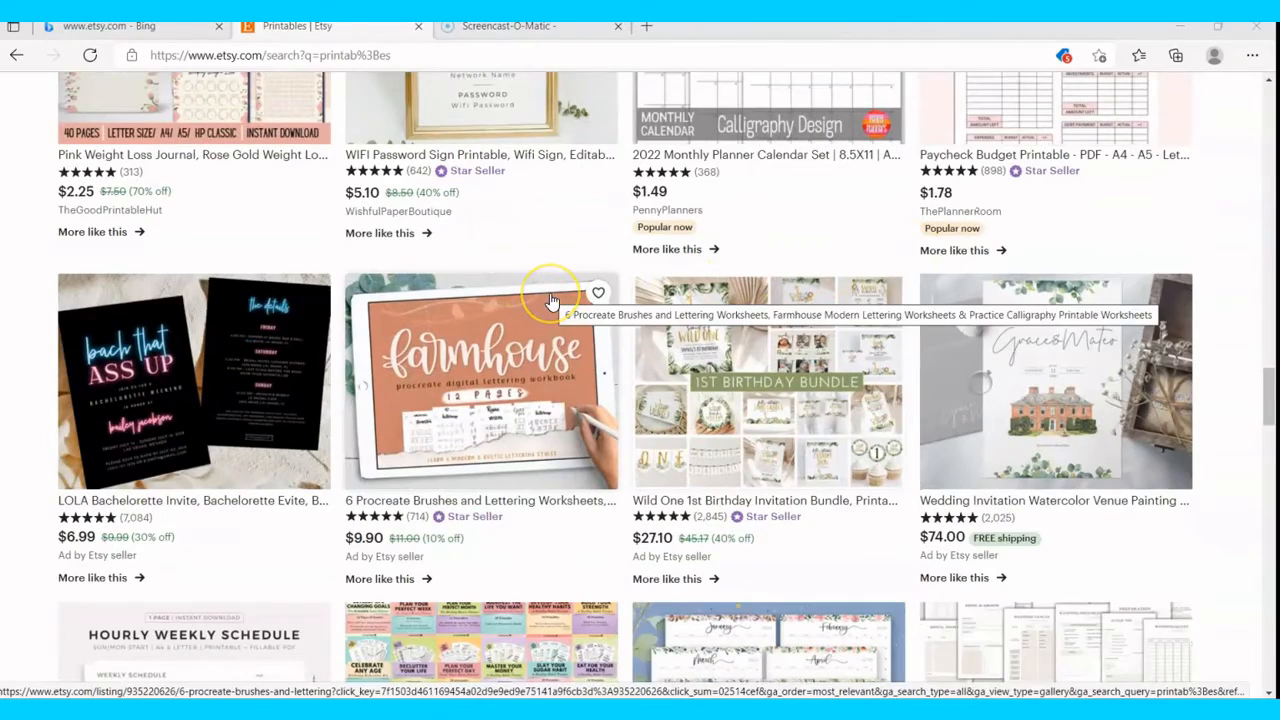
Browse the Etsy search results for printables to see the kinds of planners, calendars and worksheets sold.
{"action": "scroll", "coordinate": [552, 299], "scroll_direction": "down", "scroll_amount": 6}
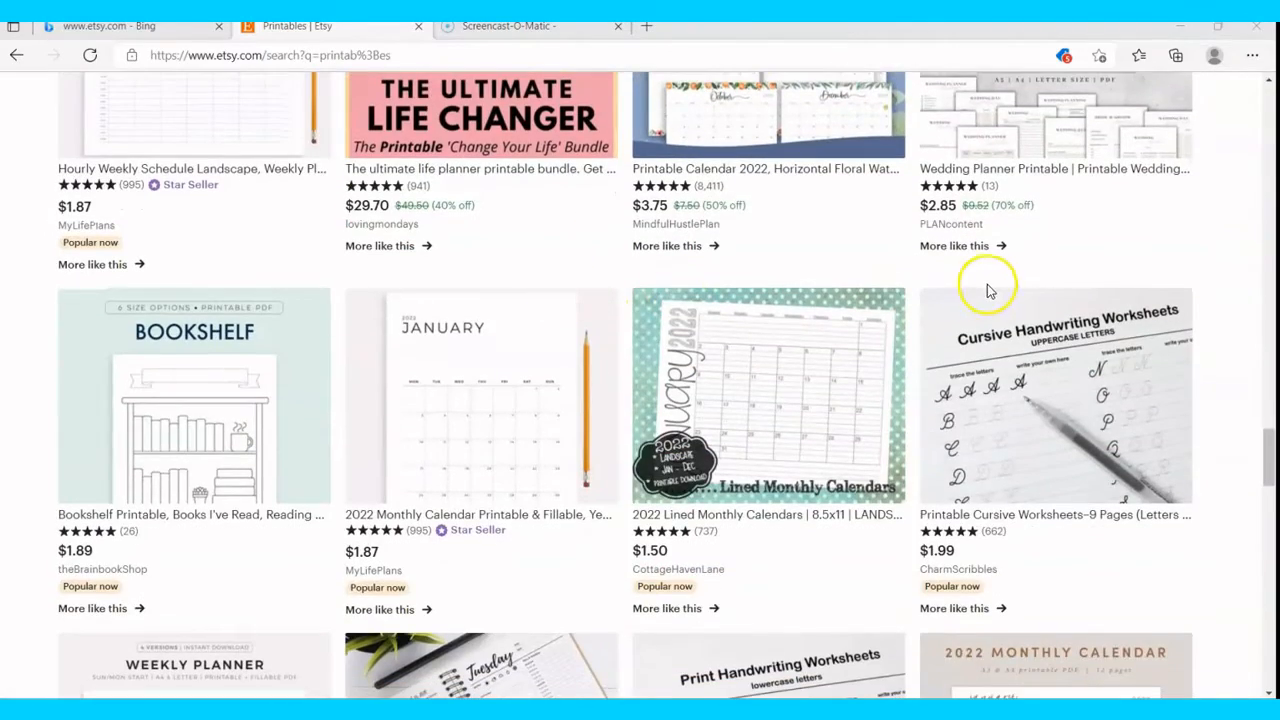
{"action": "scroll", "coordinate": [991, 280], "scroll_direction": "down", "scroll_amount": 4}
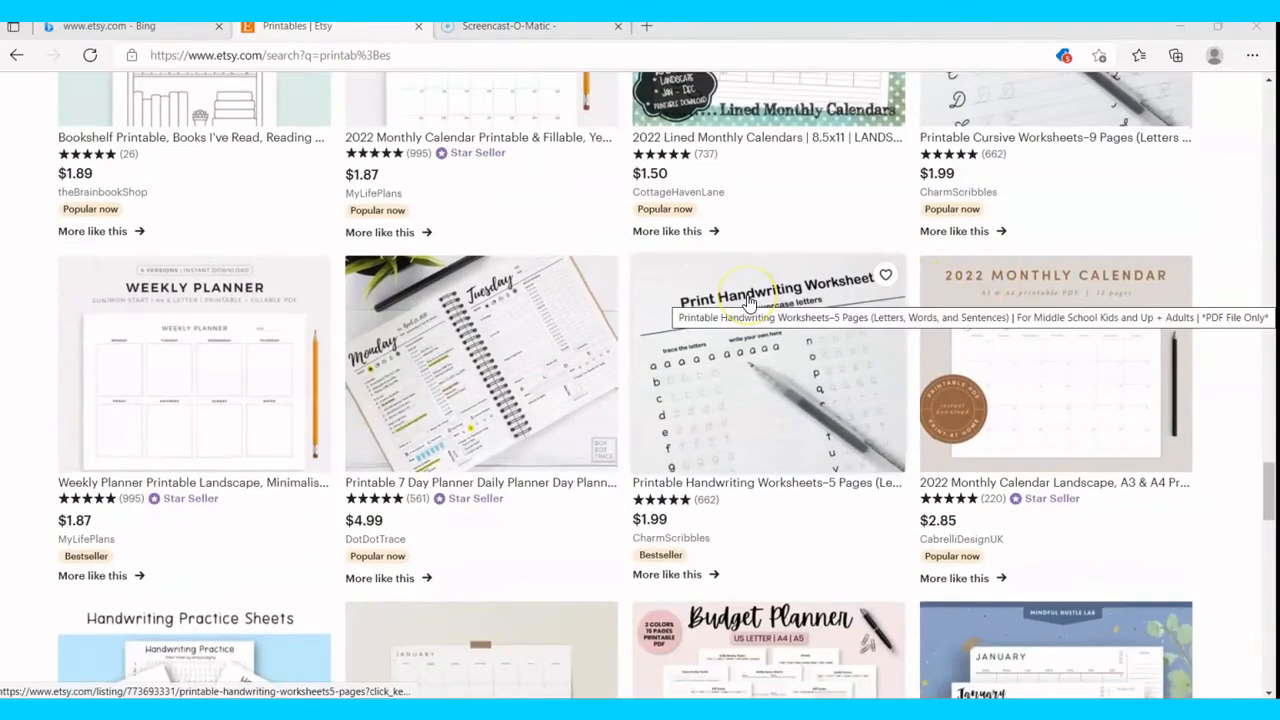
{"action": "scroll", "coordinate": [748, 302], "scroll_direction": "down", "scroll_amount": 3}
{"action": "scroll", "coordinate": [748, 302], "scroll_direction": "down", "scroll_amount": 10}
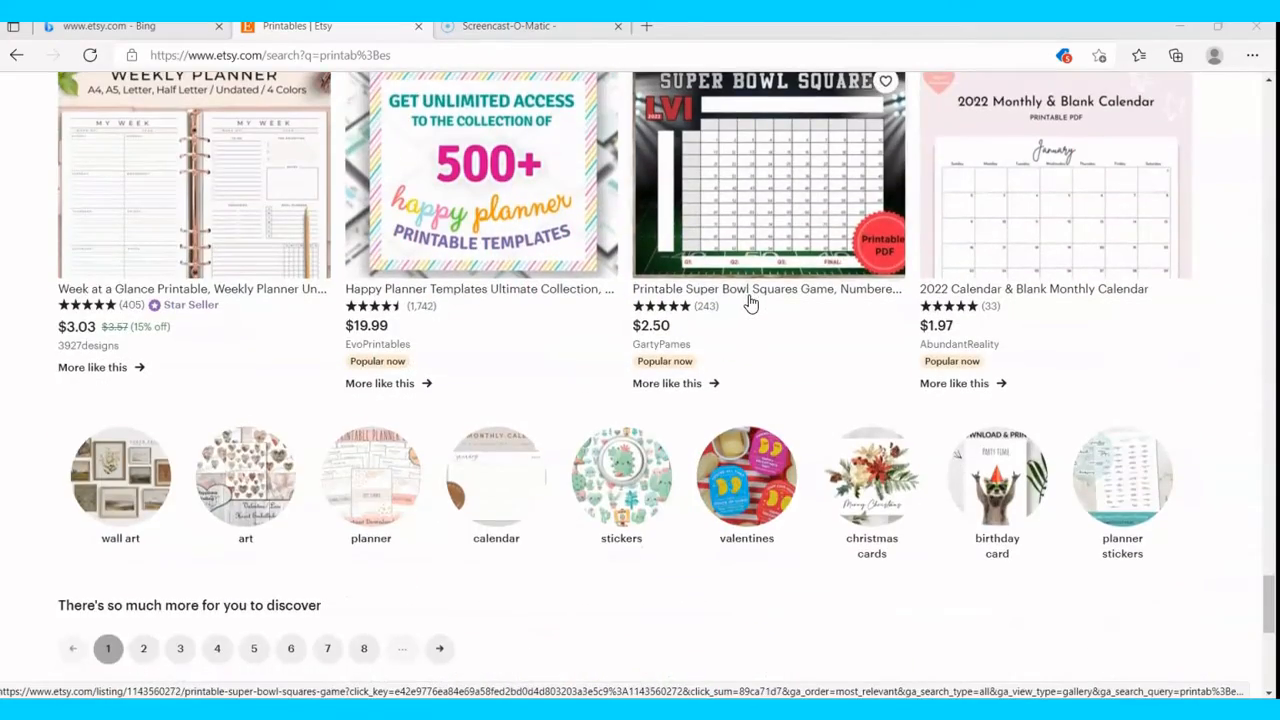
{"action": "scroll", "coordinate": [748, 302], "scroll_direction": "up", "scroll_amount": 5}
{"action": "scroll", "coordinate": [750, 302], "scroll_direction": "up", "scroll_amount": 6}
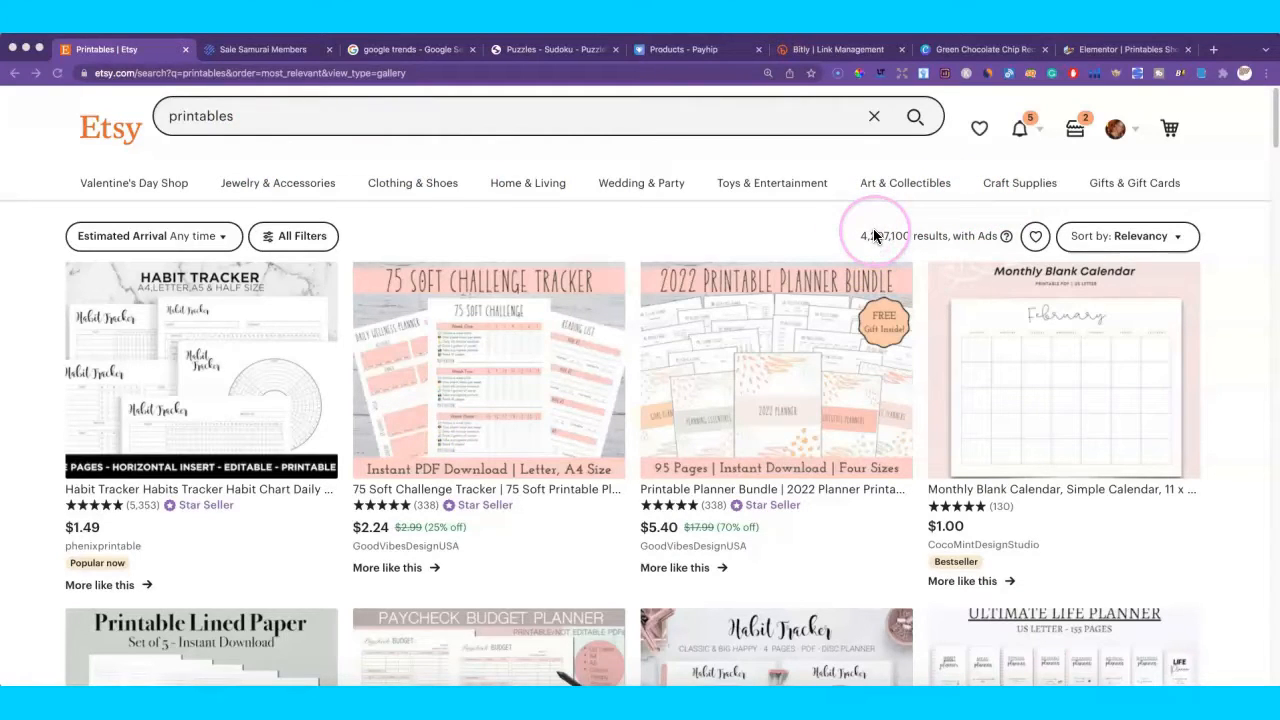
Open the Sale Samurai keyword suggestions for "printables" on Etsy and look through the suggested keywords.
{"action": "left_click", "coordinate": [238, 117]}
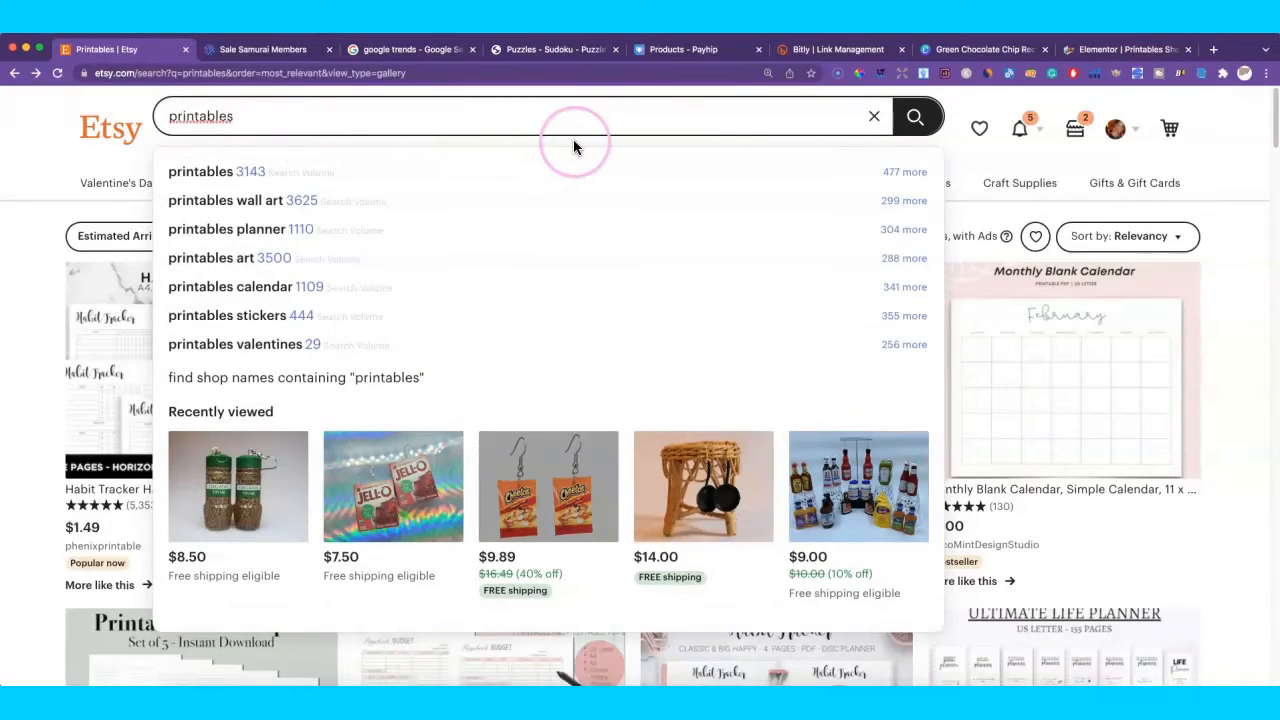
{"action": "left_click", "coordinate": [913, 176]}
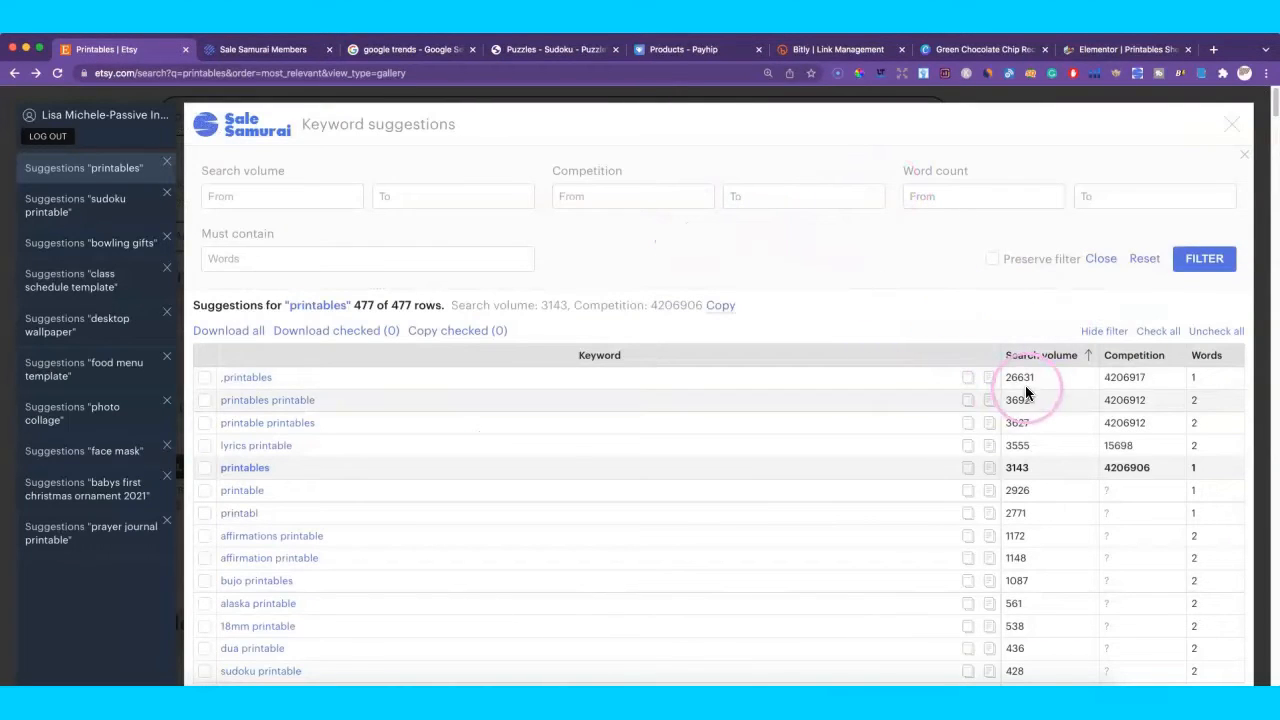
{"action": "scroll", "coordinate": [852, 380], "scroll_direction": "down", "scroll_amount": 3}
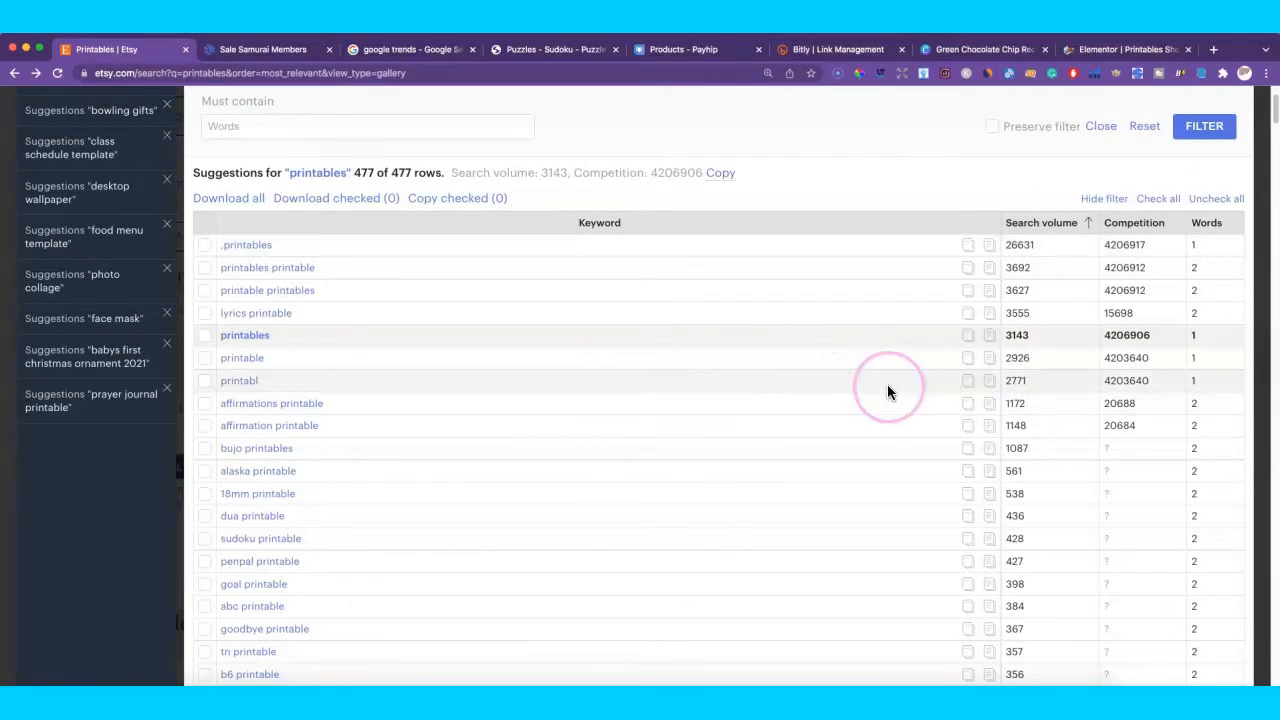
{"action": "scroll", "coordinate": [993, 390], "scroll_direction": "down", "scroll_amount": 10}
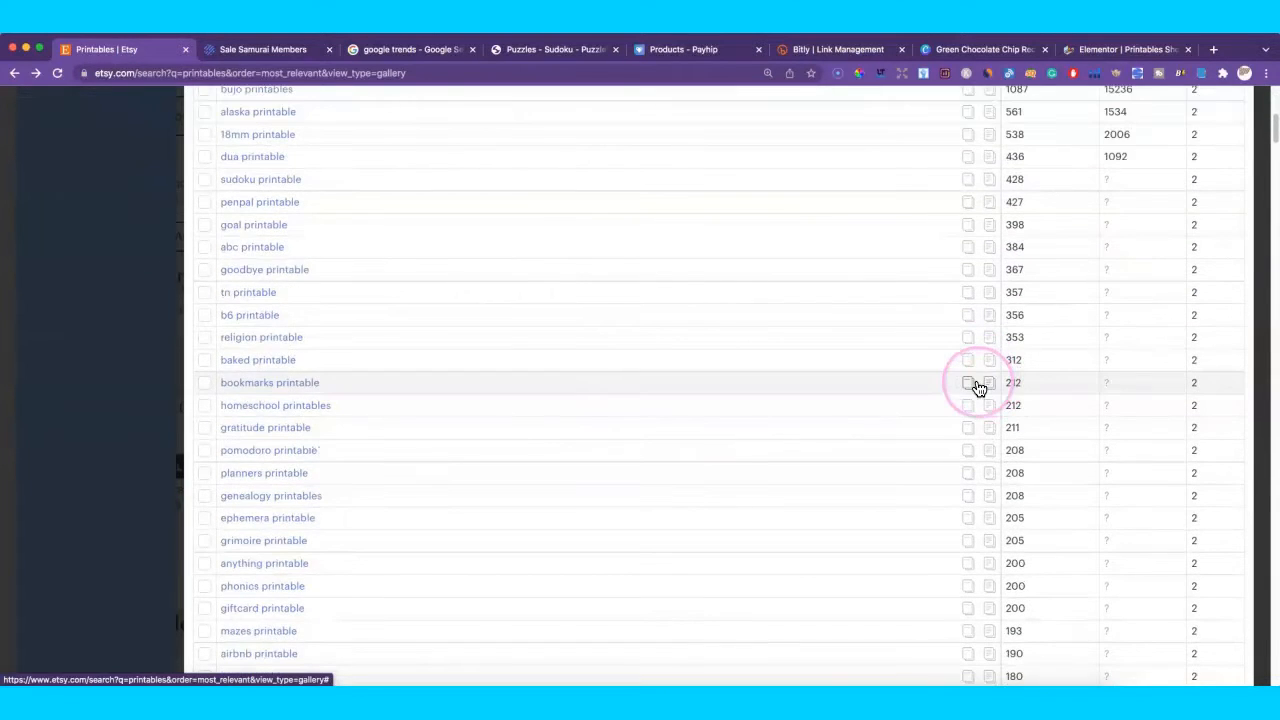
{"action": "scroll", "coordinate": [975, 385], "scroll_direction": "down", "scroll_amount": 8}
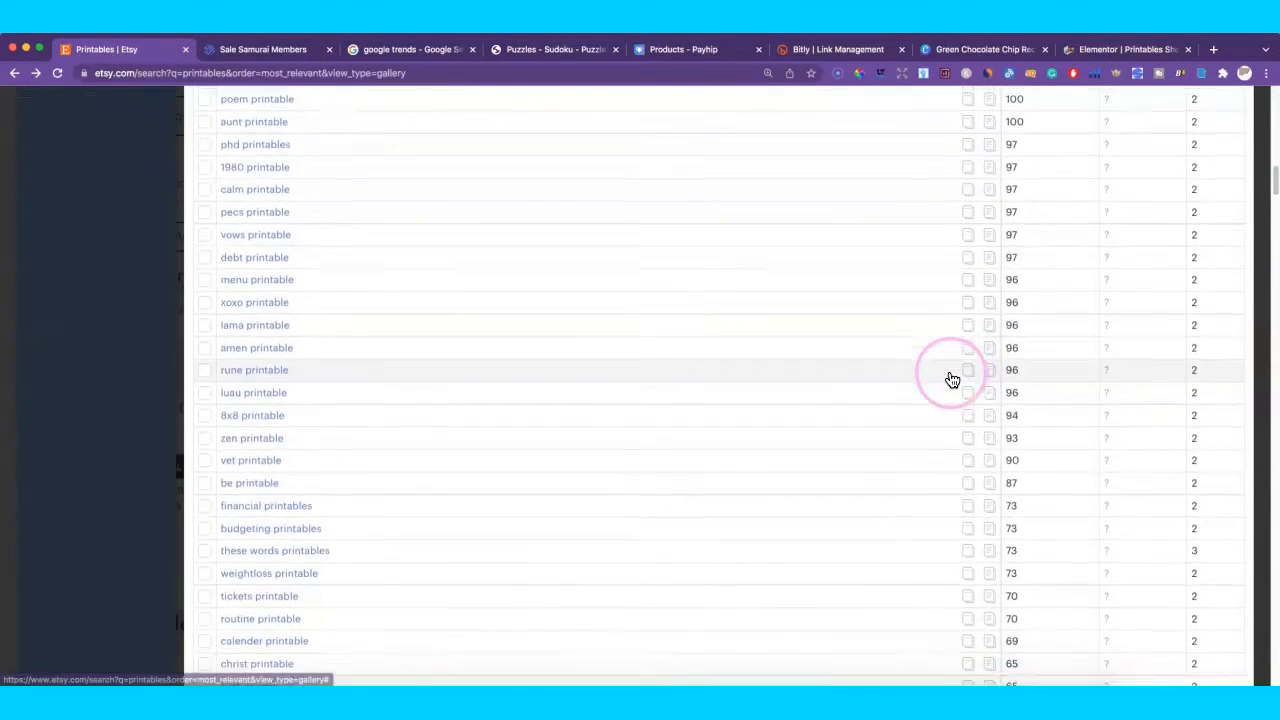
{"action": "scroll", "coordinate": [955, 375], "scroll_direction": "down", "scroll_amount": 5}
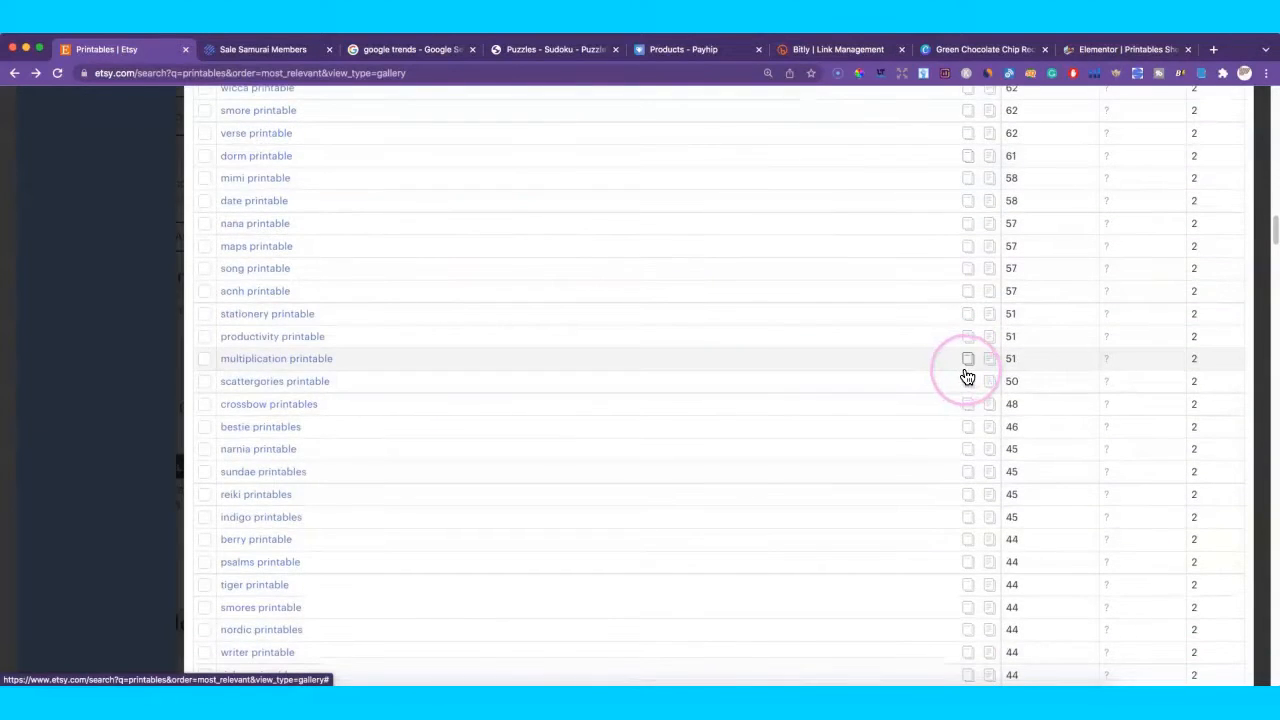
{"action": "scroll", "coordinate": [965, 376], "scroll_direction": "down", "scroll_amount": 5}
{"action": "scroll", "coordinate": [978, 374], "scroll_direction": "down", "scroll_amount": 5}
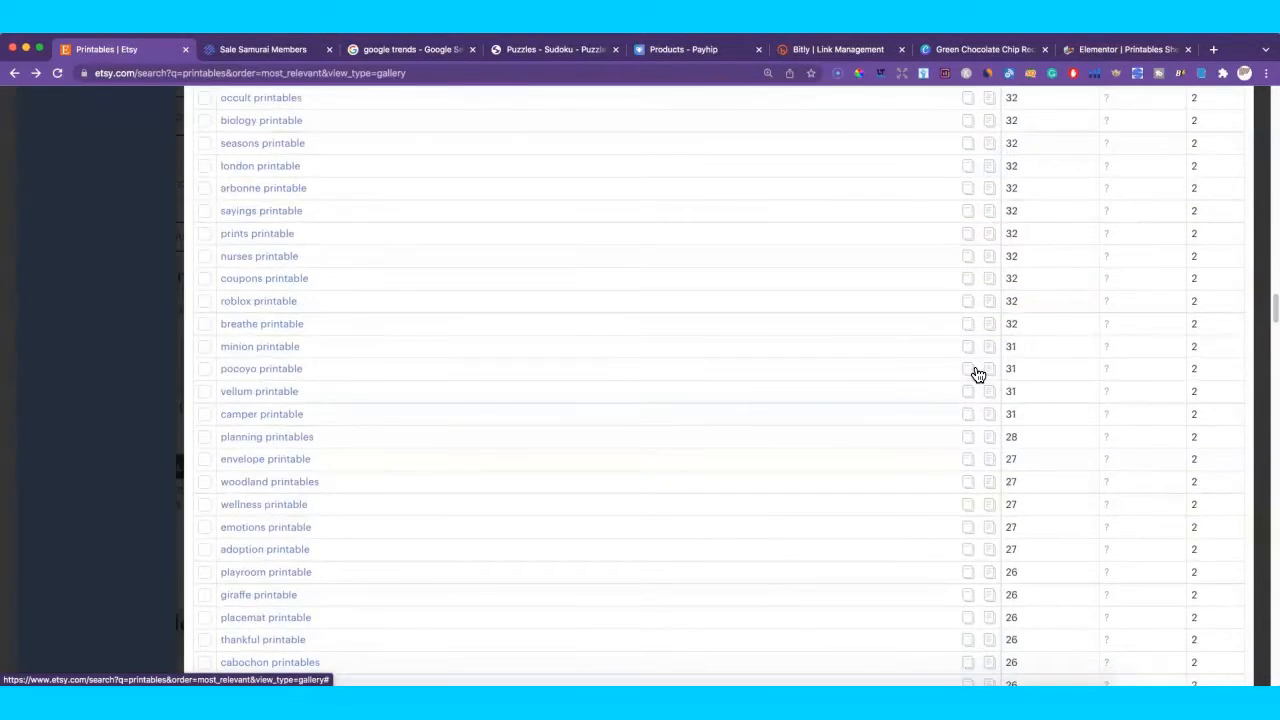
Compare search volume and competition for the highest-volume keywords in the "printables" suggestions.
{"action": "scroll", "coordinate": [978, 374], "scroll_direction": "up", "scroll_amount": 15}
{"action": "scroll", "coordinate": [975, 373], "scroll_direction": "up", "scroll_amount": 15}
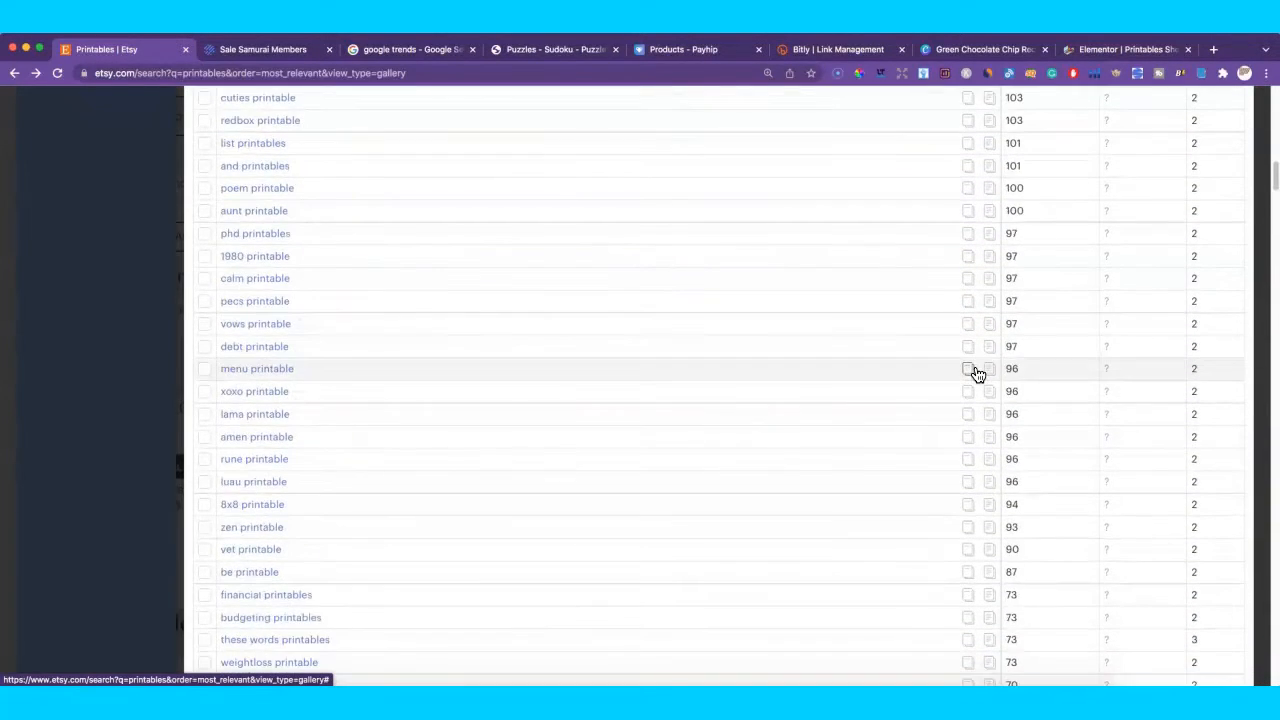
{"action": "left_click", "coordinate": [1061, 400]}
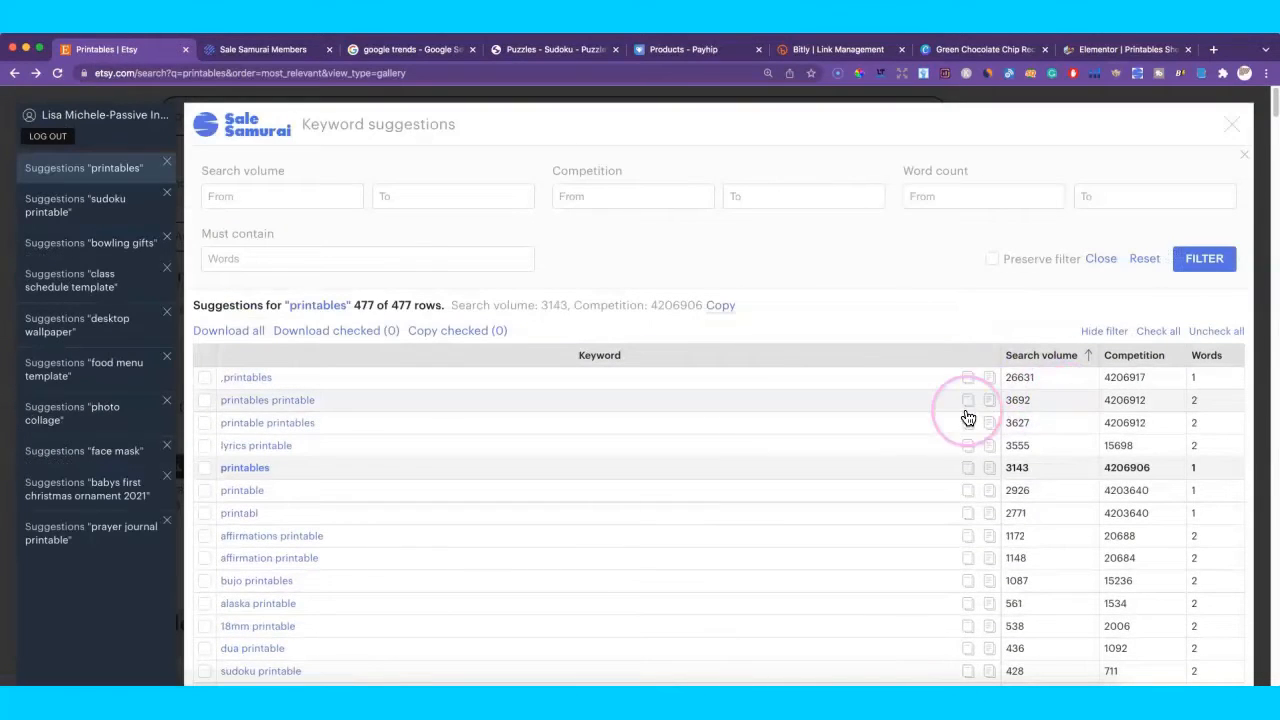
{"action": "scroll", "coordinate": [960, 420], "scroll_direction": "down", "scroll_amount": 4}
{"action": "scroll", "coordinate": [978, 430], "scroll_direction": "down", "scroll_amount": 4}
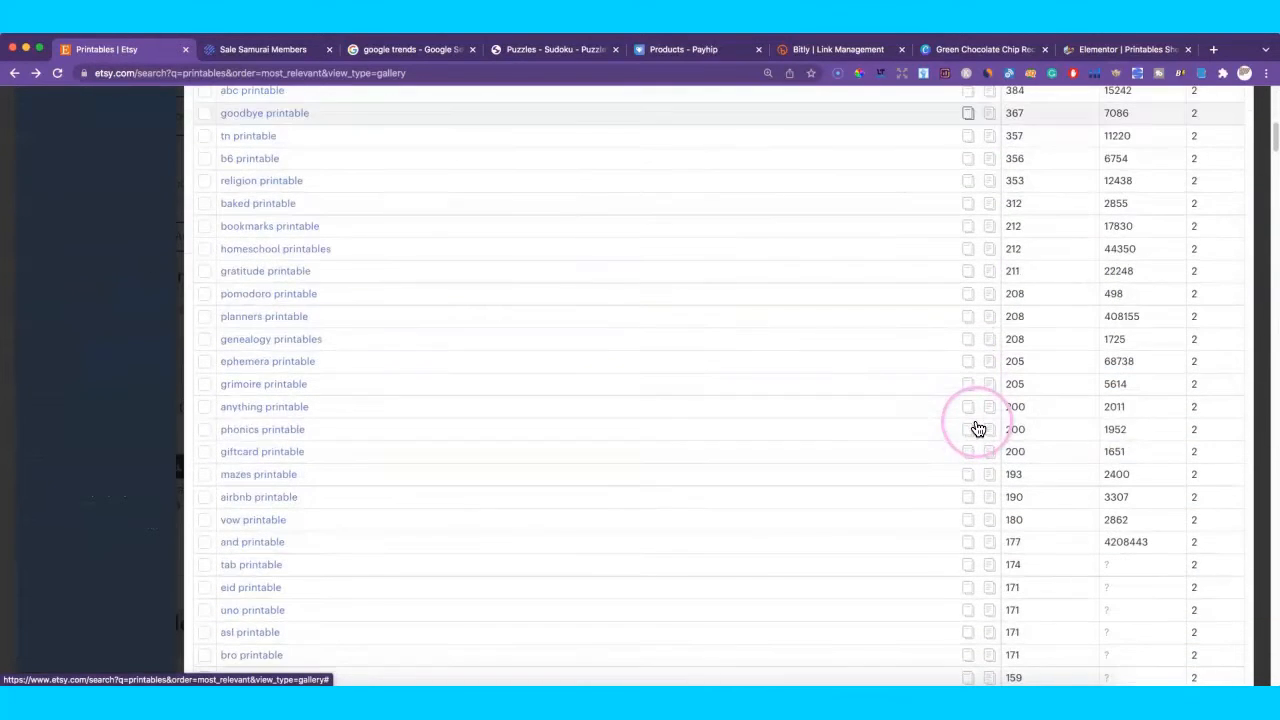
{"action": "scroll", "coordinate": [551, 541], "scroll_direction": "up", "scroll_amount": 7}
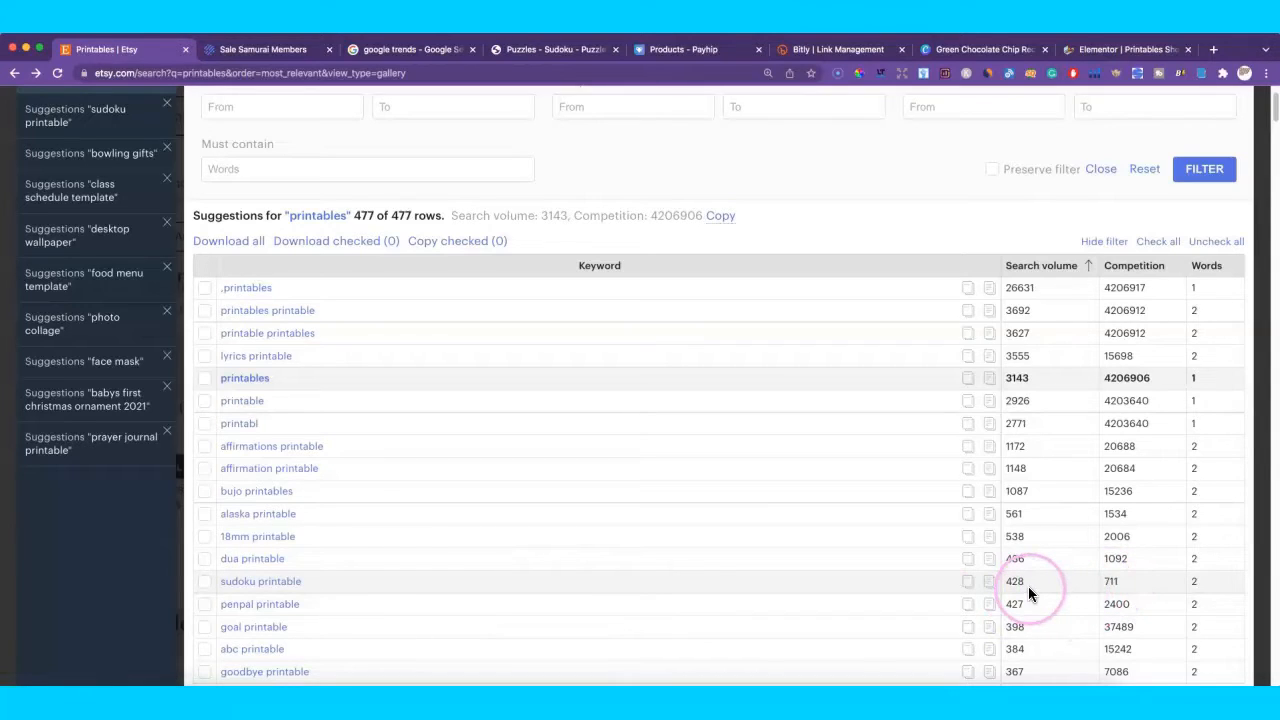
Search Etsy for the suggested keyword "sudoku printable" and open its Sale Samurai keyword suggestions.
{"action": "left_click", "coordinate": [262, 581]}
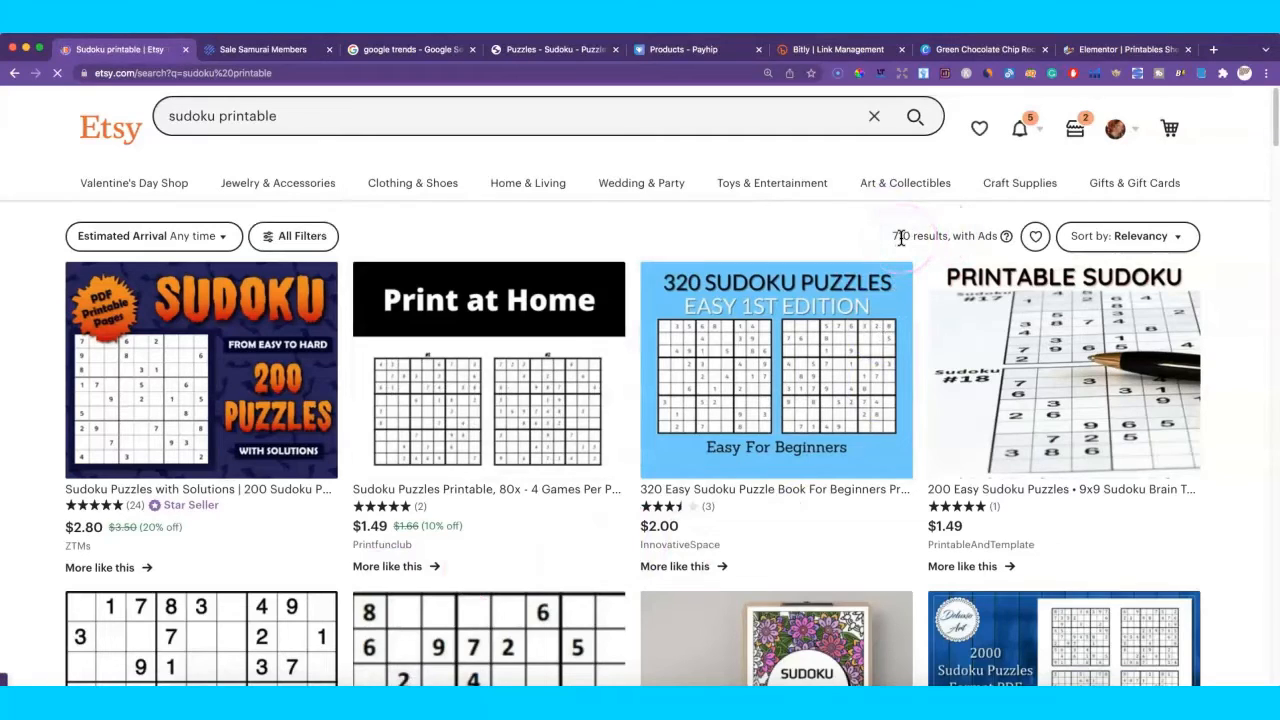
{"action": "left_click", "coordinate": [294, 119]}
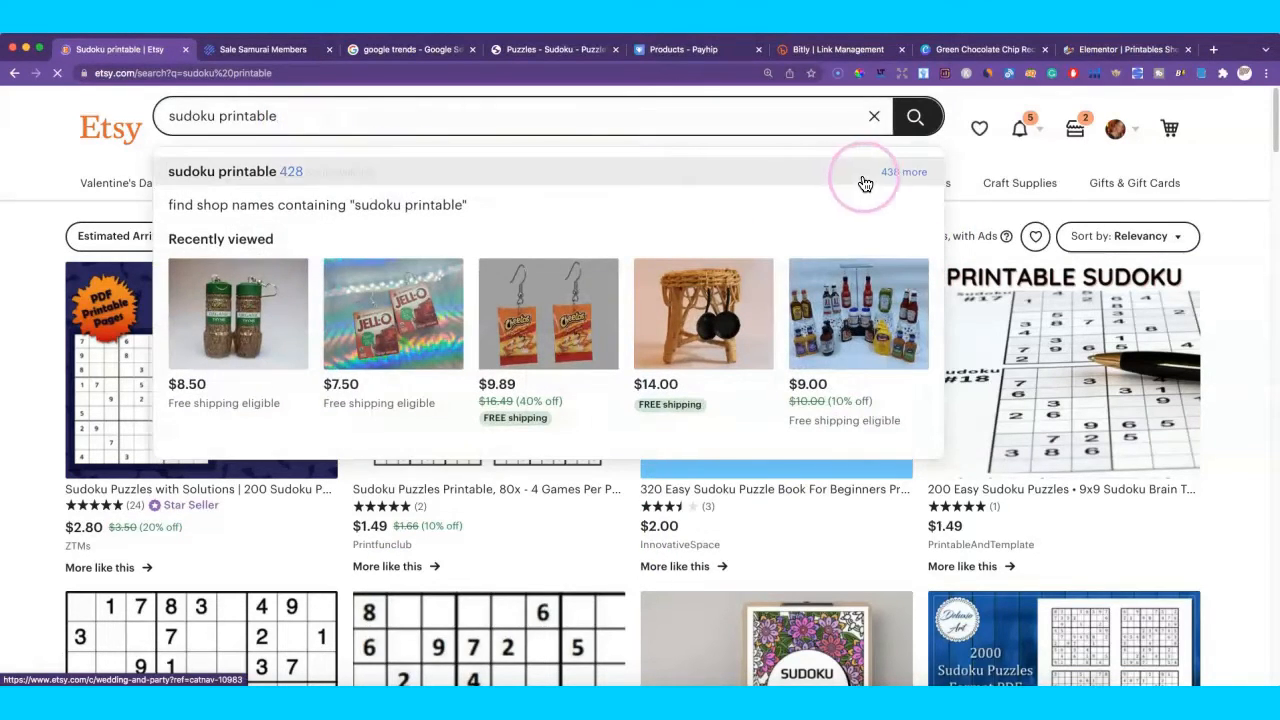
{"action": "left_click", "coordinate": [906, 174]}
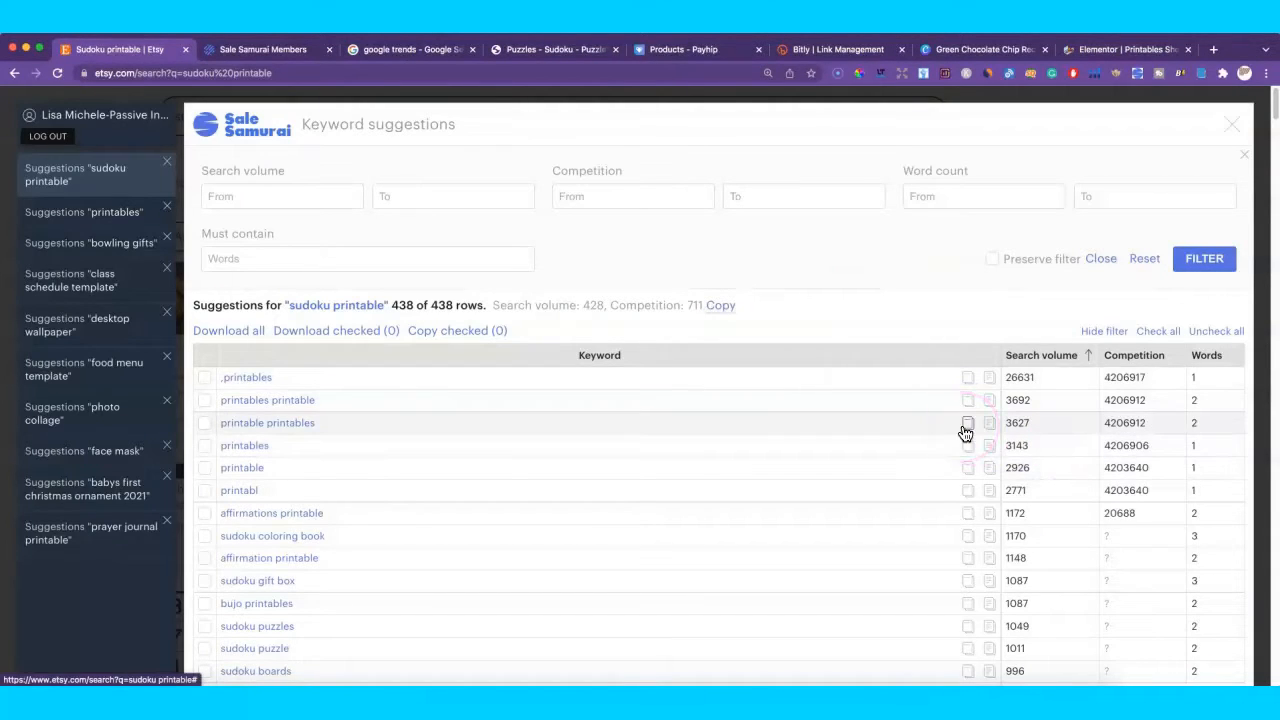
Compare search volume and competition of the sudoku-related keywords, including "sudoku puzzle".
{"action": "scroll", "coordinate": [854, 487], "scroll_direction": "down", "scroll_amount": 1}
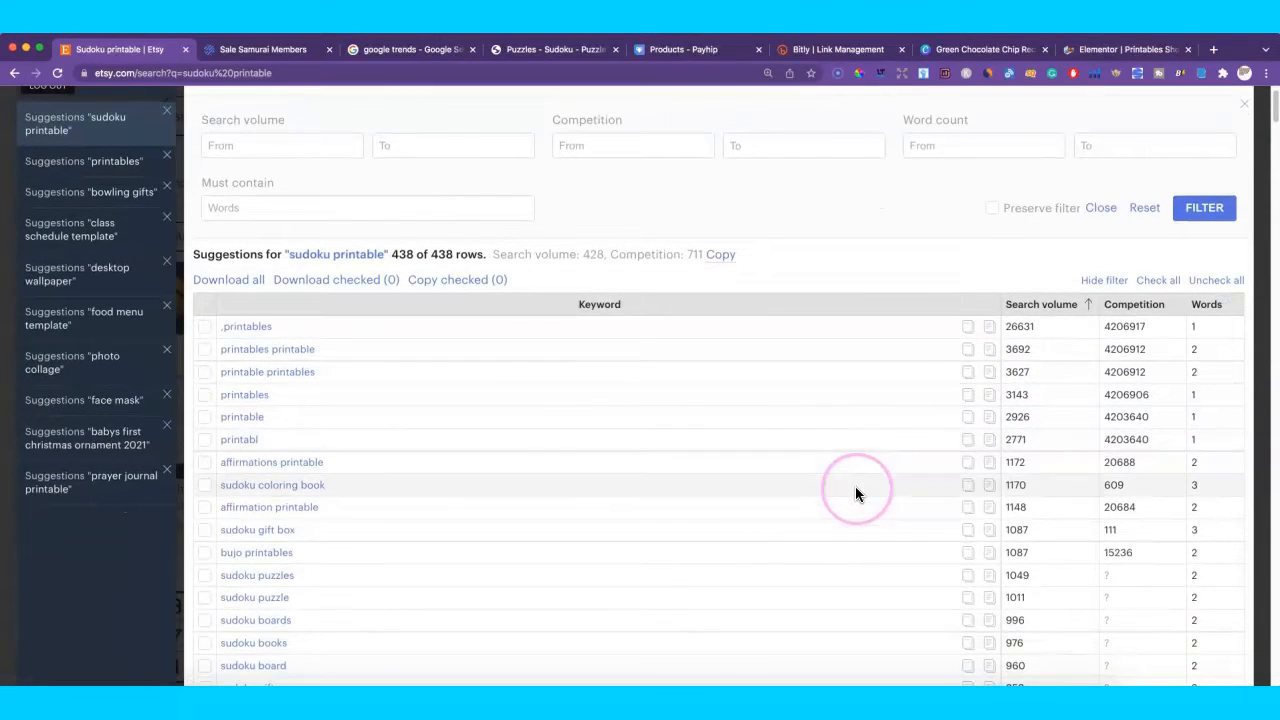
{"action": "scroll", "coordinate": [855, 493], "scroll_direction": "down", "scroll_amount": 2}
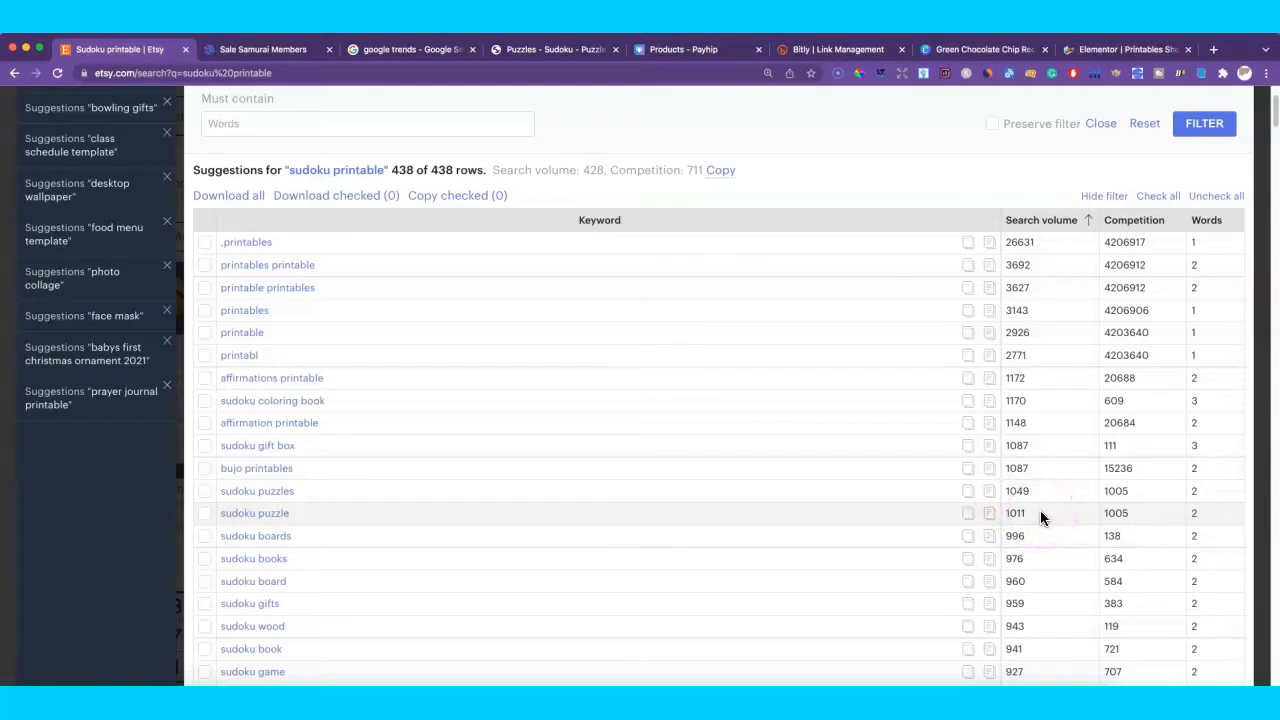
{"action": "left_click", "coordinate": [511, 542]}
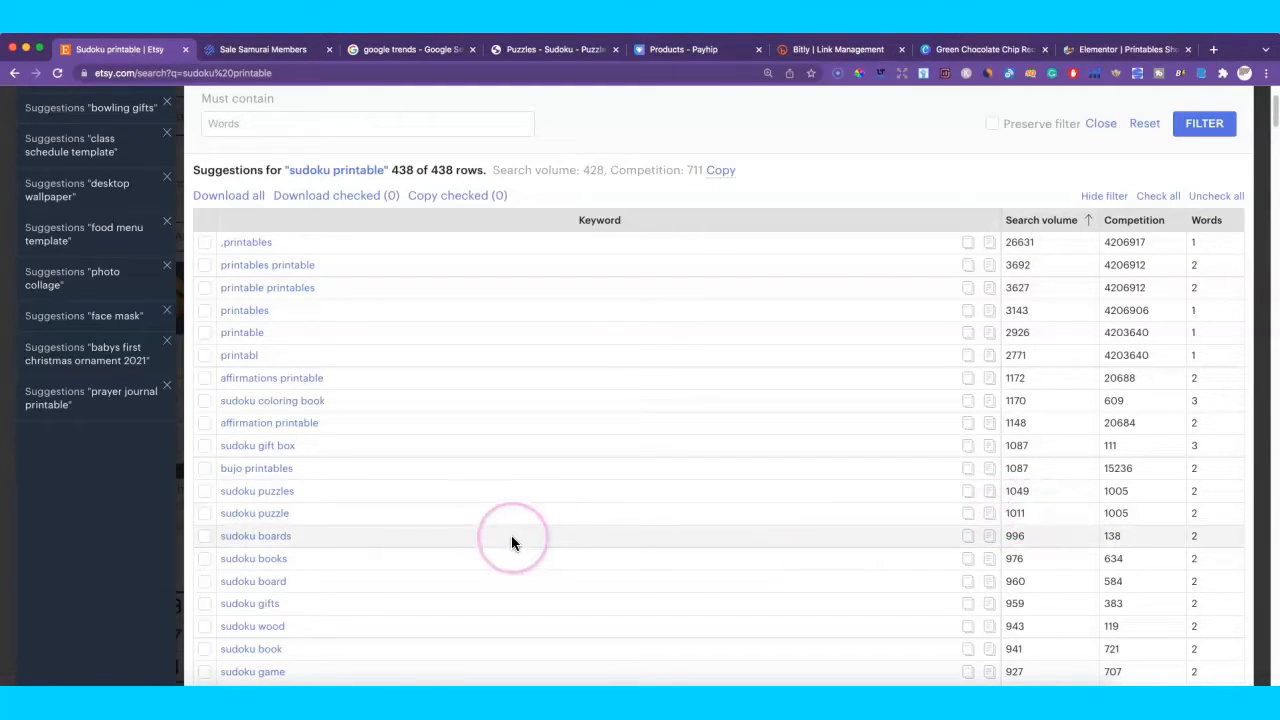
{"action": "left_click", "coordinate": [266, 515]}
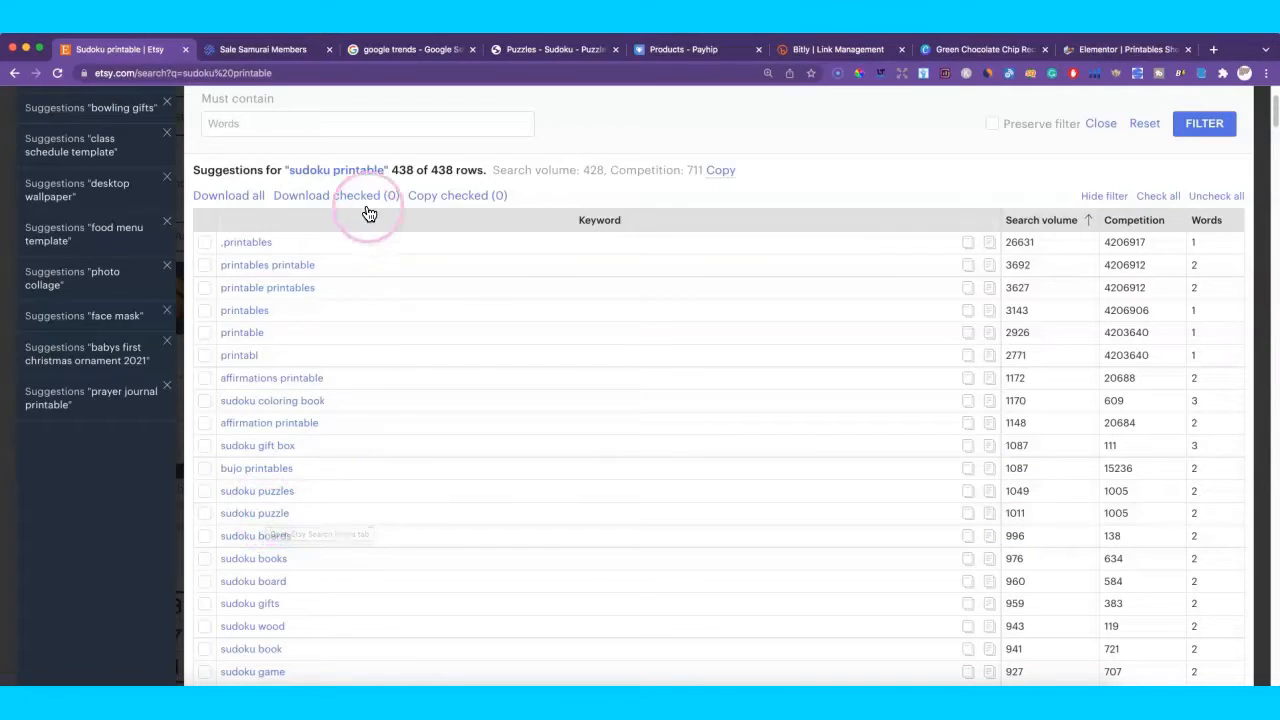
Switch to the Sale Samurai members site and review the "sudoku puzzle" keyword data and Etsy listings.
{"action": "left_click", "coordinate": [293, 56]}
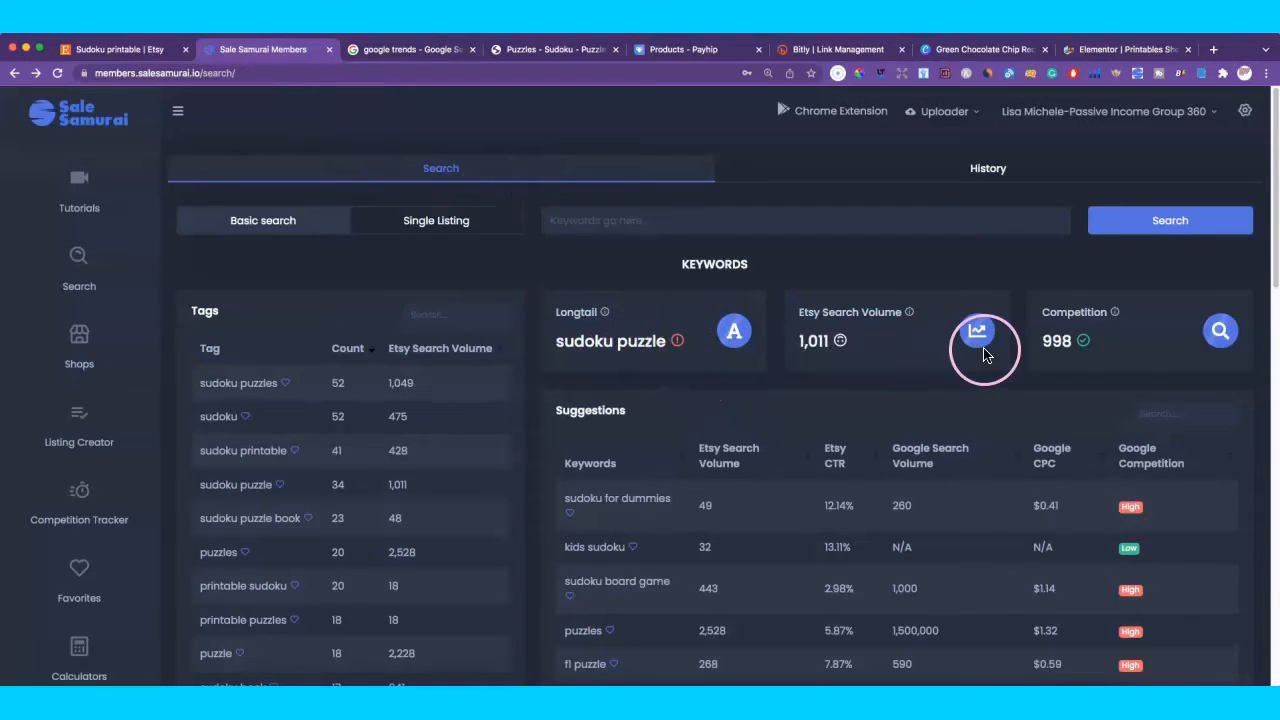
{"action": "scroll", "coordinate": [912, 360], "scroll_direction": "down", "scroll_amount": 5}
{"action": "scroll", "coordinate": [910, 358], "scroll_direction": "up", "scroll_amount": 5}
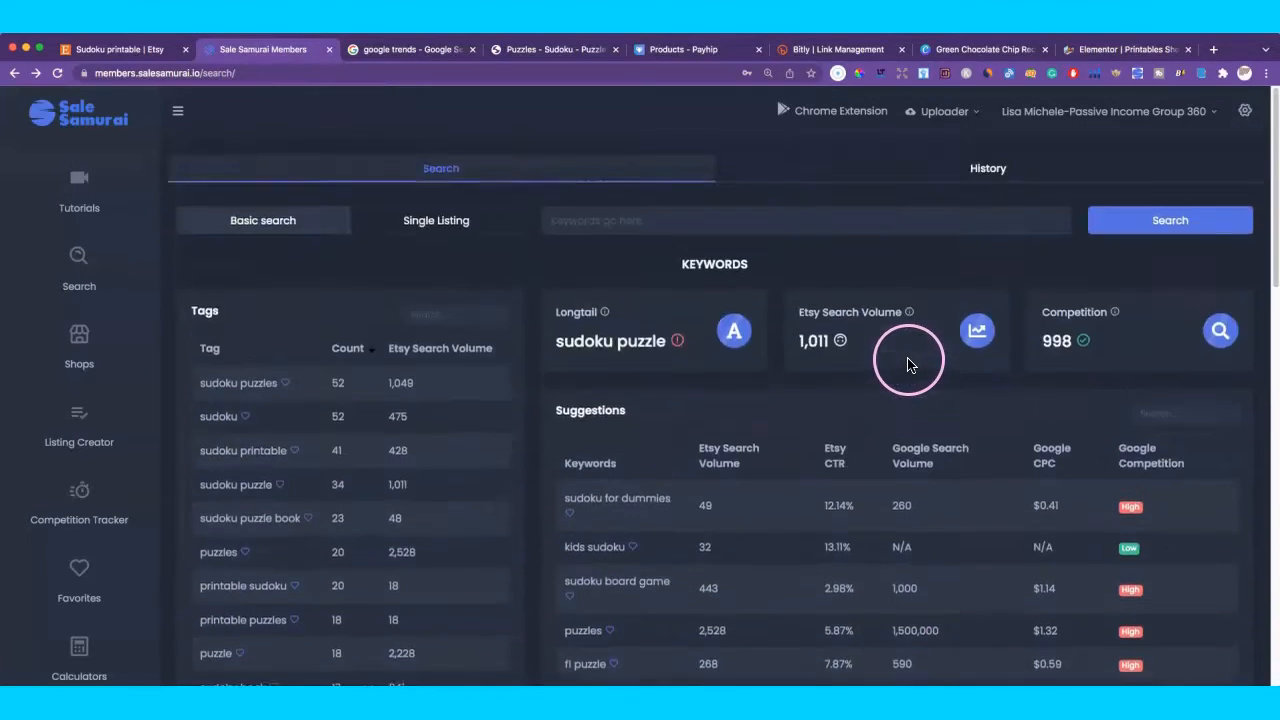
{"action": "scroll", "coordinate": [910, 358], "scroll_direction": "down", "scroll_amount": 10}
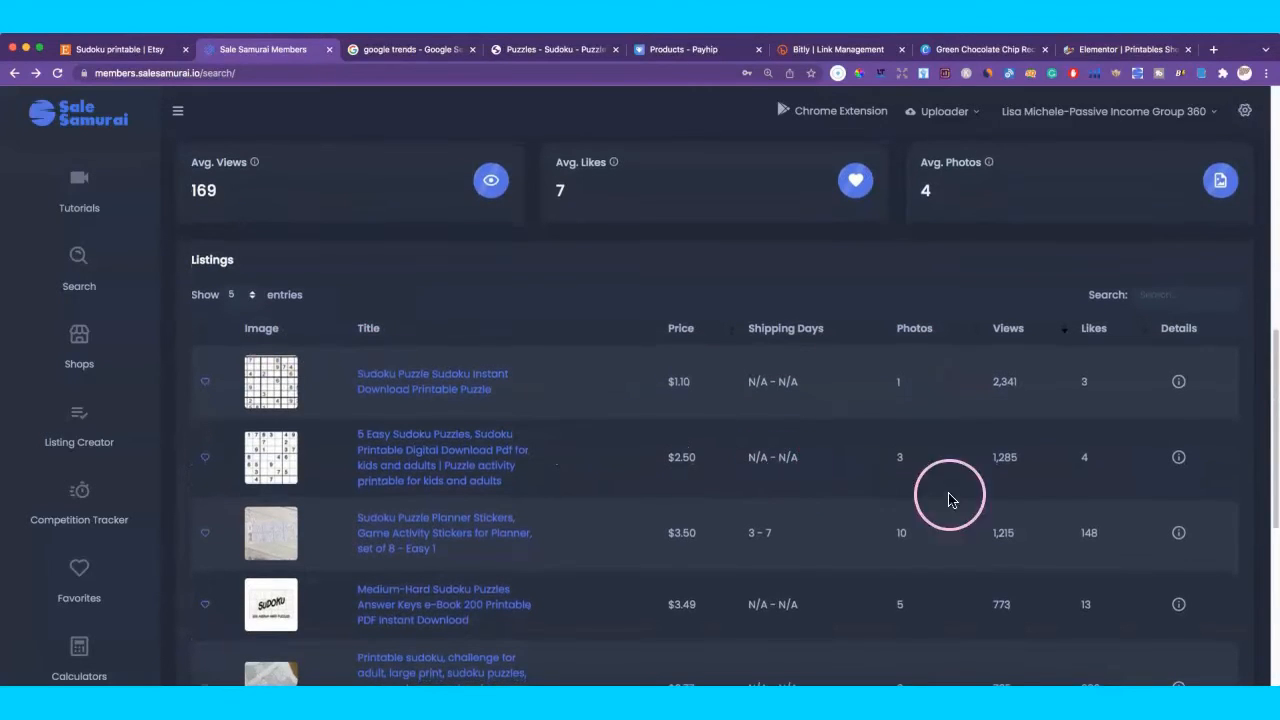
Open the details of the "Sudoku Puzzle Sudoku Instant Download Printable Puzzle" listing, expand its description and review its statistics and tags.
{"action": "left_click", "coordinate": [1179, 386]}
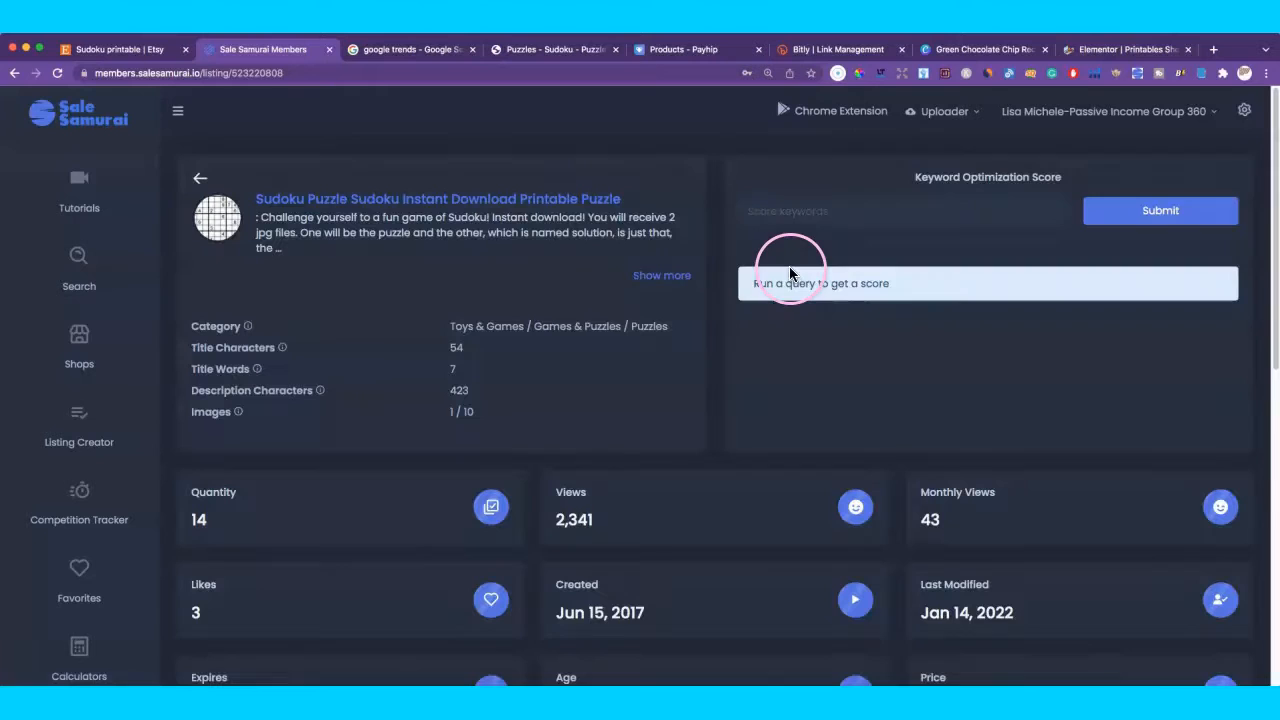
{"action": "left_click", "coordinate": [684, 275]}
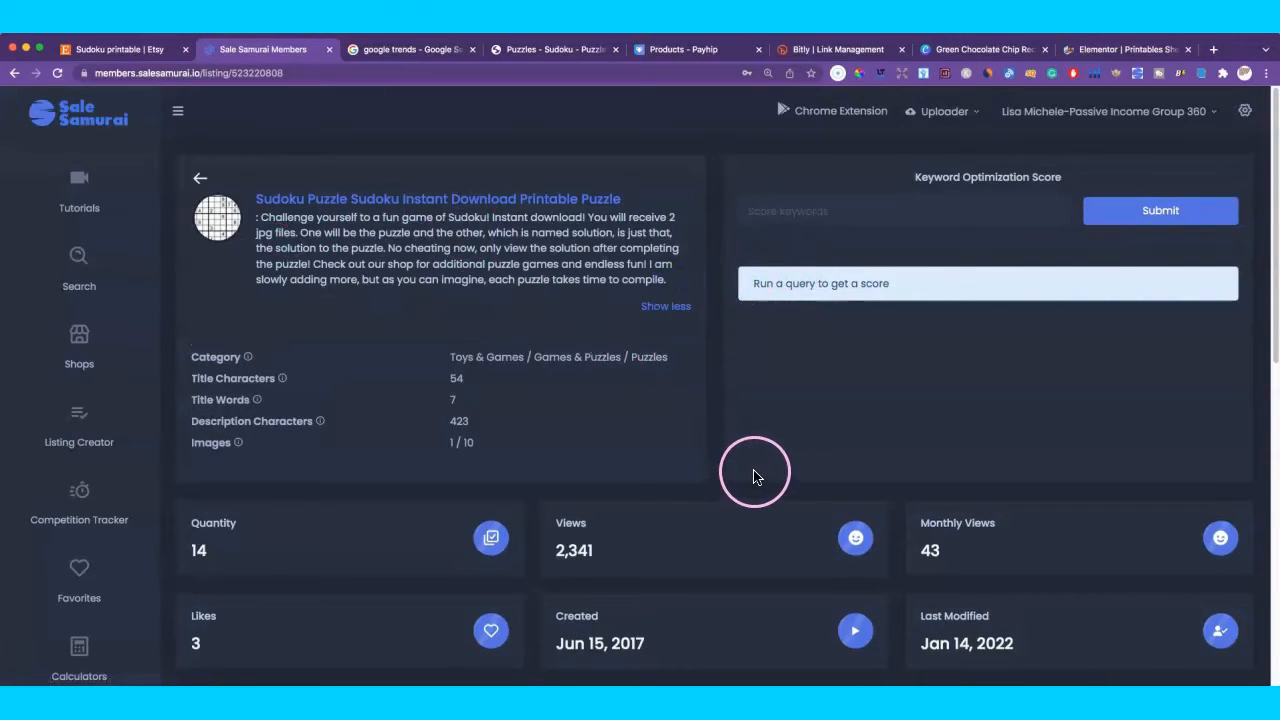
{"action": "scroll", "coordinate": [751, 477], "scroll_direction": "down", "scroll_amount": 3}
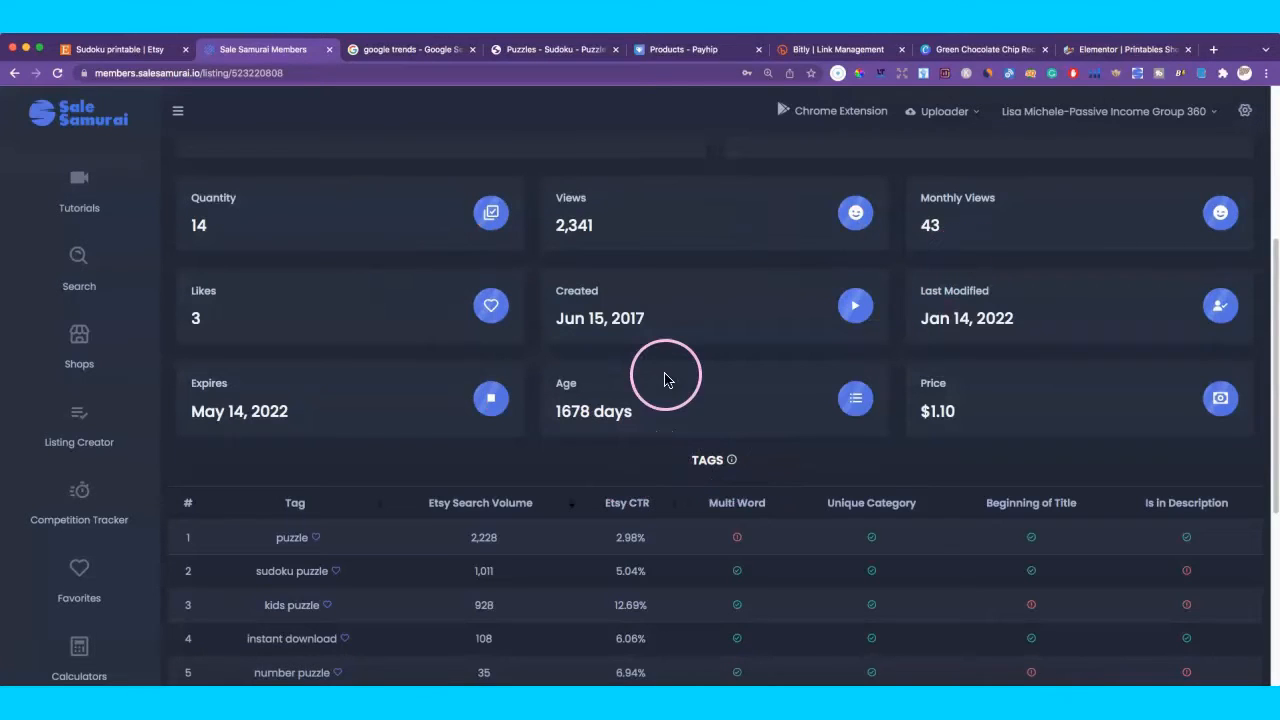
{"action": "scroll", "coordinate": [657, 378], "scroll_direction": "down", "scroll_amount": 2}
{"action": "scroll", "coordinate": [684, 550], "scroll_direction": "down", "scroll_amount": 4}
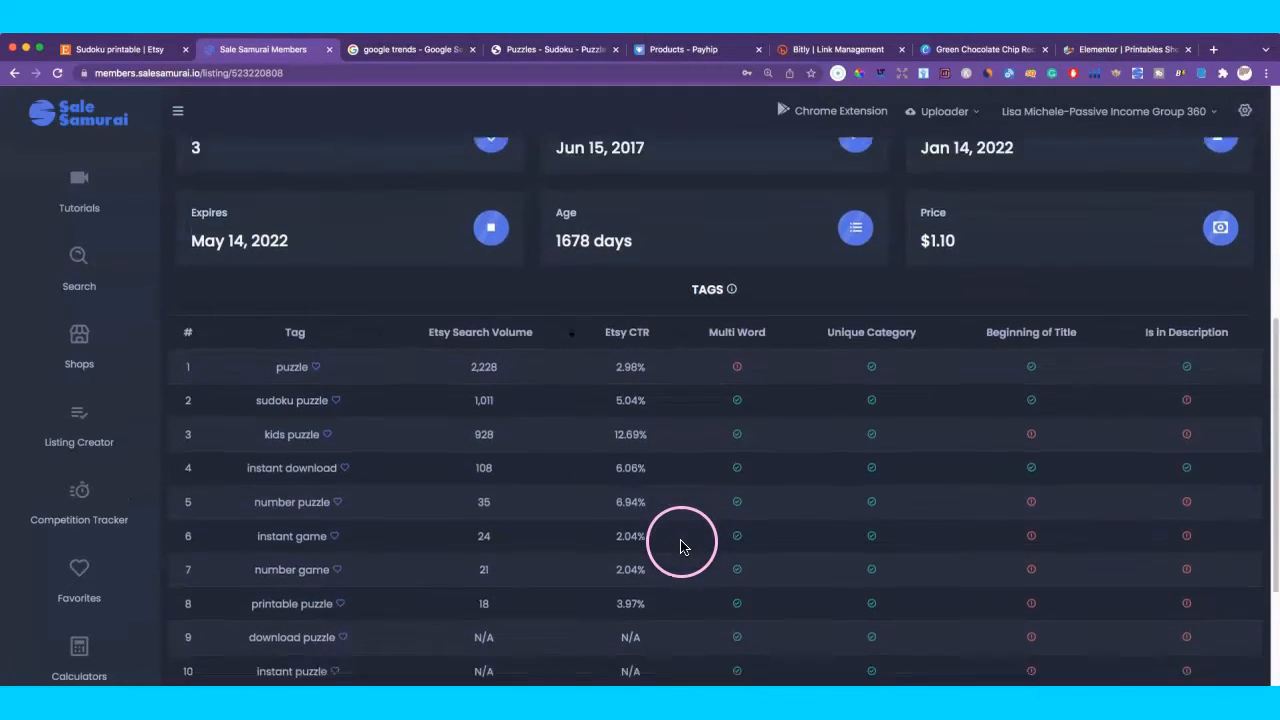
{"action": "scroll", "coordinate": [686, 540], "scroll_direction": "up", "scroll_amount": 8}
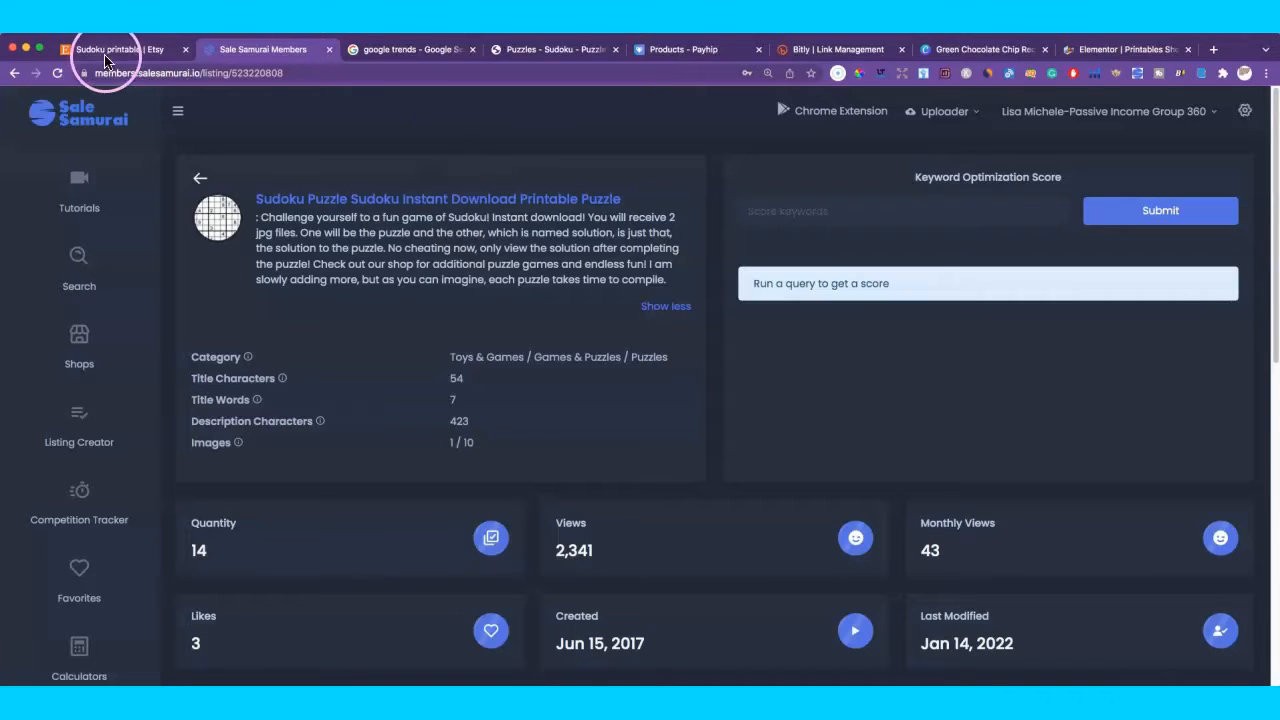
Switch to the Google search results, open Google Trends and search for "sudoku puzzle".
{"action": "left_click", "coordinate": [389, 50]}
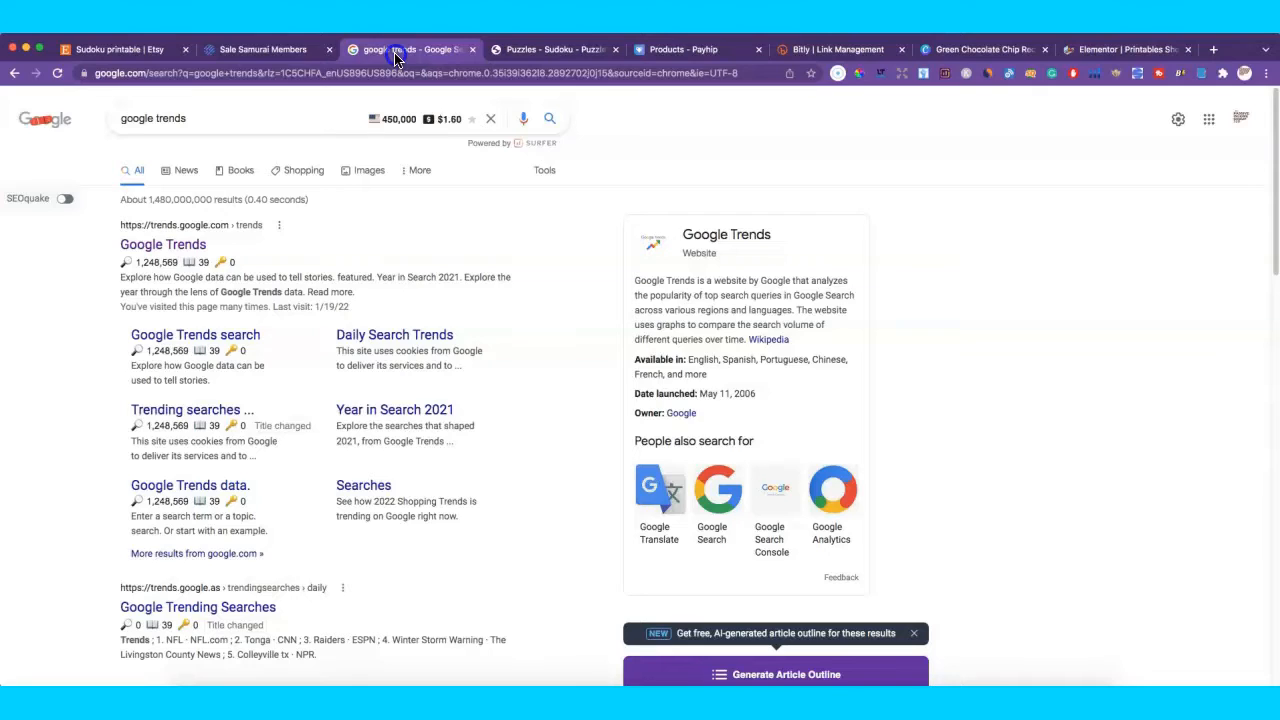
{"action": "left_click", "coordinate": [180, 244]}
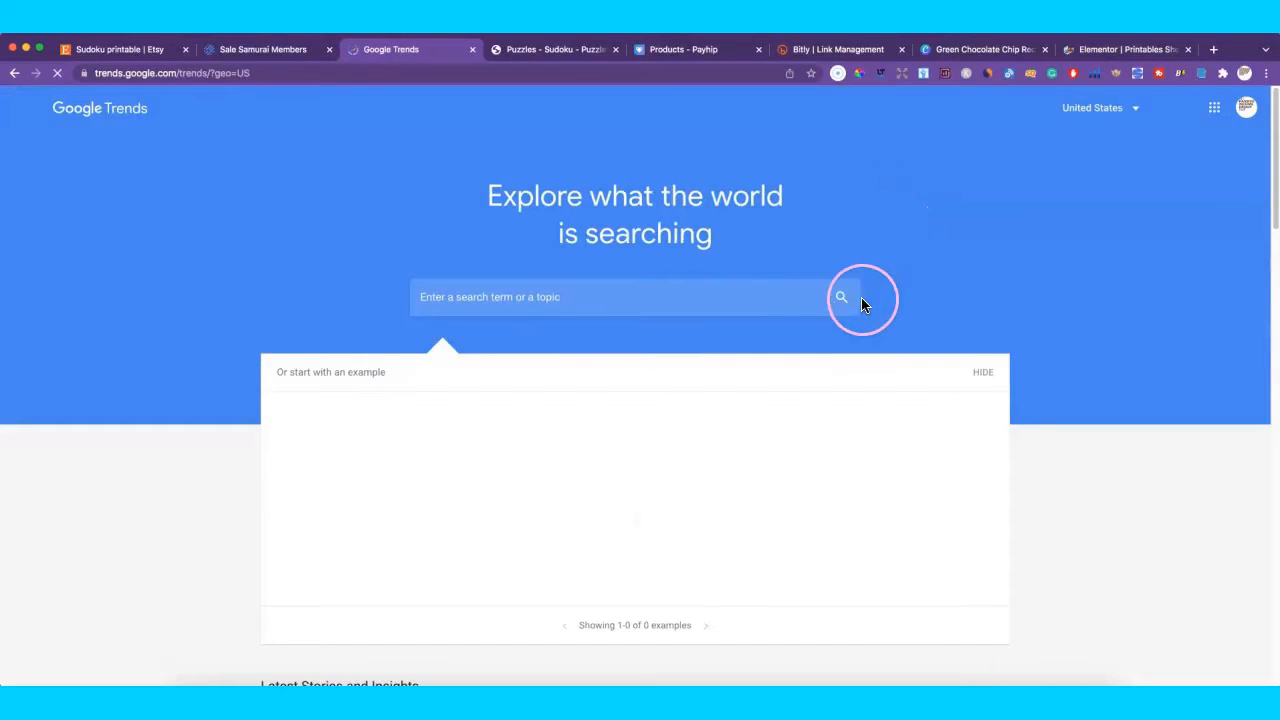
{"action": "left_click", "coordinate": [547, 297]}
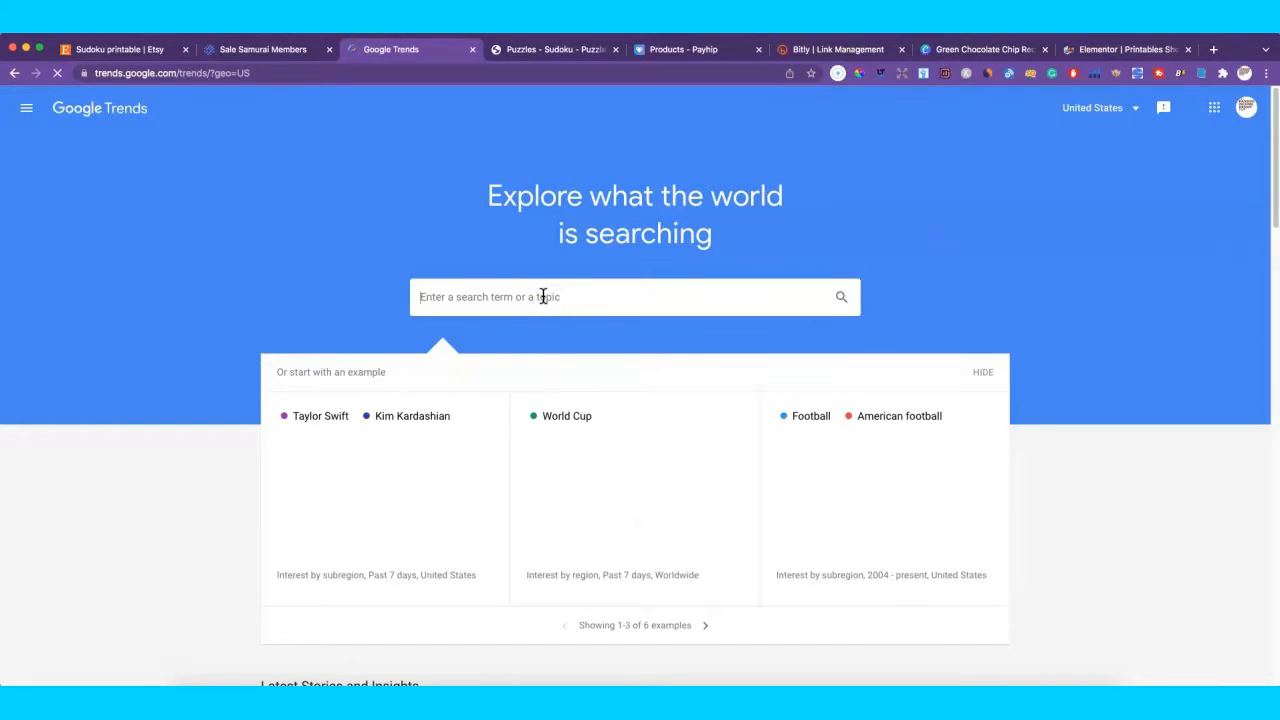
{"action": "type", "text": "sudoku"}
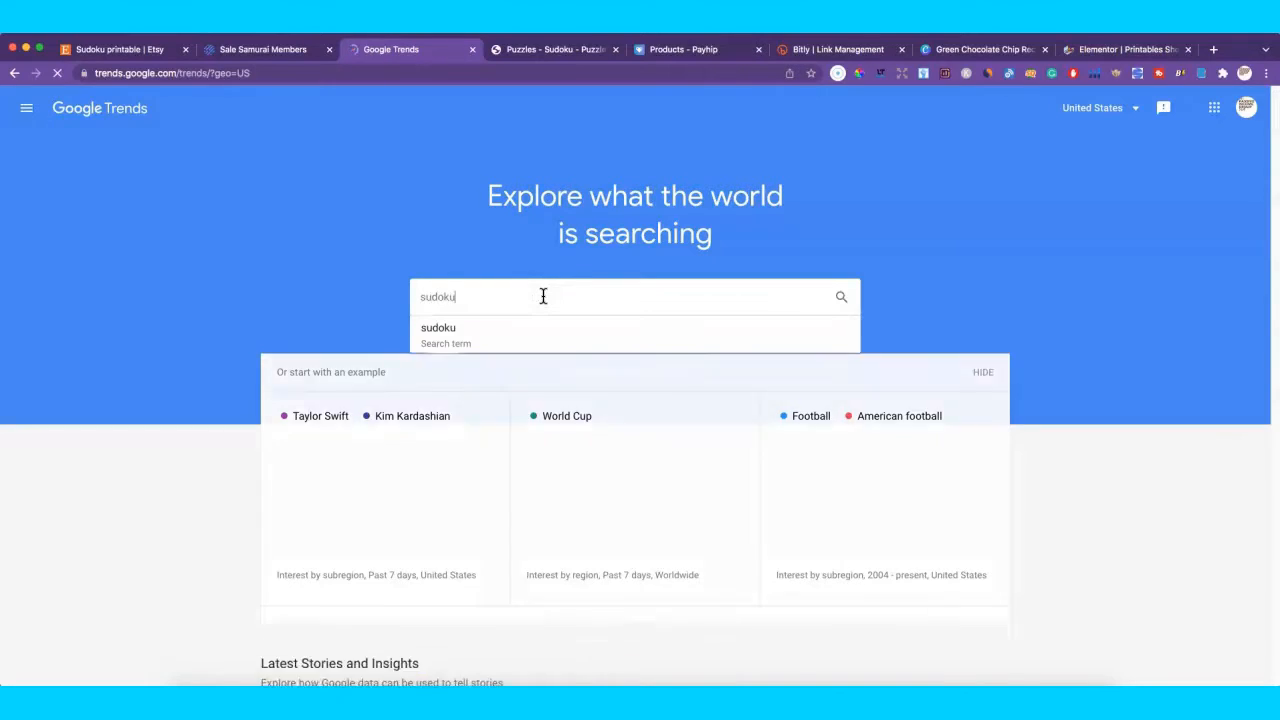
{"action": "type", "text": " pu"}
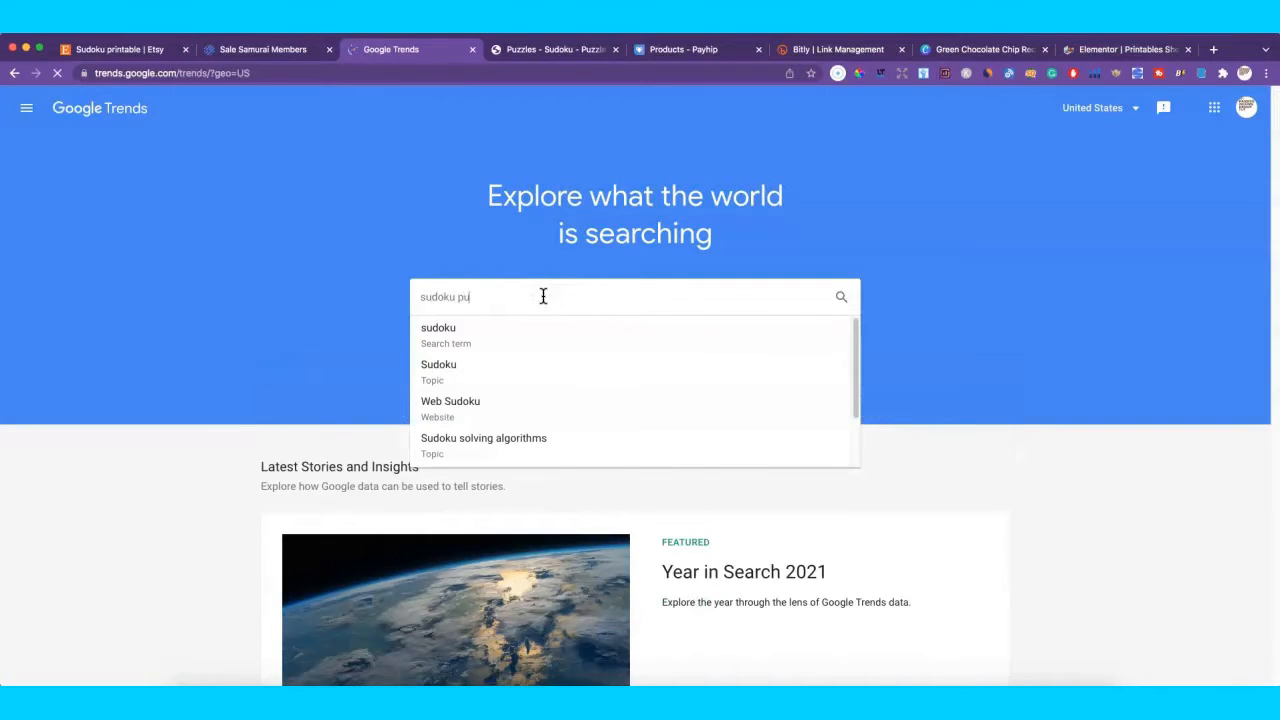
{"action": "type", "text": "zzle"}
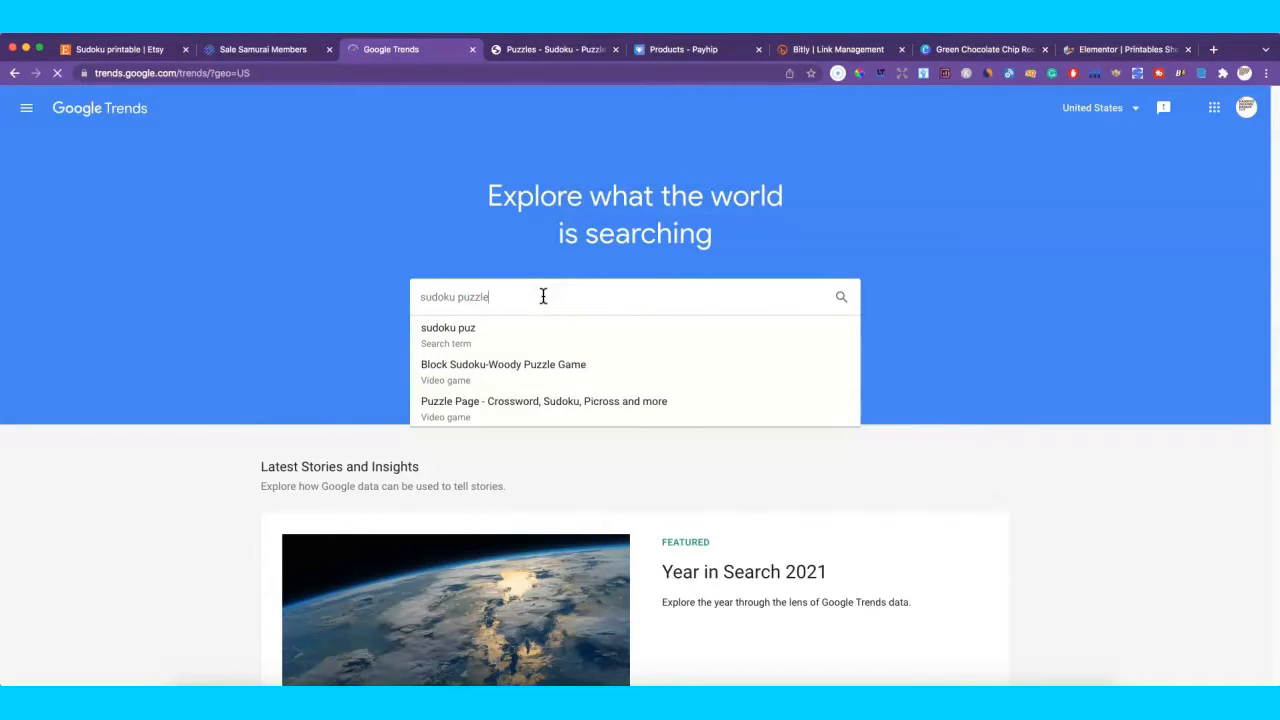
{"action": "key", "text": "Return"}
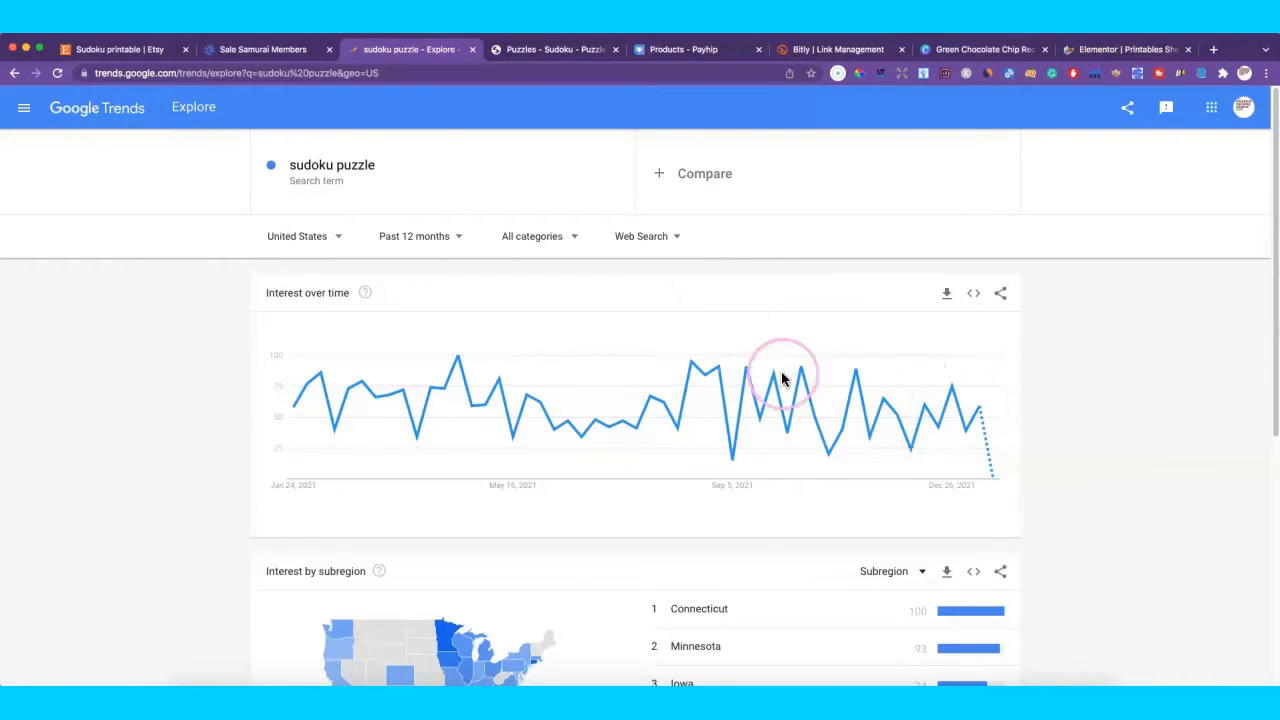
Examine the interest over time, interest by subregion, related topics and related queries for "sudoku puzzle".
{"action": "scroll", "coordinate": [1040, 400], "scroll_direction": "down", "scroll_amount": 3}
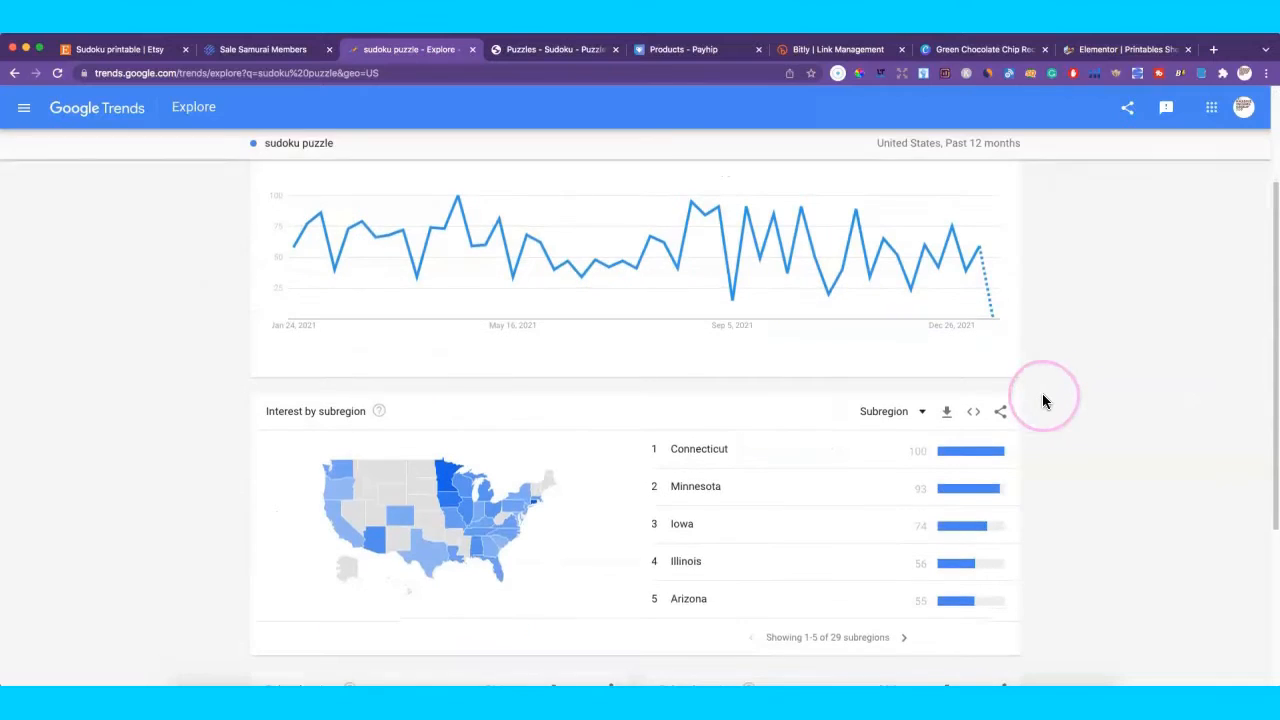
{"action": "scroll", "coordinate": [1013, 396], "scroll_direction": "down", "scroll_amount": 4}
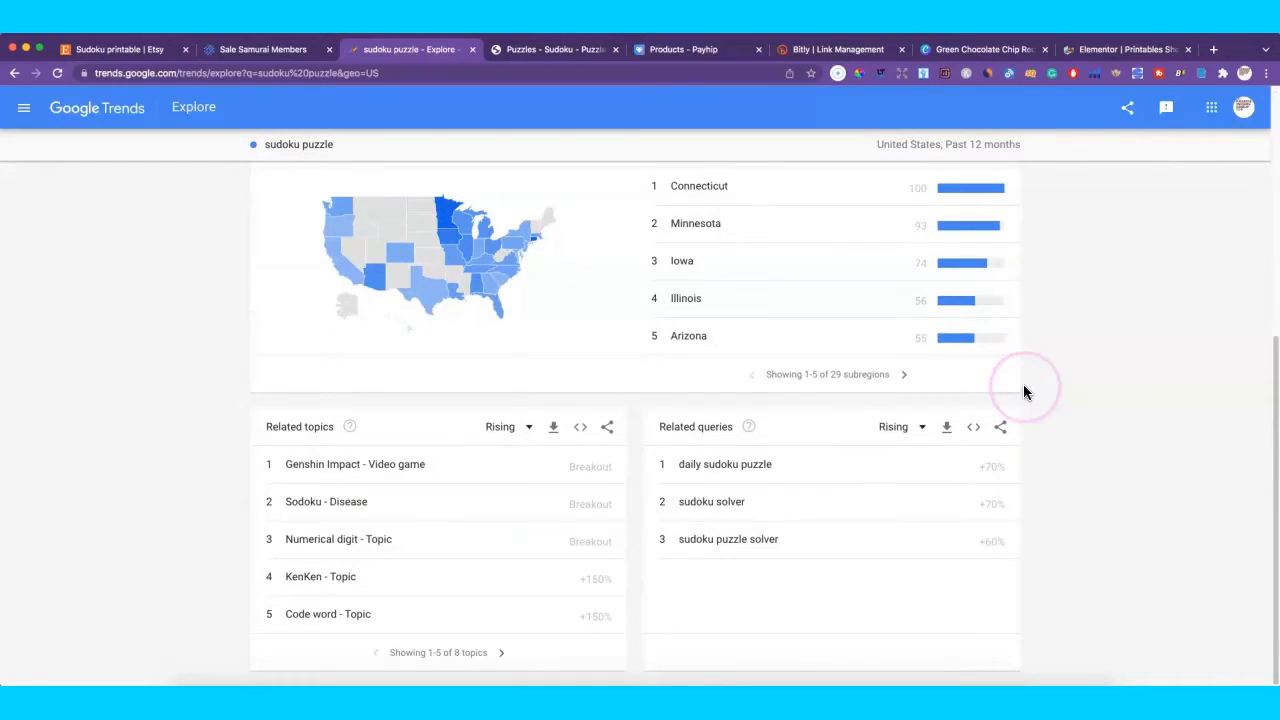
{"action": "scroll", "coordinate": [1023, 392], "scroll_direction": "up", "scroll_amount": 5}
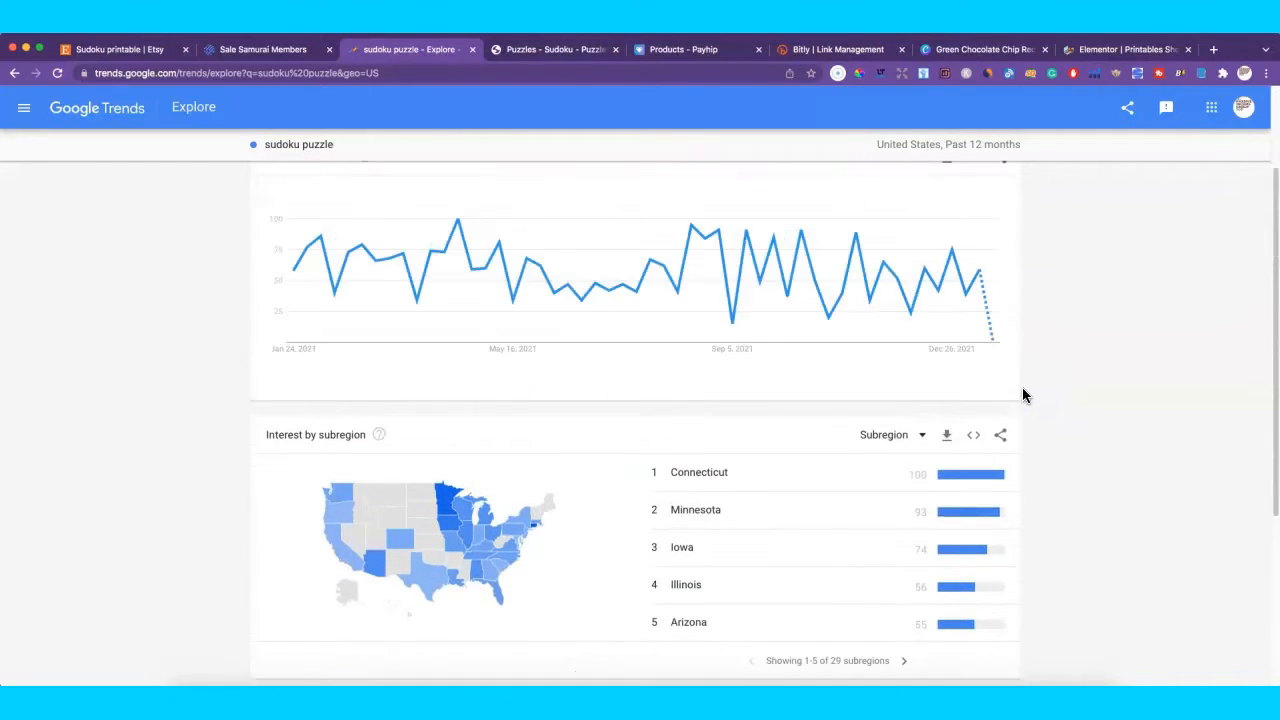
{"action": "scroll", "coordinate": [739, 296], "scroll_direction": "up", "scroll_amount": 1}
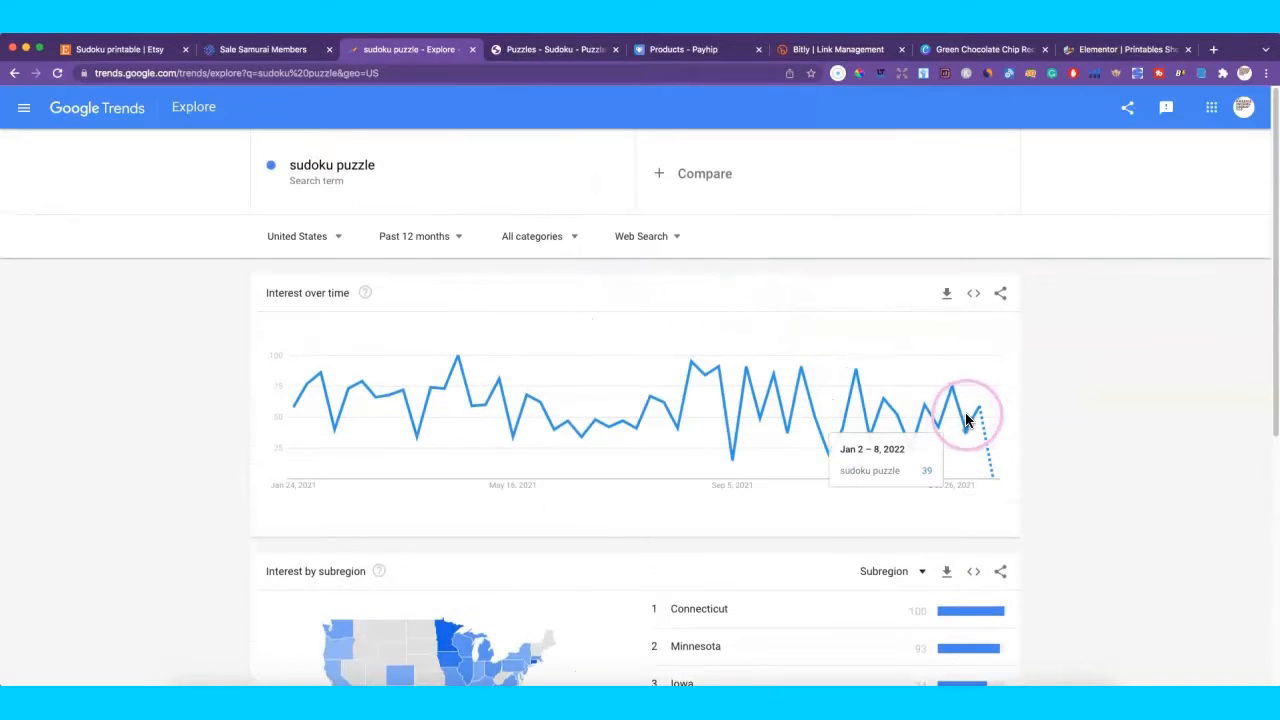
View the "sudoku puzzle" trend for the past 30 days and for the past 7 days.
{"action": "left_click", "coordinate": [440, 240]}
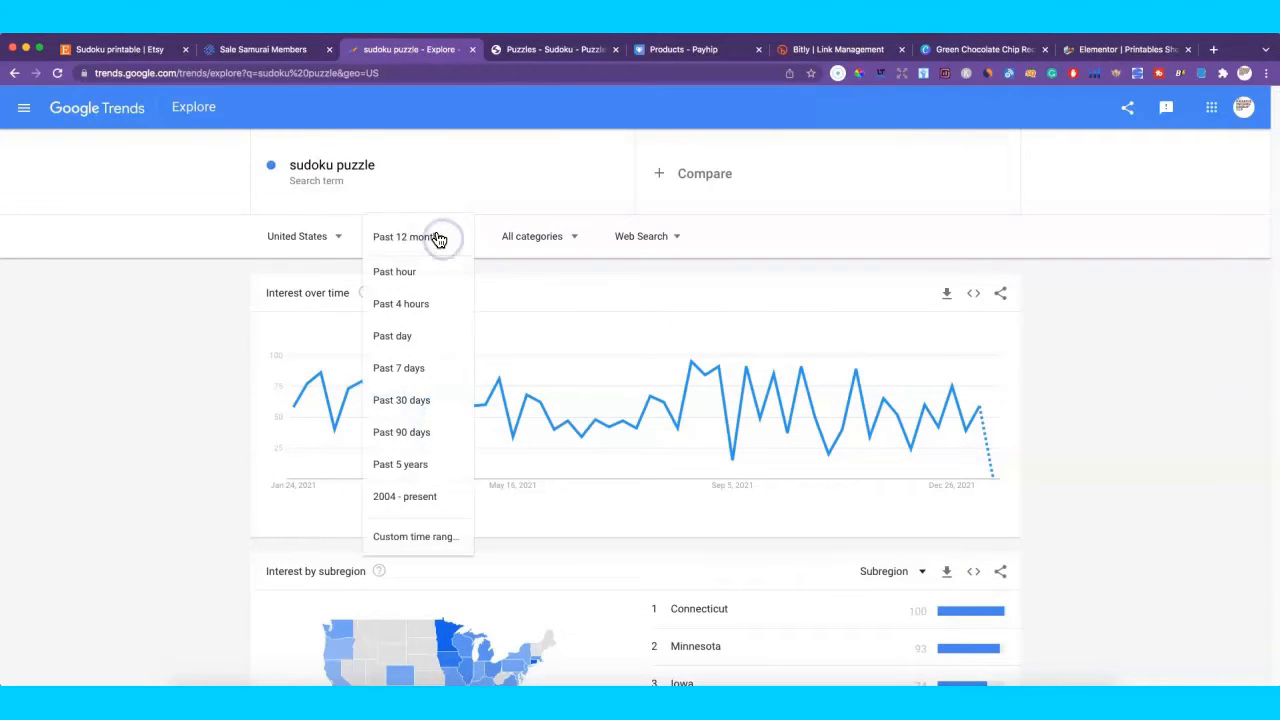
{"action": "left_click", "coordinate": [403, 401]}
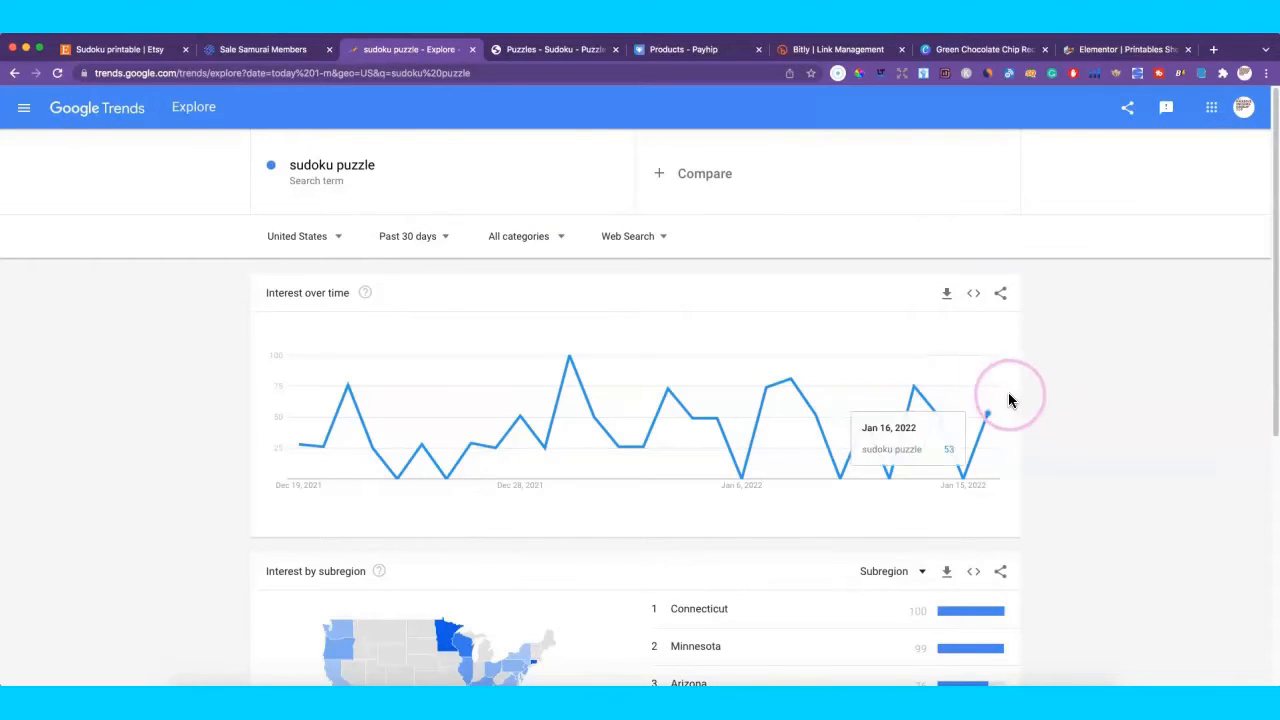
{"action": "left_click", "coordinate": [423, 240]}
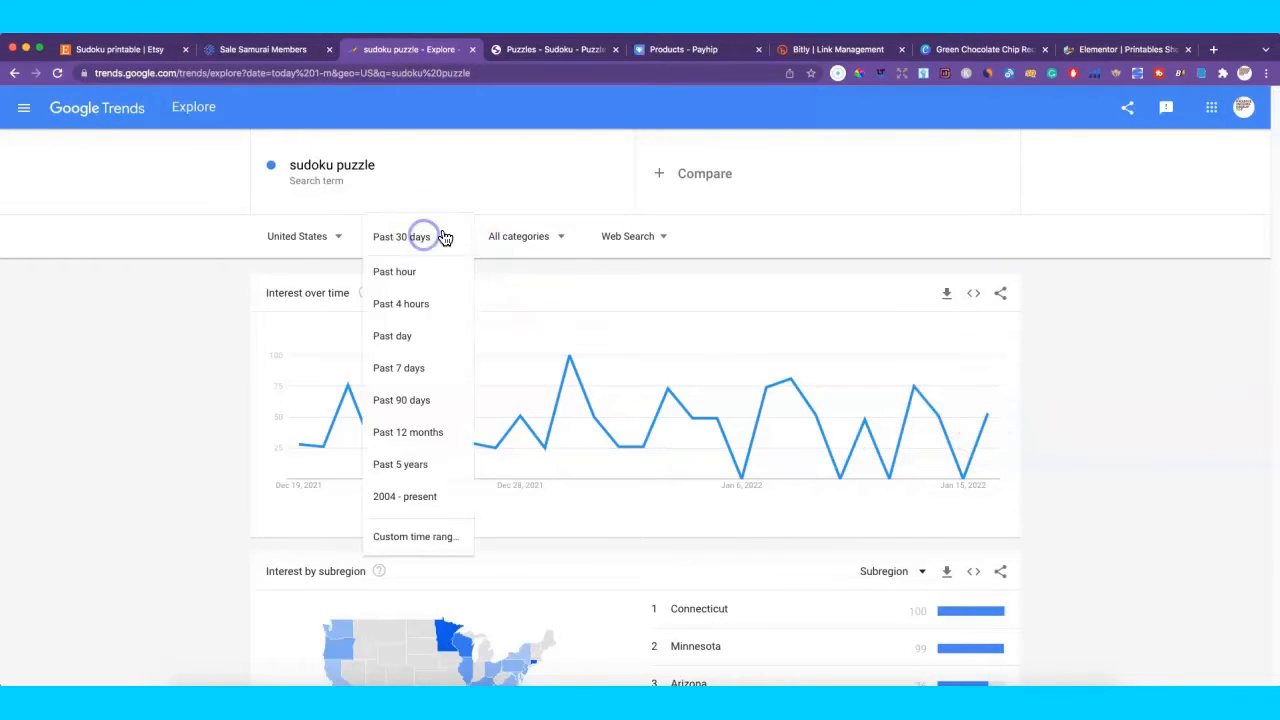
{"action": "left_click", "coordinate": [412, 368]}
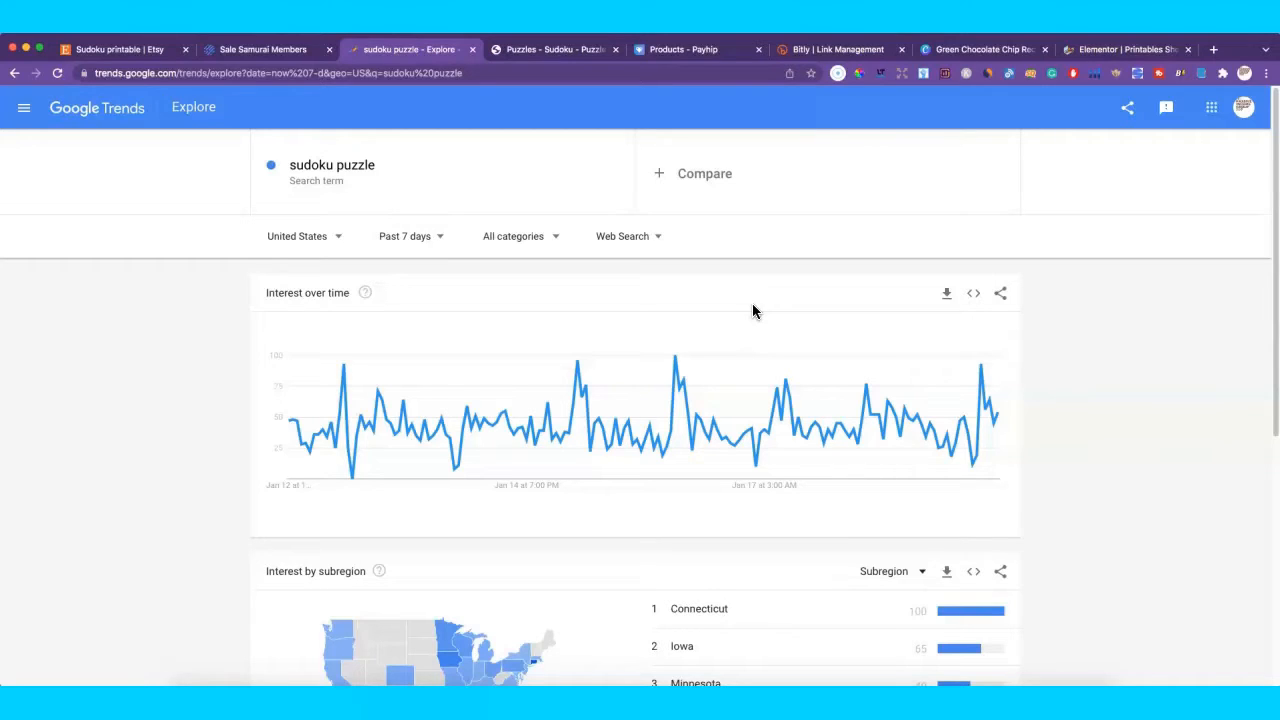
Glance at the PuzzleWiz sudoku form, the "sudoku printable" keyword suggestions on Etsy and the Google Trends chart.
{"action": "left_click", "coordinate": [549, 50]}
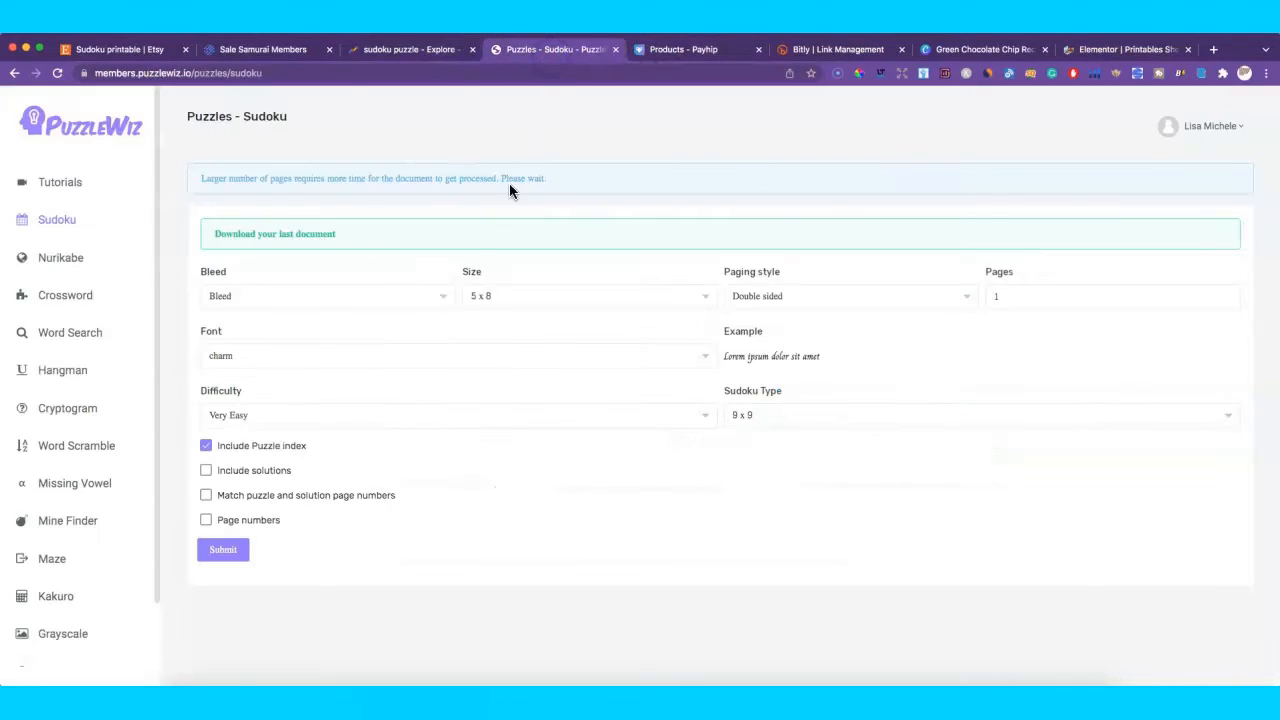
{"action": "left_click", "coordinate": [570, 304]}
{"action": "left_click", "coordinate": [118, 55]}
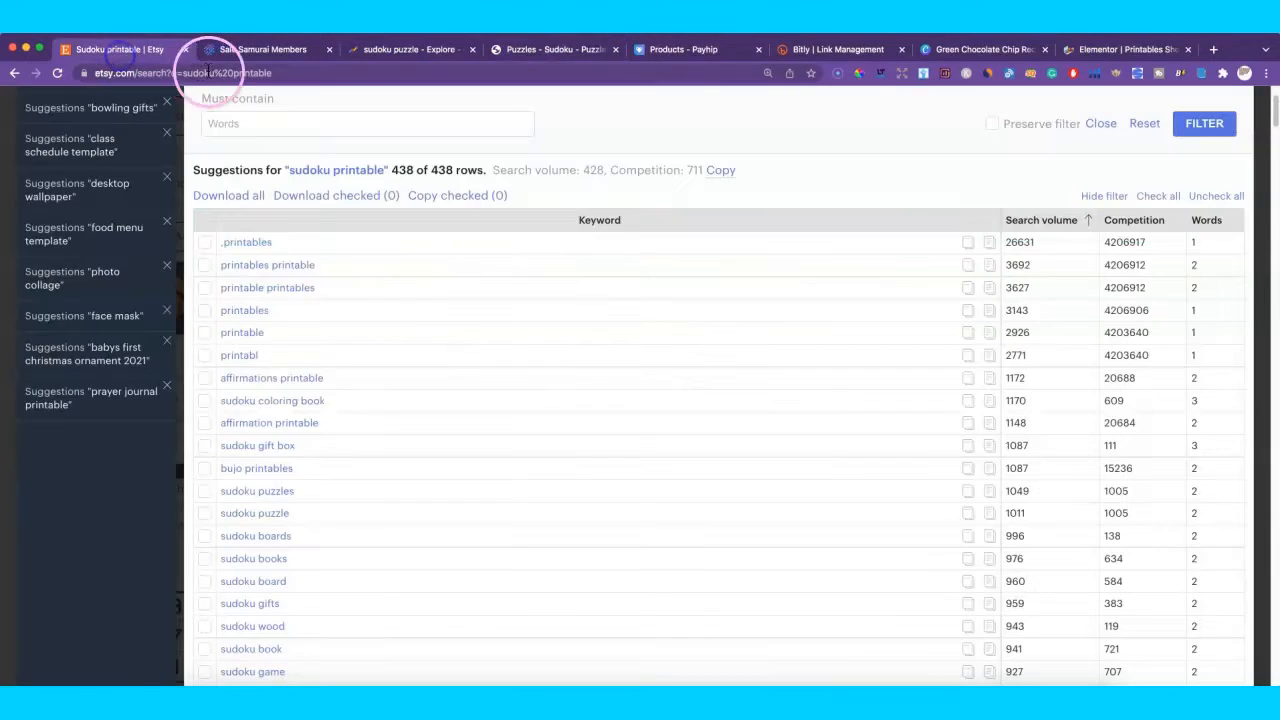
{"action": "left_click", "coordinate": [403, 50]}
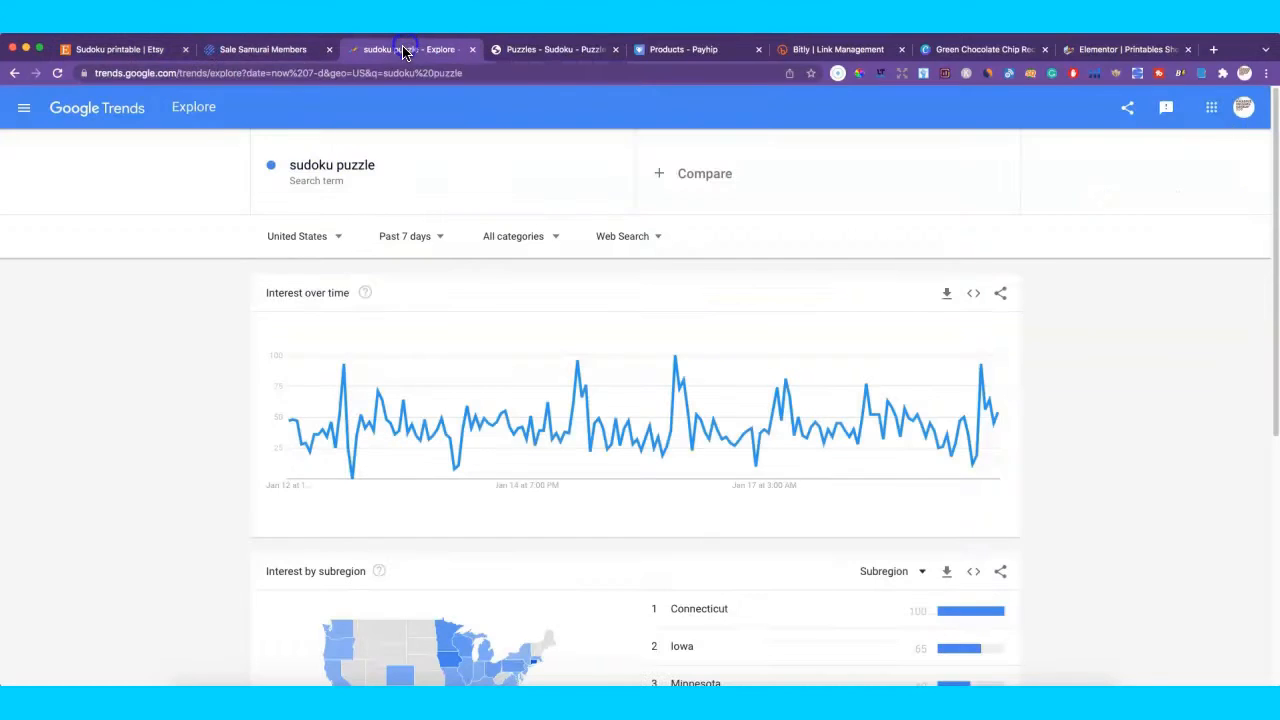
Switch to PuzzleWiz and look through its list of available puzzle types.
{"action": "left_click", "coordinate": [566, 50]}
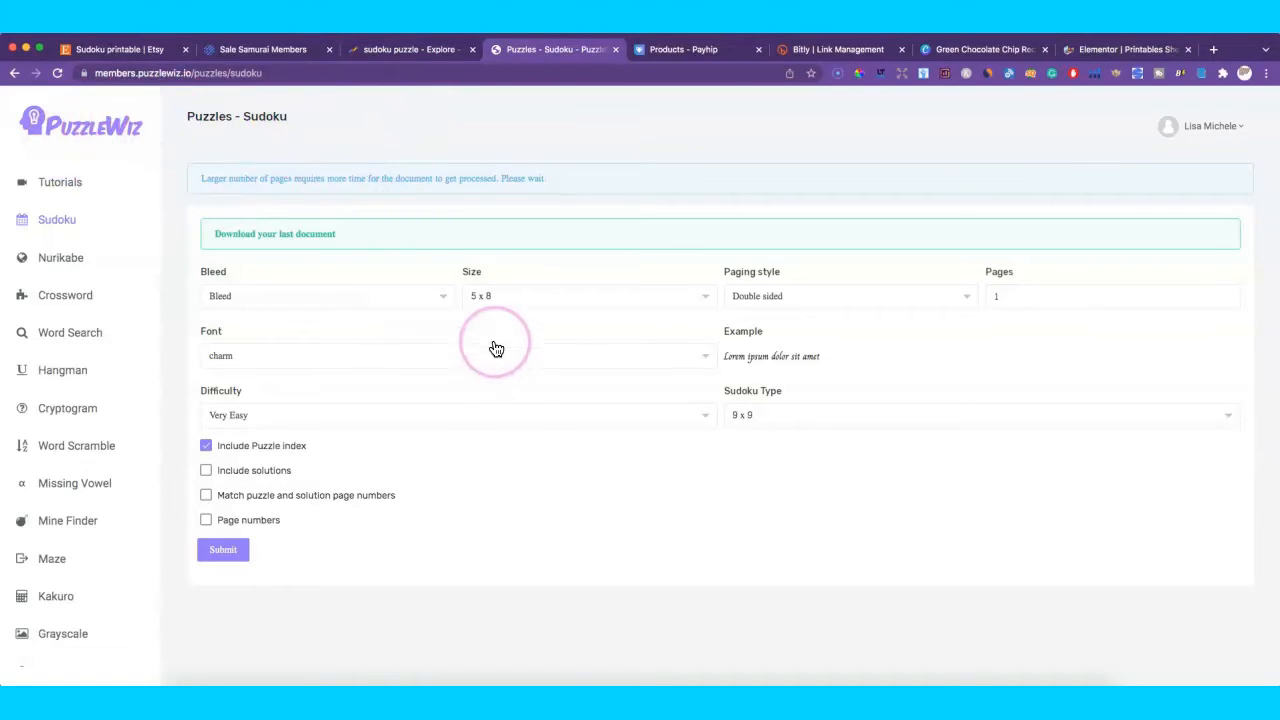
{"action": "left_click", "coordinate": [116, 130]}
{"action": "scroll", "coordinate": [60, 486], "scroll_direction": "down", "scroll_amount": 1}
{"action": "scroll", "coordinate": [60, 486], "scroll_direction": "down", "scroll_amount": 1}
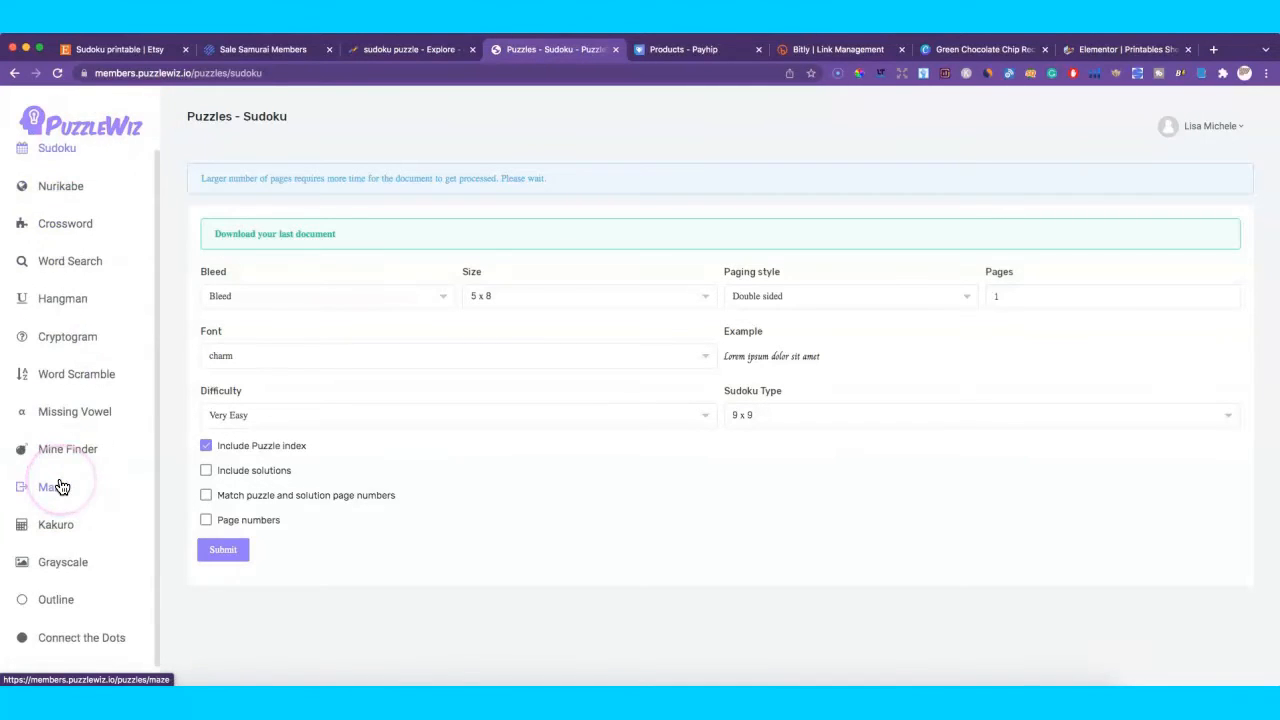
{"action": "scroll", "coordinate": [60, 482], "scroll_direction": "up", "scroll_amount": 2}
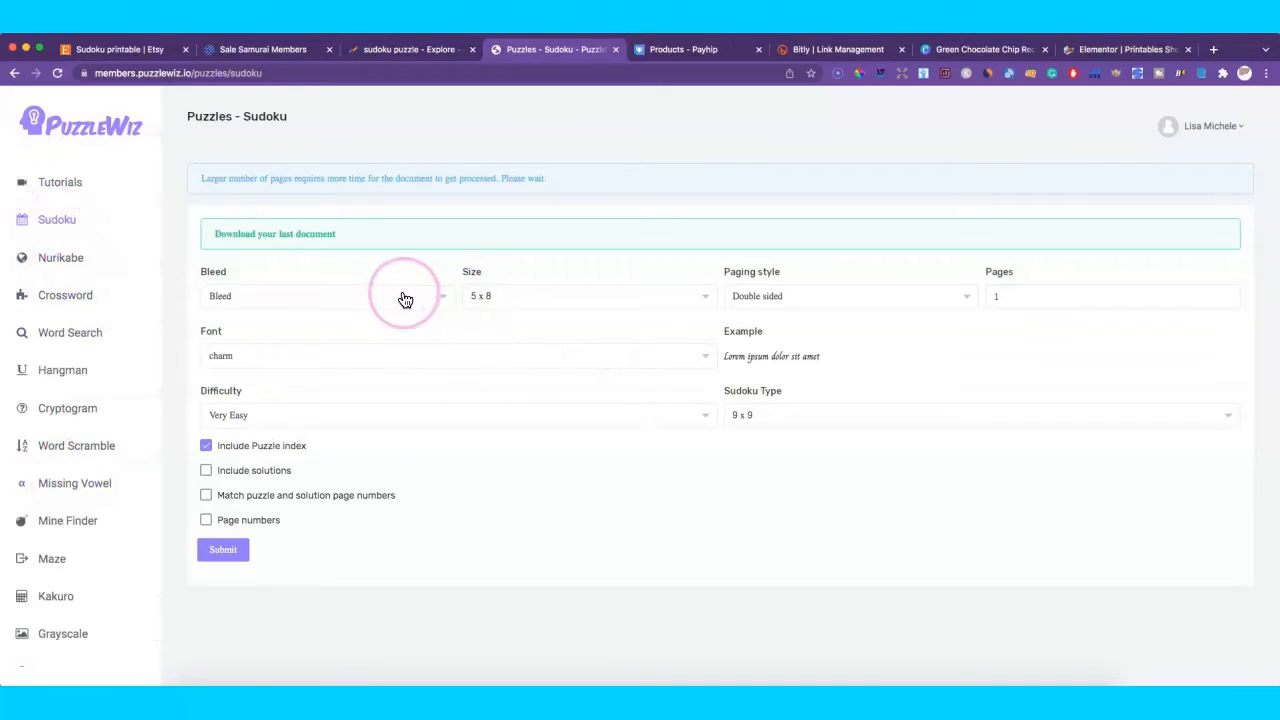
Set the sudoku document's size to 8.5 x 11 and its number of pages to 5.
{"action": "left_click", "coordinate": [690, 296]}
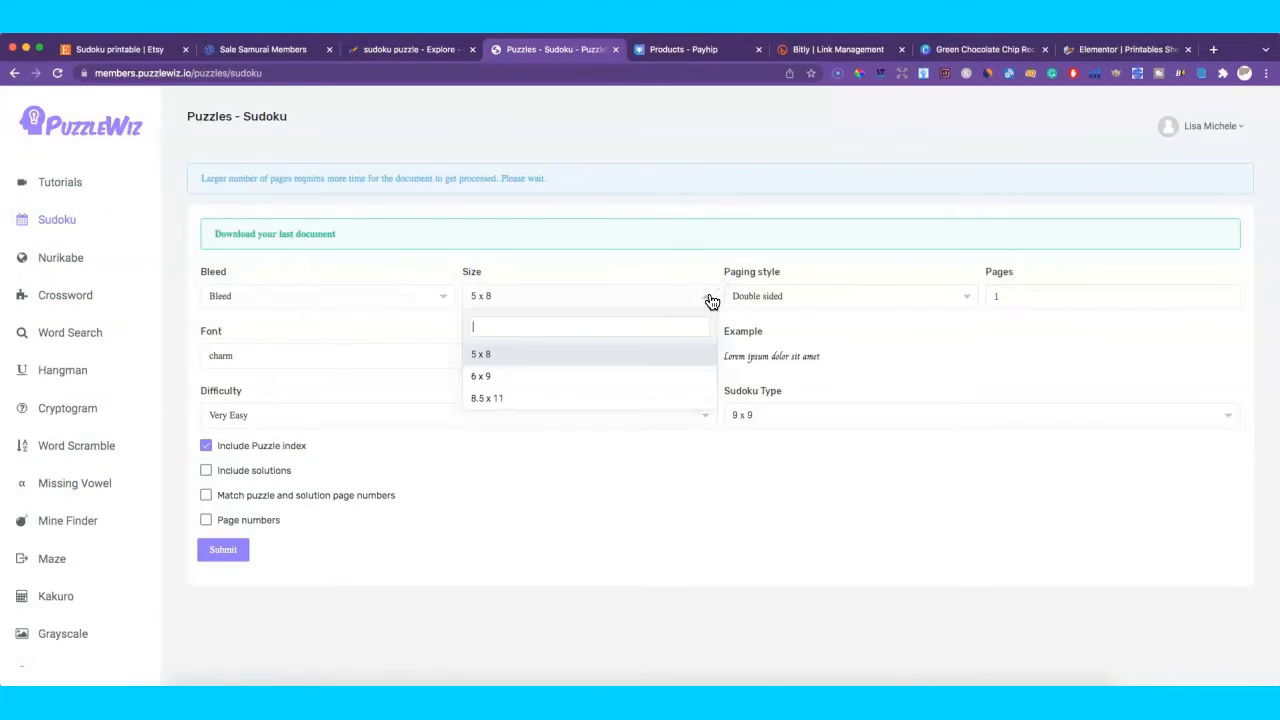
{"action": "left_click", "coordinate": [626, 399]}
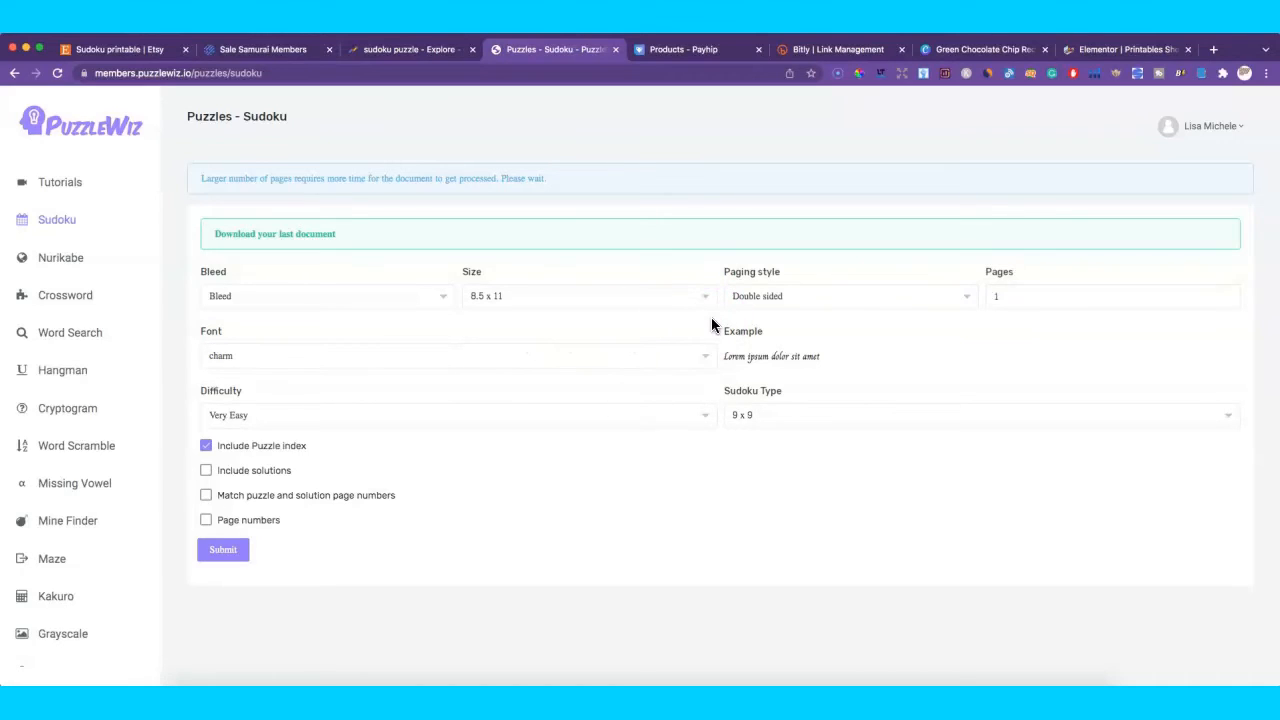
{"action": "left_click", "coordinate": [1227, 292]}
{"action": "left_click", "coordinate": [1227, 292]}
{"action": "left_click", "coordinate": [1227, 292]}
{"action": "left_click", "coordinate": [1227, 292]}
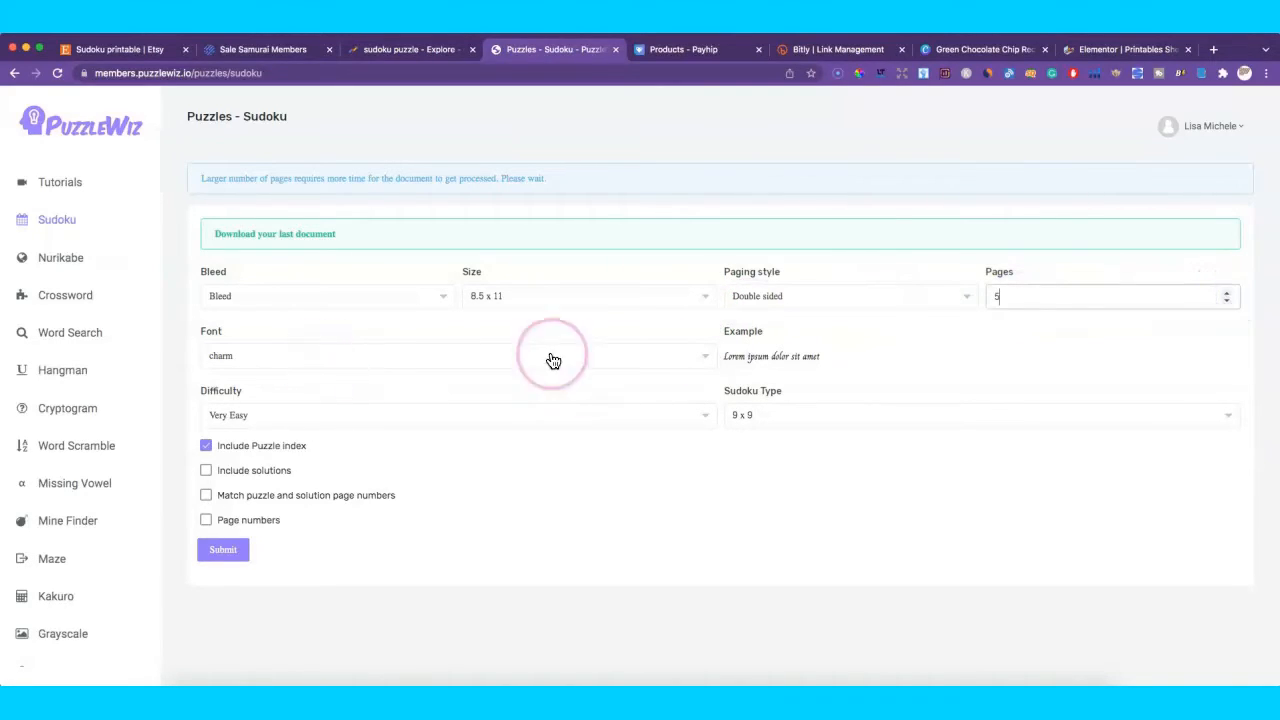
Set the sudoku difficulty to Medium and check the available fonts and sudoku types.
{"action": "left_click", "coordinate": [708, 362]}
{"action": "left_click", "coordinate": [706, 361]}
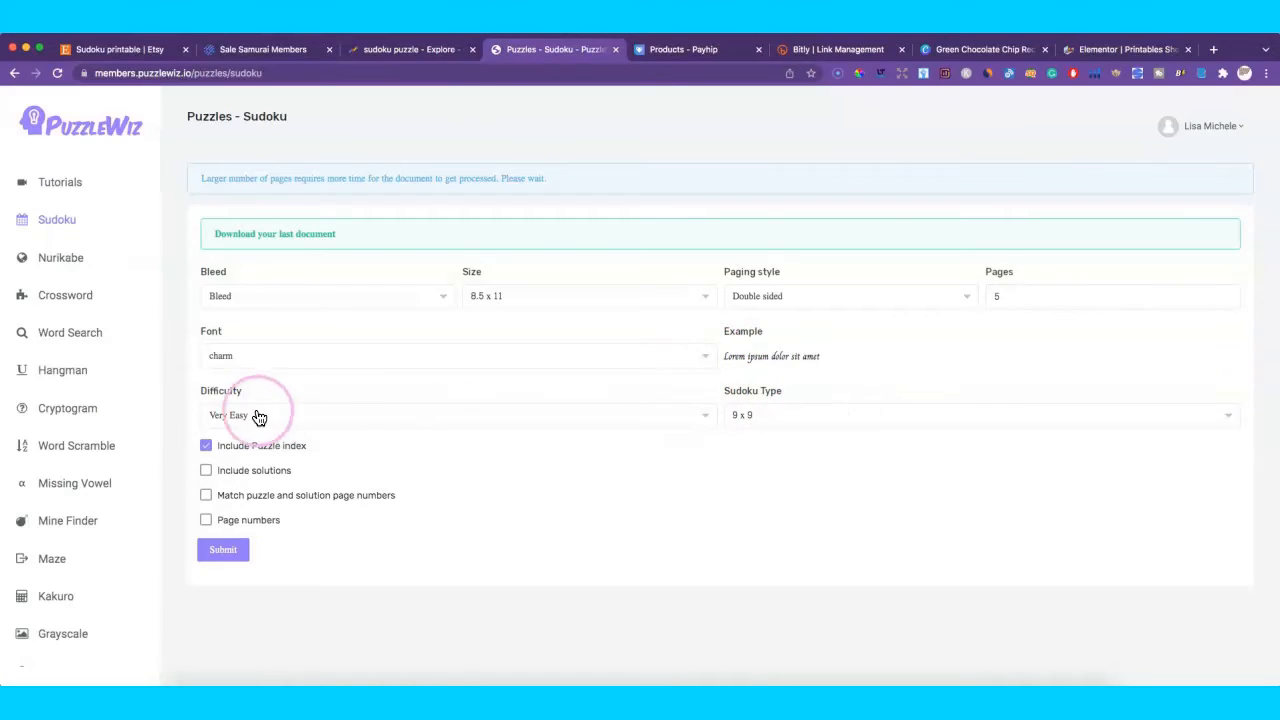
{"action": "left_click", "coordinate": [706, 414]}
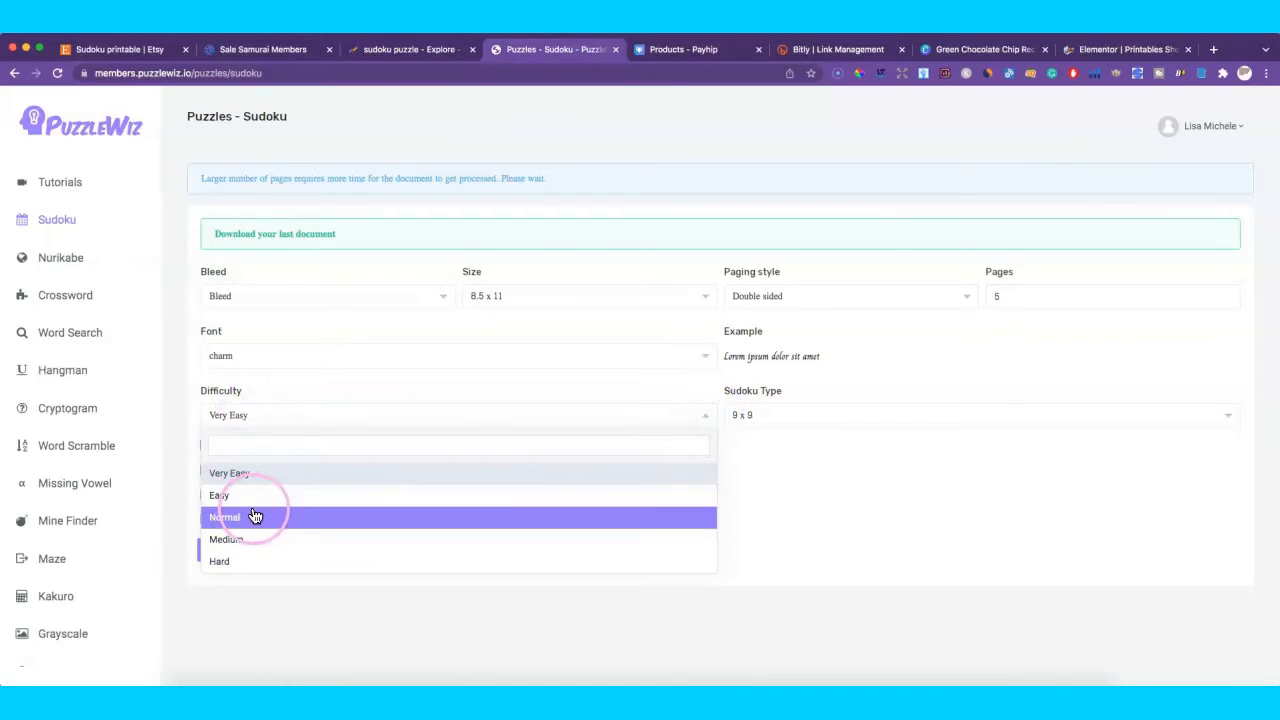
{"action": "left_click", "coordinate": [369, 543]}
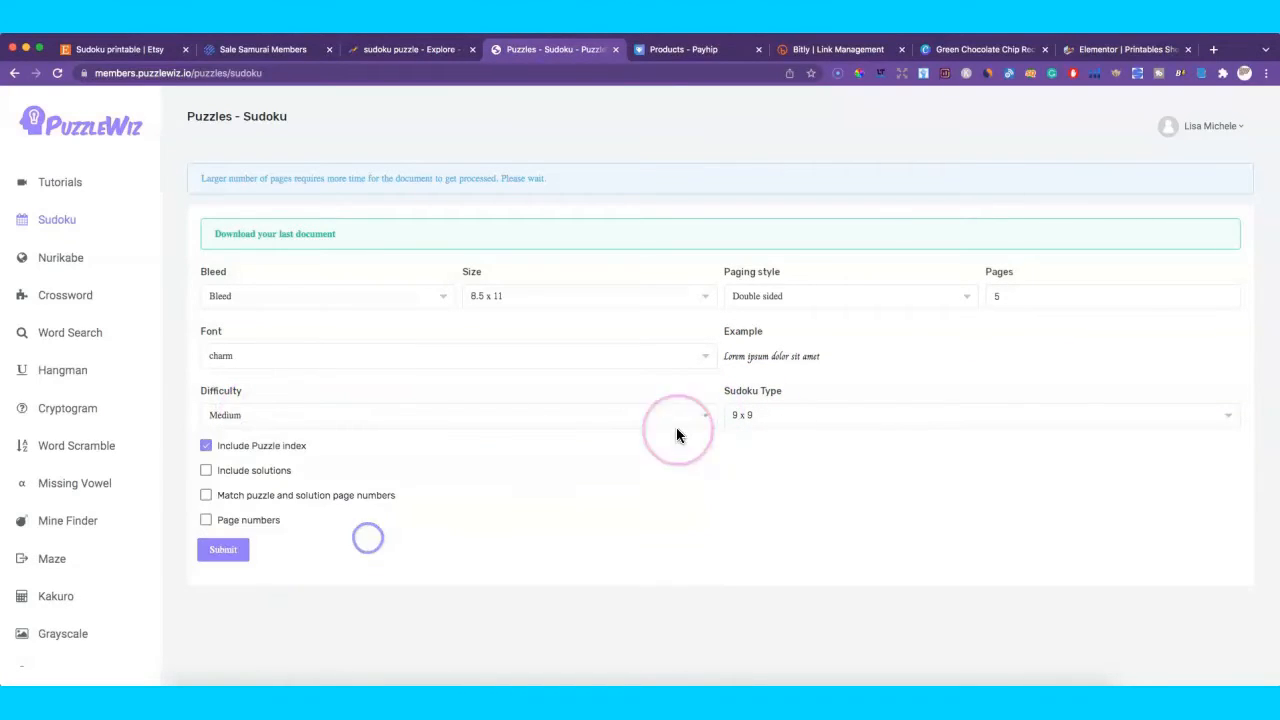
{"action": "left_click", "coordinate": [1123, 417]}
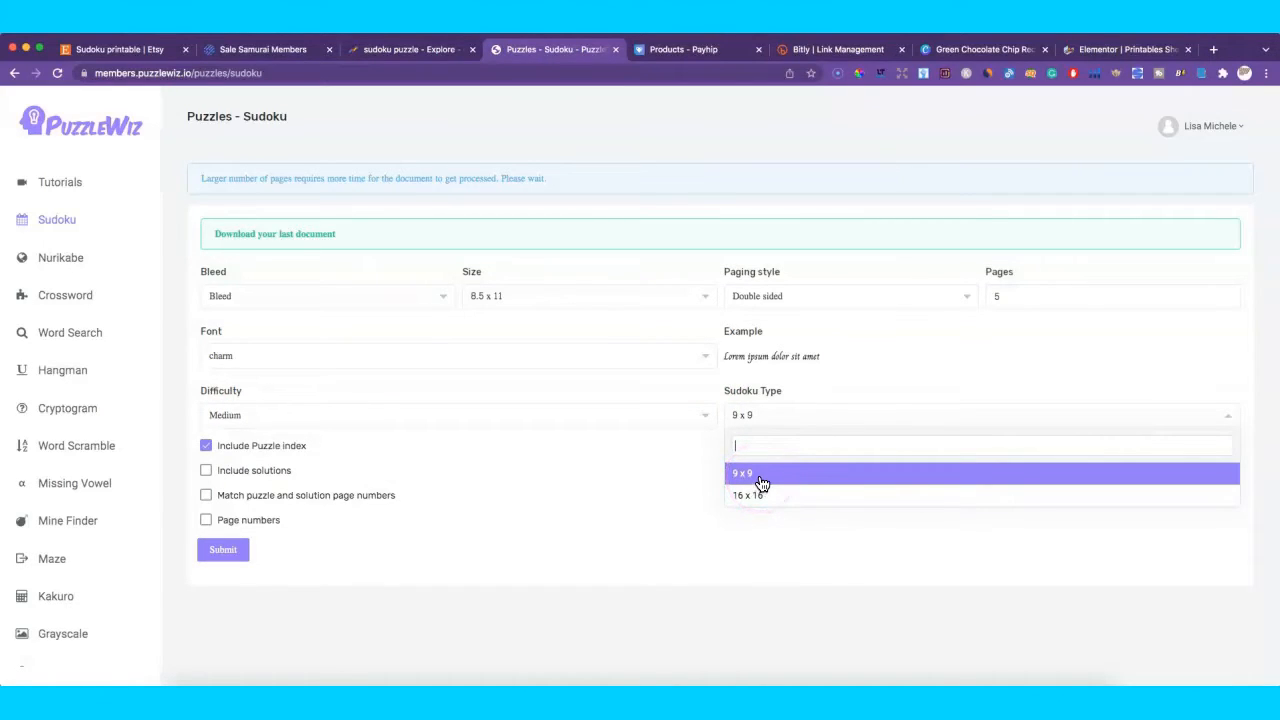
{"action": "left_click", "coordinate": [569, 448]}
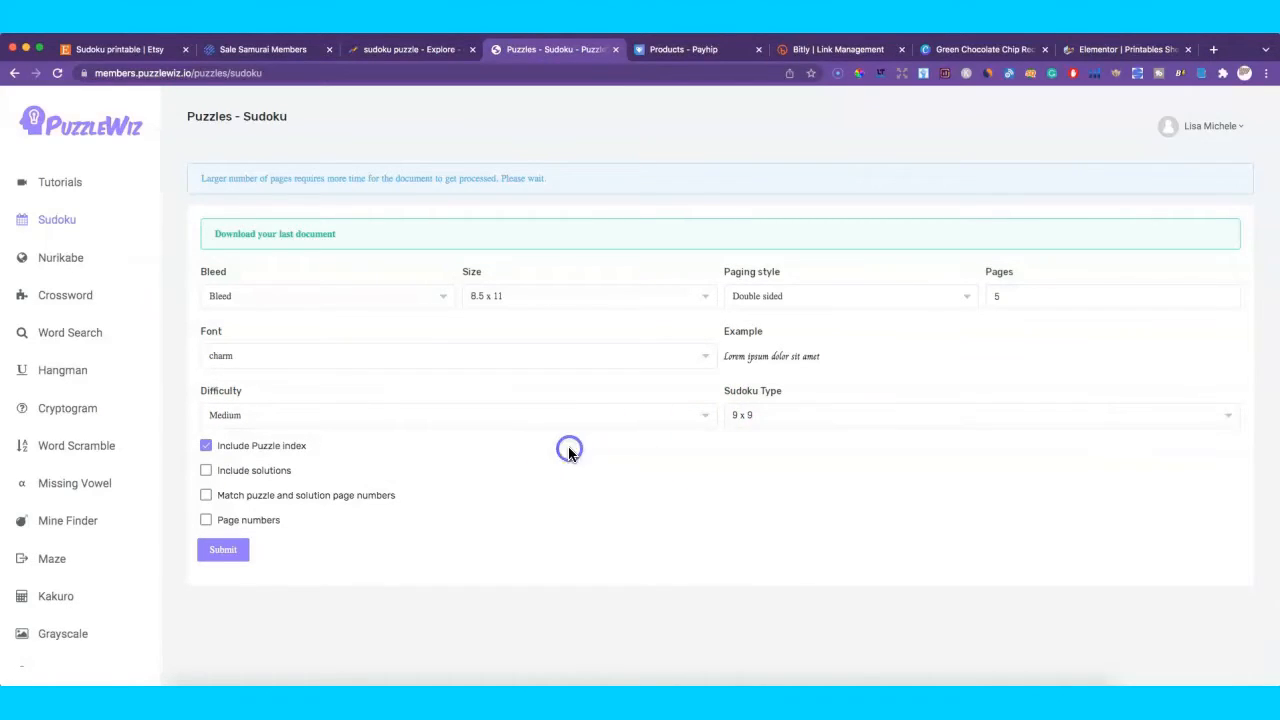
Include solutions, generate the sudoku document and download it as a PDF.
{"action": "left_click", "coordinate": [206, 470]}
{"action": "left_click", "coordinate": [226, 550]}
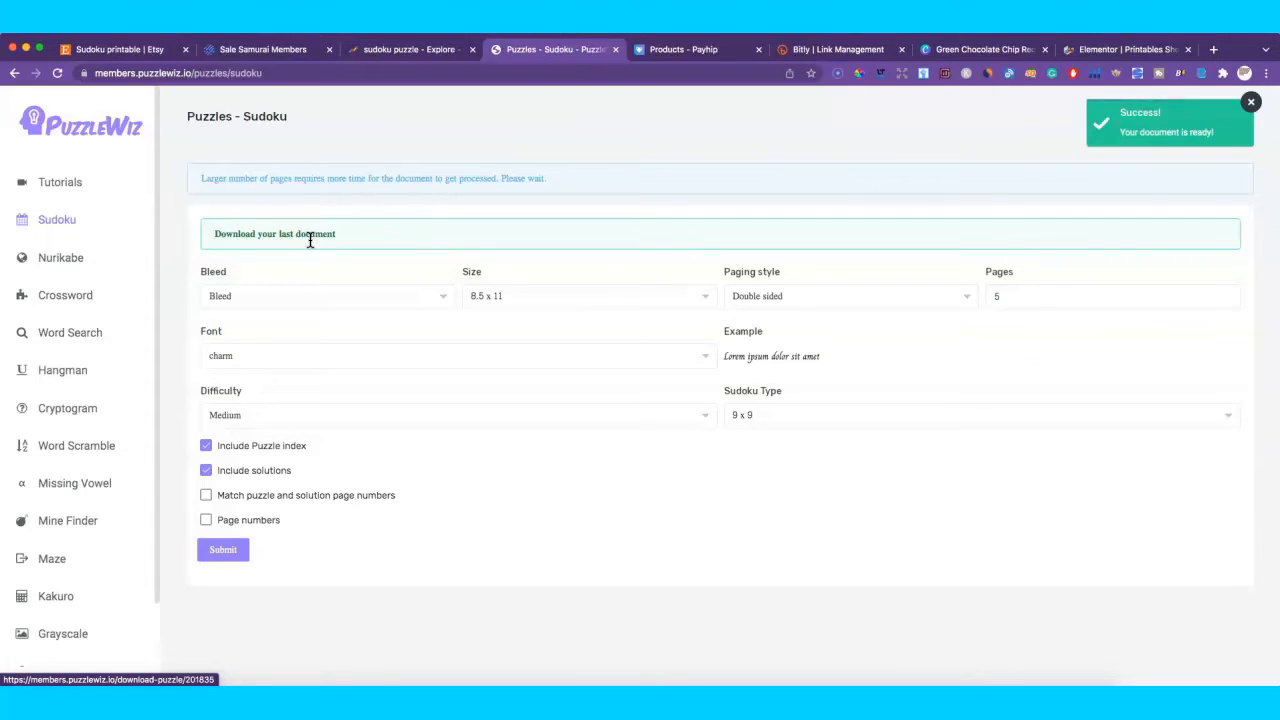
{"action": "left_click", "coordinate": [309, 236]}
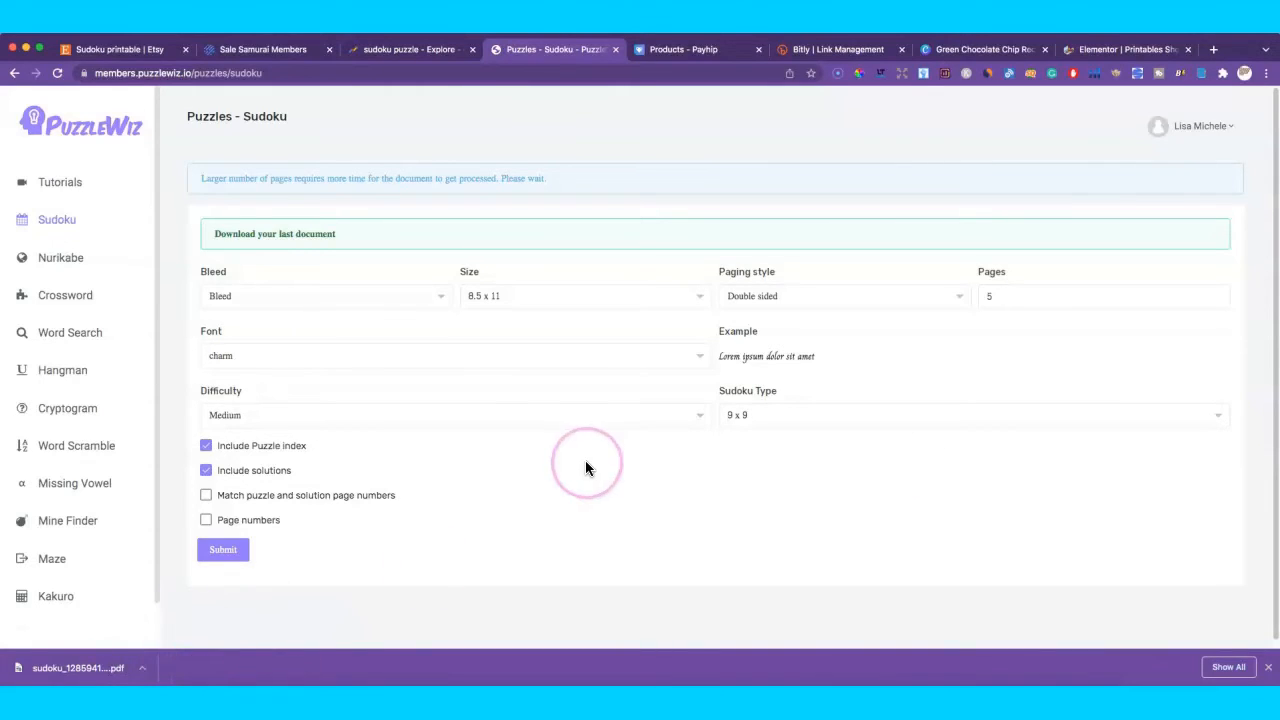
Switch to Payhip, close the embed dialog of The Etsy Blueprint and review the store dashboard.
{"action": "left_click", "coordinate": [680, 51]}
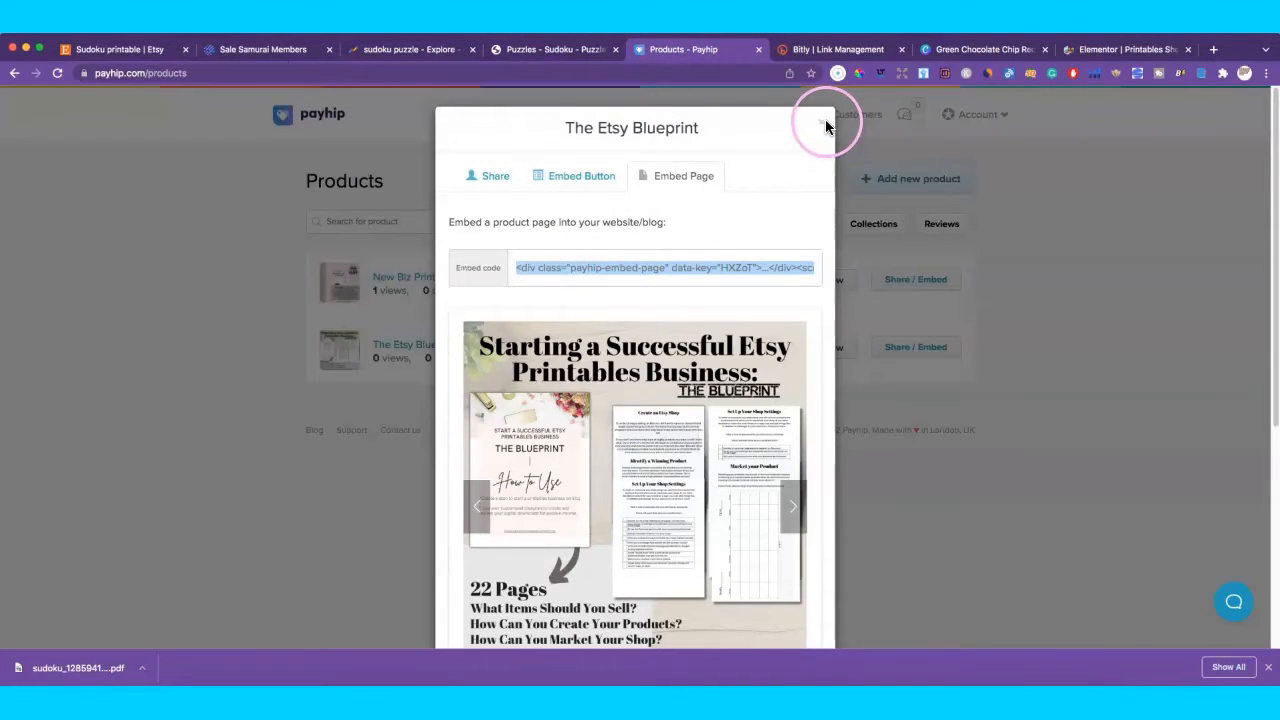
{"action": "left_click", "coordinate": [823, 124]}
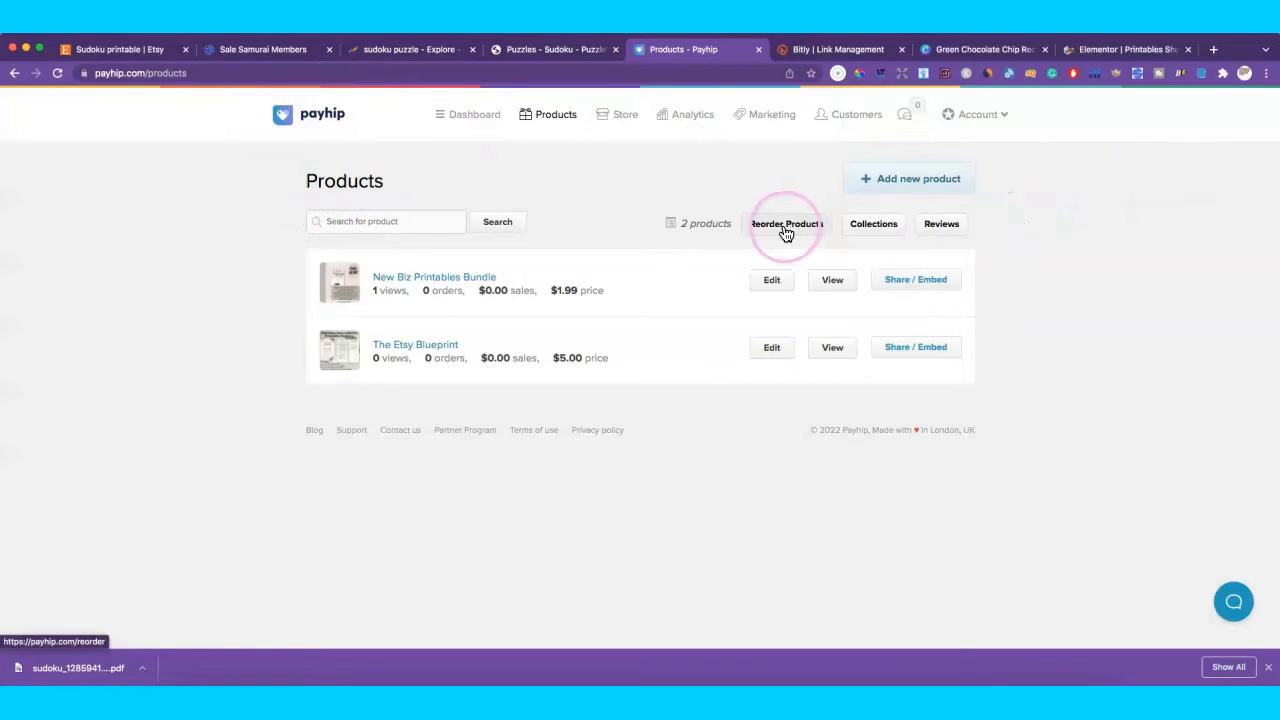
{"action": "left_click", "coordinate": [456, 120]}
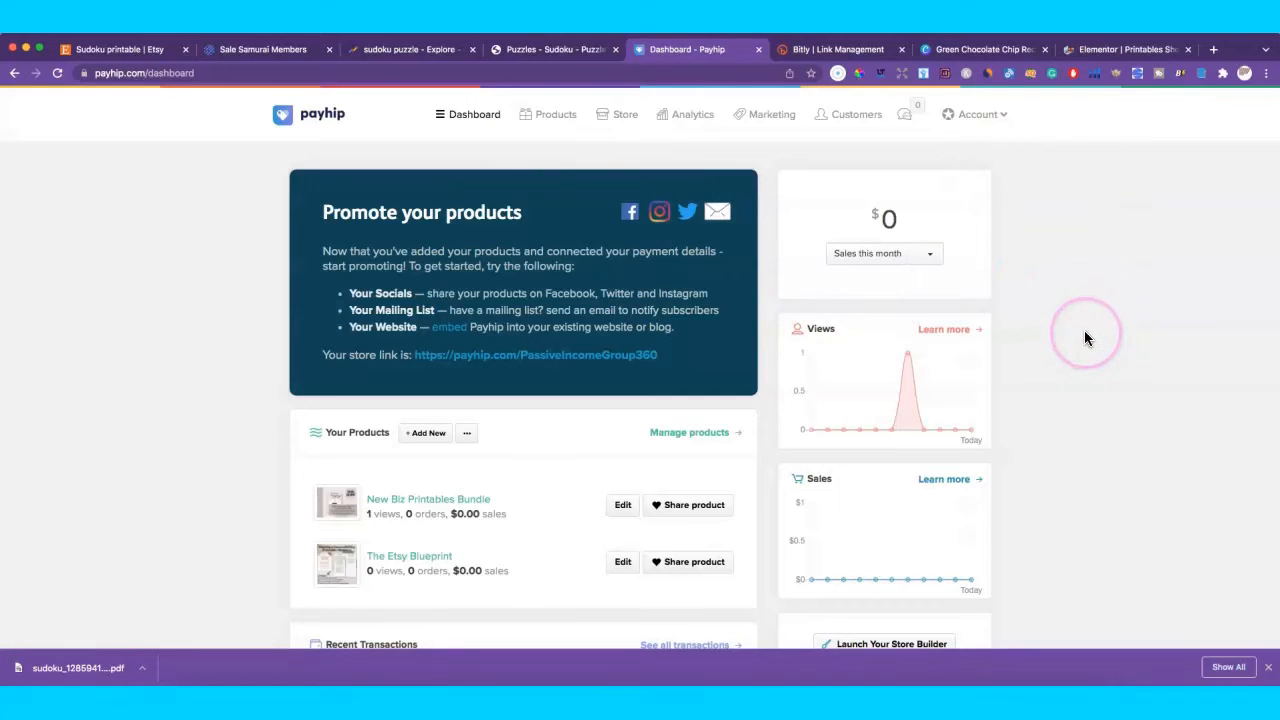
{"action": "scroll", "coordinate": [1093, 290], "scroll_direction": "down", "scroll_amount": 2}
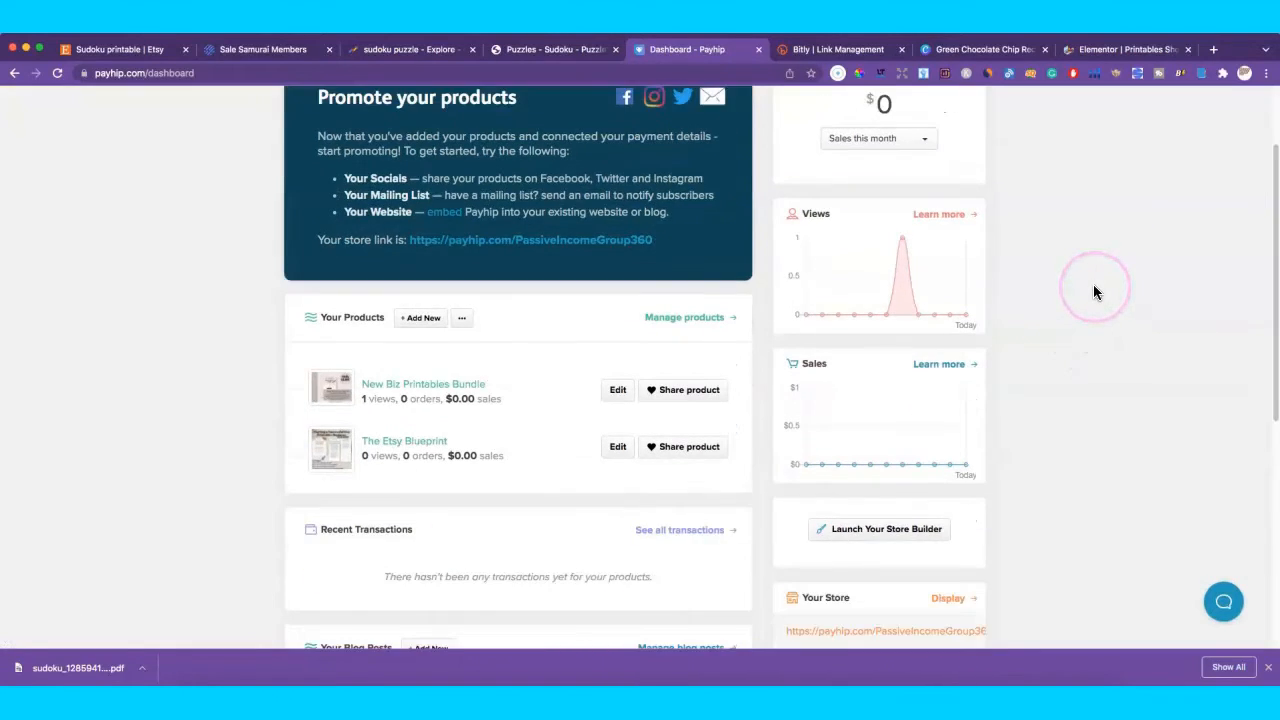
Start adding a new product to the Payhip store and choose Digital Product as its type.
{"action": "scroll", "coordinate": [1093, 290], "scroll_direction": "down", "scroll_amount": 3}
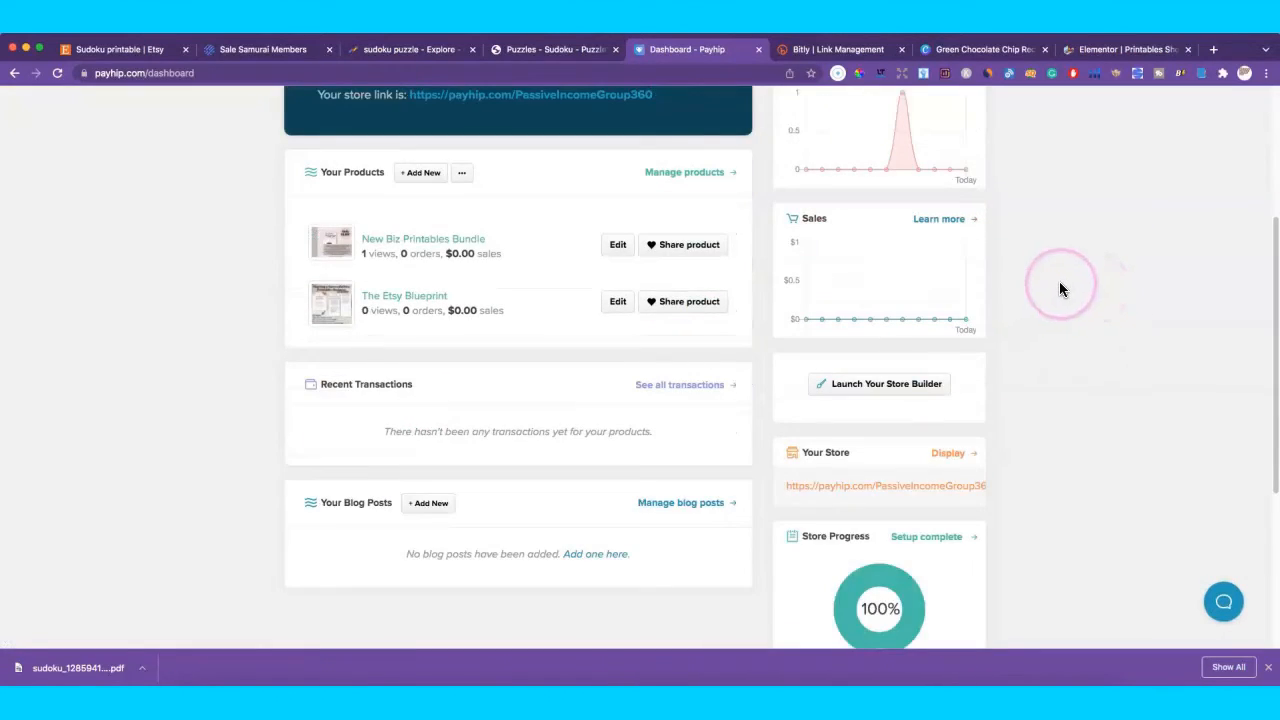
{"action": "scroll", "coordinate": [1059, 281], "scroll_direction": "up", "scroll_amount": 5}
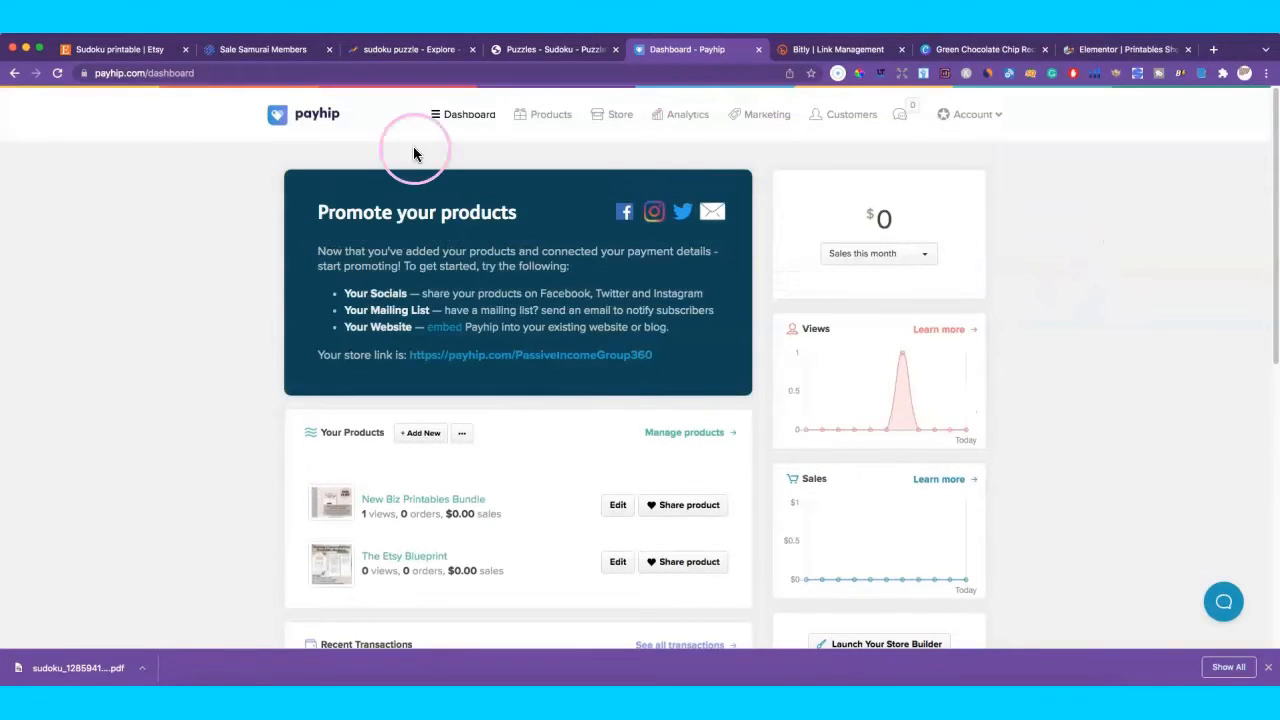
{"action": "scroll", "coordinate": [1043, 313], "scroll_direction": "down", "scroll_amount": 1}
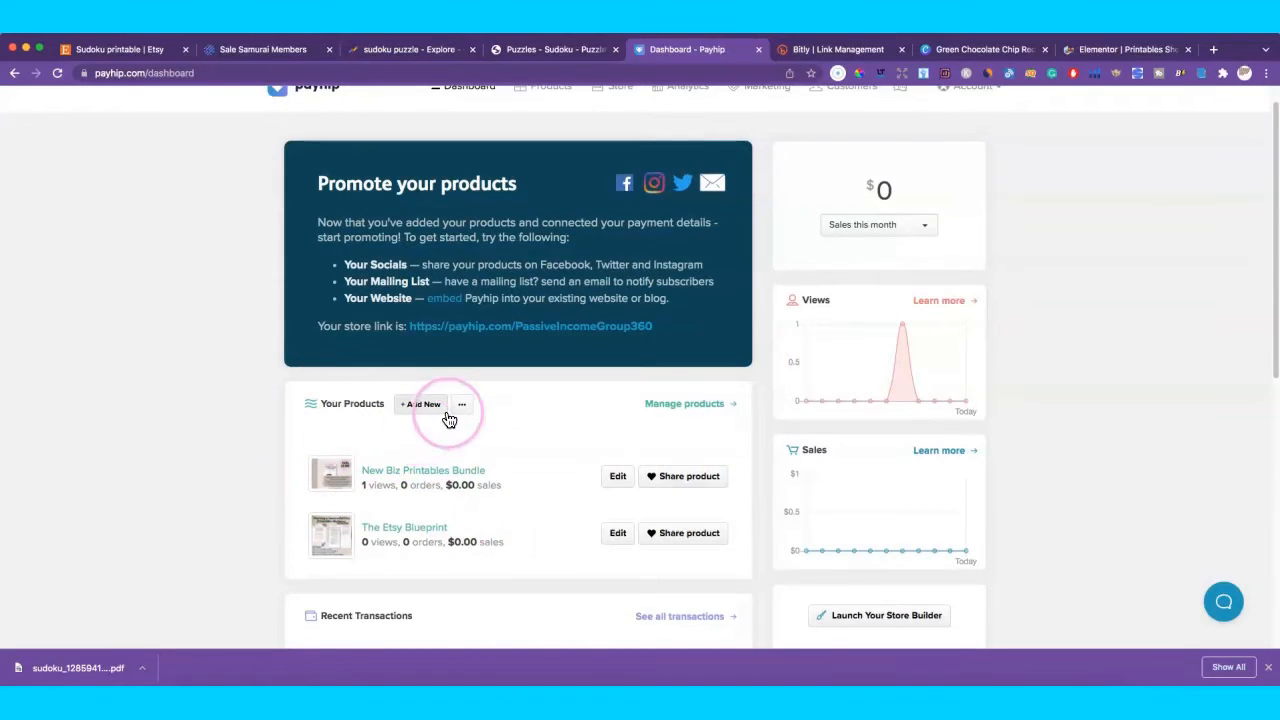
{"action": "scroll", "coordinate": [485, 440], "scroll_direction": "up", "scroll_amount": 1}
{"action": "scroll", "coordinate": [495, 438], "scroll_direction": "down", "scroll_amount": 3}
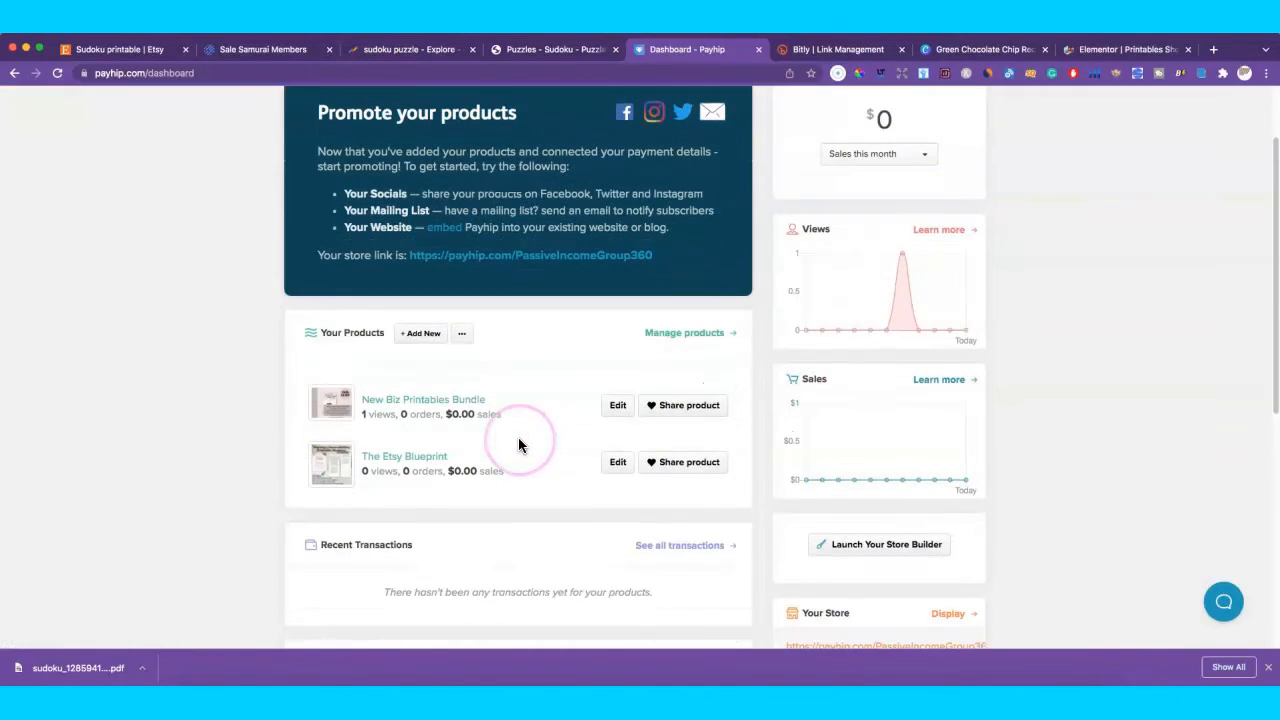
{"action": "left_click", "coordinate": [422, 337]}
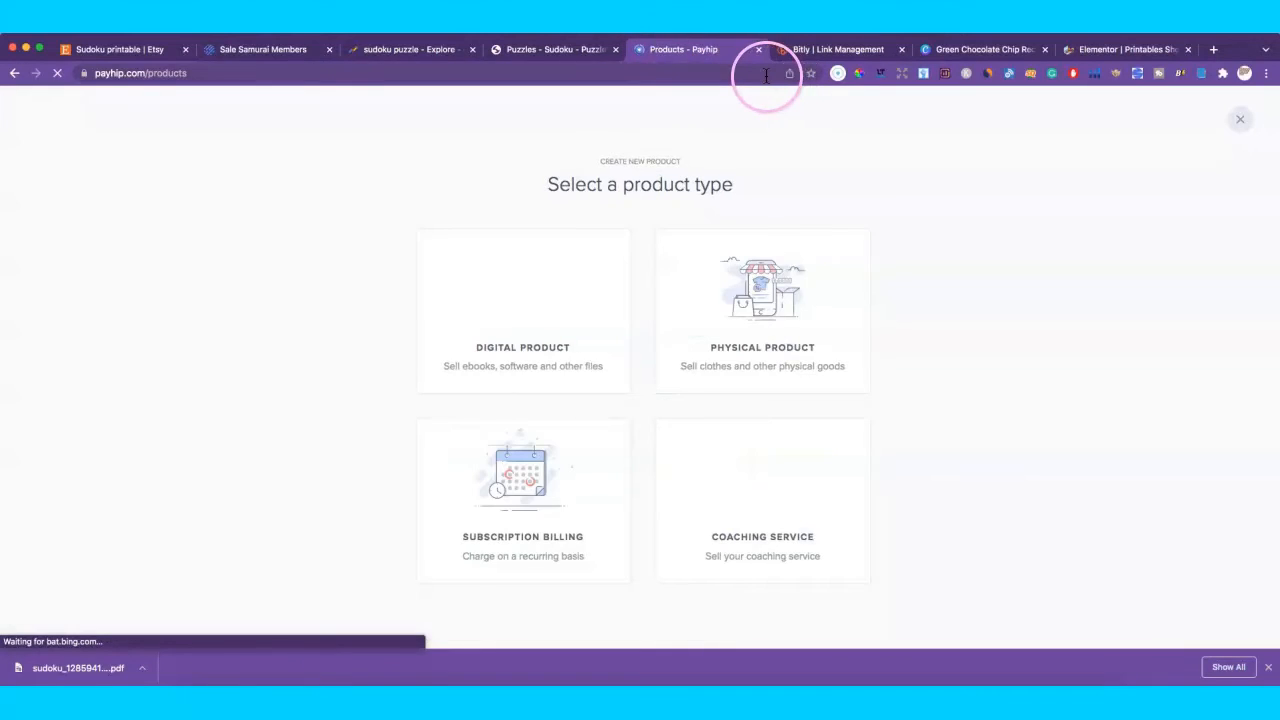
{"action": "left_click", "coordinate": [766, 76]}
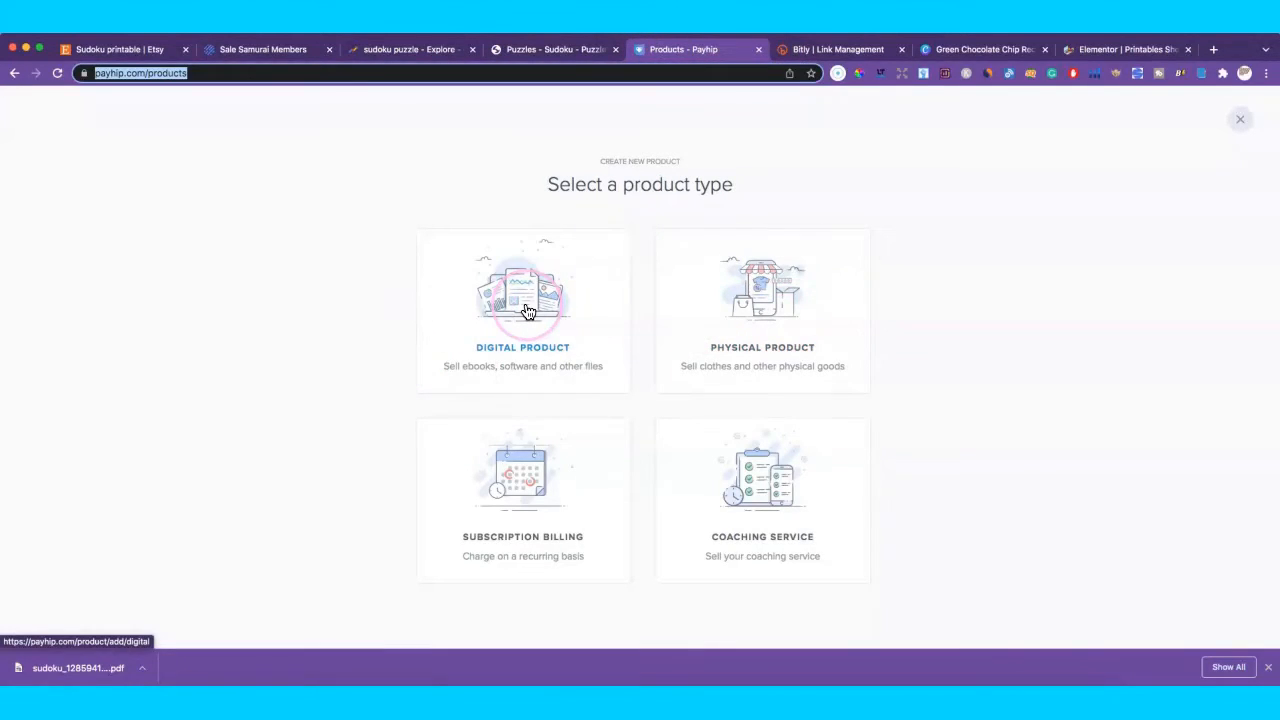
{"action": "left_click", "coordinate": [722, 316]}
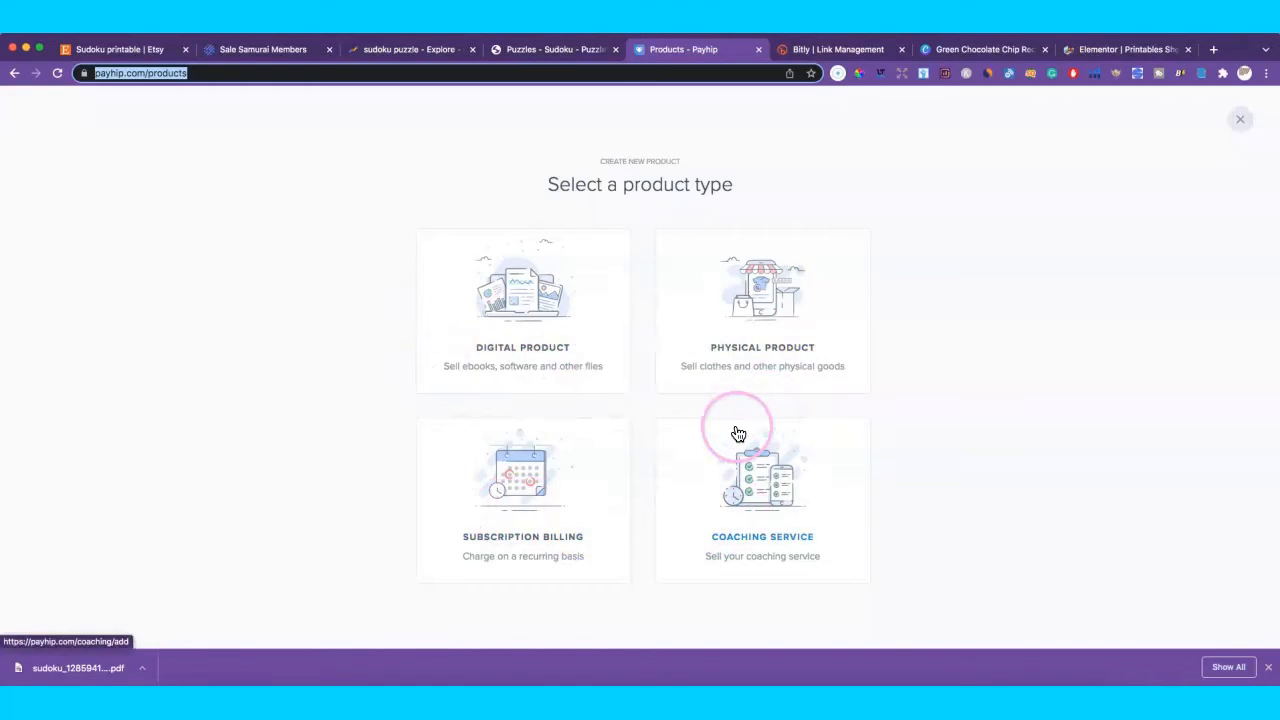
{"action": "left_click", "coordinate": [544, 298]}
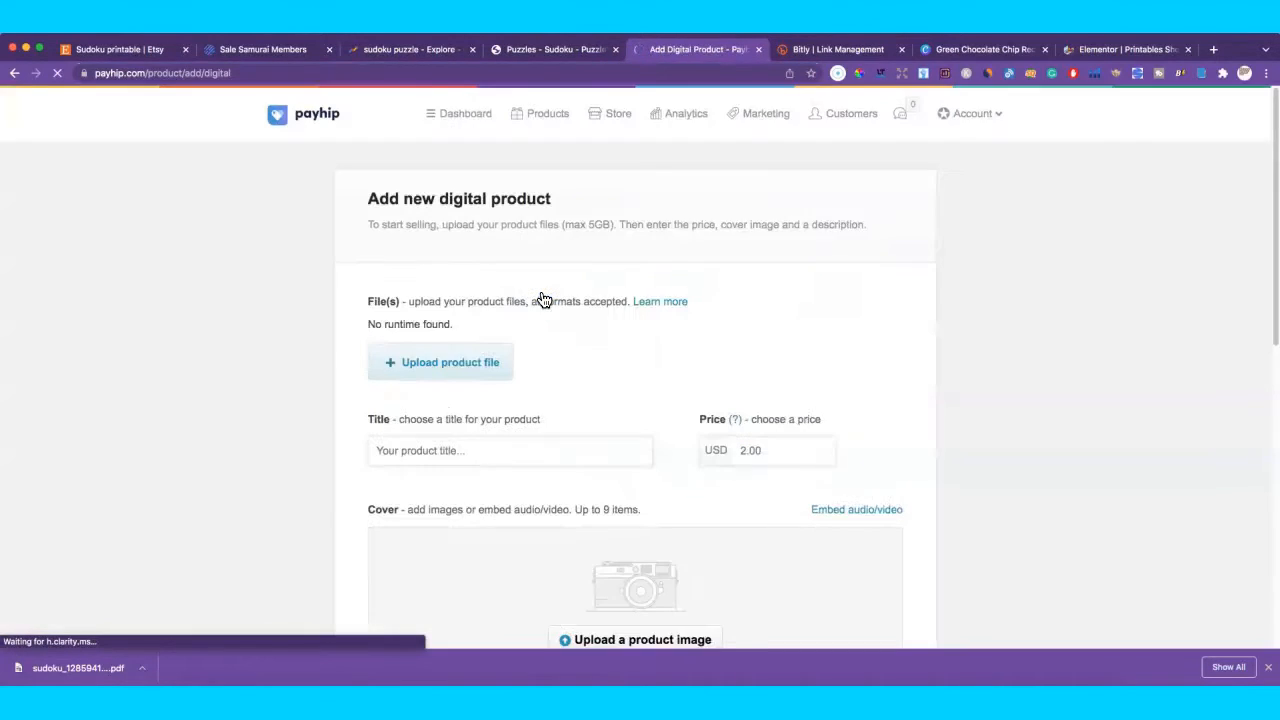
Upload sudoku_1285941995.pdf from the Downloads folder as the product file.
{"action": "scroll", "coordinate": [586, 325], "scroll_direction": "down", "scroll_amount": 1}
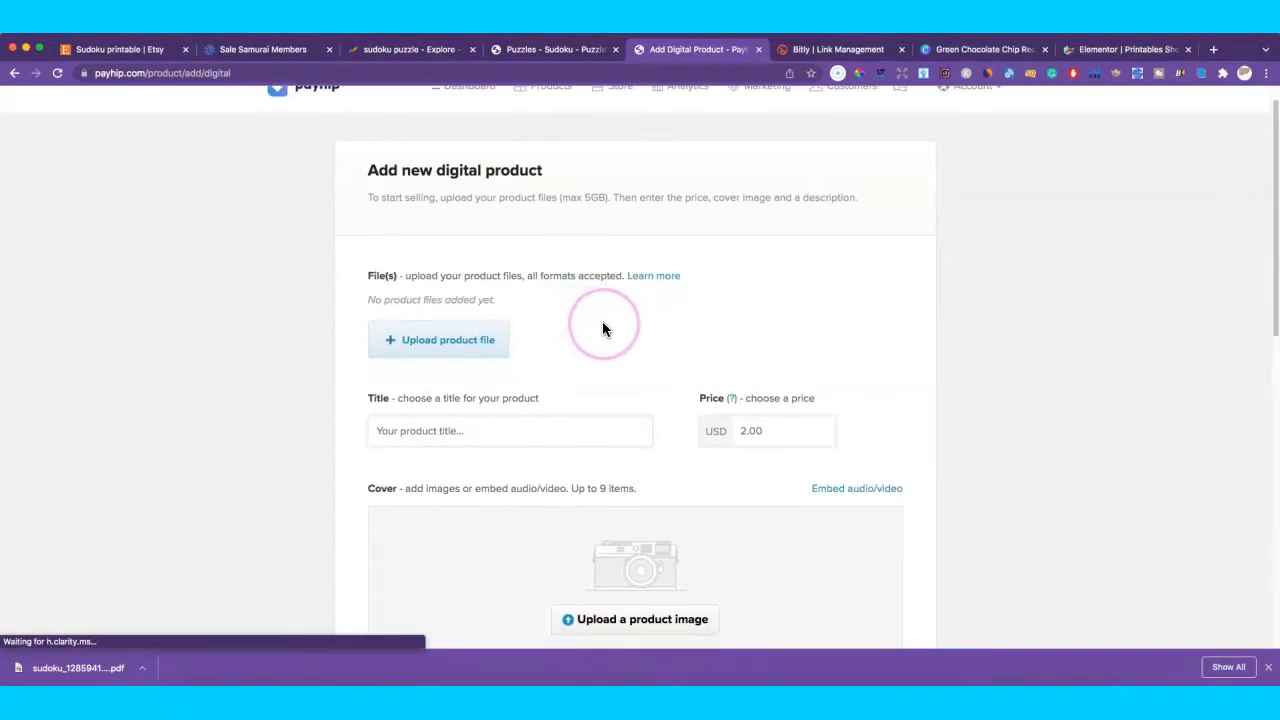
{"action": "left_click", "coordinate": [435, 352]}
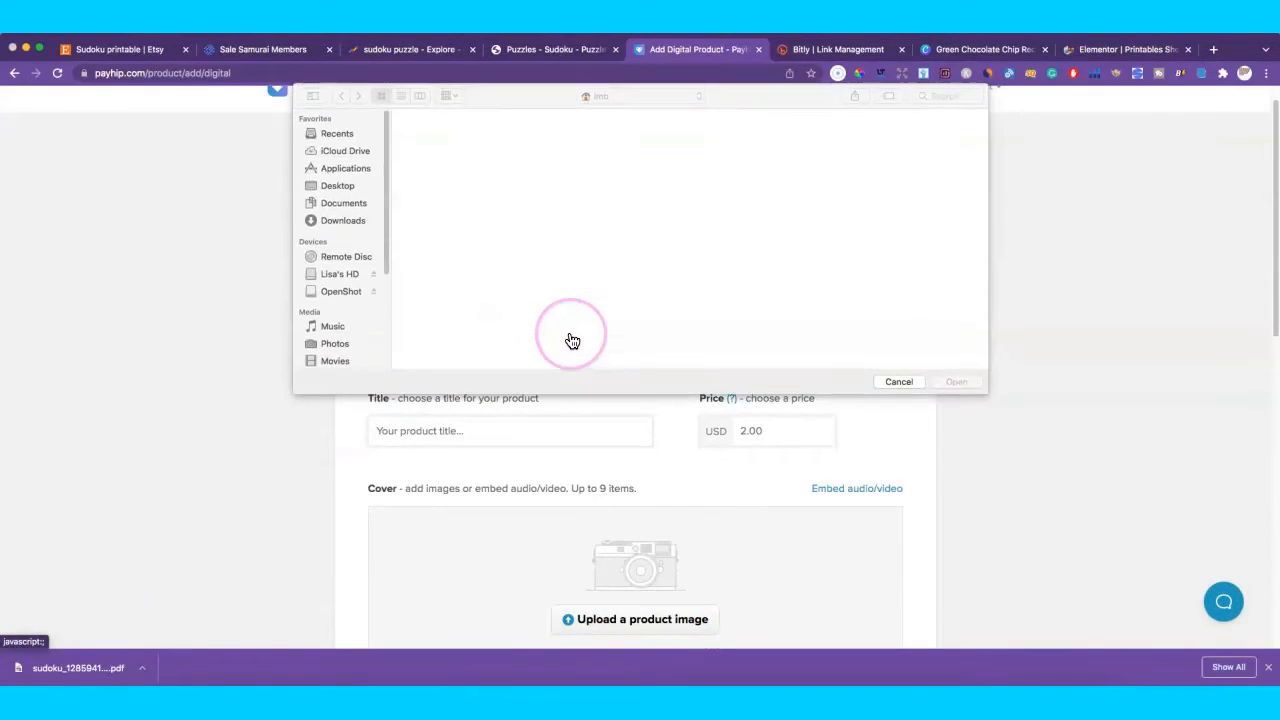
{"action": "left_click", "coordinate": [340, 220]}
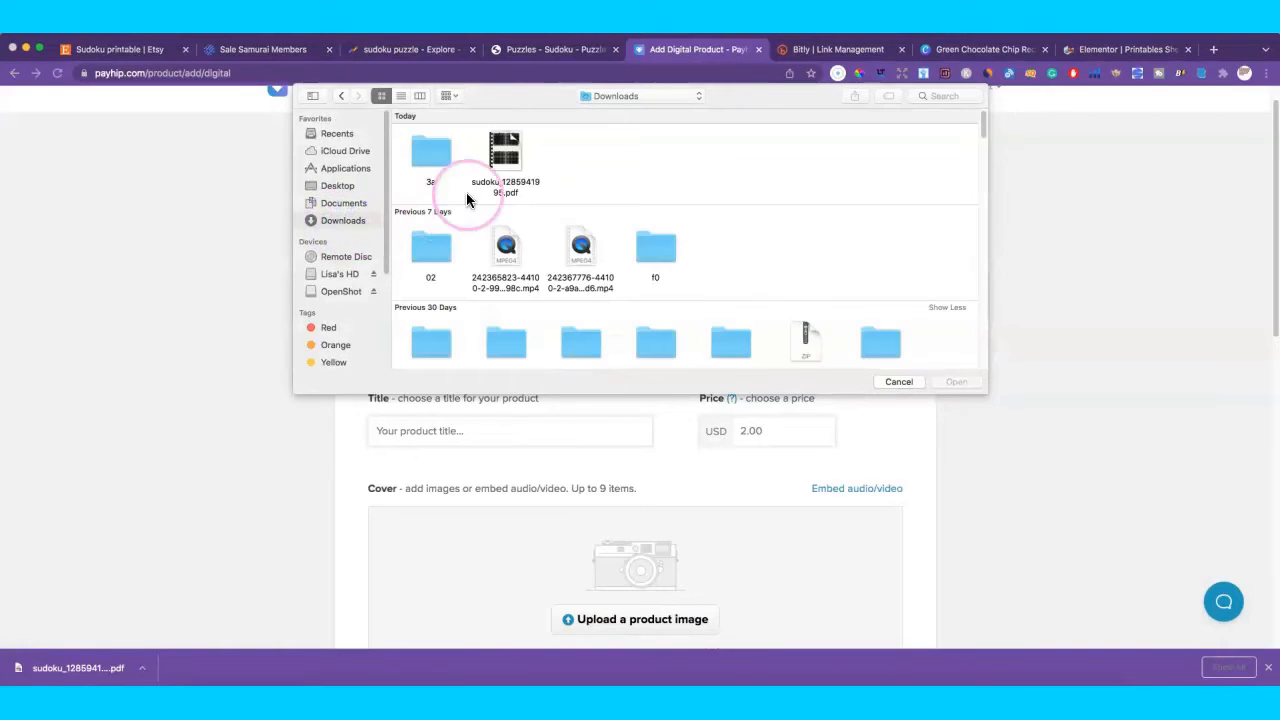
{"action": "left_click", "coordinate": [506, 153]}
{"action": "left_click", "coordinate": [978, 382]}
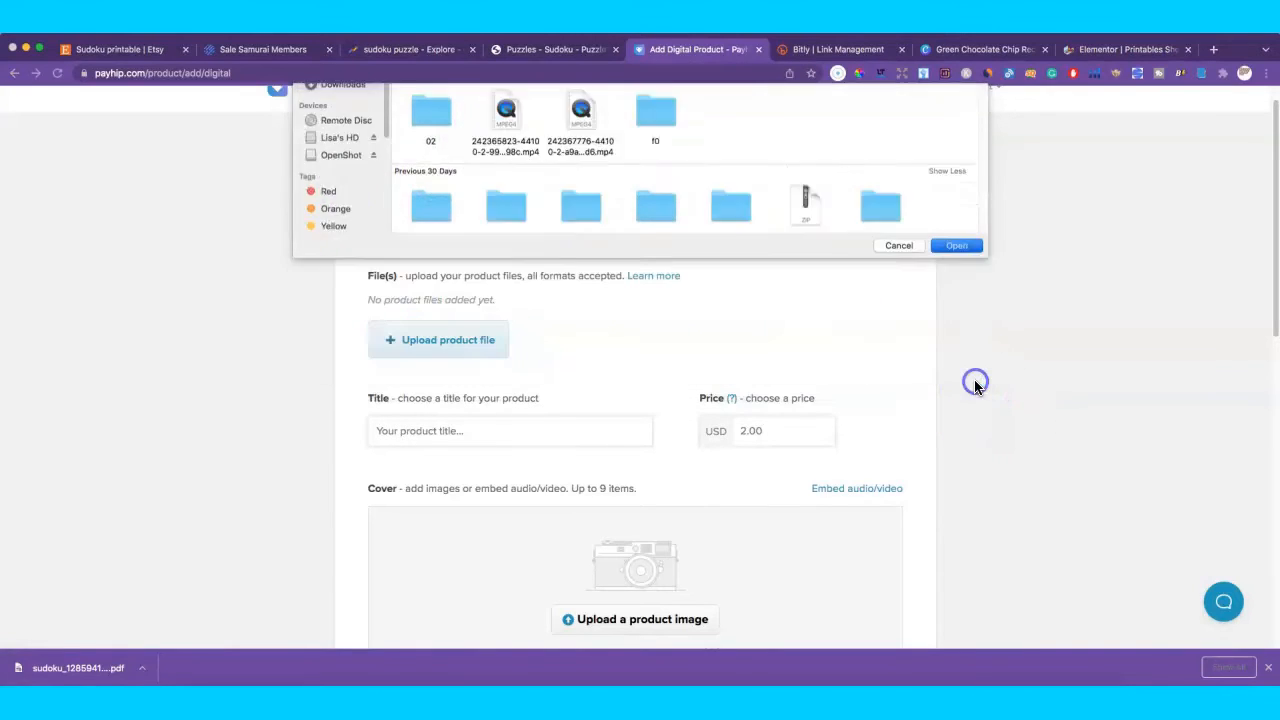
Title the product "Sudoku Puzzle" and review its price and cover image fields.
{"action": "scroll", "coordinate": [950, 380], "scroll_direction": "down", "scroll_amount": 2}
{"action": "left_click", "coordinate": [524, 346]}
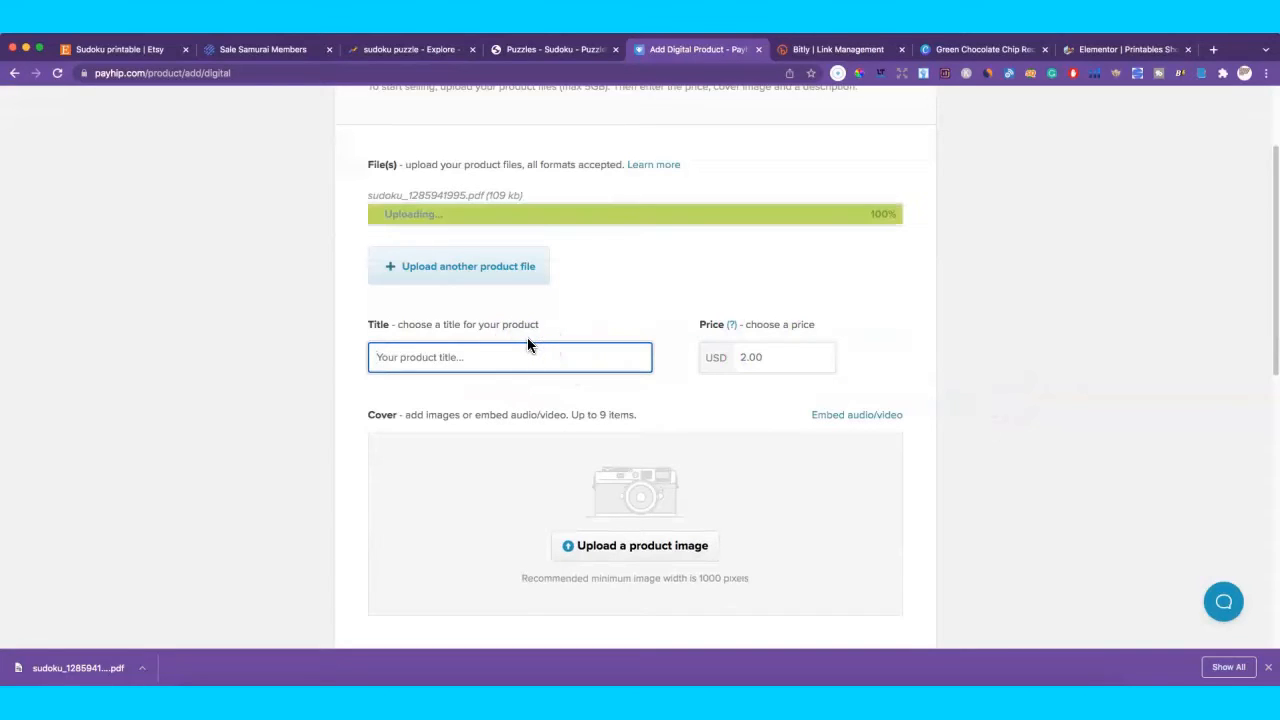
{"action": "type", "text": "Sudoku "}
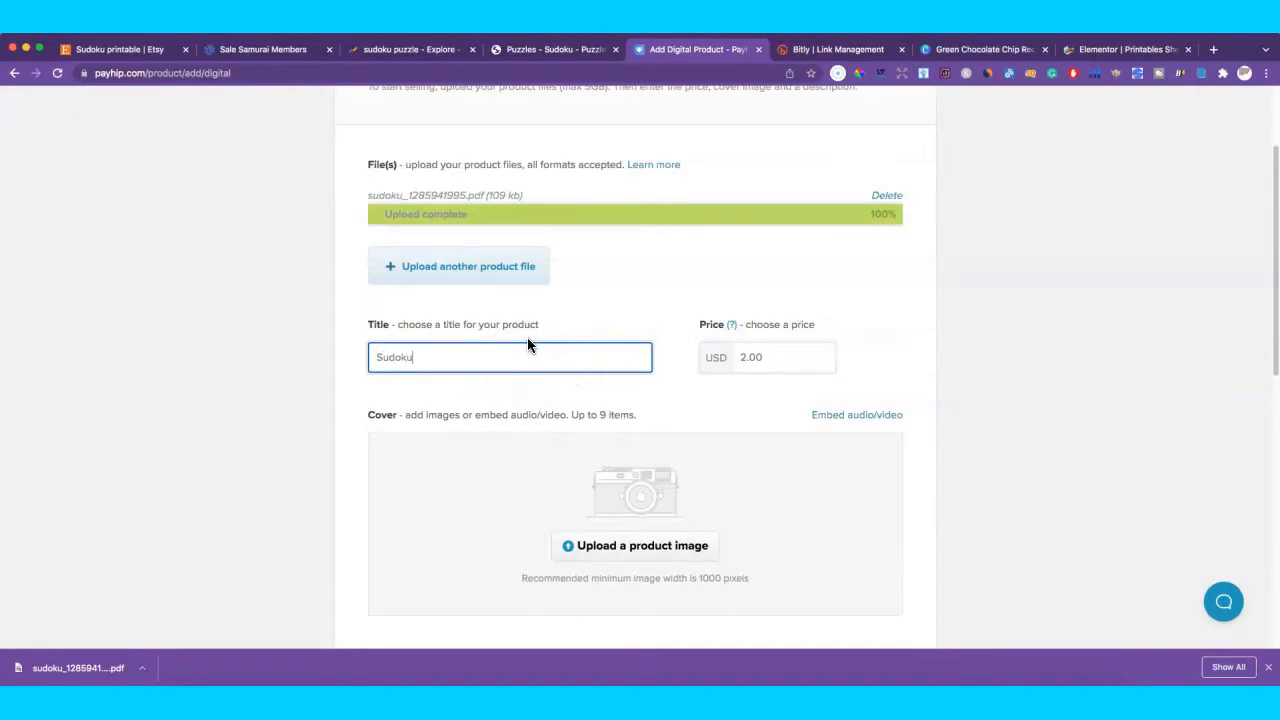
{"action": "type", "text": "Puzzle"}
{"action": "left_click", "coordinate": [661, 355]}
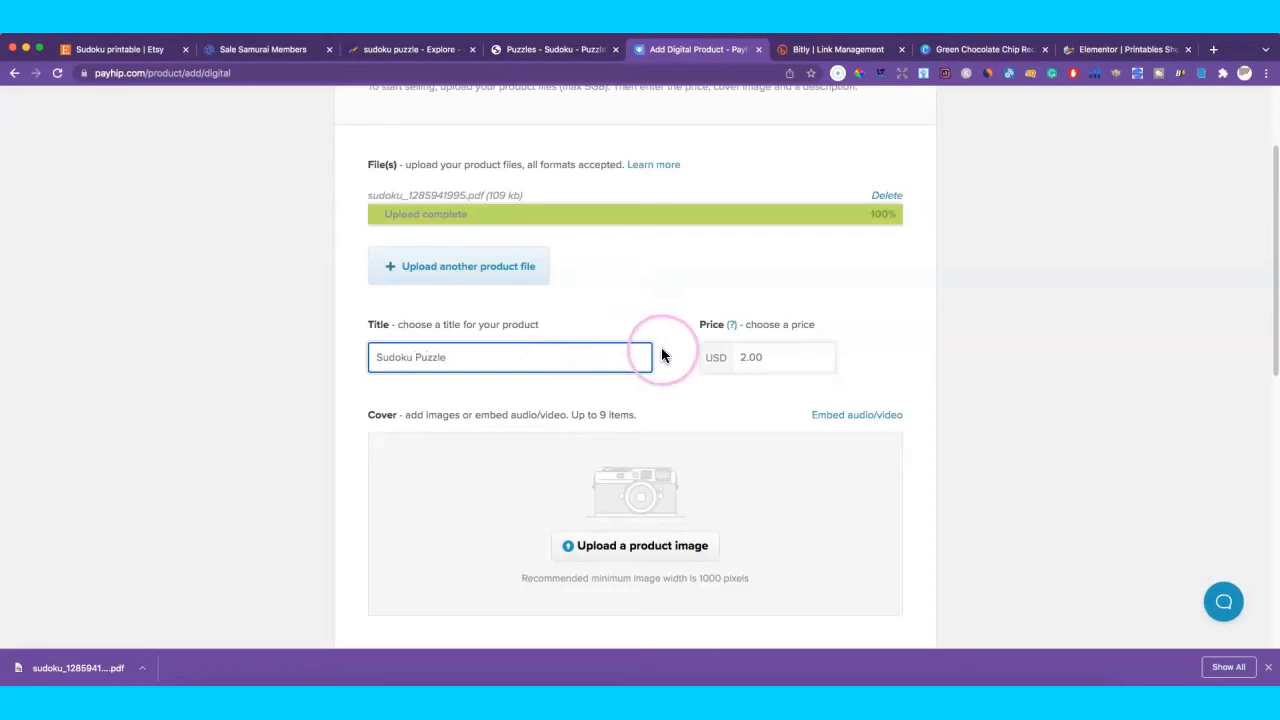
{"action": "left_click", "coordinate": [748, 358]}
{"action": "left_click", "coordinate": [542, 364]}
{"action": "left_click", "coordinate": [470, 342]}
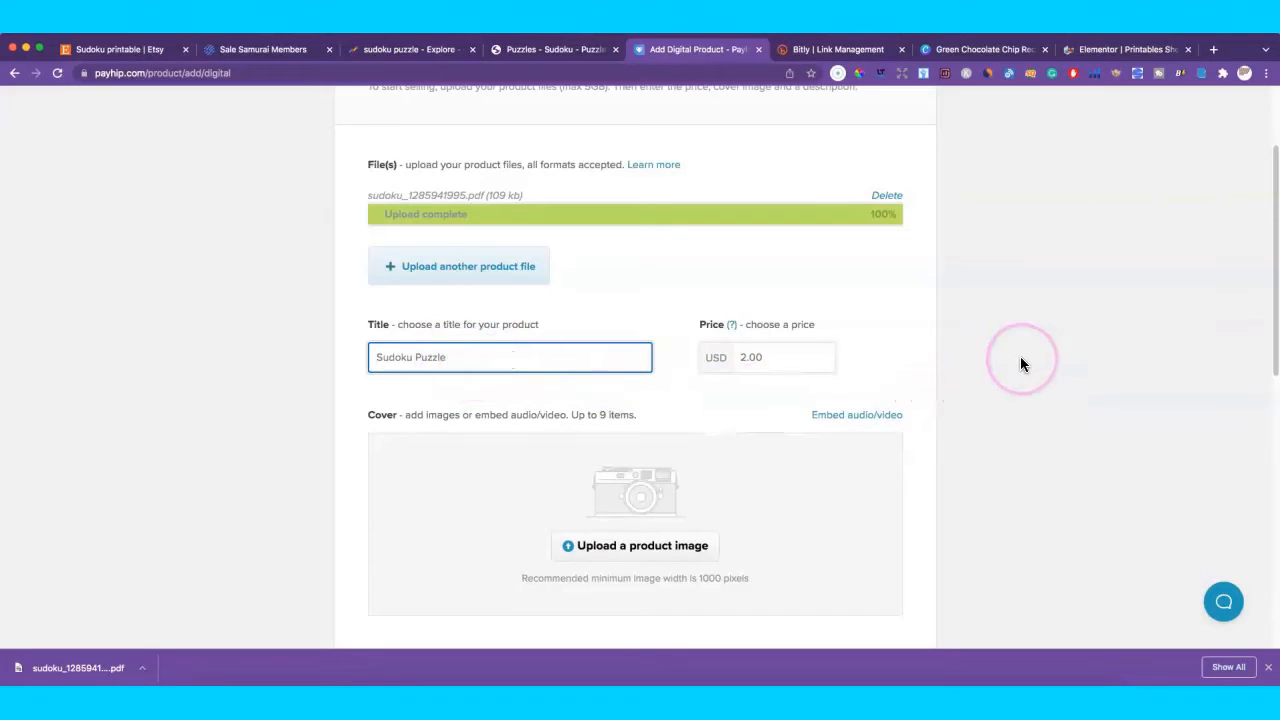
{"action": "scroll", "coordinate": [900, 285], "scroll_direction": "up", "scroll_amount": 1}
{"action": "scroll", "coordinate": [951, 290], "scroll_direction": "down", "scroll_amount": 3}
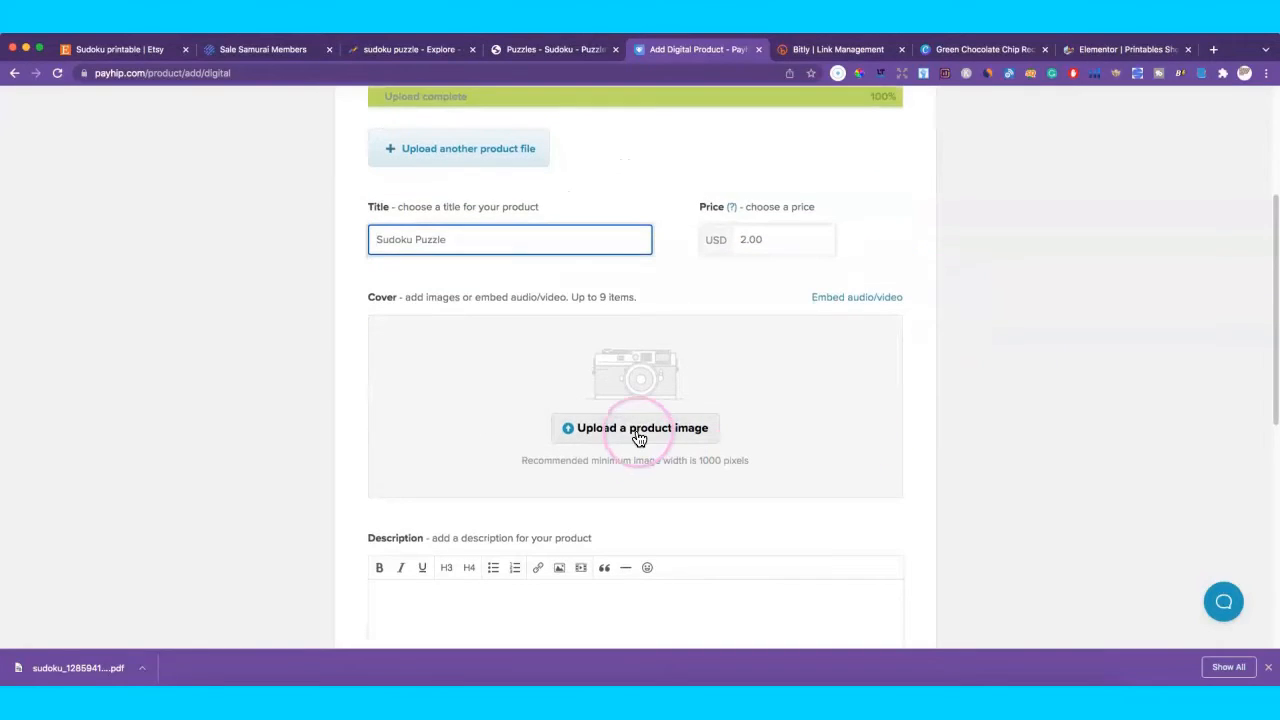
{"action": "scroll", "coordinate": [700, 390], "scroll_direction": "up", "scroll_amount": 3}
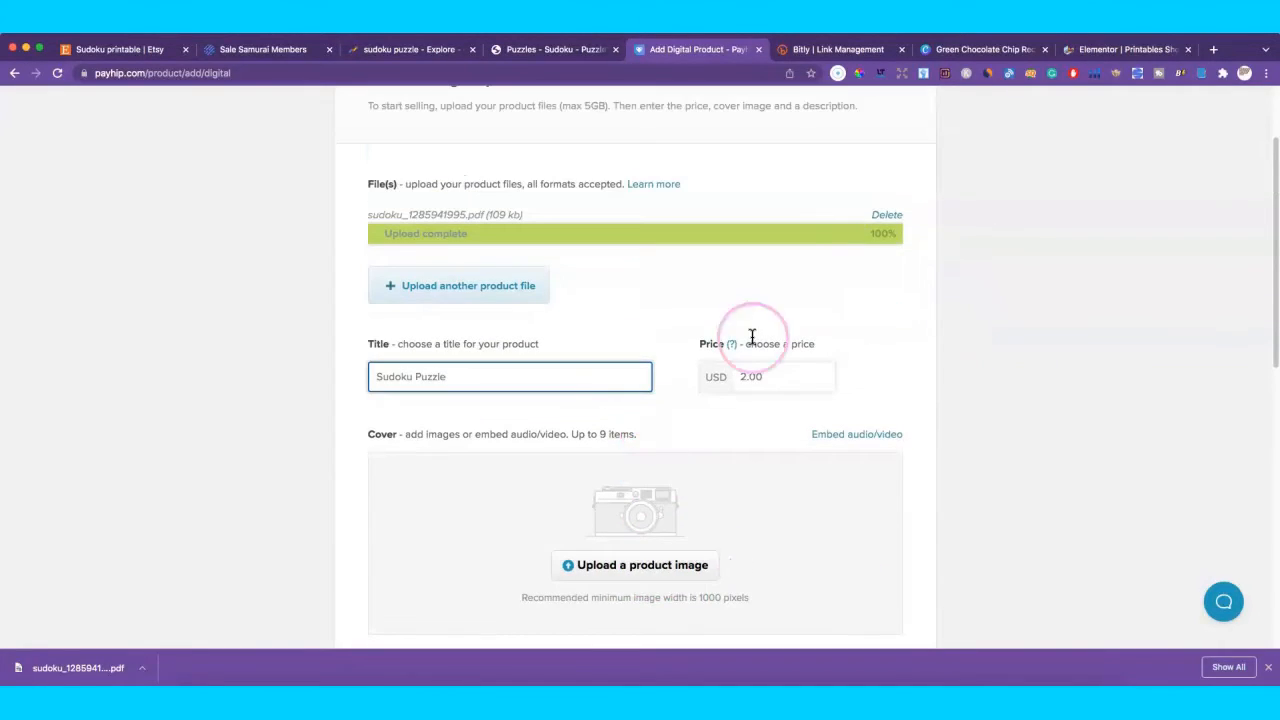
Switch to the Canva Pinterest graphic and change its "Soft & Chewy" heading to "Easy Sudoku".
{"action": "left_click", "coordinate": [980, 50]}
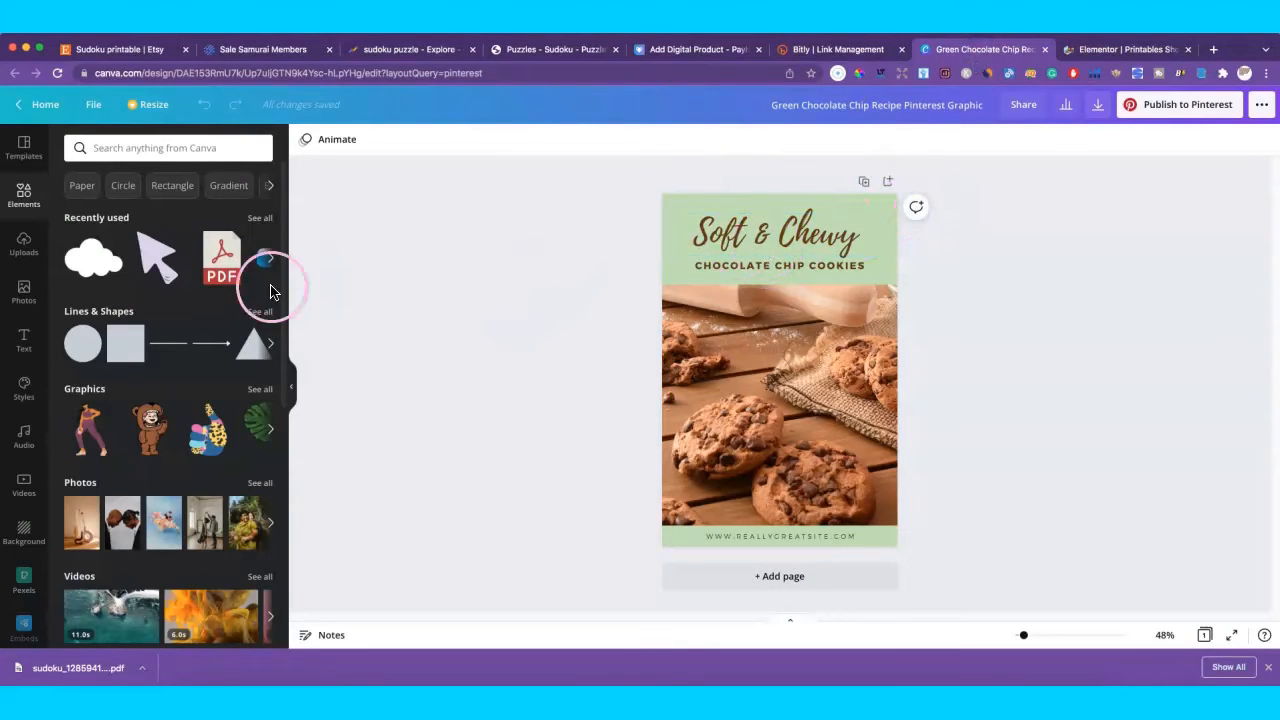
{"action": "double_click", "coordinate": [785, 233]}
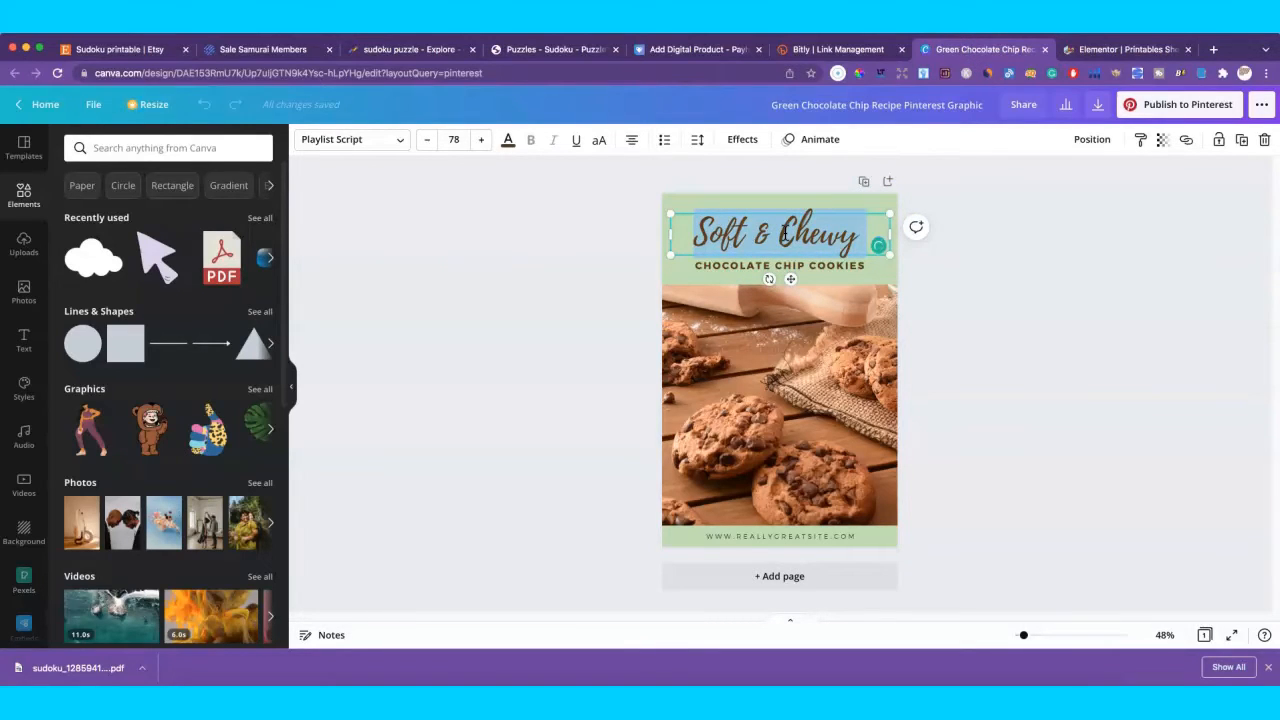
{"action": "type", "text": "Me"}
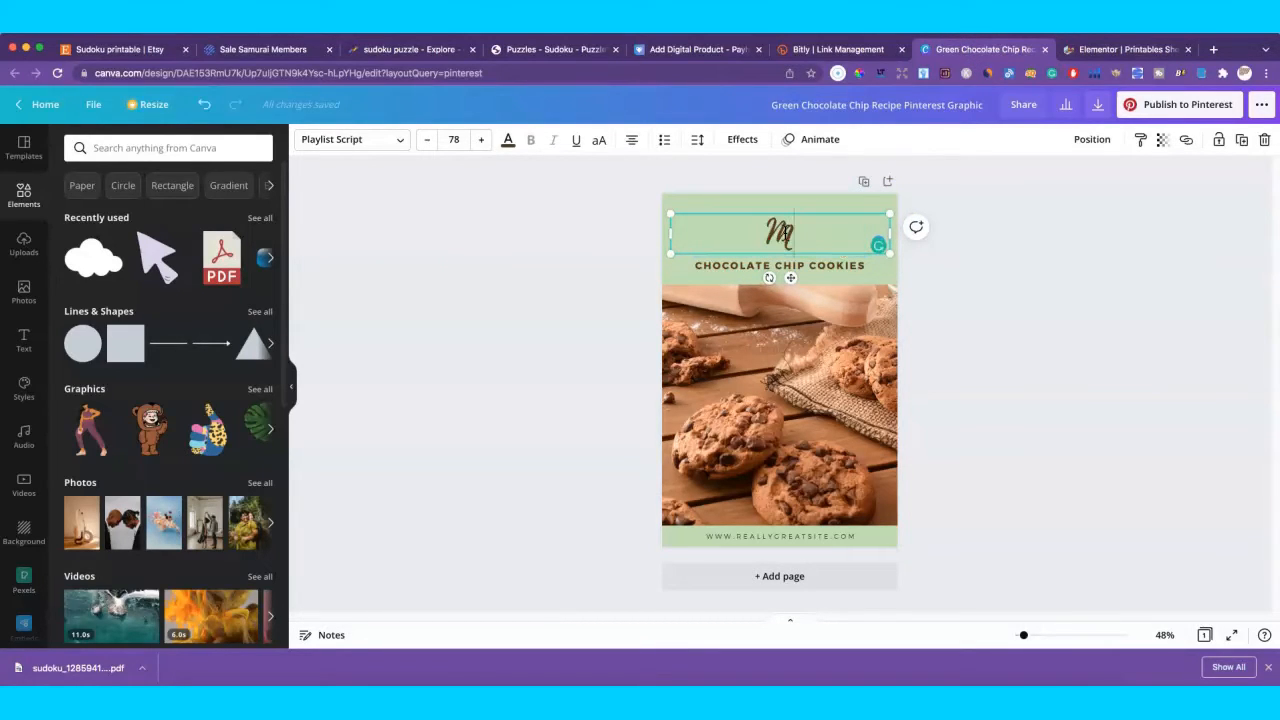
{"action": "key", "text": "BackSpace"}
{"action": "type", "text": "Easy Sudku"}
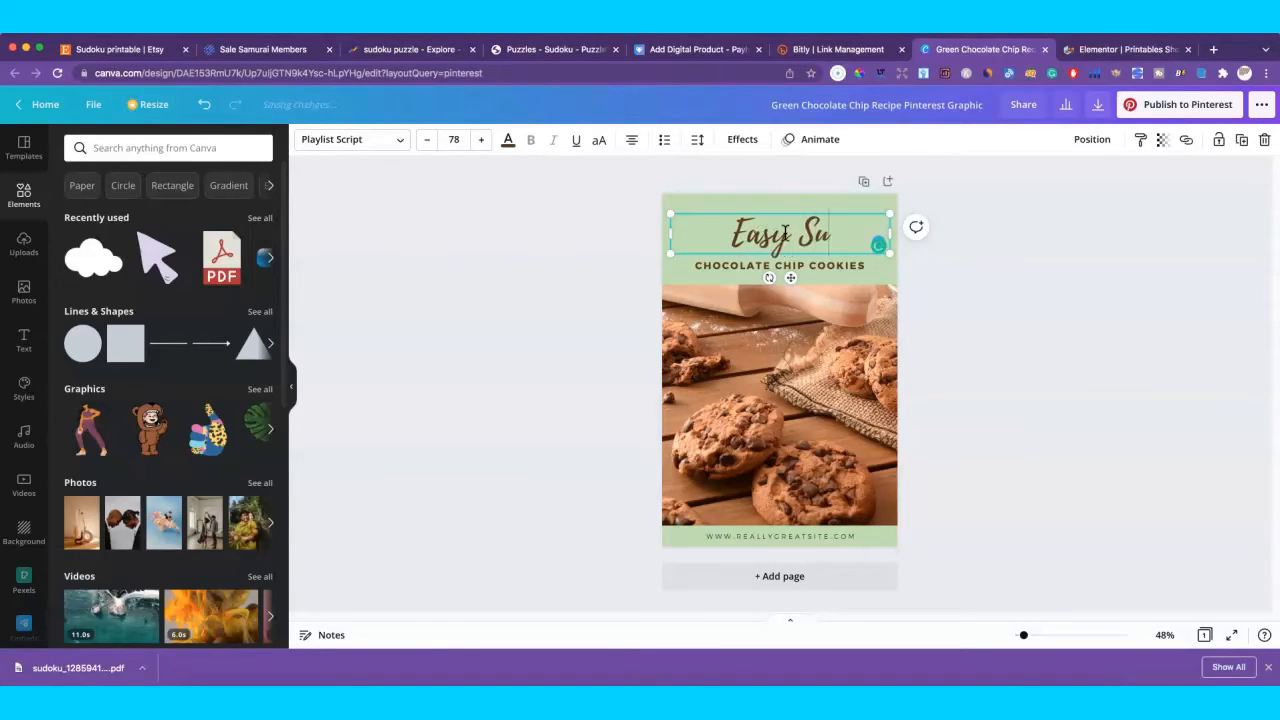
{"action": "key", "text": "BackSpace"}
{"action": "key", "text": "BackSpace"}
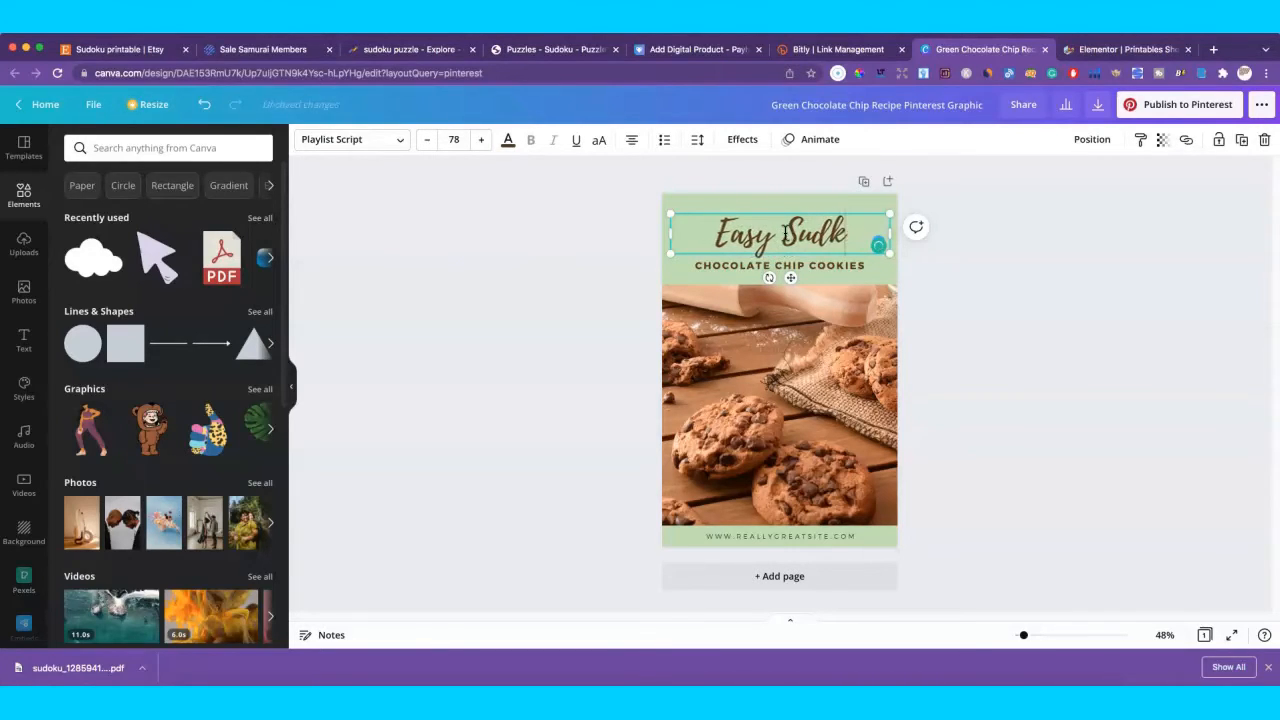
{"action": "type", "text": "oku"}
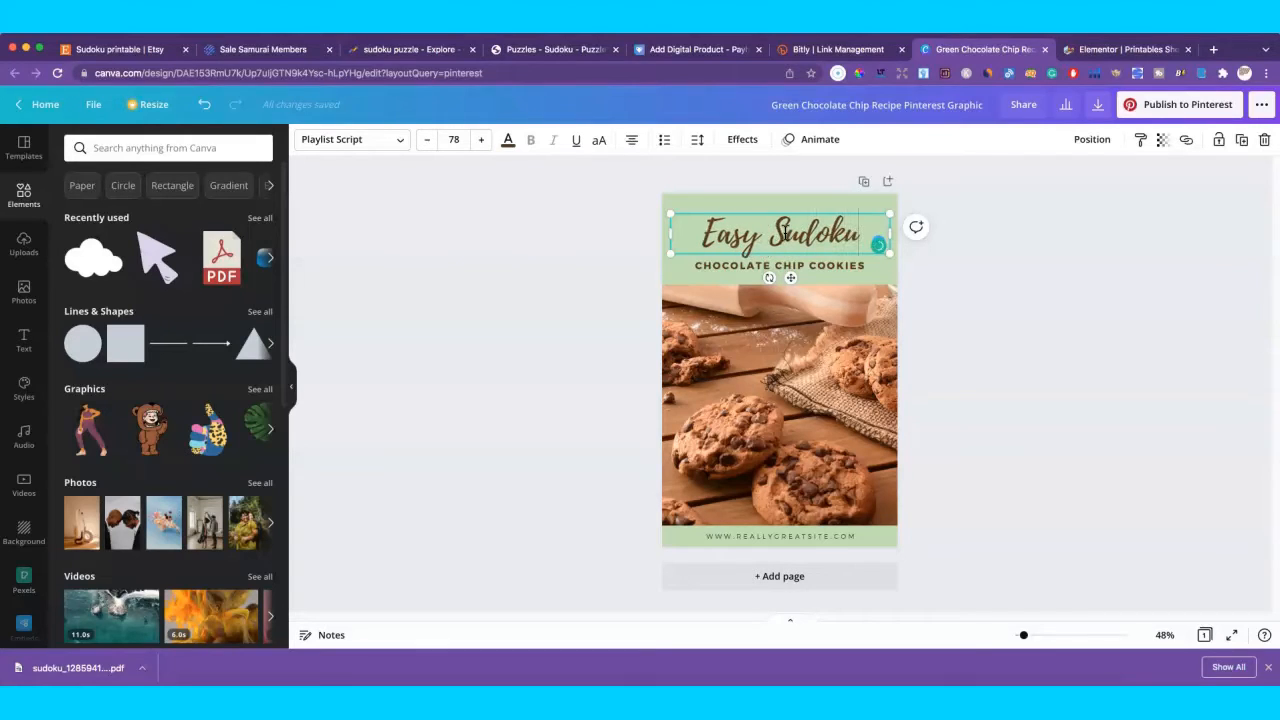
Replace the "CHOCOLATE CHIP COOKIES" subtitle with "FUN FOR EVERYONE!".
{"action": "double_click", "coordinate": [725, 262]}
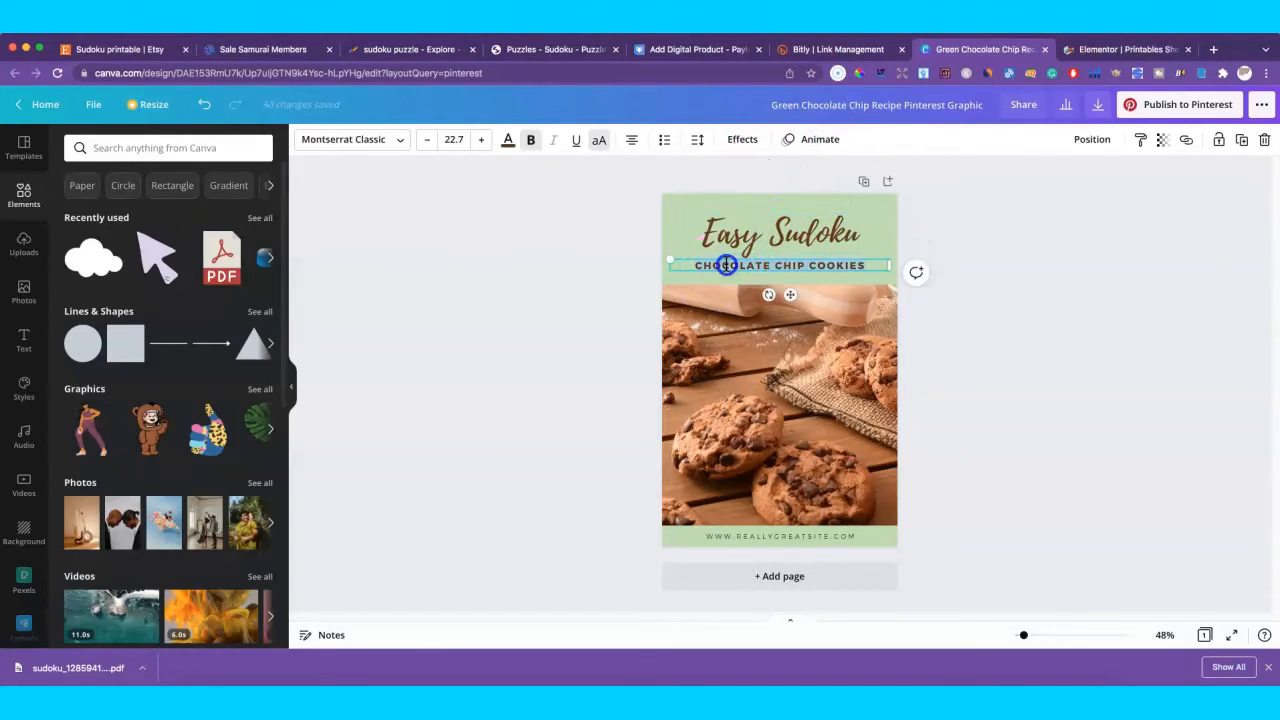
{"action": "type", "text": "FU"}
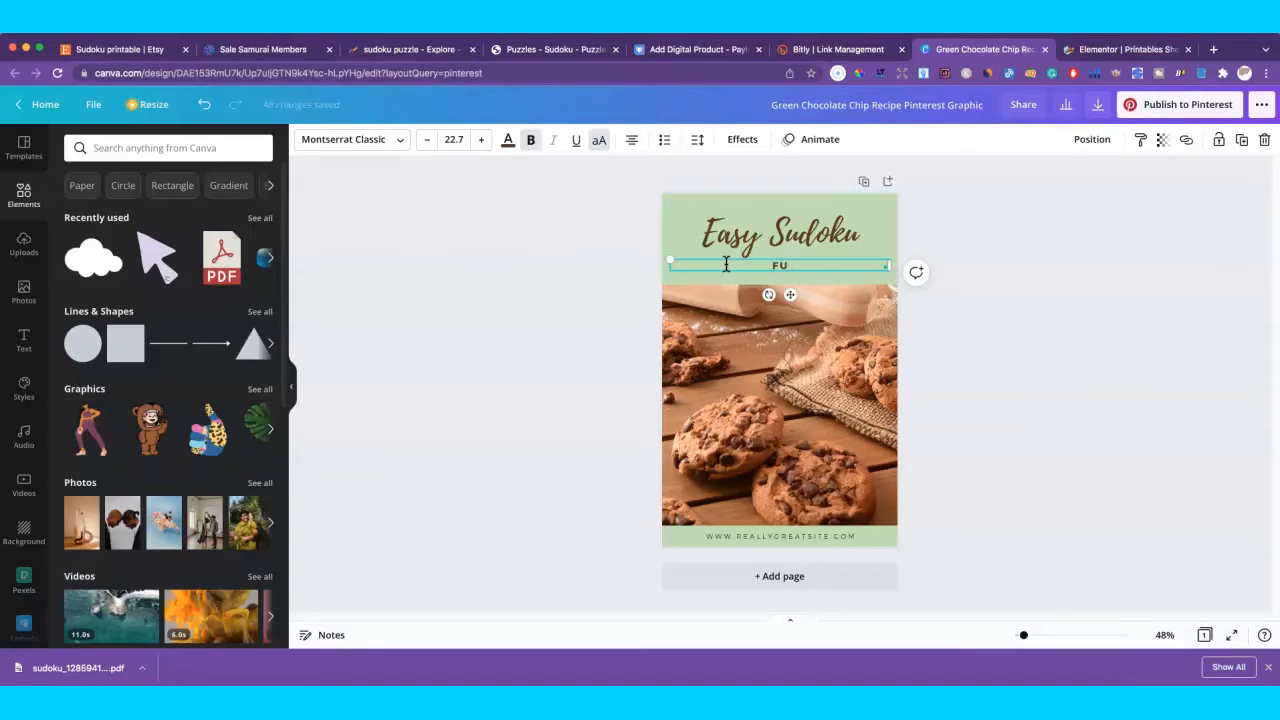
{"action": "type", "text": "N FOR EVERYONE!"}
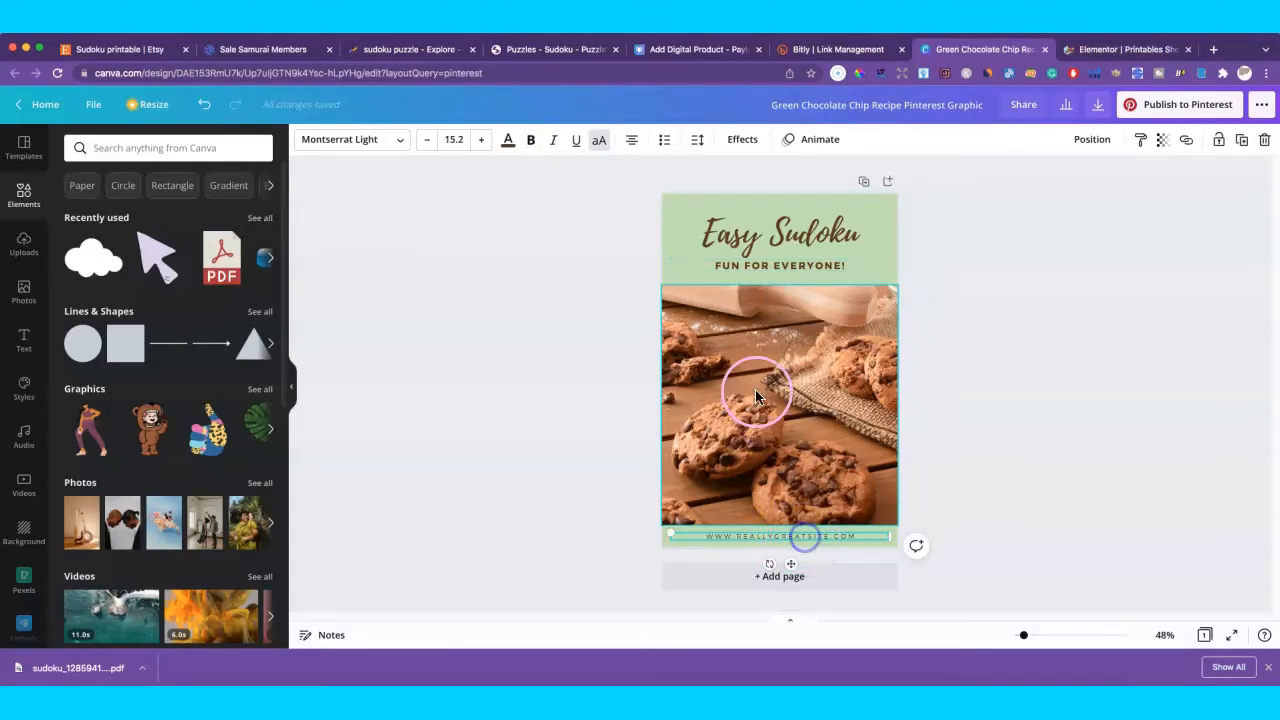
Duplicate the "FUN FOR EVERYONE!" subtitle and place the copy below it, shrinking the cookie photo to make room.
{"action": "left_click", "coordinate": [748, 265]}
{"action": "left_click", "coordinate": [1241, 140]}
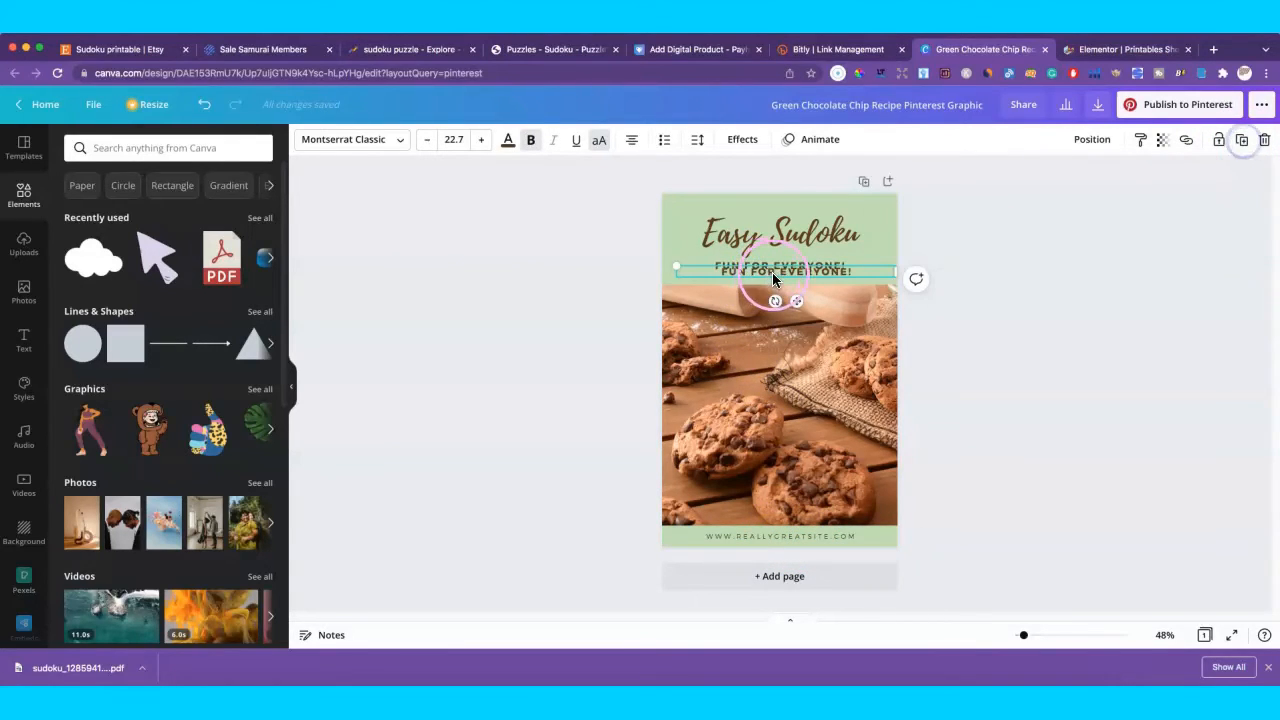
{"action": "left_click_drag", "start_coordinate": [775, 272], "coordinate": [817, 299]}
{"action": "left_click", "coordinate": [817, 298]}
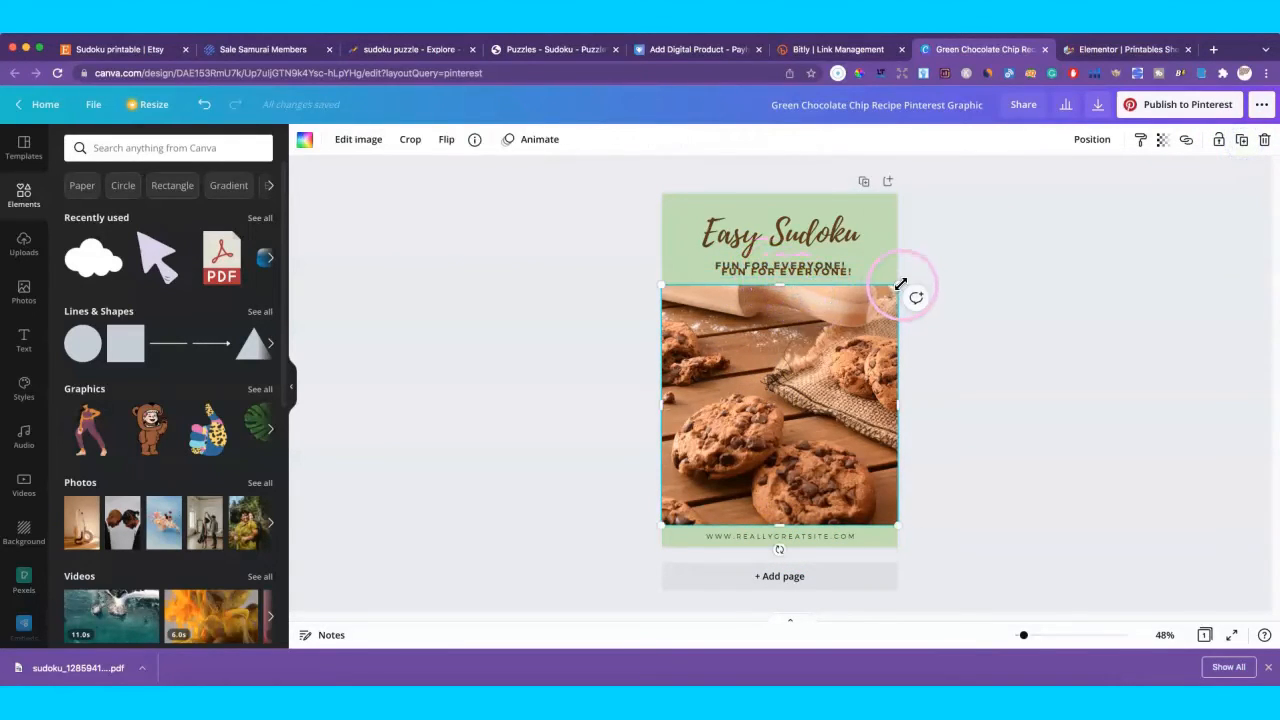
{"action": "left_click_drag", "start_coordinate": [897, 287], "coordinate": [867, 359]}
{"action": "left_click_drag", "start_coordinate": [778, 273], "coordinate": [785, 296]}
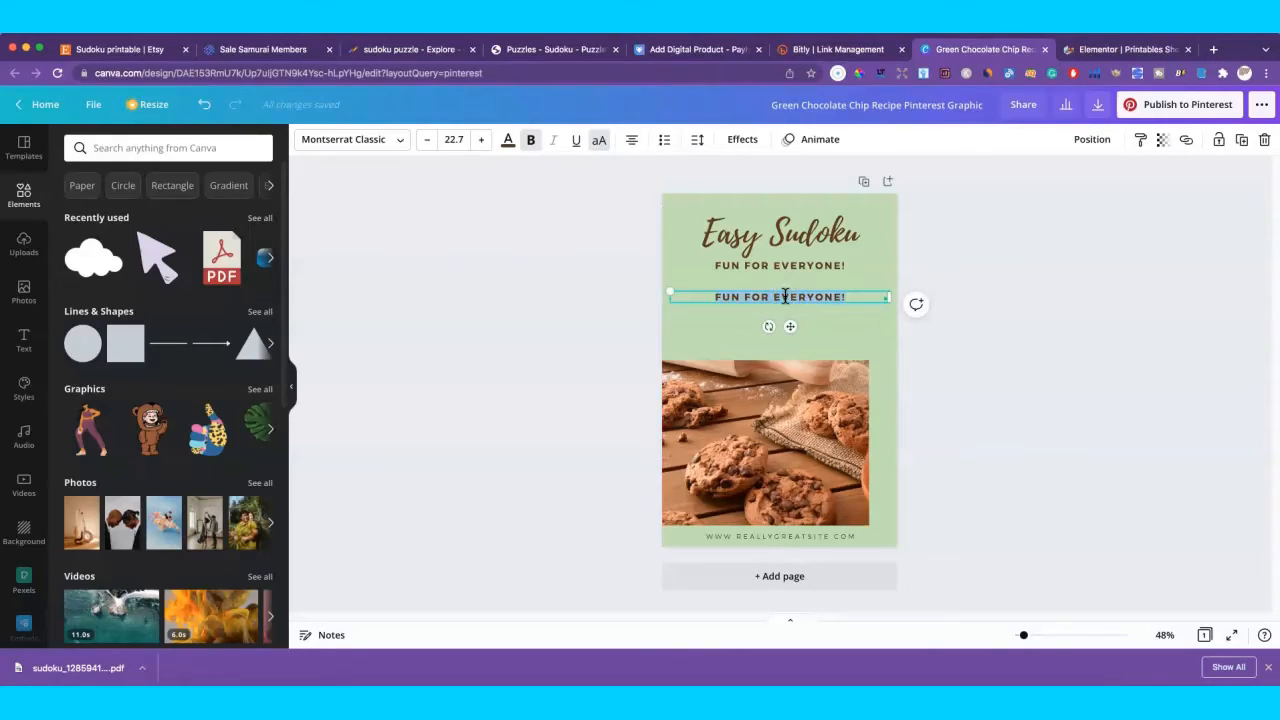
Change the duplicated subtitle's text to "EASY DIGITAL DOWNLOAD" and enlarge its font size to 41.7.
{"action": "type", "text": "F"}
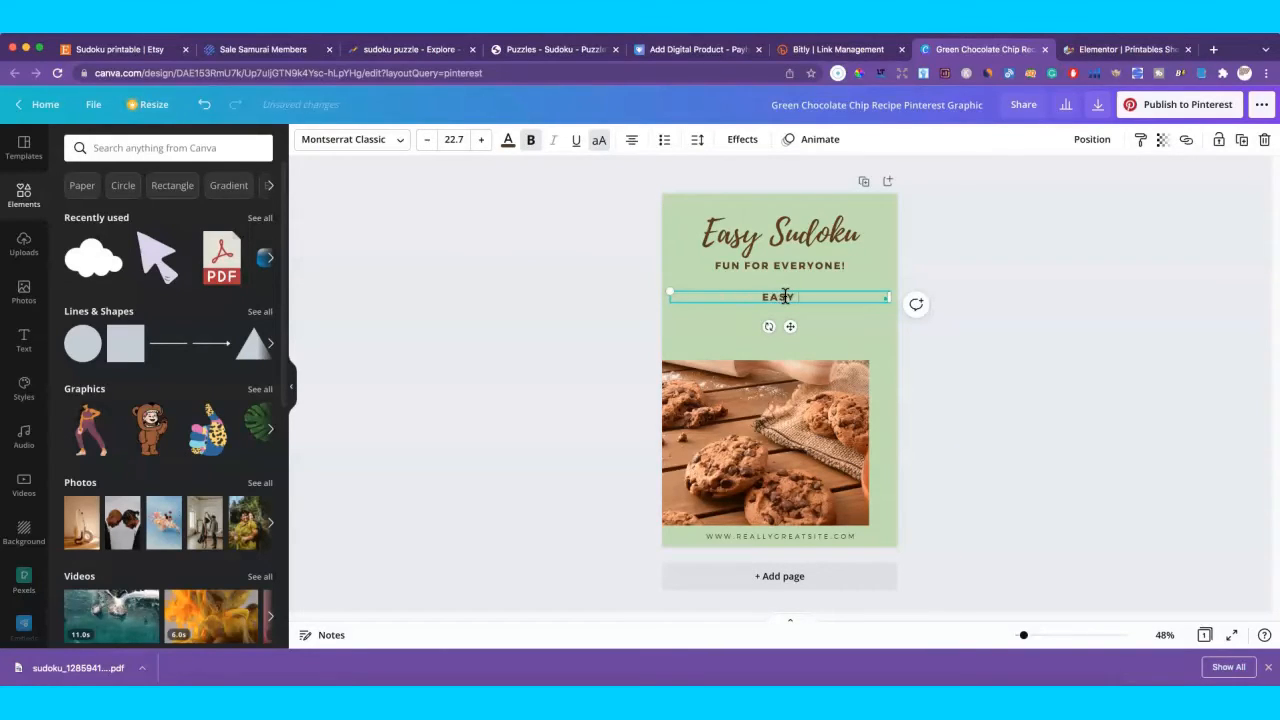
{"action": "type", "text": "ASY DIGITAL DOWNLOAD"}
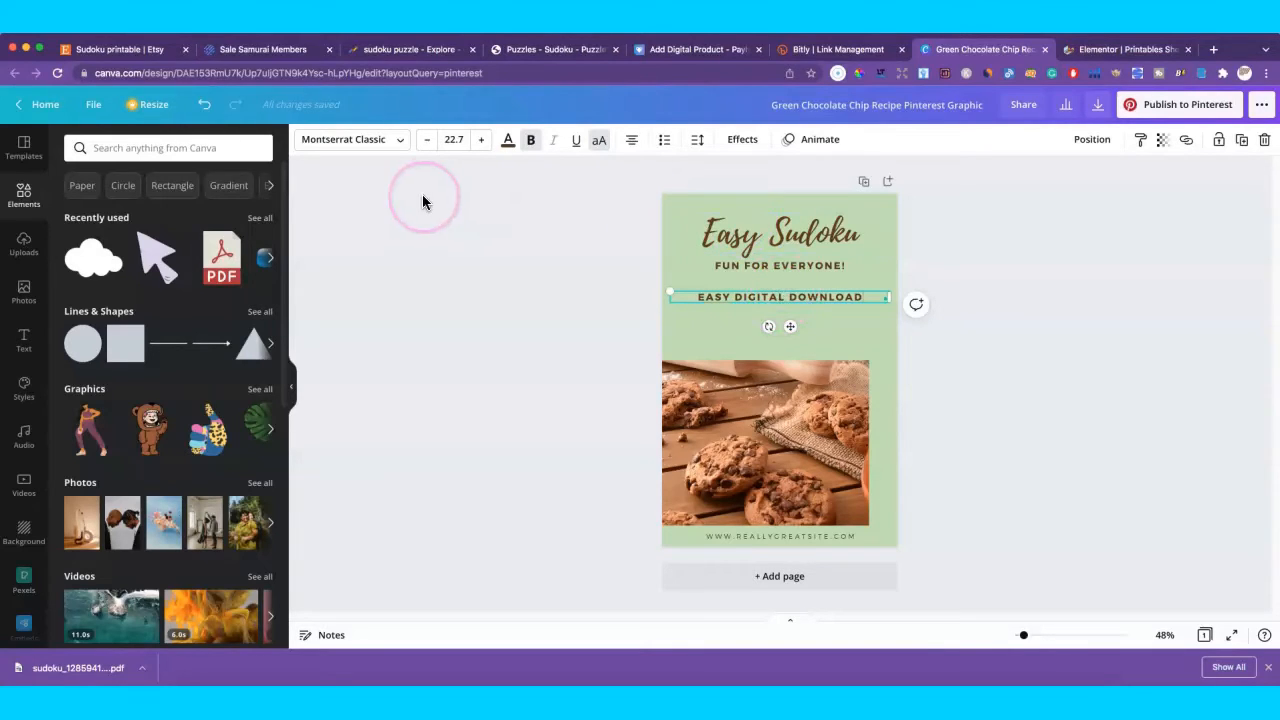
{"action": "left_click", "coordinate": [481, 140]}
{"action": "left_click", "coordinate": [481, 140]}
{"action": "left_click", "coordinate": [481, 140]}
{"action": "left_click", "coordinate": [481, 140]}
{"action": "left_click", "coordinate": [481, 140]}
{"action": "double_click", "coordinate": [481, 140]}
{"action": "left_click", "coordinate": [481, 140]}
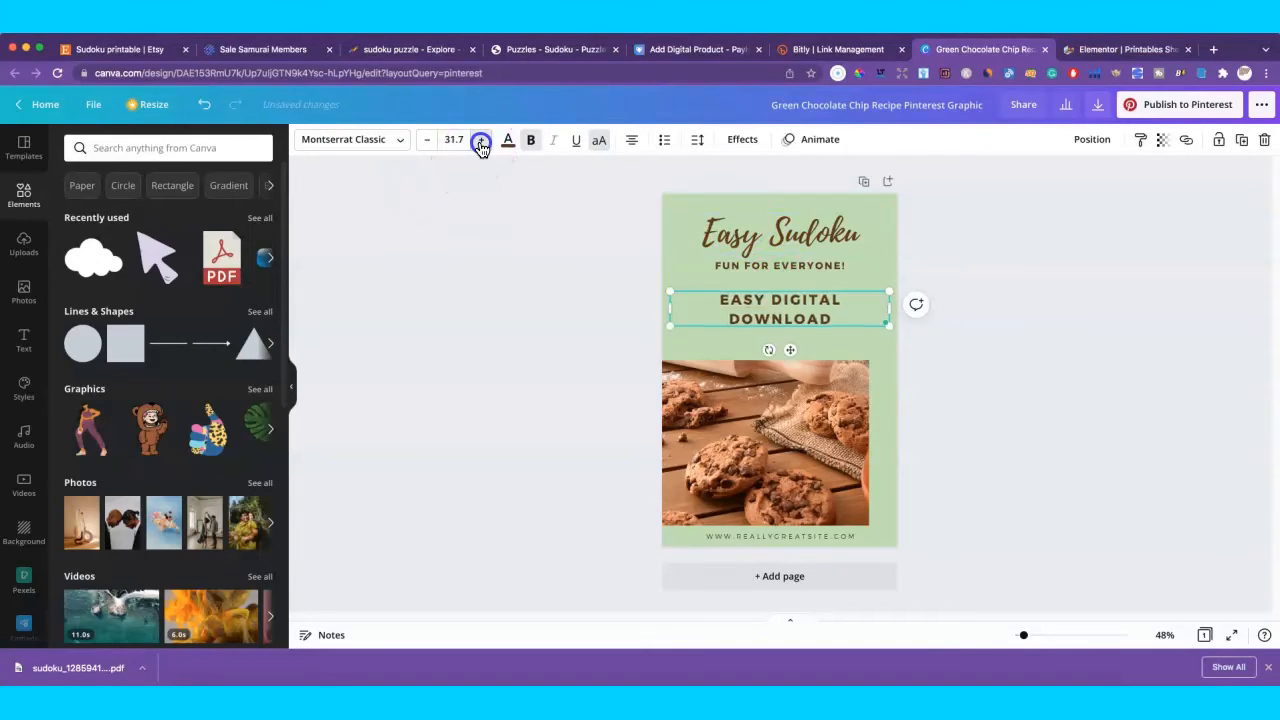
{"action": "double_click", "coordinate": [481, 140]}
{"action": "left_click", "coordinate": [481, 140]}
{"action": "double_click", "coordinate": [481, 140]}
{"action": "left_click", "coordinate": [481, 140]}
{"action": "double_click", "coordinate": [481, 140]}
{"action": "left_click", "coordinate": [481, 140]}
{"action": "left_click", "coordinate": [481, 140]}
{"action": "left_click", "coordinate": [481, 140]}
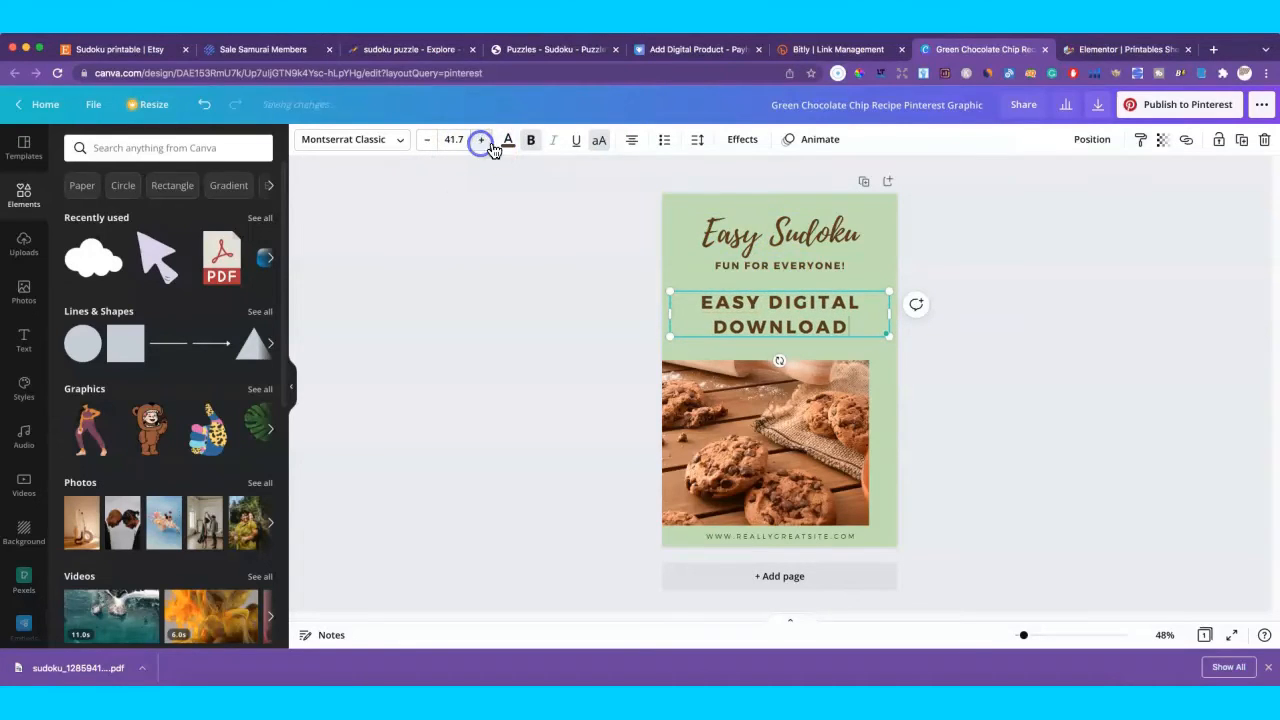
Tighten the line spacing of the "EASY DIGITAL DOWNLOAD" text slightly.
{"action": "left_click", "coordinate": [697, 139]}
{"action": "left_click_drag", "start_coordinate": [818, 211], "coordinate": [806, 211]}
{"action": "left_click", "coordinate": [984, 305]}
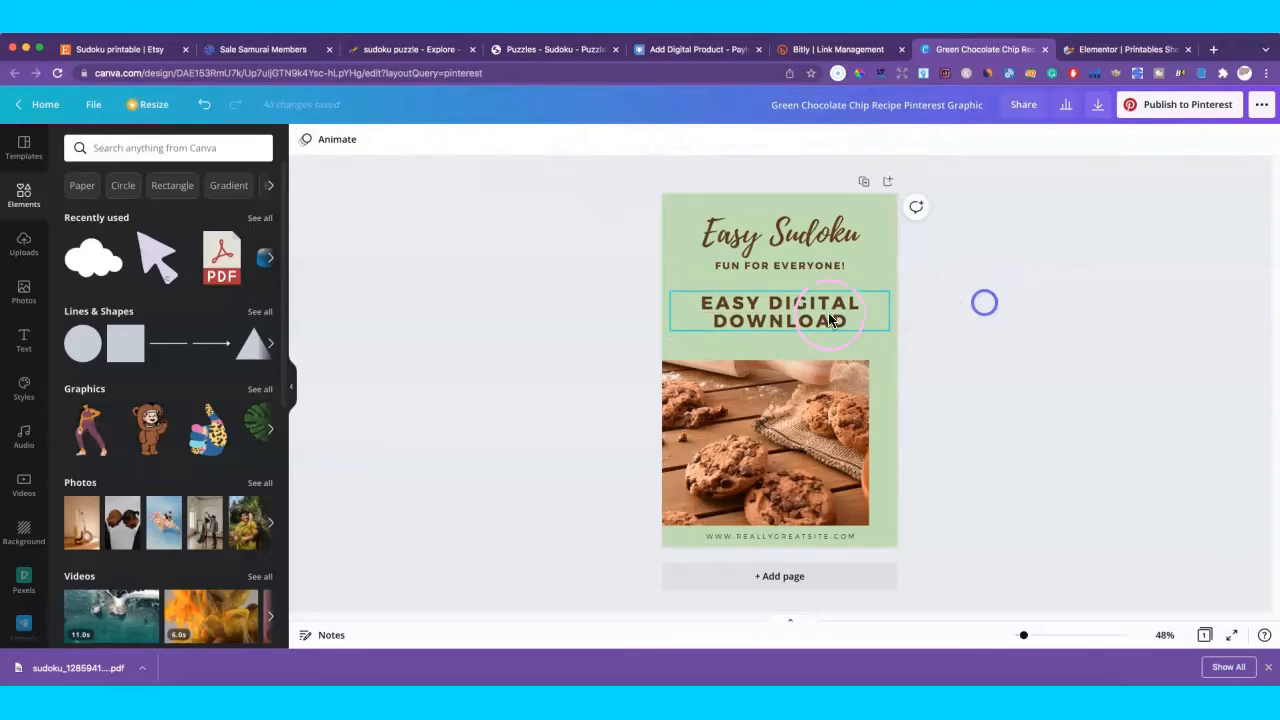
Lower the "EASY DIGITAL DOWNLOAD" text slightly and fit the cookie photo to full page width beneath it, cropping the photo's lower part.
{"action": "left_click_drag", "start_coordinate": [818, 318], "coordinate": [808, 324]}
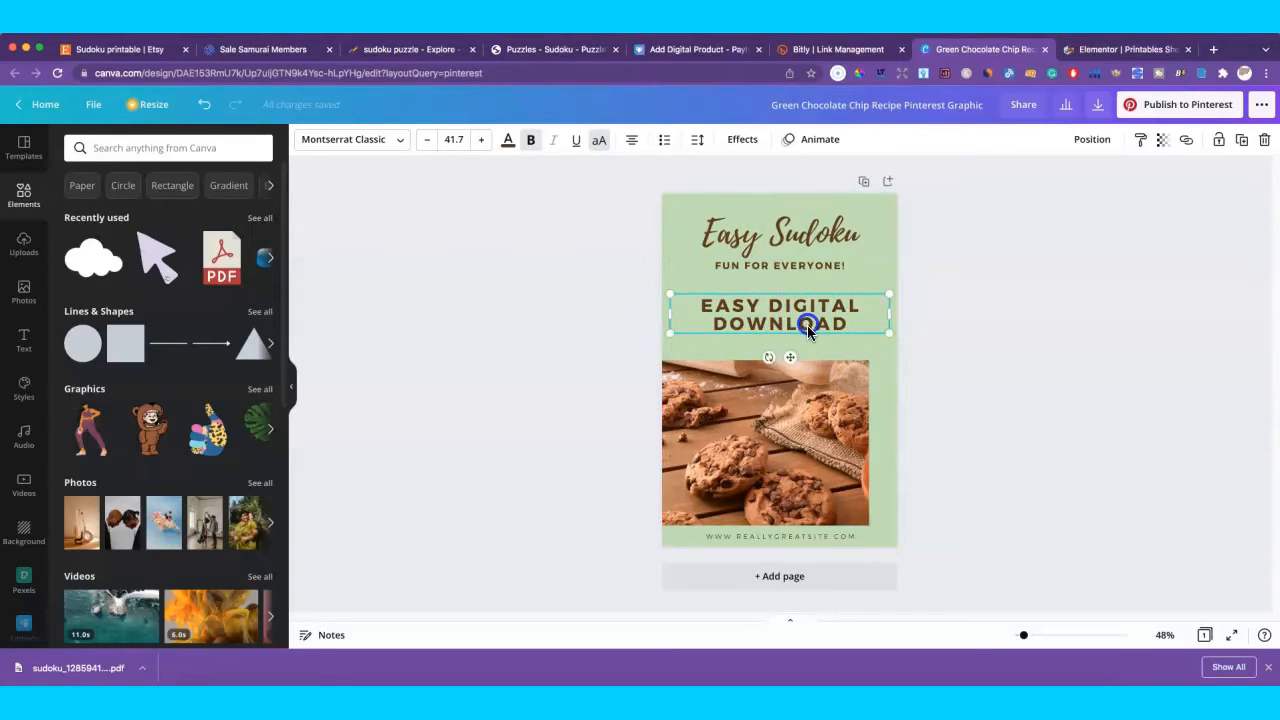
{"action": "left_click", "coordinate": [797, 399]}
{"action": "left_click_drag", "start_coordinate": [870, 359], "coordinate": [905, 357]}
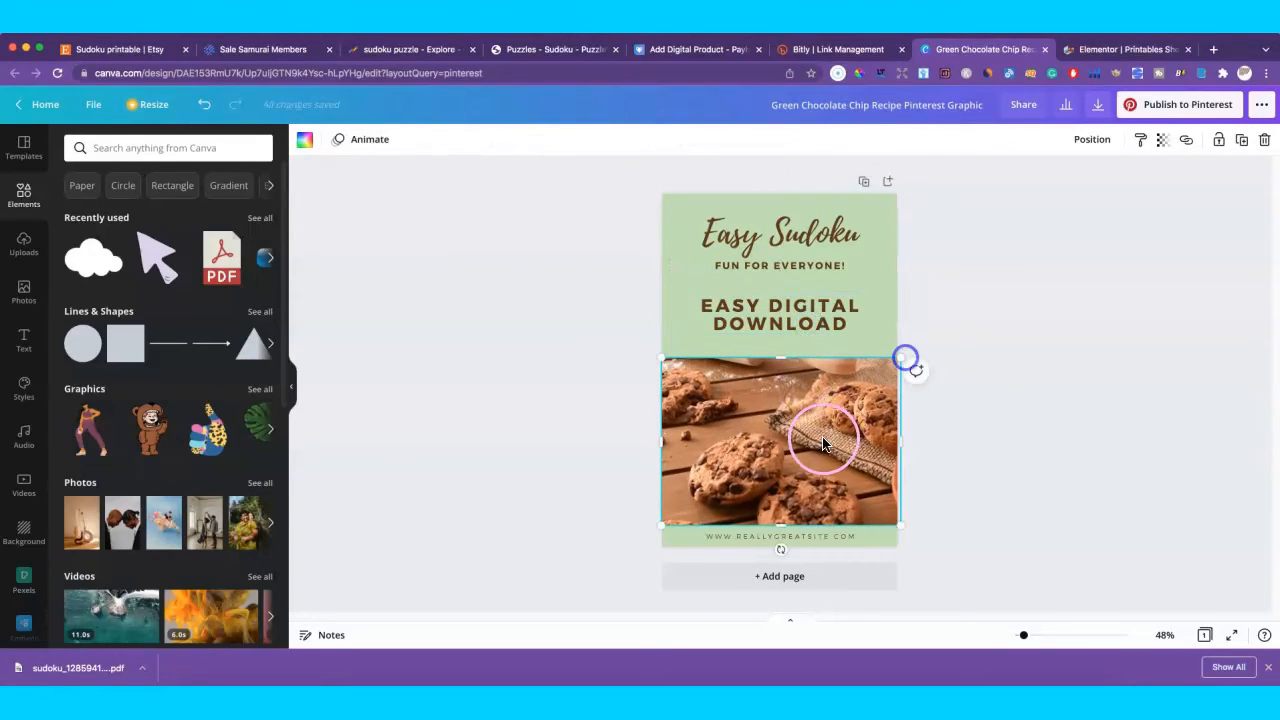
{"action": "left_click_drag", "start_coordinate": [822, 443], "coordinate": [838, 427]}
{"action": "left_click", "coordinate": [1023, 460]}
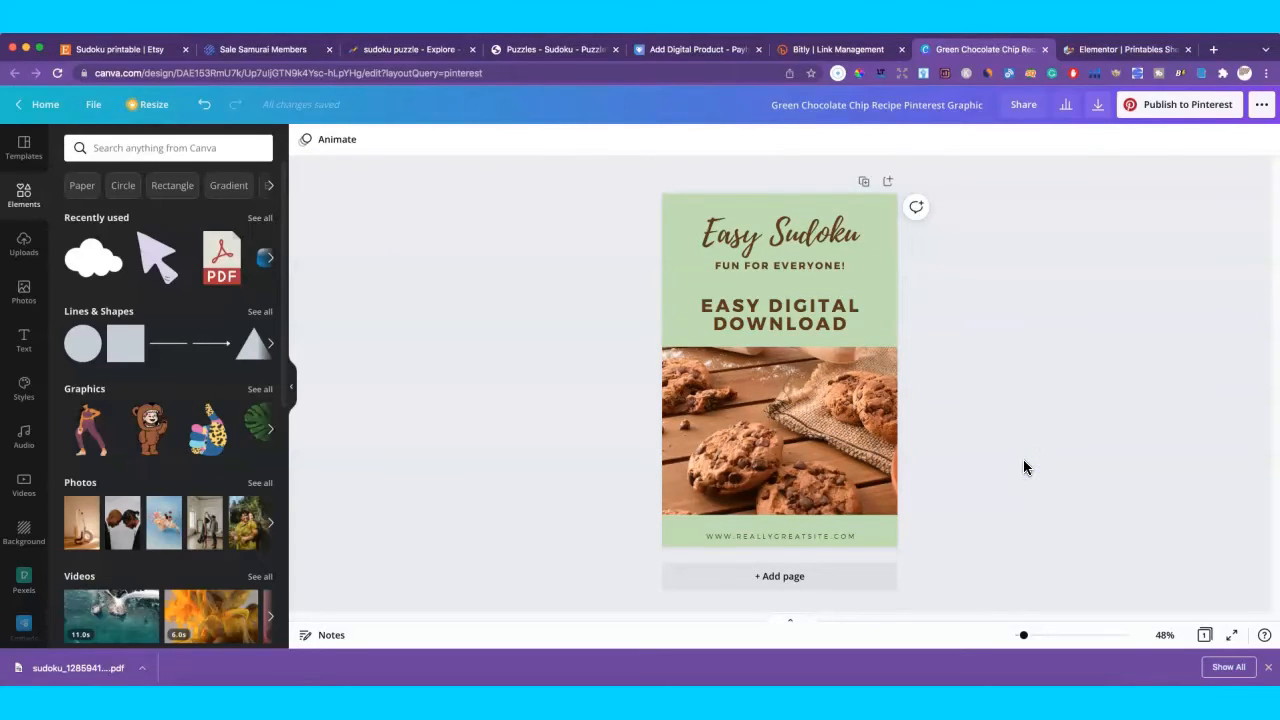
{"action": "left_click", "coordinate": [820, 497]}
{"action": "left_click_drag", "start_coordinate": [784, 514], "coordinate": [784, 466]}
Duplicate the "EASY DIGITAL DOWNLOAD" text and place the copy in the green area below the cookie photo.
{"action": "left_click", "coordinate": [784, 308]}
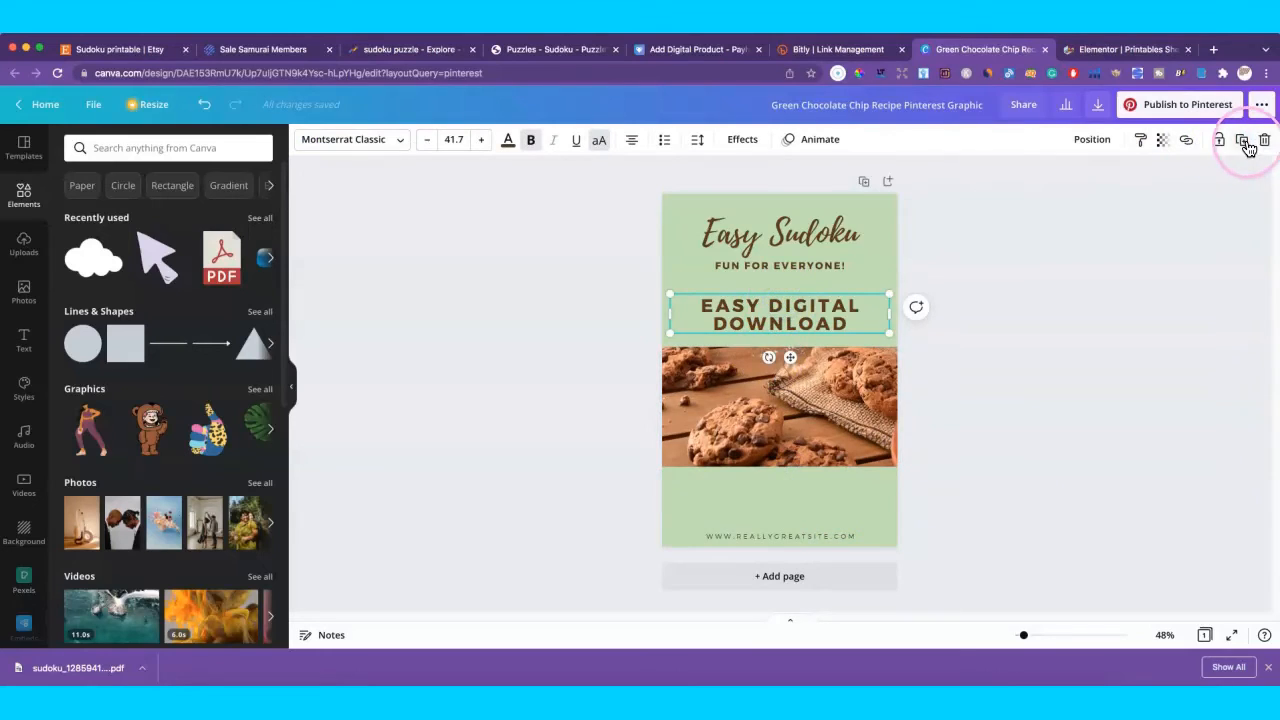
{"action": "left_click", "coordinate": [1246, 145]}
{"action": "left_click_drag", "start_coordinate": [763, 310], "coordinate": [763, 484]}
Replace the text below the cookie photo with "GET THE PUZZLE!" and nudge it slightly lower.
{"action": "double_click", "coordinate": [760, 481]}
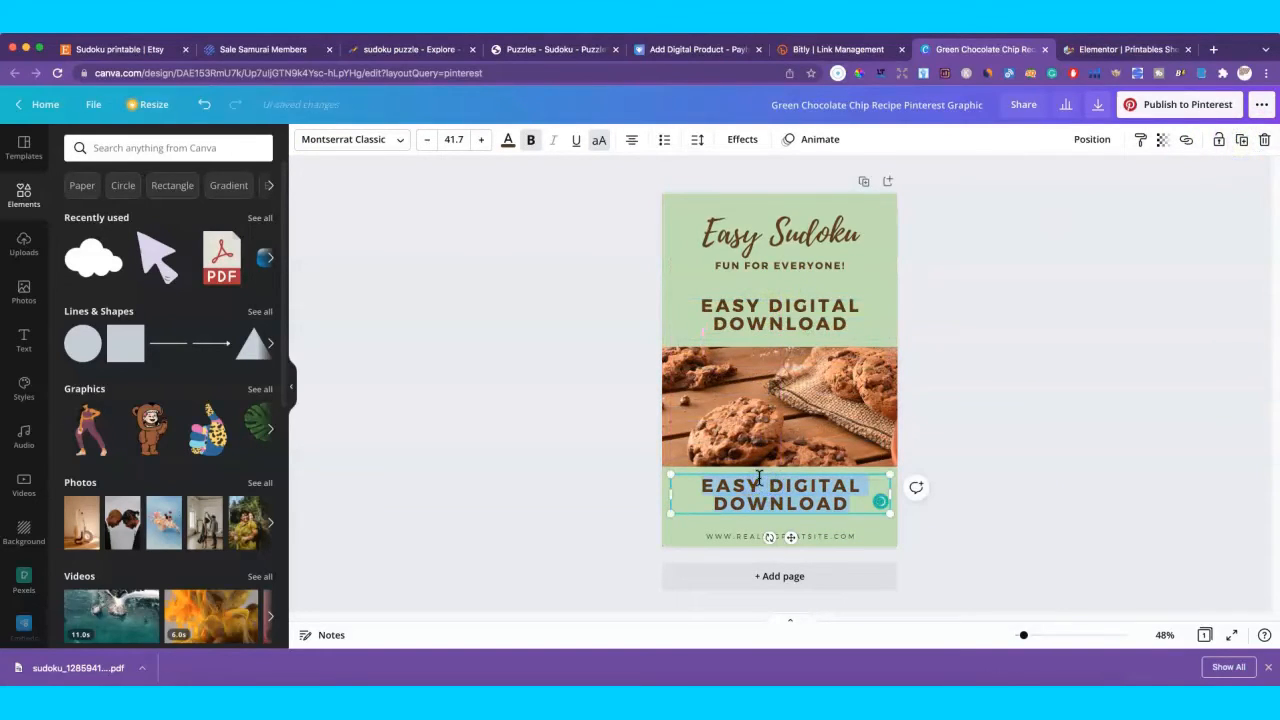
{"action": "type", "text": "GET"}
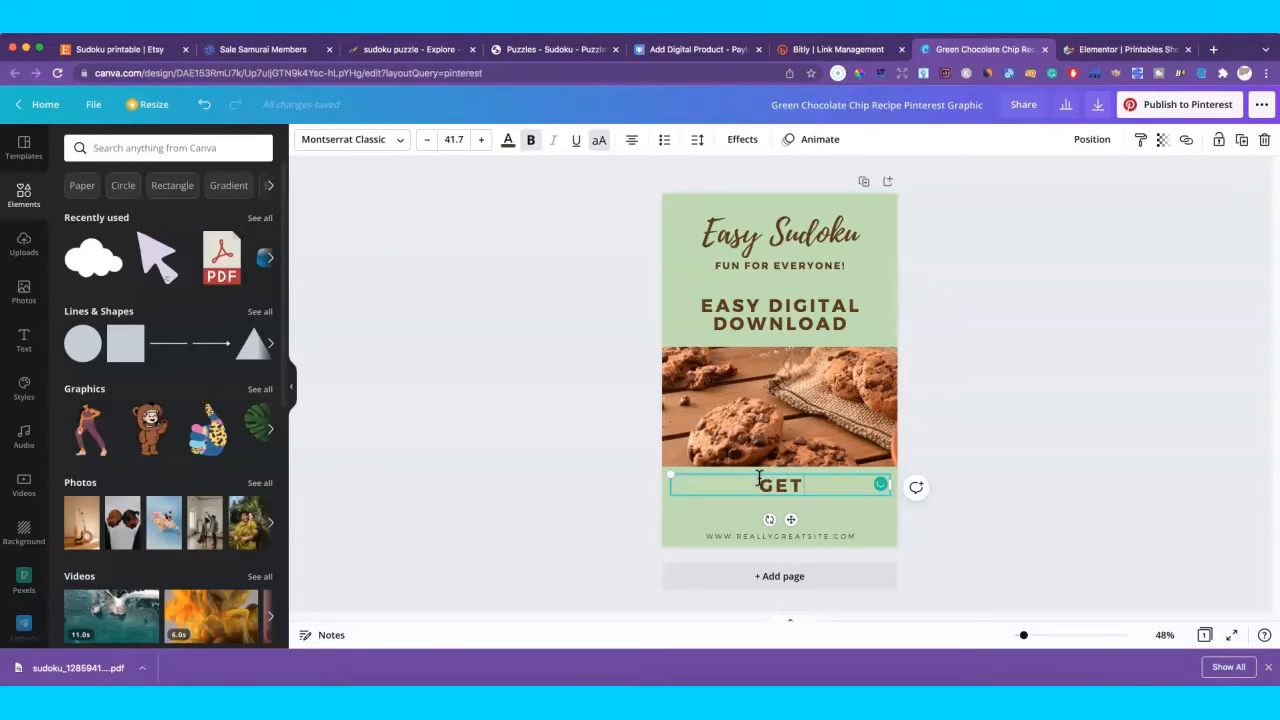
{"action": "type", "text": " THE PUZZ"}
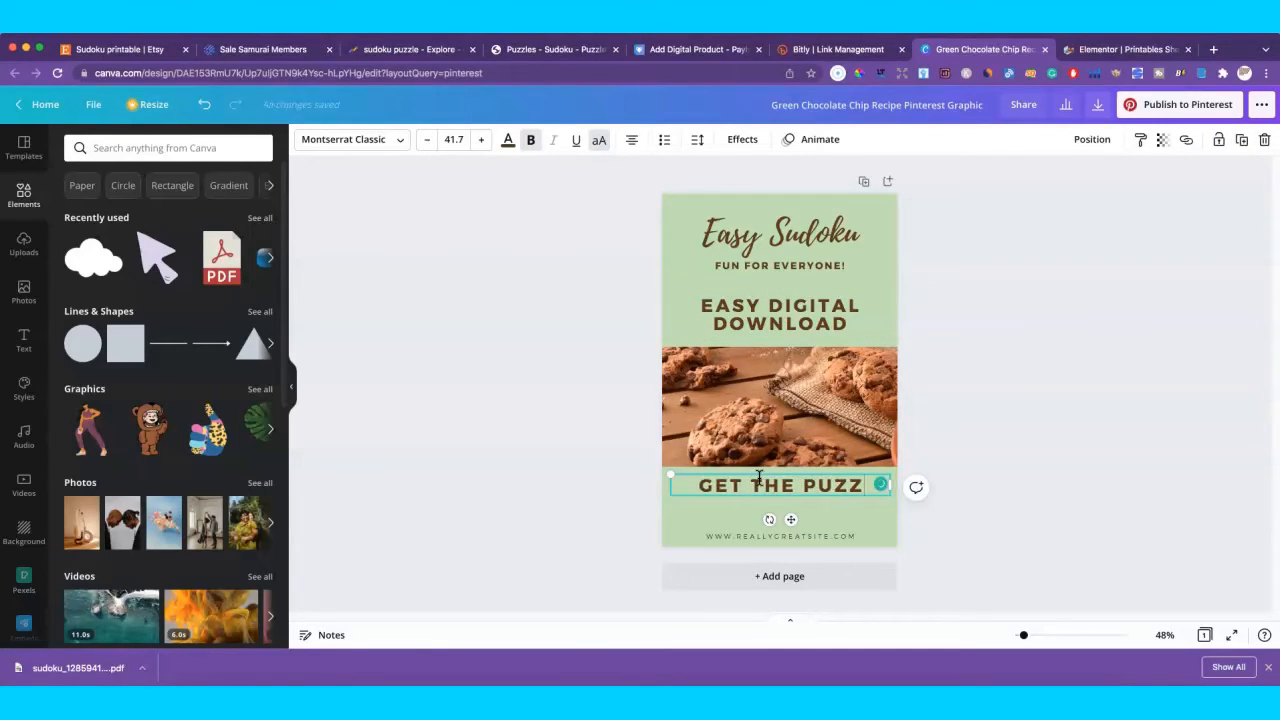
{"action": "type", "text": "LE"}
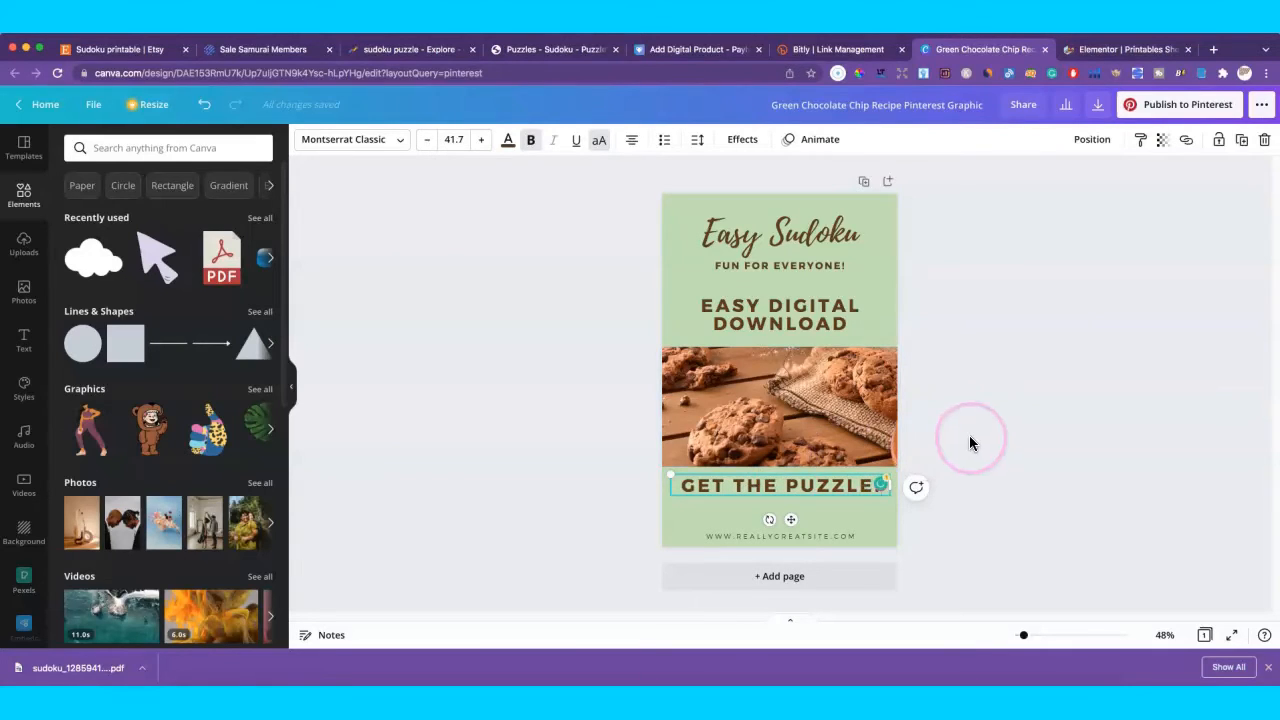
{"action": "type", "text": "!"}
{"action": "left_click", "coordinate": [965, 440]}
{"action": "left_click_drag", "start_coordinate": [794, 488], "coordinate": [791, 494]}
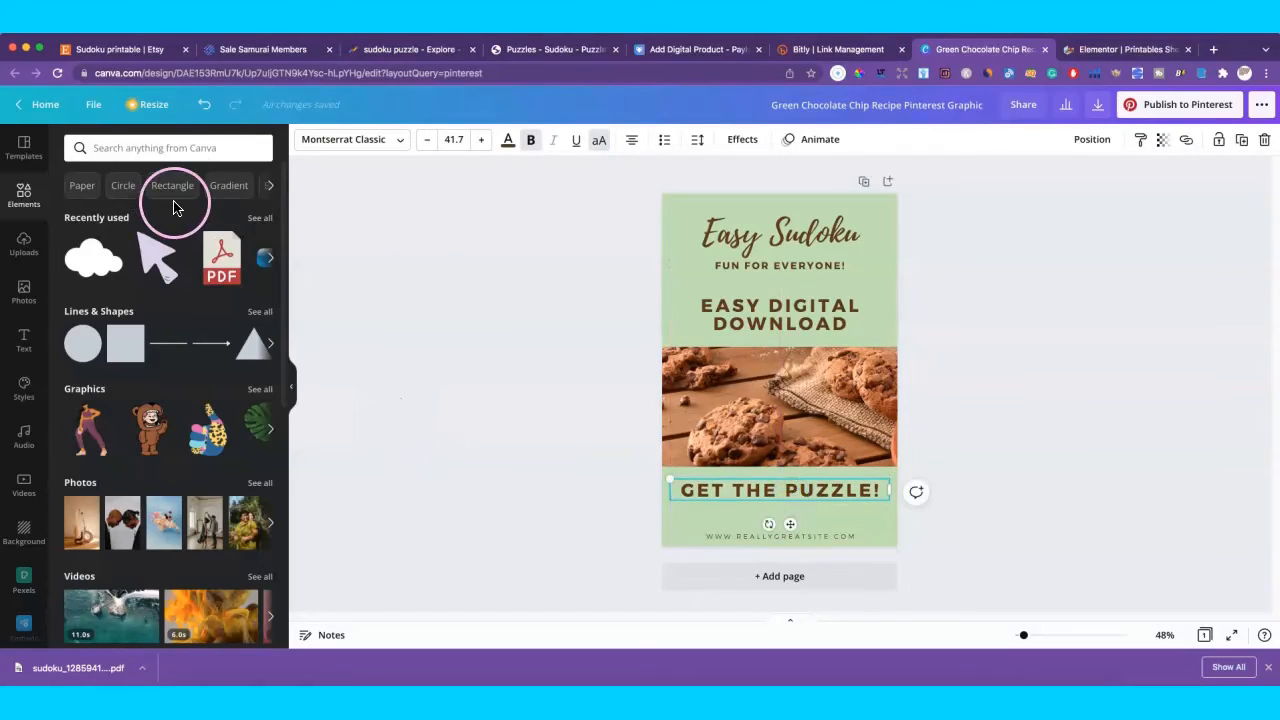
Search the design elements for "button".
{"action": "left_click", "coordinate": [178, 147]}
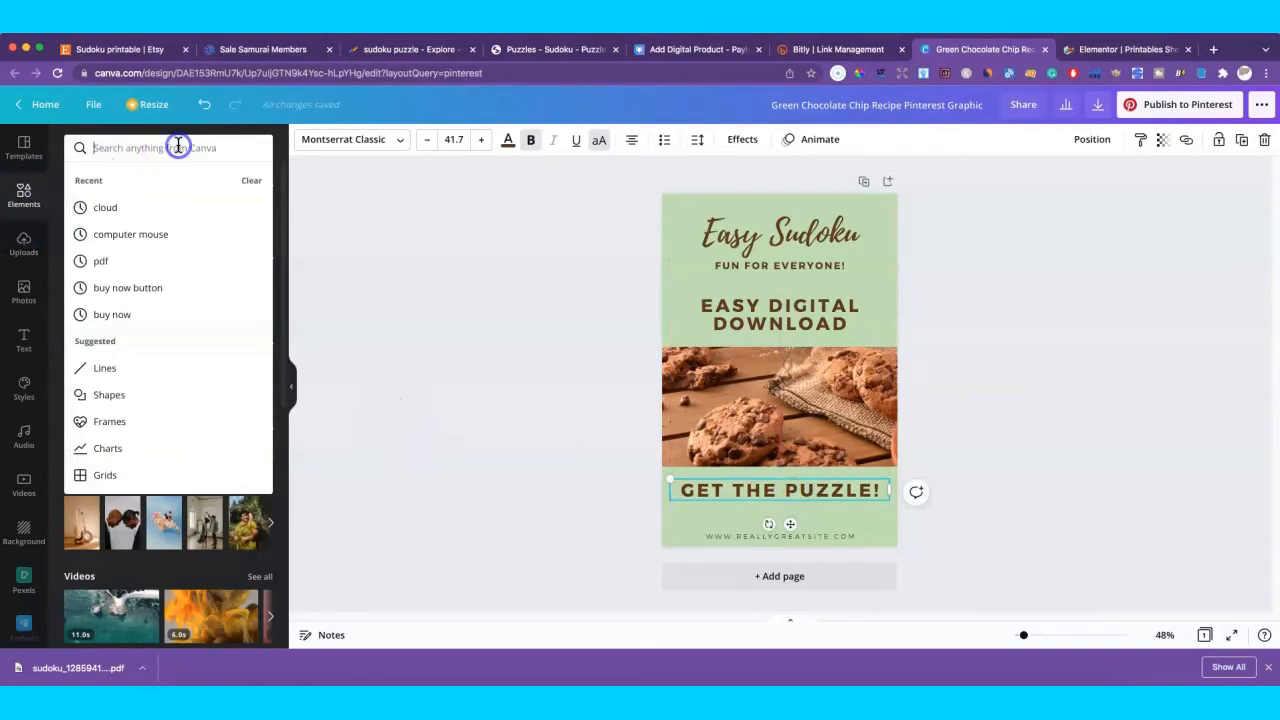
{"action": "type", "text": "button"}
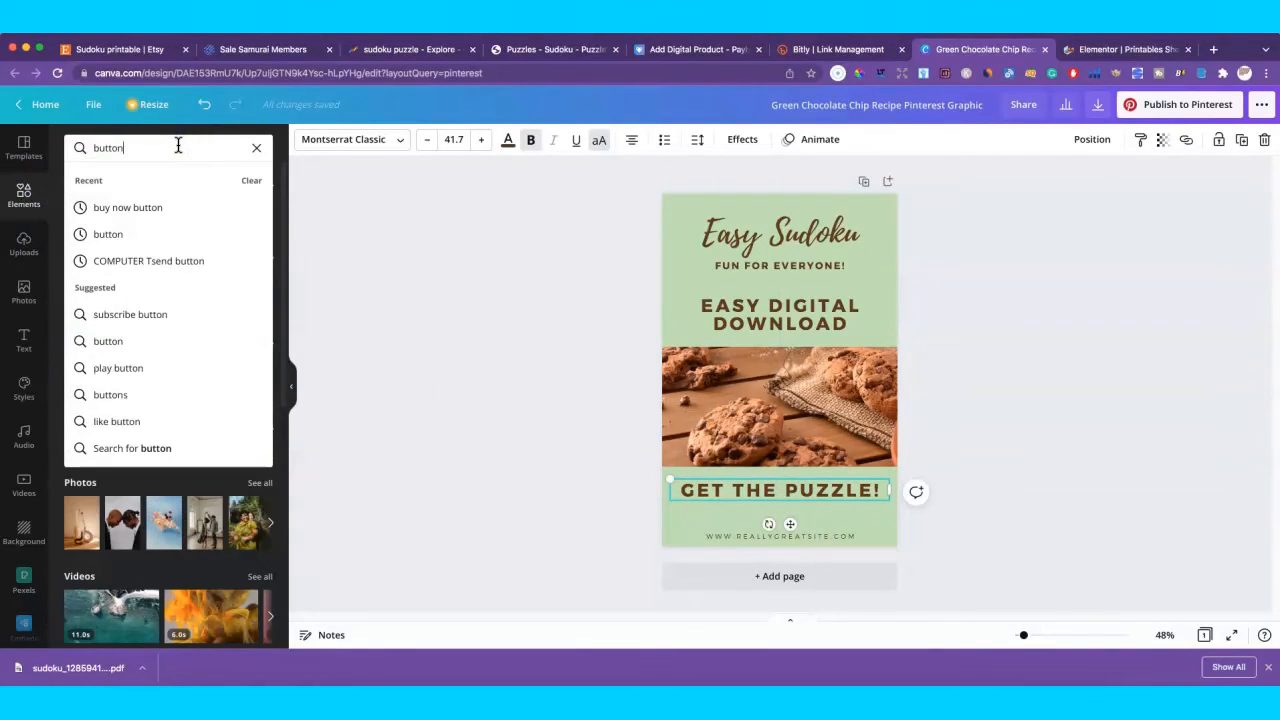
{"action": "key", "text": "Return"}
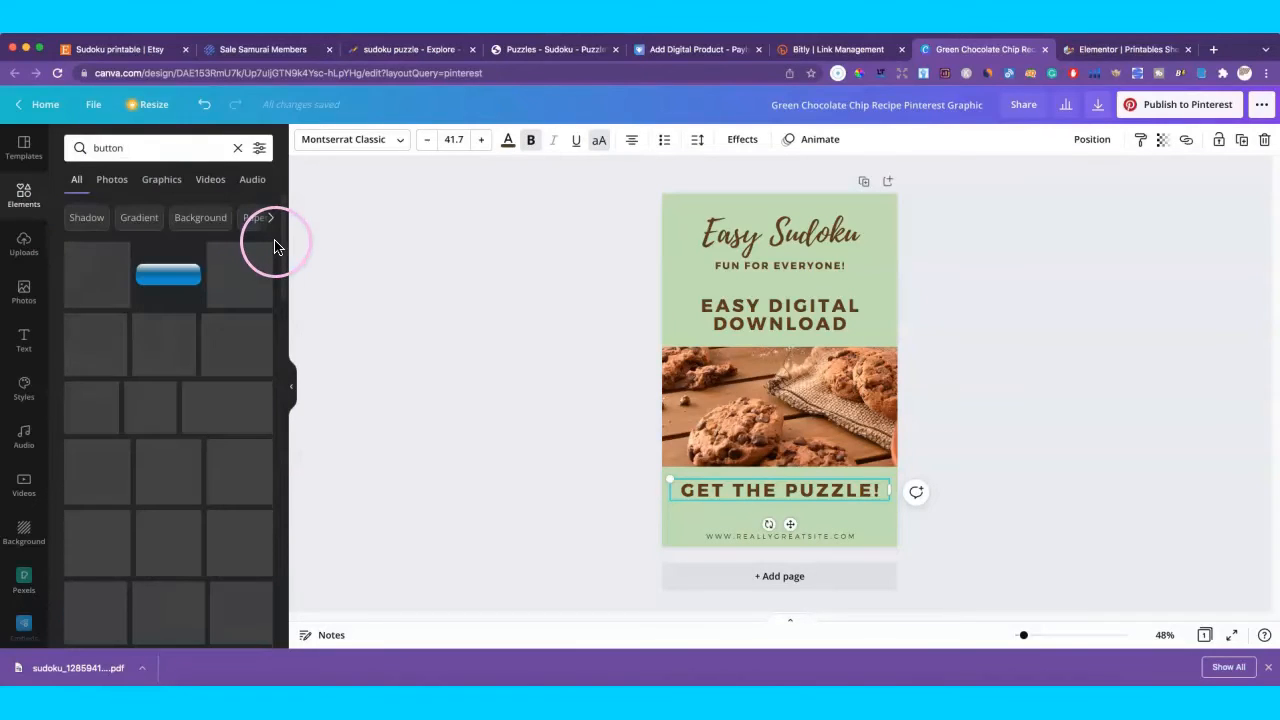
{"action": "left_click_drag", "start_coordinate": [166, 300], "coordinate": [815, 494]}
{"action": "left_click", "coordinate": [822, 496]}
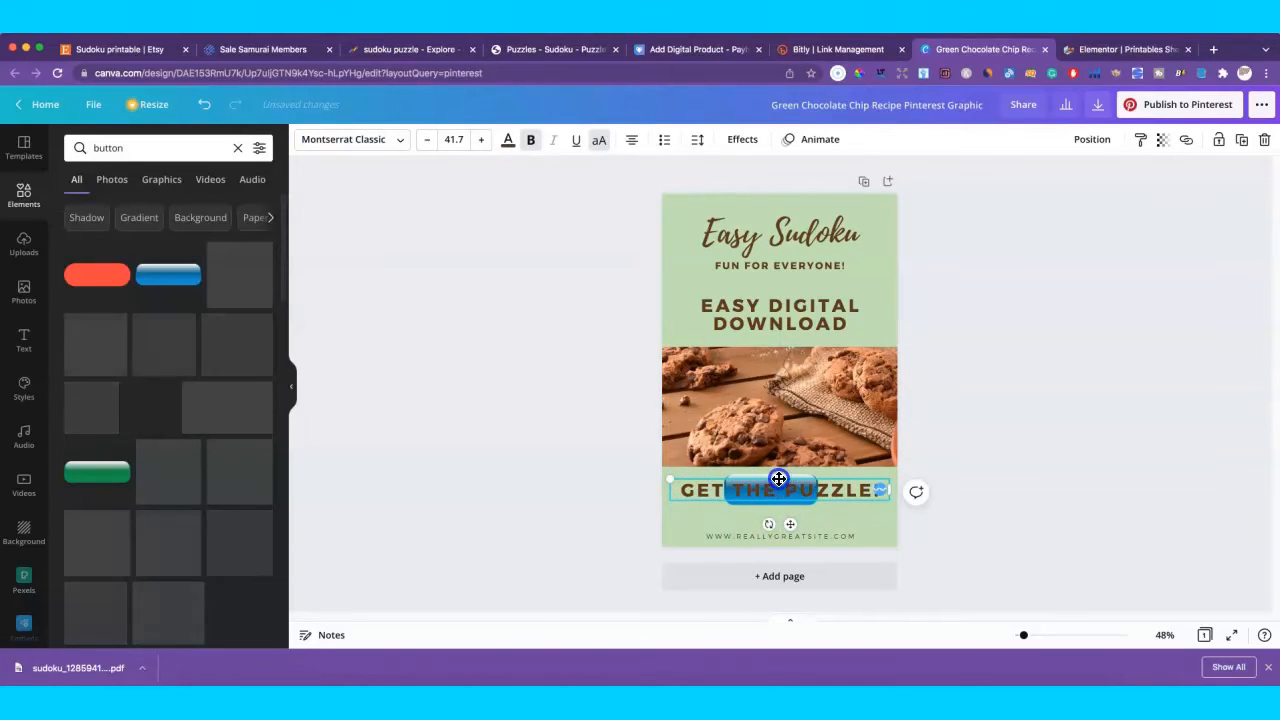
{"action": "left_click", "coordinate": [806, 500]}
{"action": "left_click_drag", "start_coordinate": [806, 498], "coordinate": [804, 519]}
{"action": "left_click", "coordinate": [801, 484]}
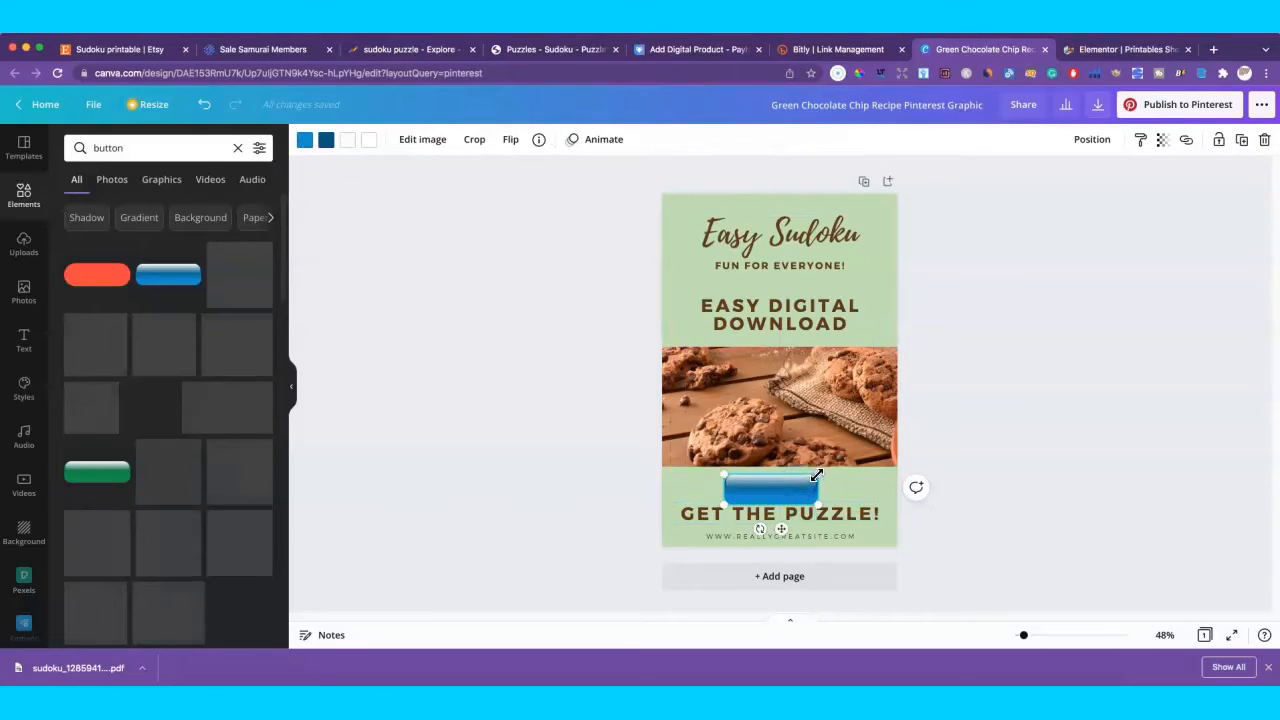
{"action": "left_click_drag", "start_coordinate": [818, 474], "coordinate": [880, 480]}
{"action": "key", "text": "Delete"}
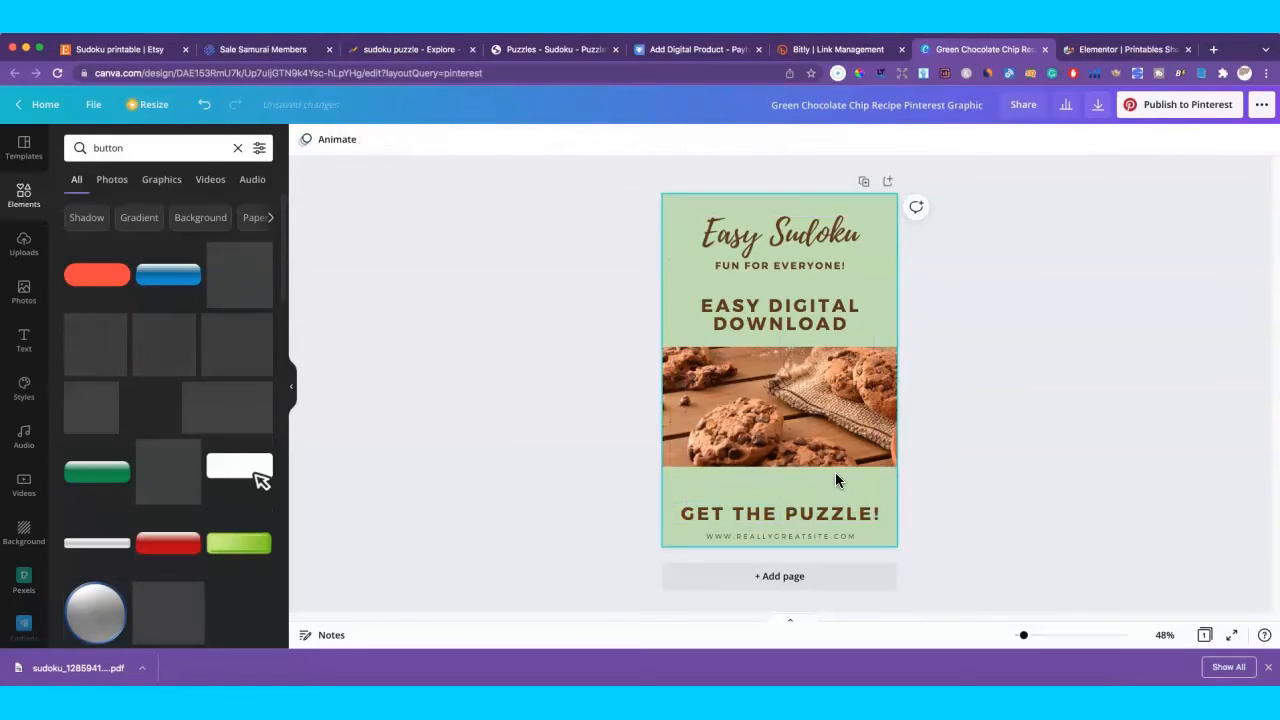
{"action": "left_click", "coordinate": [473, 436]}
{"action": "left_click", "coordinate": [95, 276]}
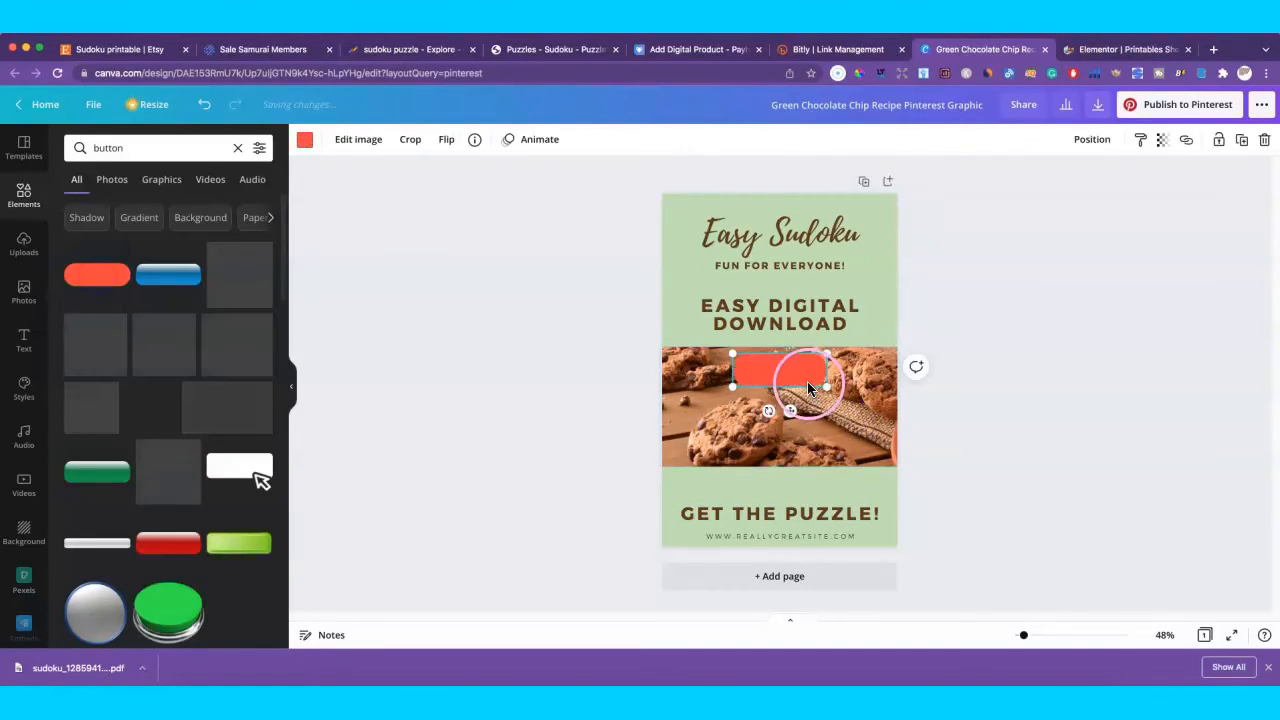
{"action": "left_click_drag", "start_coordinate": [788, 376], "coordinate": [798, 490]}
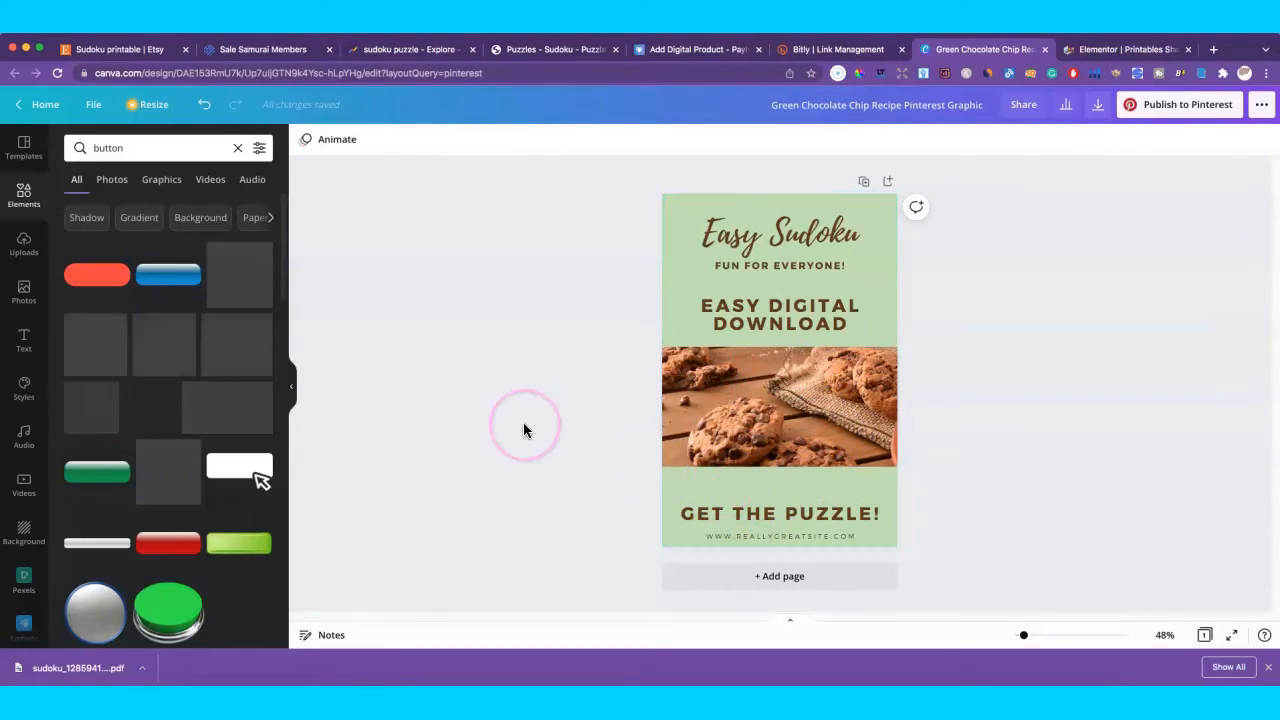
Add the glossy green button graphic, enlarge it to nearly the page width, and center it below the cookie photo.
{"action": "left_click", "coordinate": [103, 472]}
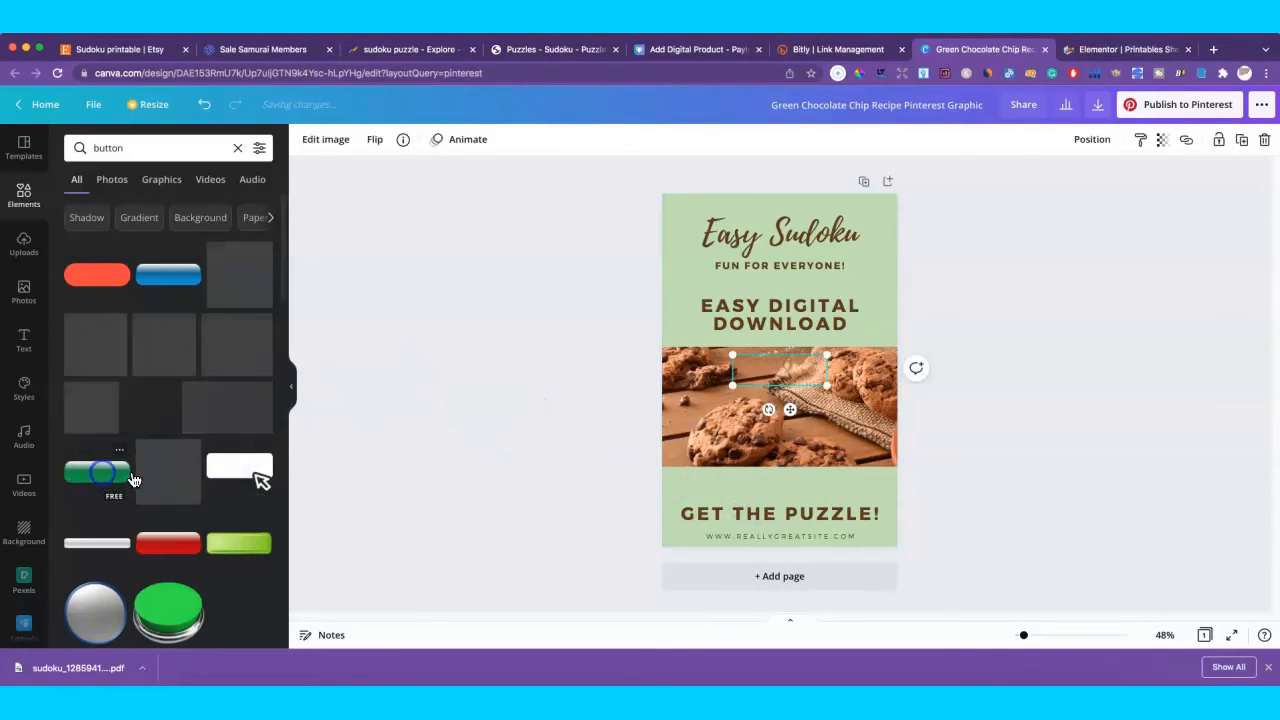
{"action": "left_click", "coordinate": [733, 372]}
{"action": "left_click_drag", "start_coordinate": [733, 372], "coordinate": [615, 378]}
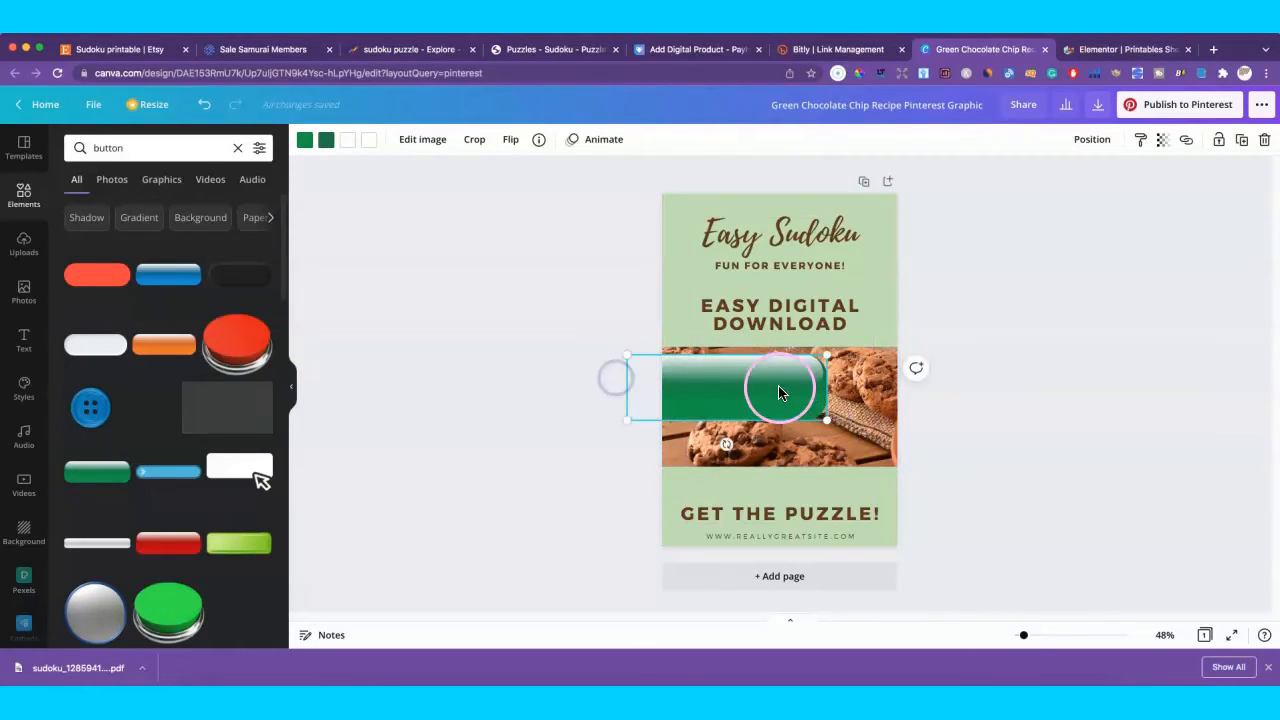
{"action": "left_click_drag", "start_coordinate": [780, 386], "coordinate": [830, 510]}
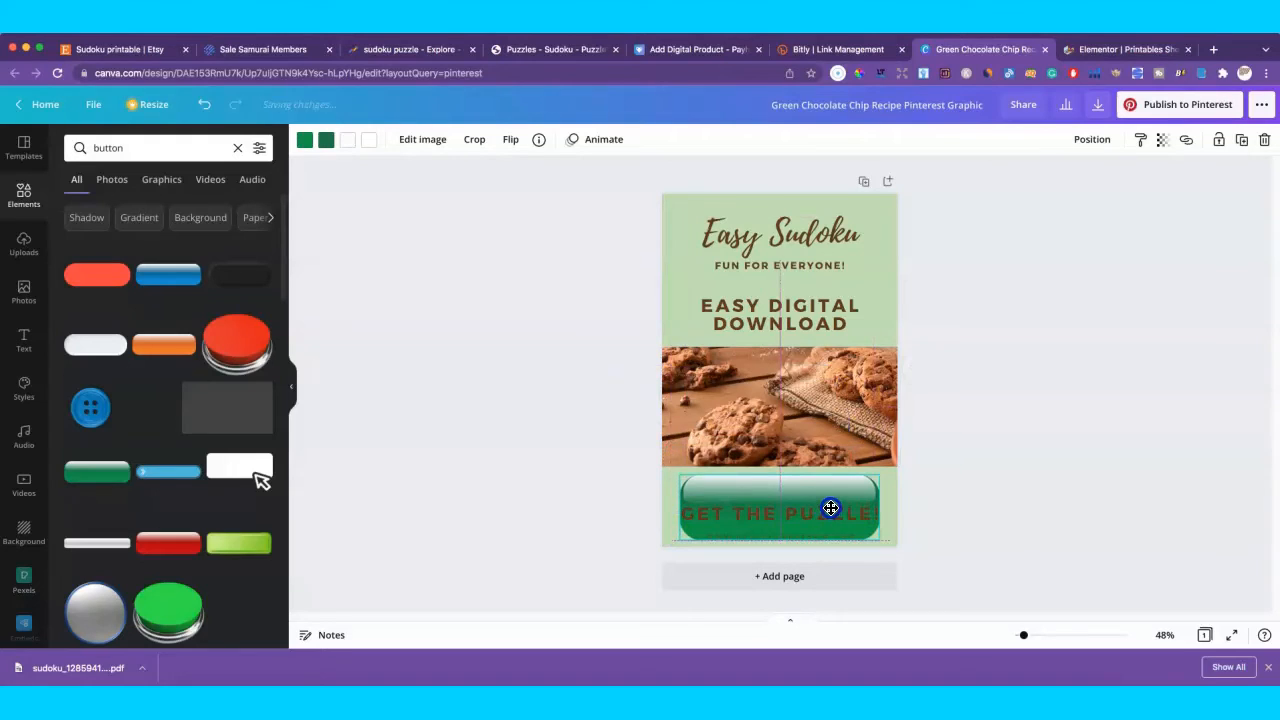
Color the "GET THE PUZZLE!" text white and narrow its box to wrap onto two lines, centered on the green button.
{"action": "left_click", "coordinate": [822, 511]}
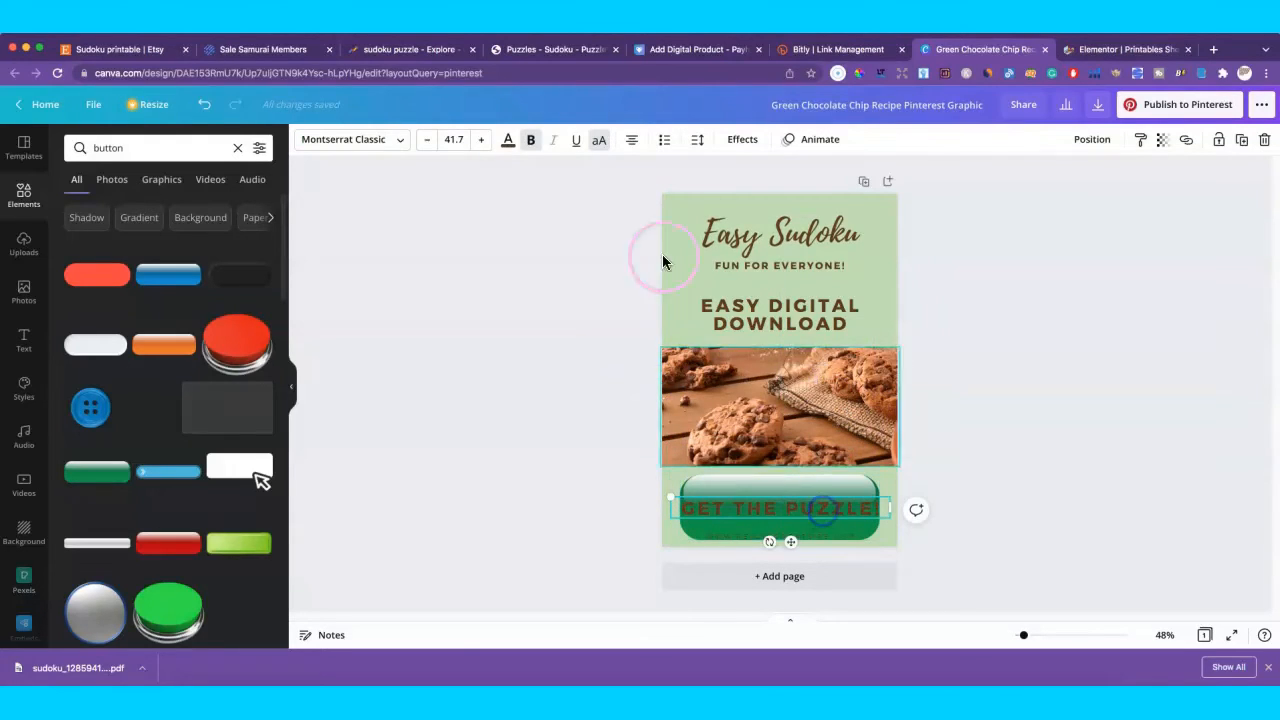
{"action": "left_click", "coordinate": [506, 143]}
{"action": "left_click", "coordinate": [257, 210]}
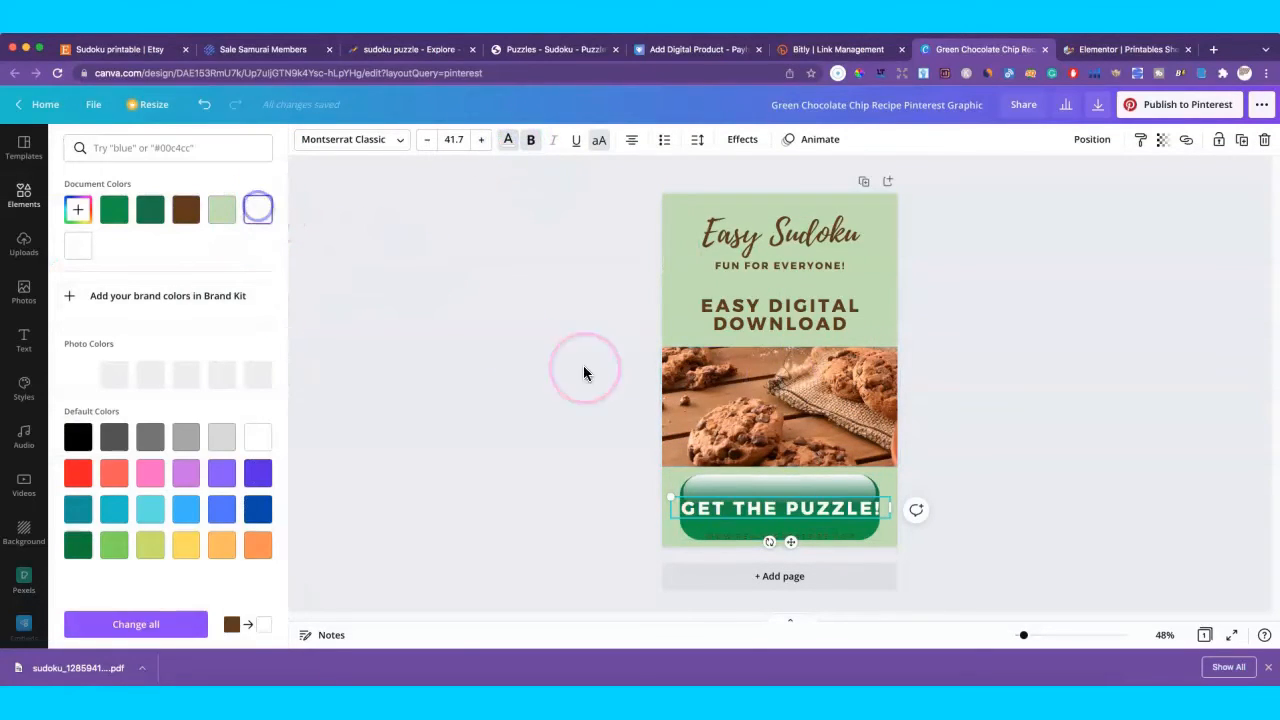
{"action": "left_click_drag", "start_coordinate": [890, 507], "coordinate": [871, 506]}
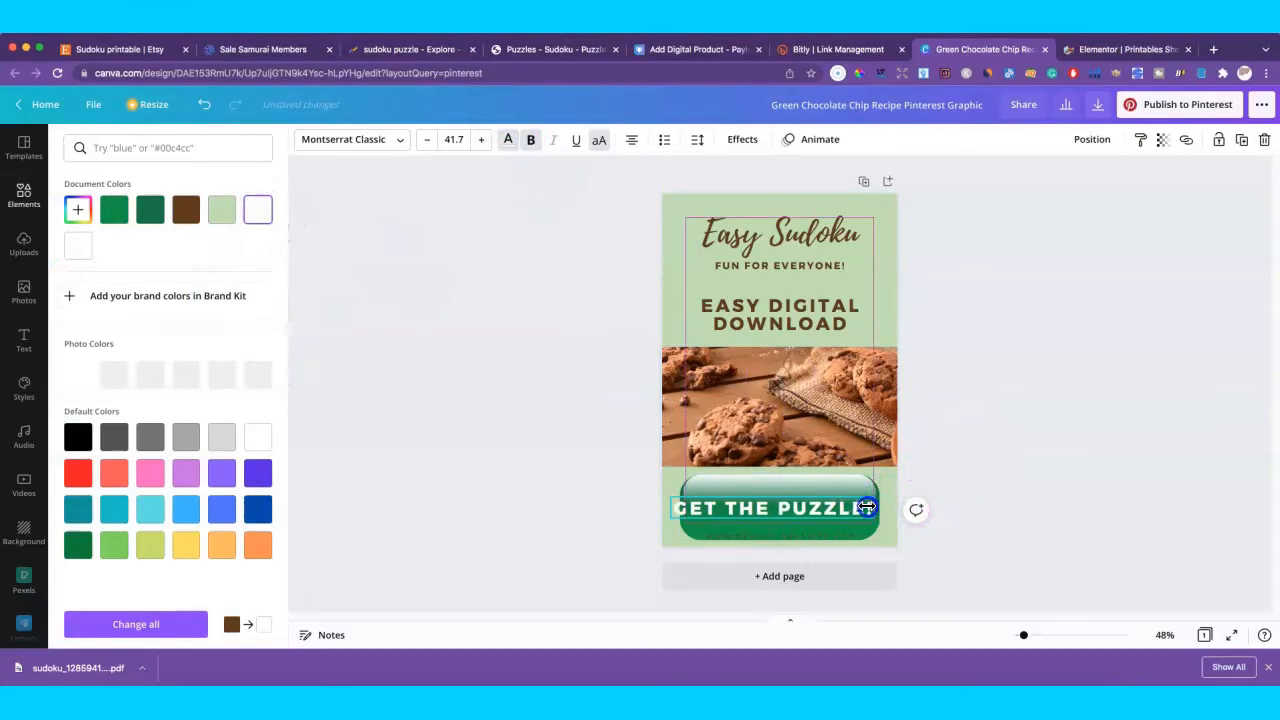
{"action": "left_click", "coordinate": [972, 481]}
{"action": "left_click_drag", "start_coordinate": [788, 510], "coordinate": [796, 504]}
{"action": "left_click", "coordinate": [974, 440]}
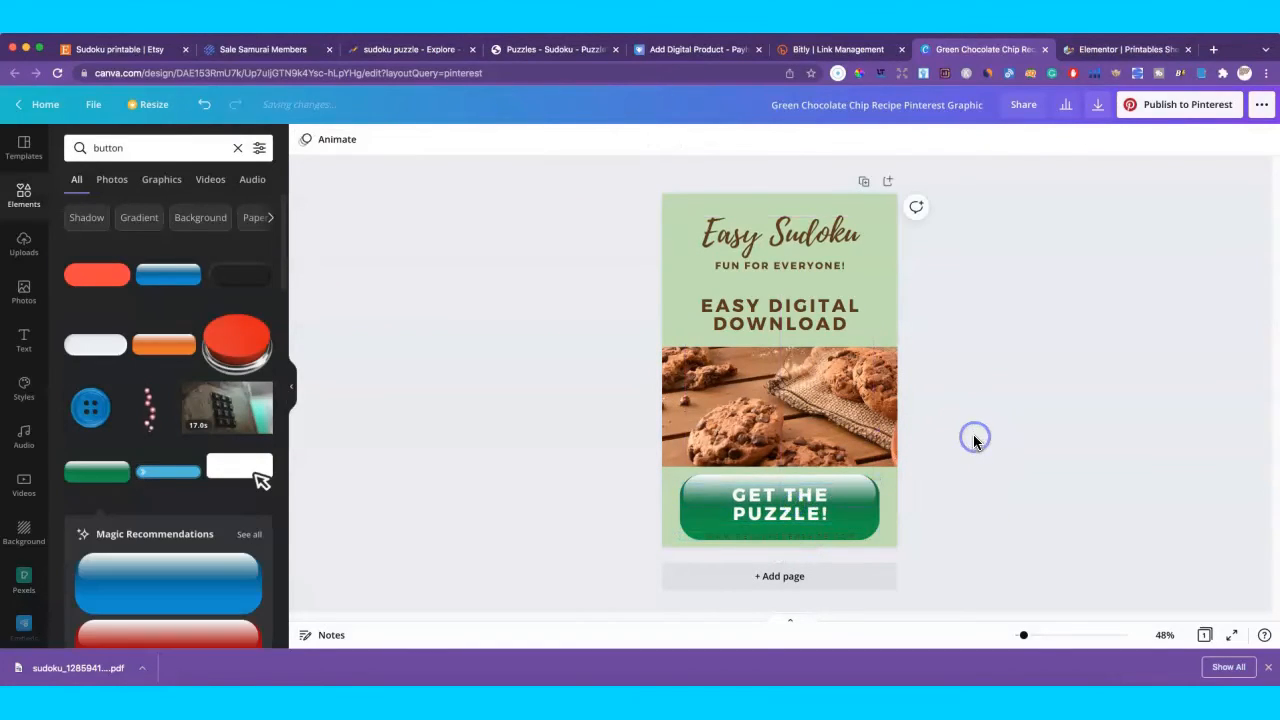
{"action": "left_click", "coordinate": [863, 525]}
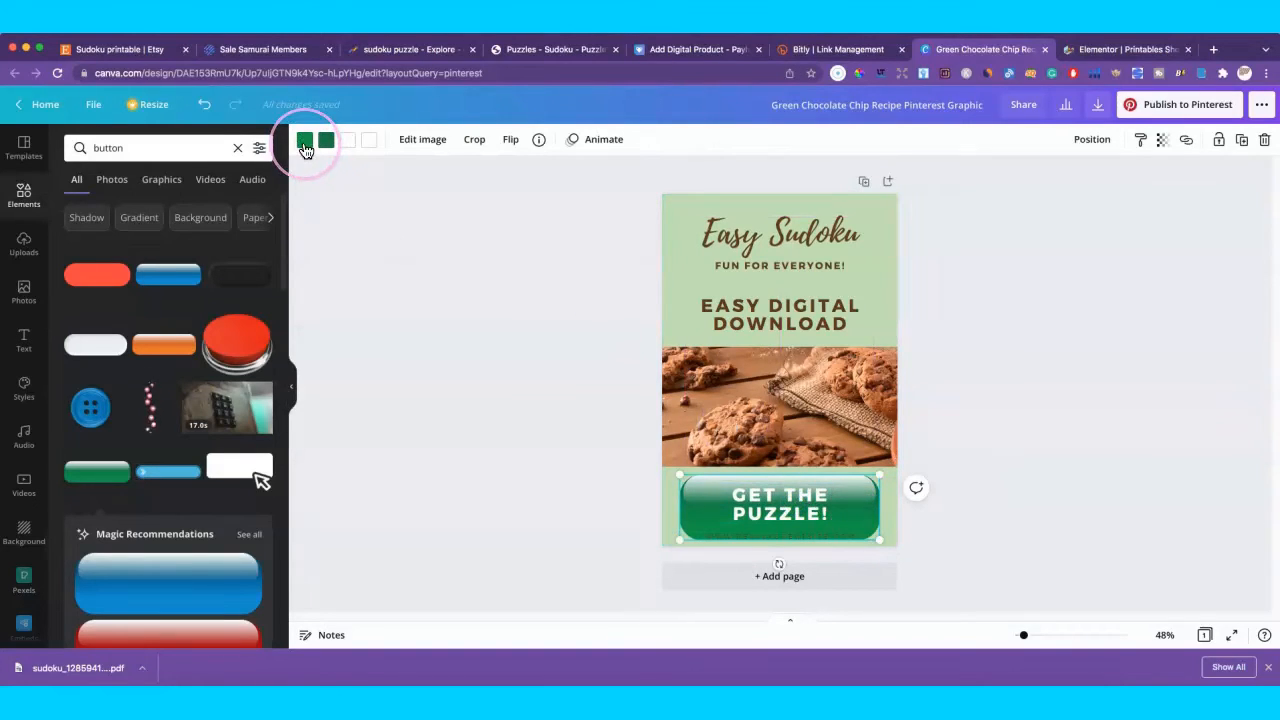
{"action": "left_click", "coordinate": [1025, 272]}
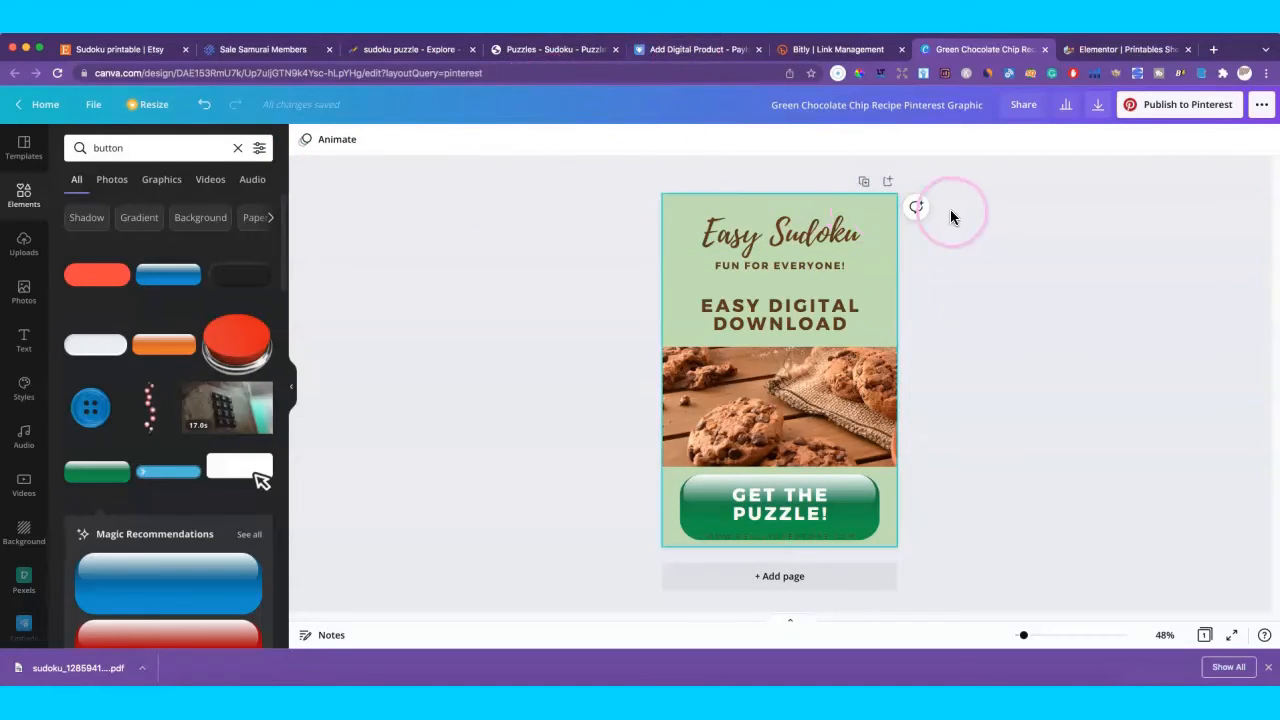
Download the finished Pinterest graphic as a PNG file.
{"action": "left_click", "coordinate": [992, 213]}
{"action": "left_click", "coordinate": [1099, 106]}
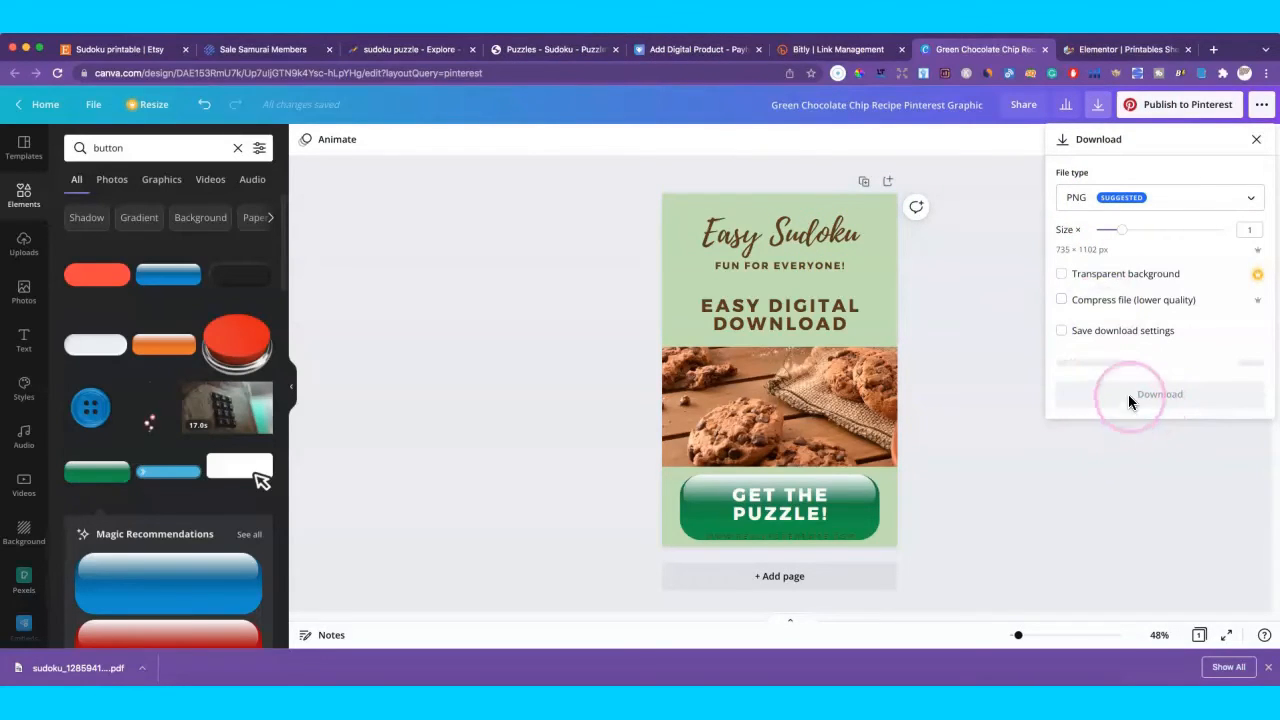
{"action": "left_click", "coordinate": [1108, 442]}
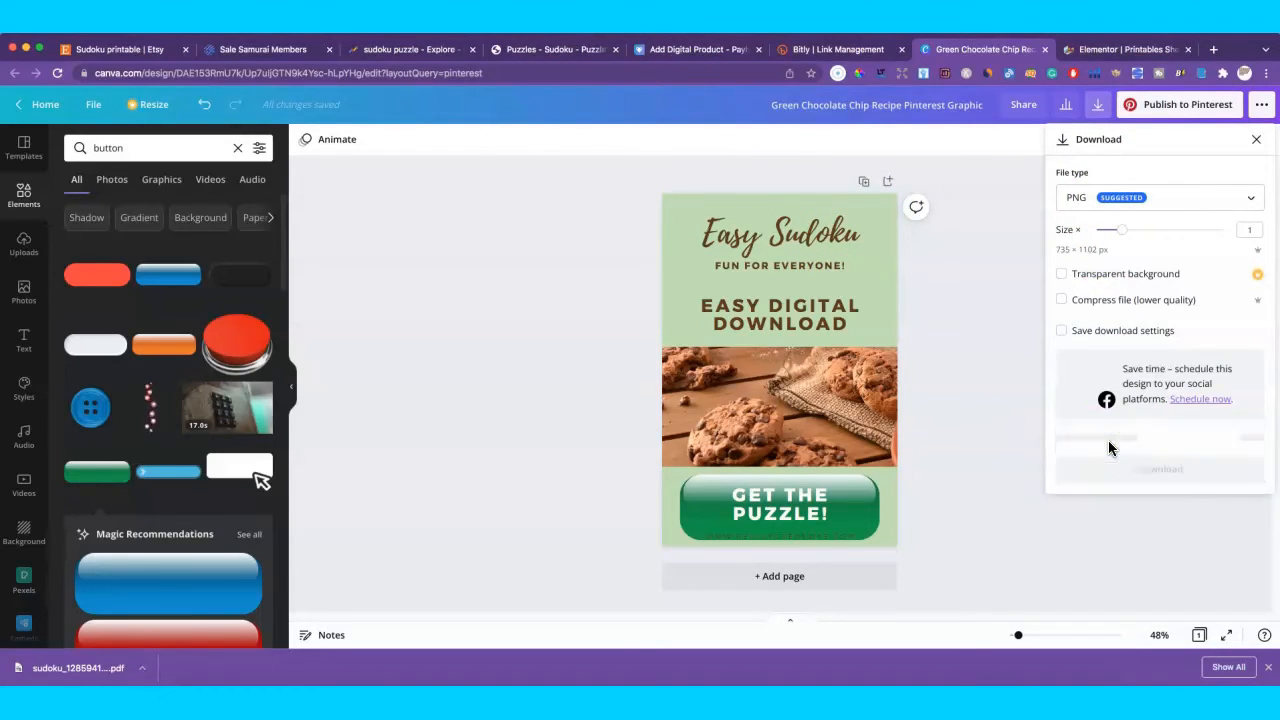
Switch to the Payhip product form and enter the description "Fun Sudoku puzzles for the whole family!".
{"action": "left_click", "coordinate": [700, 49]}
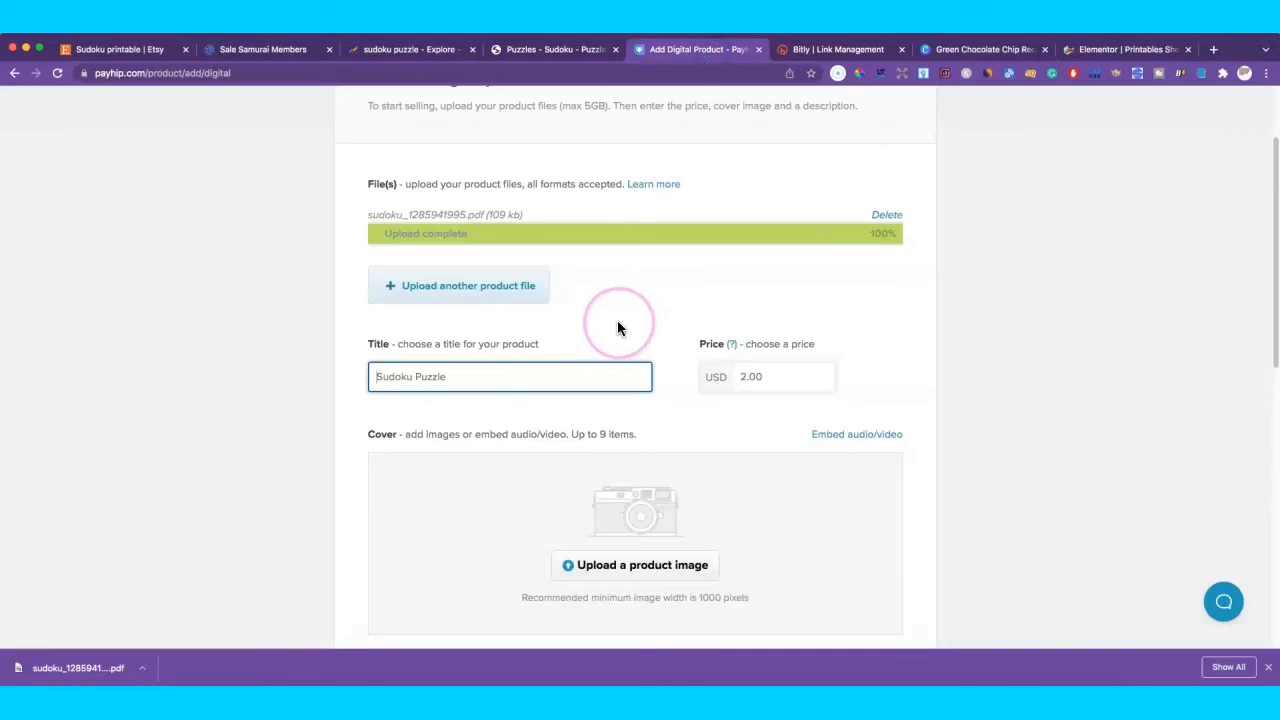
{"action": "scroll", "coordinate": [789, 527], "scroll_direction": "down", "scroll_amount": 3}
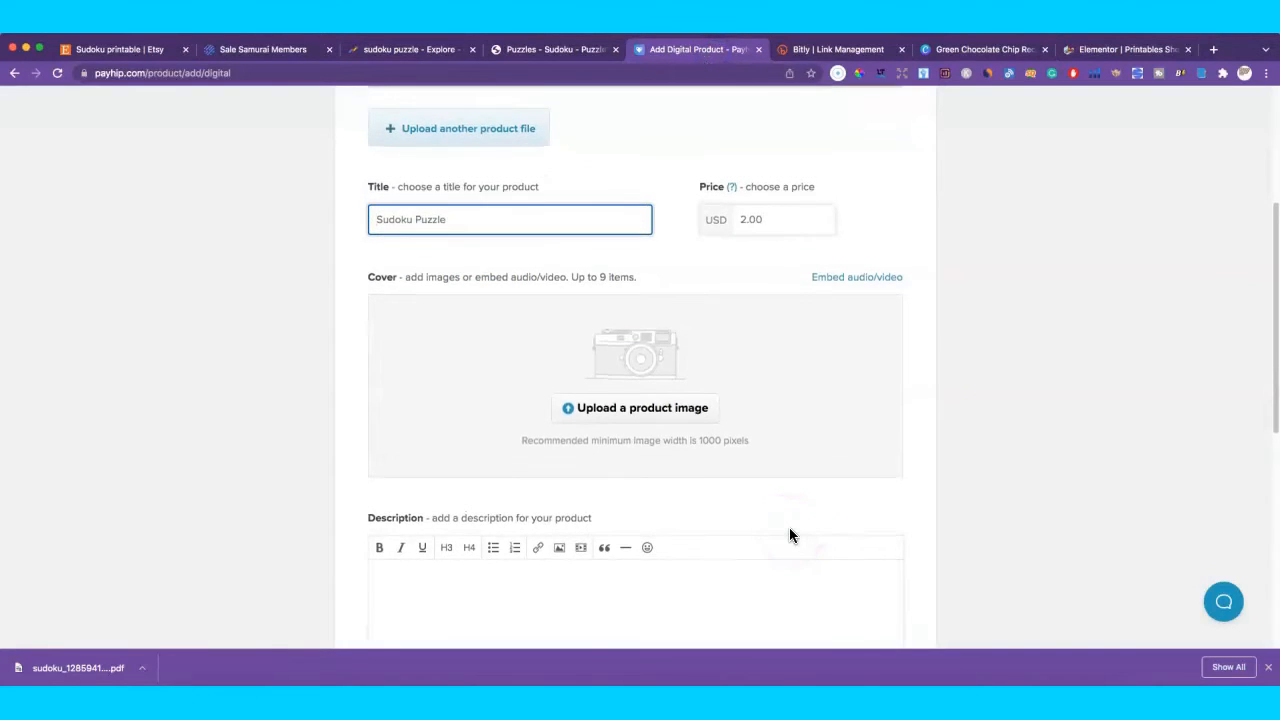
{"action": "scroll", "coordinate": [789, 527], "scroll_direction": "down", "scroll_amount": 3}
{"action": "left_click", "coordinate": [547, 426]}
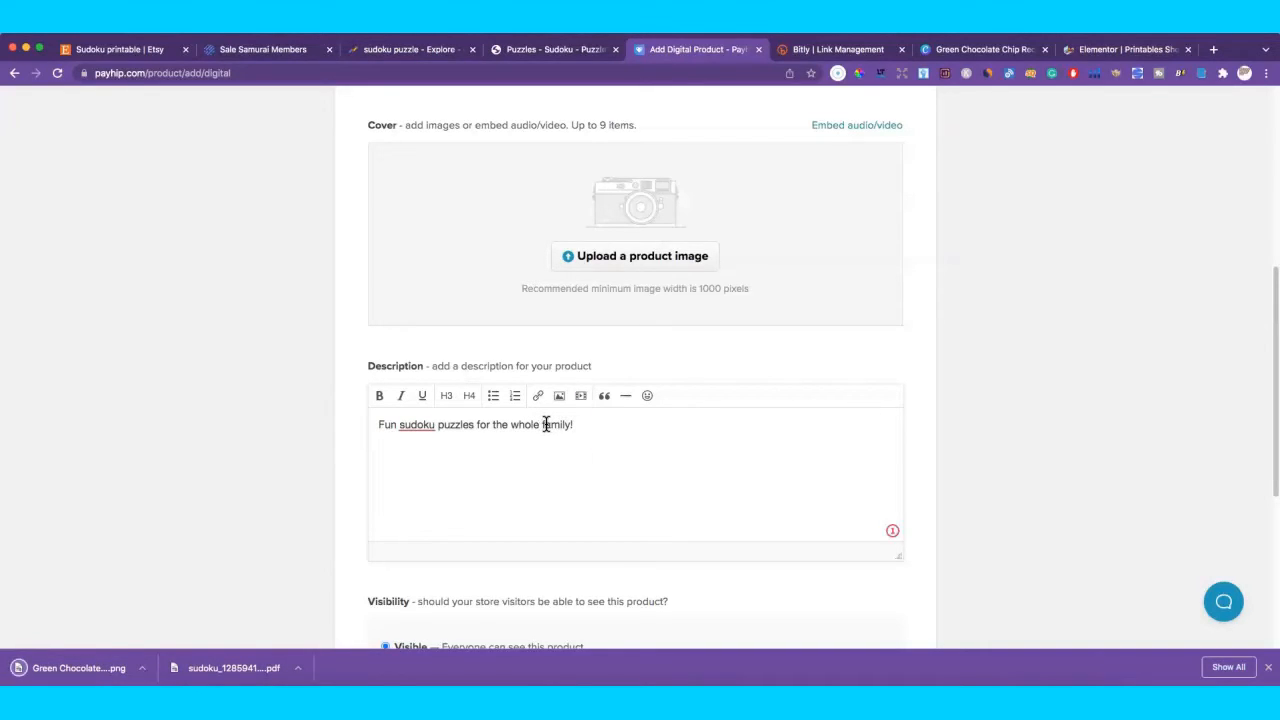
{"action": "scroll", "coordinate": [546, 424], "scroll_direction": "up", "scroll_amount": 1}
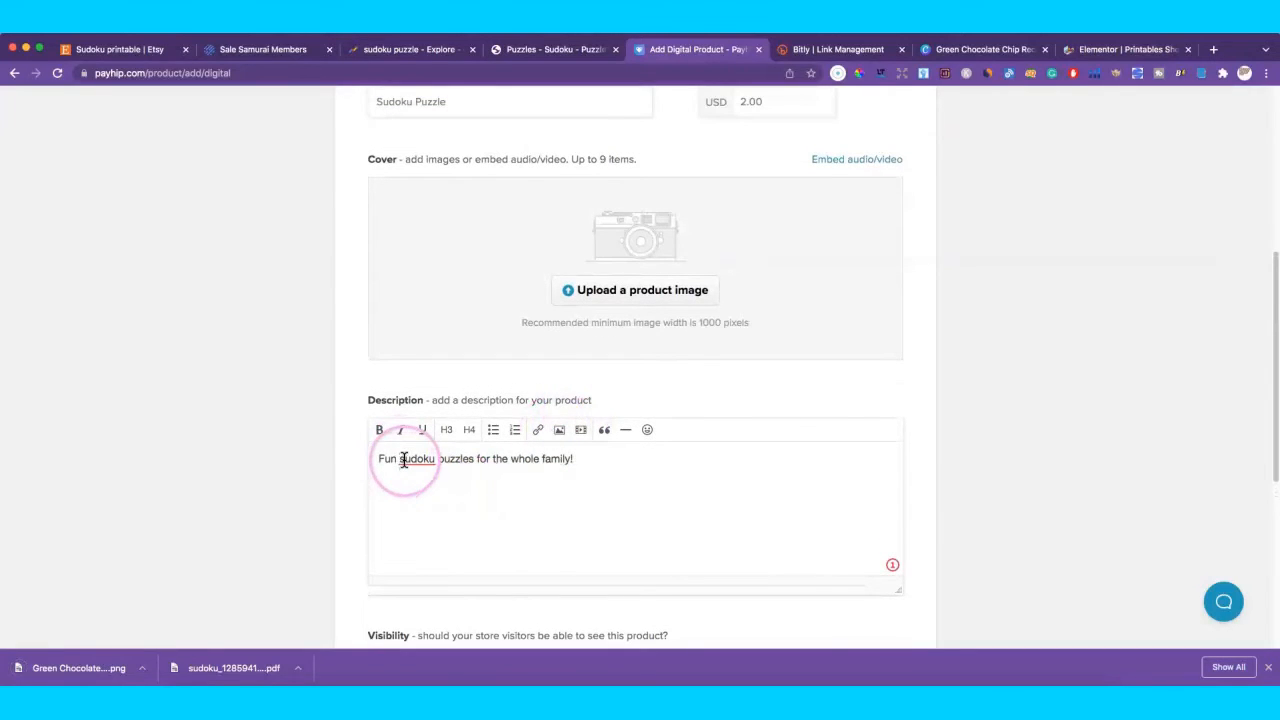
{"action": "left_click", "coordinate": [403, 460]}
{"action": "left_click", "coordinate": [447, 367]}
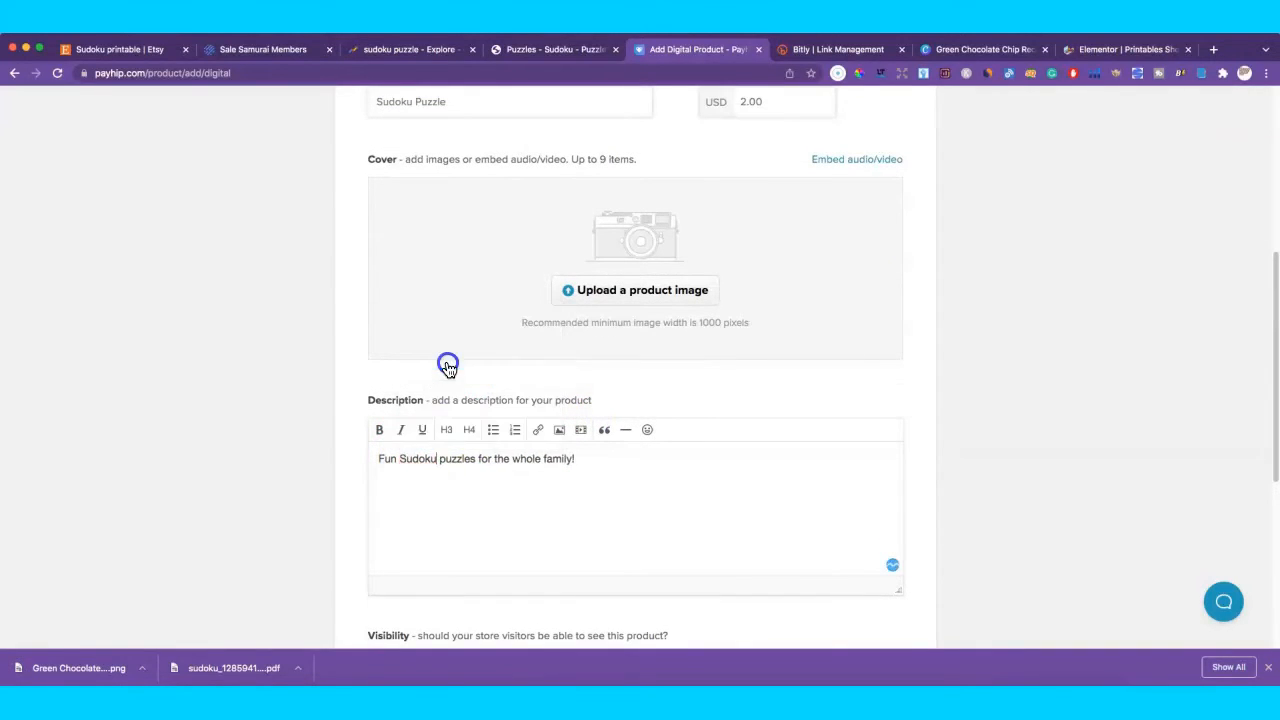
Upload the green cookie-photo graphic "Green Chocolate Chip Recipe Pinterest Graphic.png" as the product's cover image.
{"action": "scroll", "coordinate": [680, 381], "scroll_direction": "up", "scroll_amount": 2}
{"action": "left_click", "coordinate": [666, 402]}
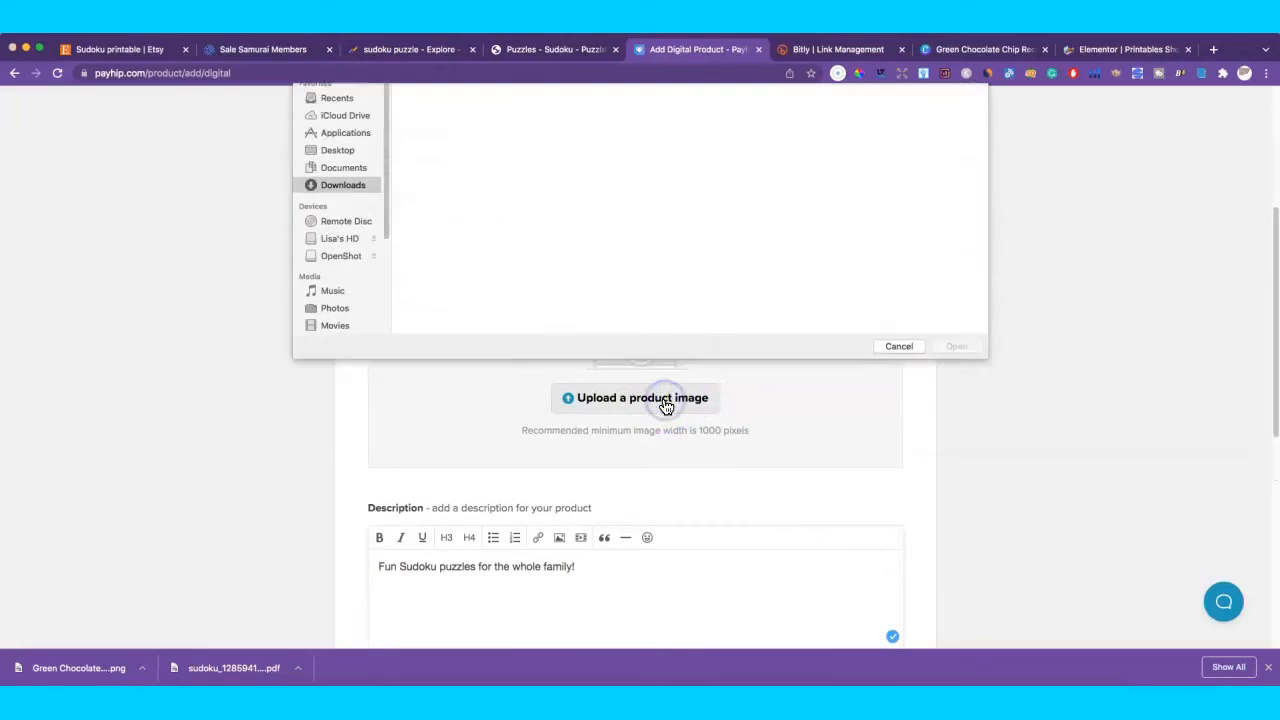
{"action": "left_click", "coordinate": [507, 155]}
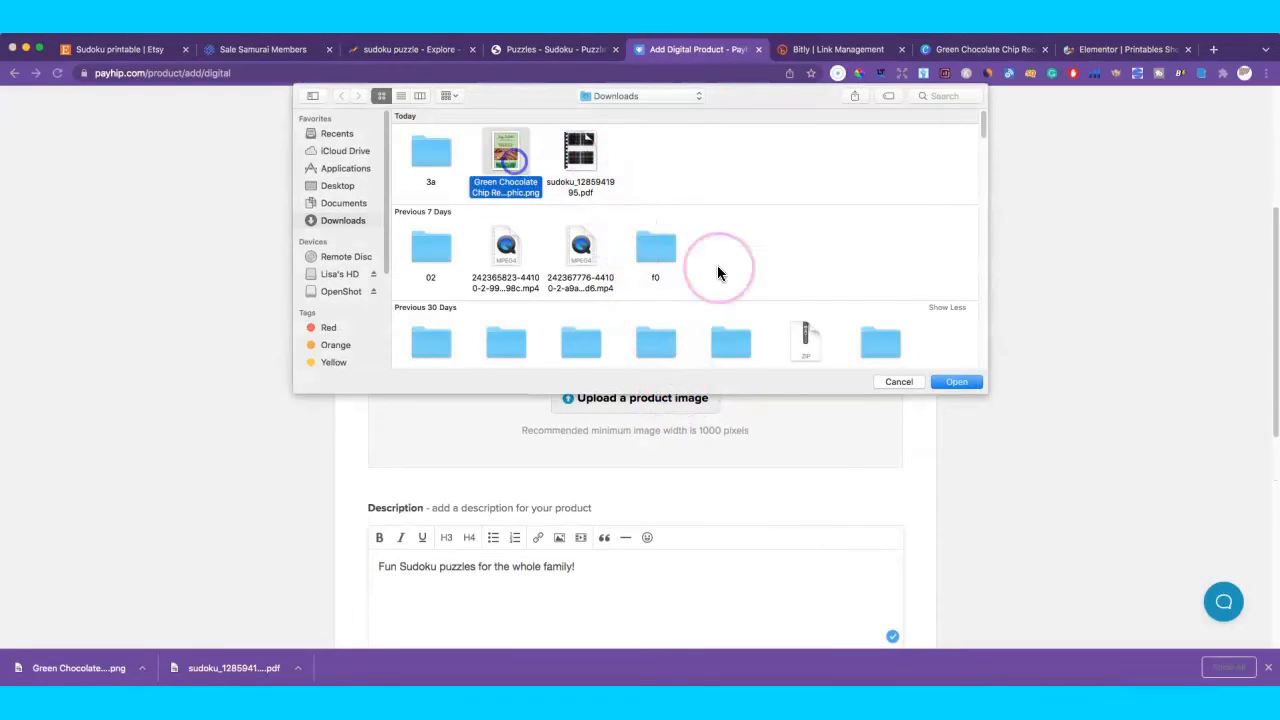
{"action": "left_click", "coordinate": [960, 382]}
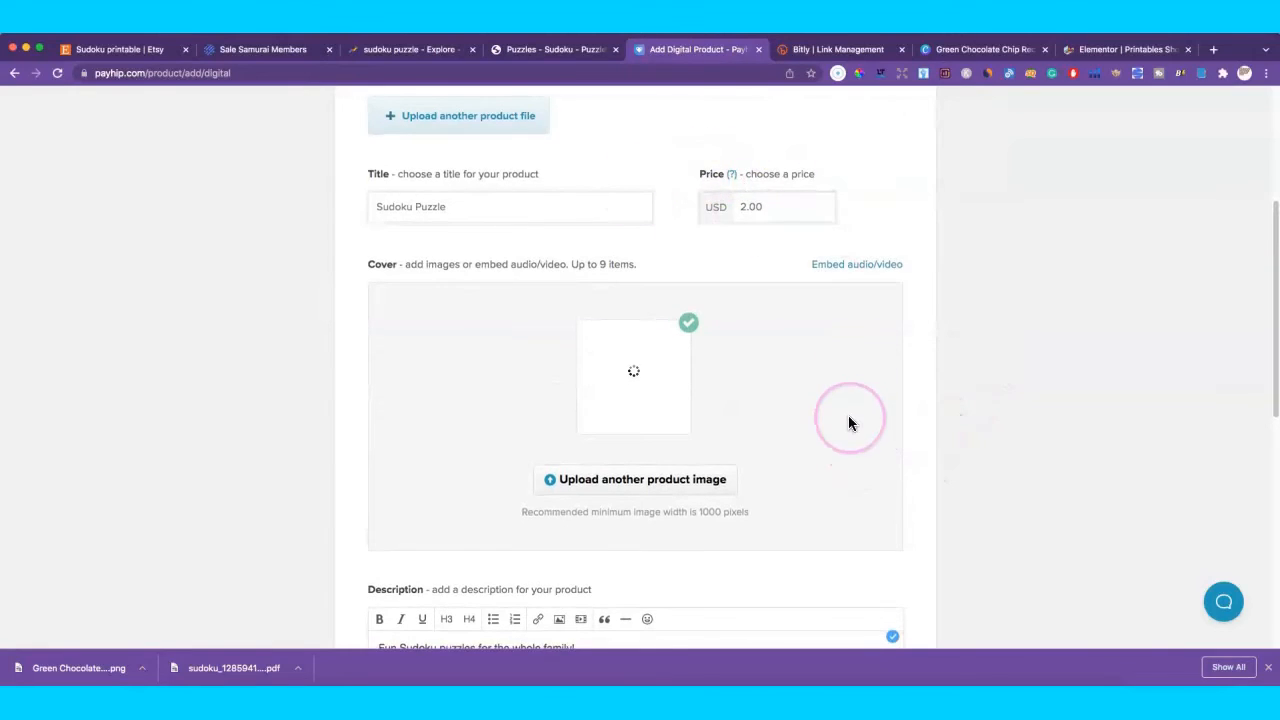
Review the product form's file, title, price, cover image, description tools and visibility options.
{"action": "scroll", "coordinate": [848, 420], "scroll_direction": "down", "scroll_amount": 10}
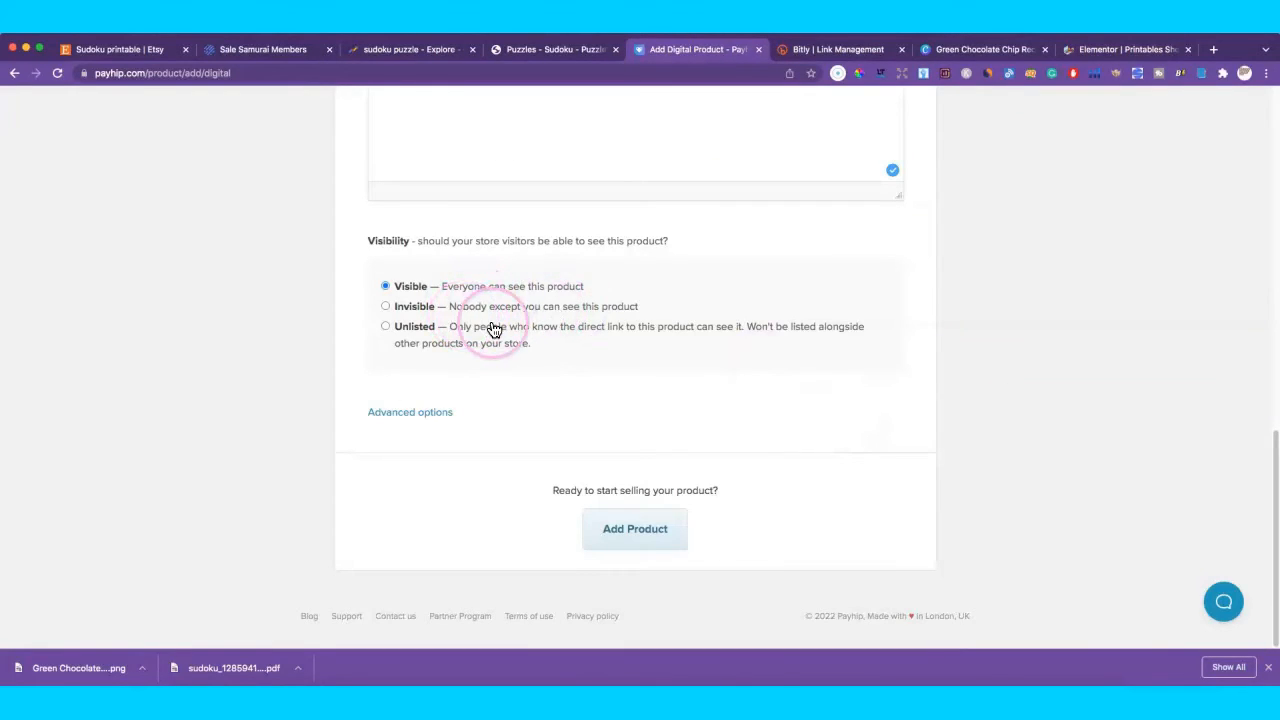
{"action": "scroll", "coordinate": [951, 360], "scroll_direction": "up", "scroll_amount": 3}
{"action": "scroll", "coordinate": [955, 358], "scroll_direction": "up", "scroll_amount": 5}
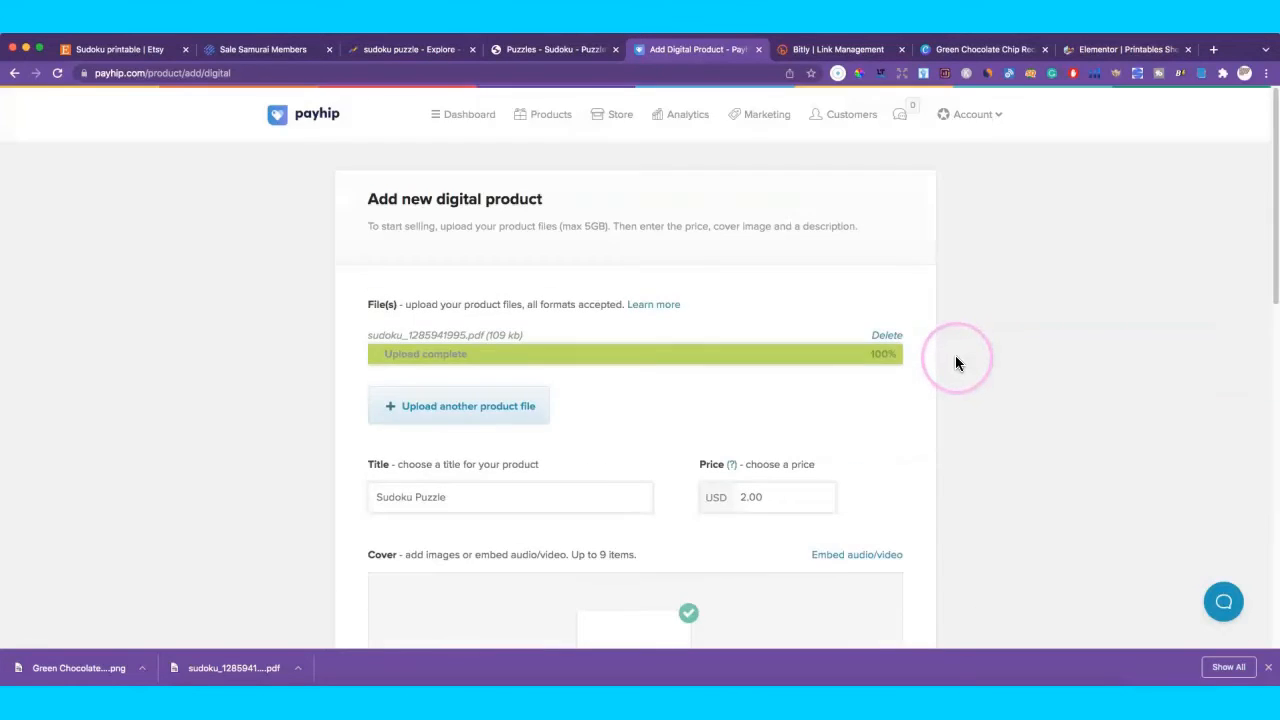
{"action": "scroll", "coordinate": [930, 368], "scroll_direction": "down", "scroll_amount": 5}
{"action": "scroll", "coordinate": [930, 368], "scroll_direction": "up", "scroll_amount": 1}
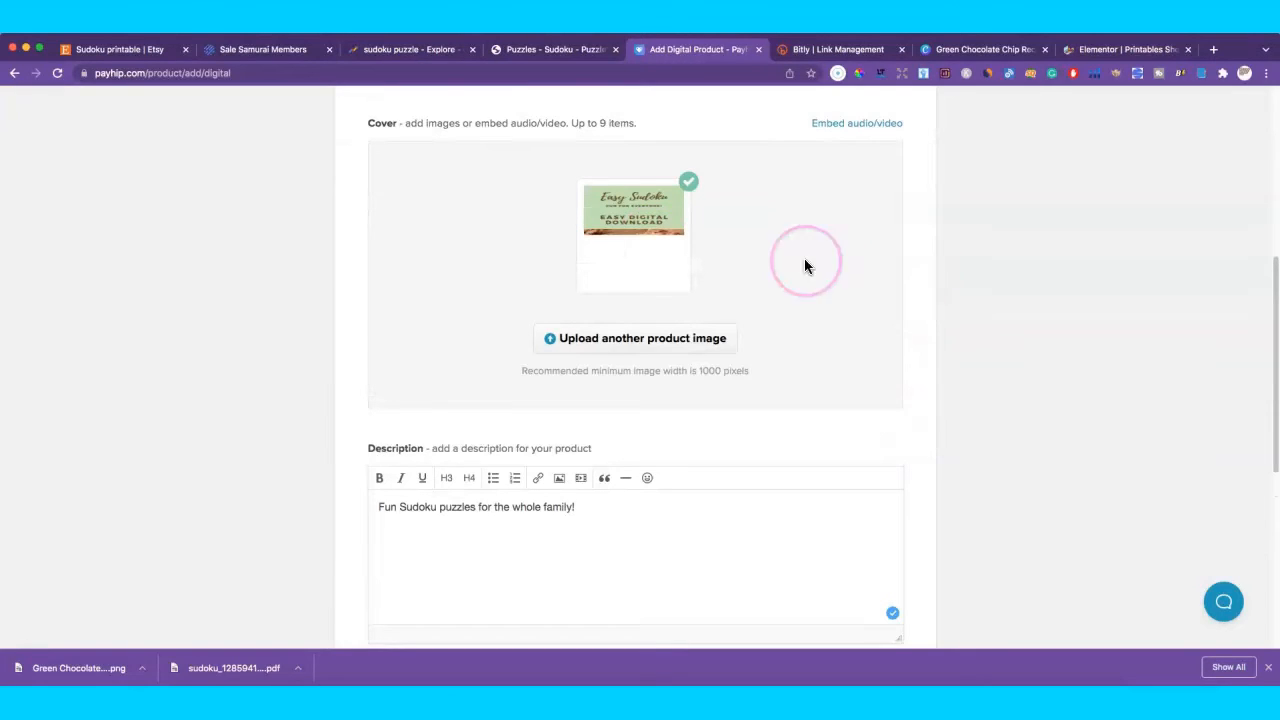
{"action": "scroll", "coordinate": [1085, 222], "scroll_direction": "up", "scroll_amount": 1}
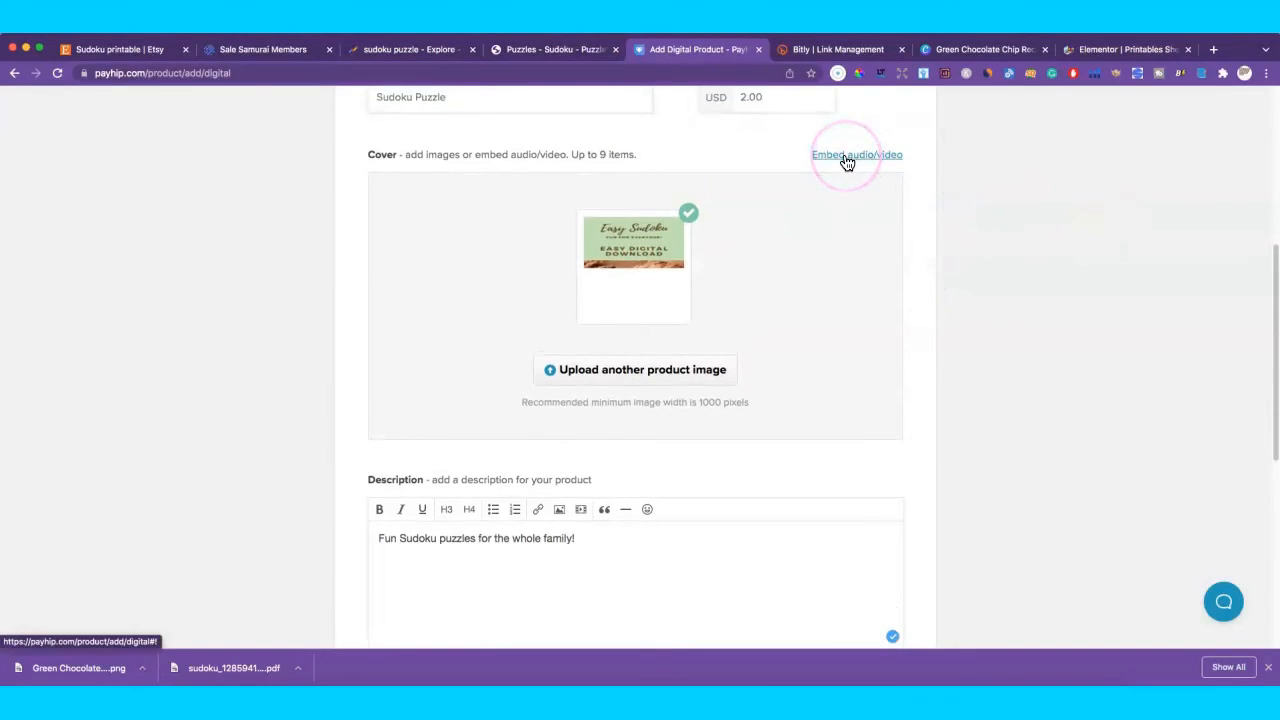
{"action": "scroll", "coordinate": [975, 180], "scroll_direction": "up", "scroll_amount": 3}
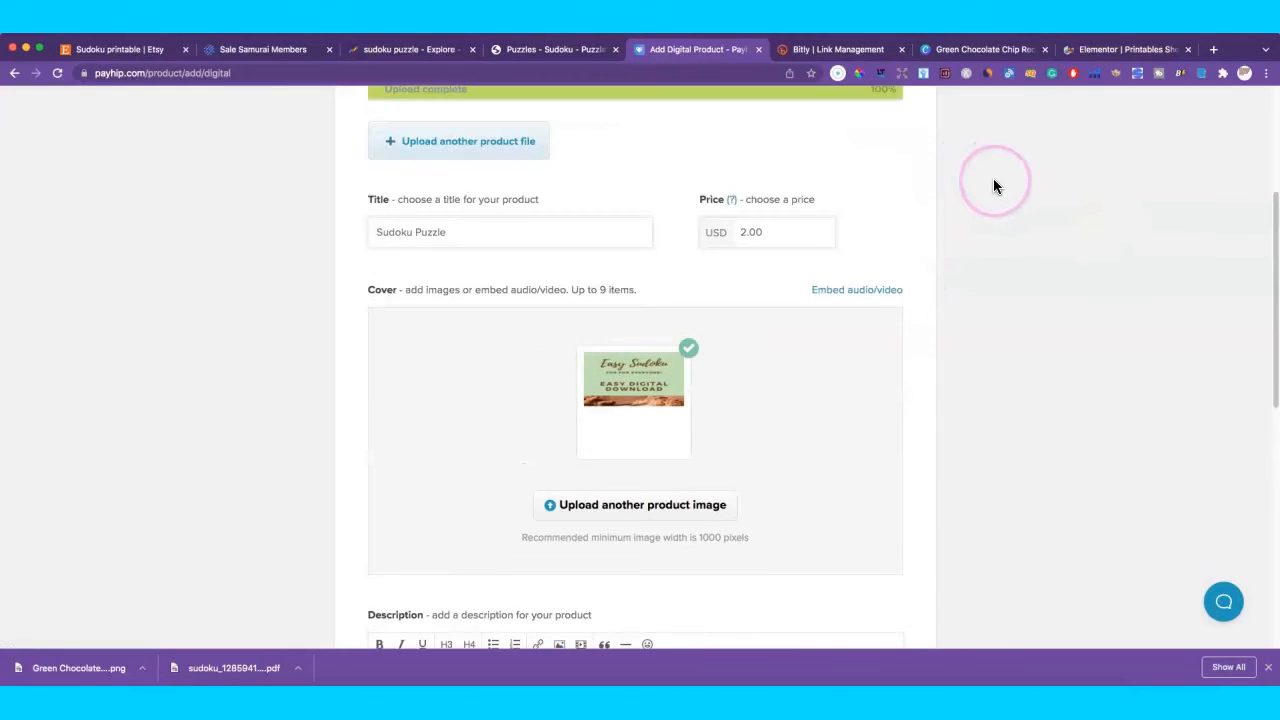
{"action": "scroll", "coordinate": [993, 180], "scroll_direction": "up", "scroll_amount": 3}
{"action": "scroll", "coordinate": [603, 466], "scroll_direction": "down", "scroll_amount": 8}
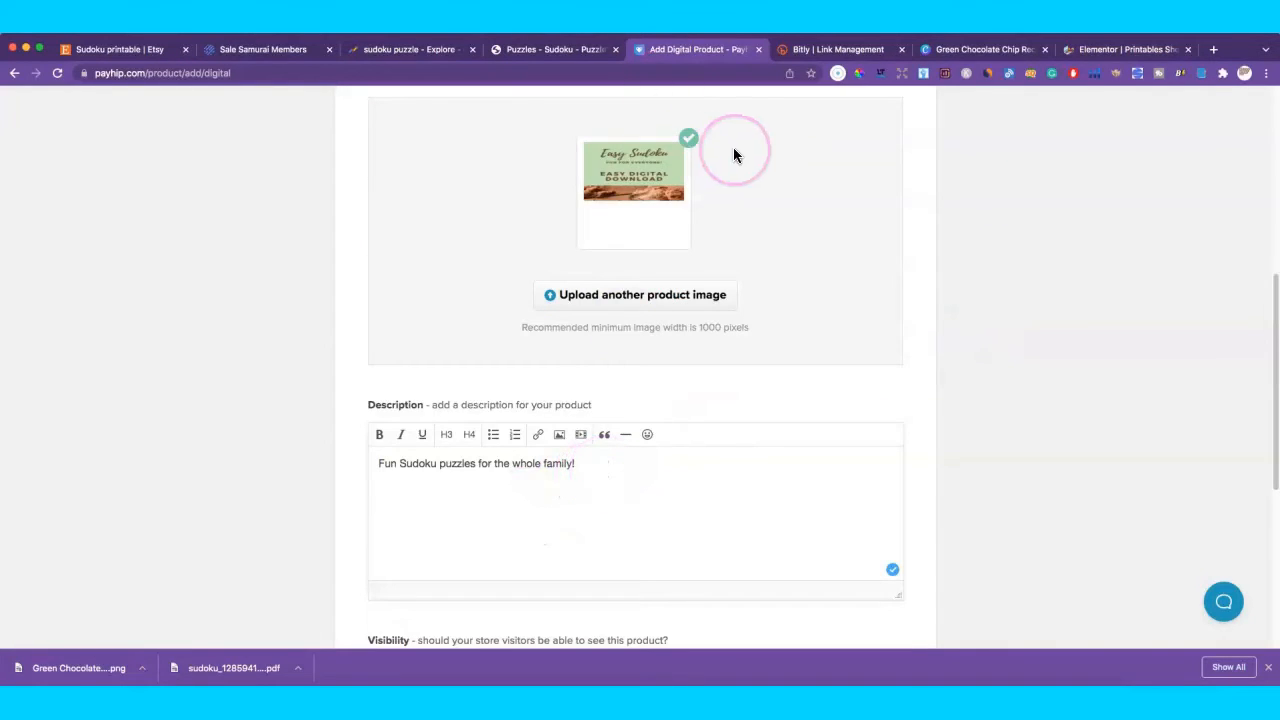
{"action": "left_click", "coordinate": [1010, 263]}
{"action": "scroll", "coordinate": [1010, 263], "scroll_direction": "down", "scroll_amount": 4}
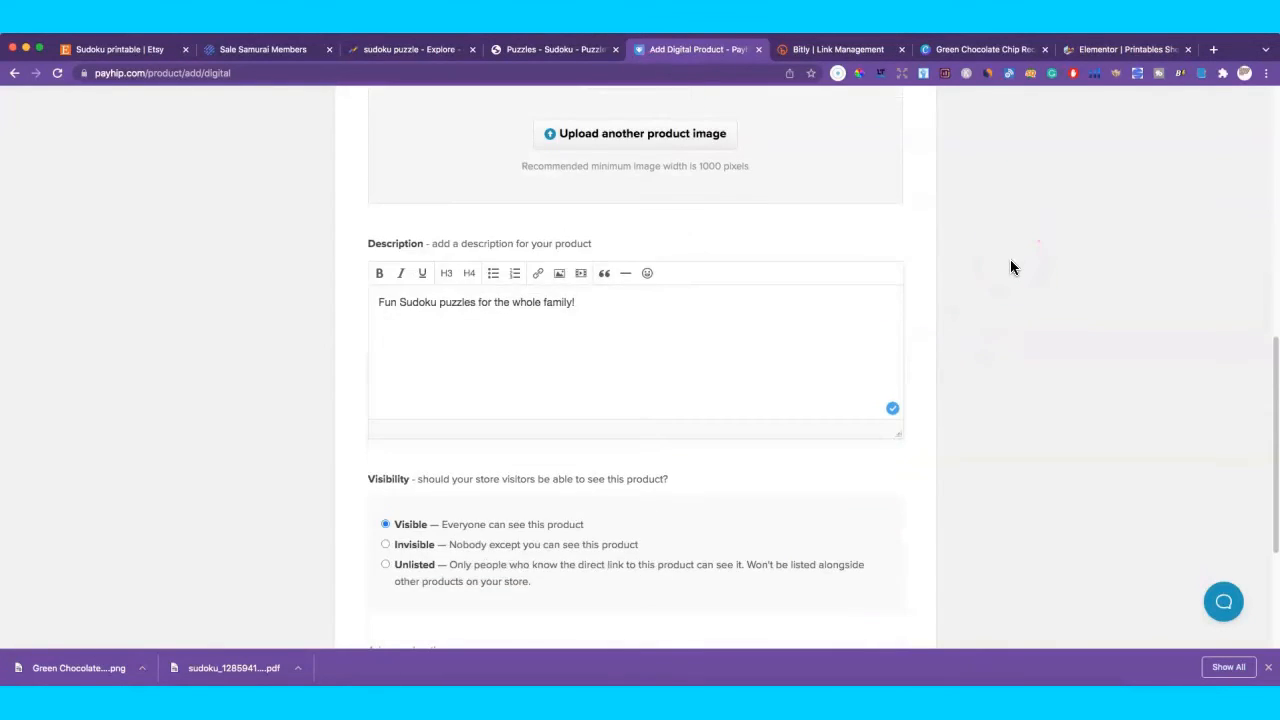
{"action": "scroll", "coordinate": [1000, 268], "scroll_direction": "up", "scroll_amount": 1}
{"action": "left_click", "coordinate": [591, 330]}
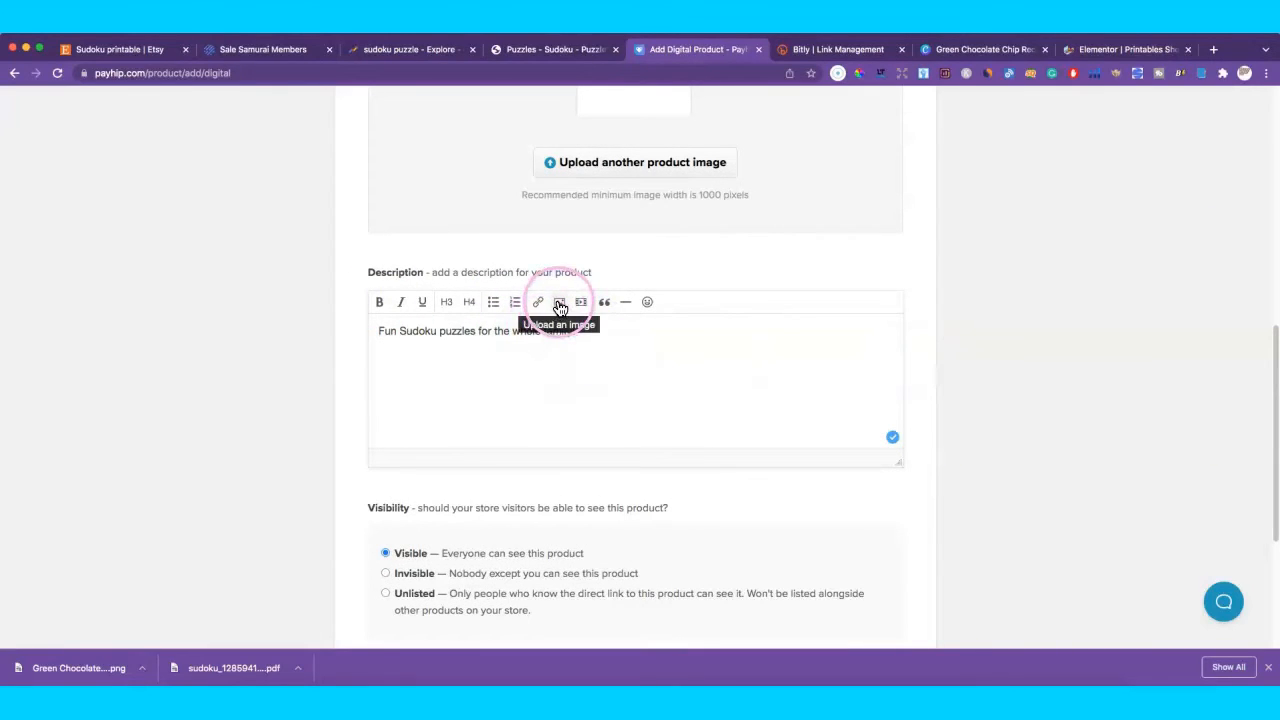
{"action": "scroll", "coordinate": [848, 369], "scroll_direction": "up", "scroll_amount": 4}
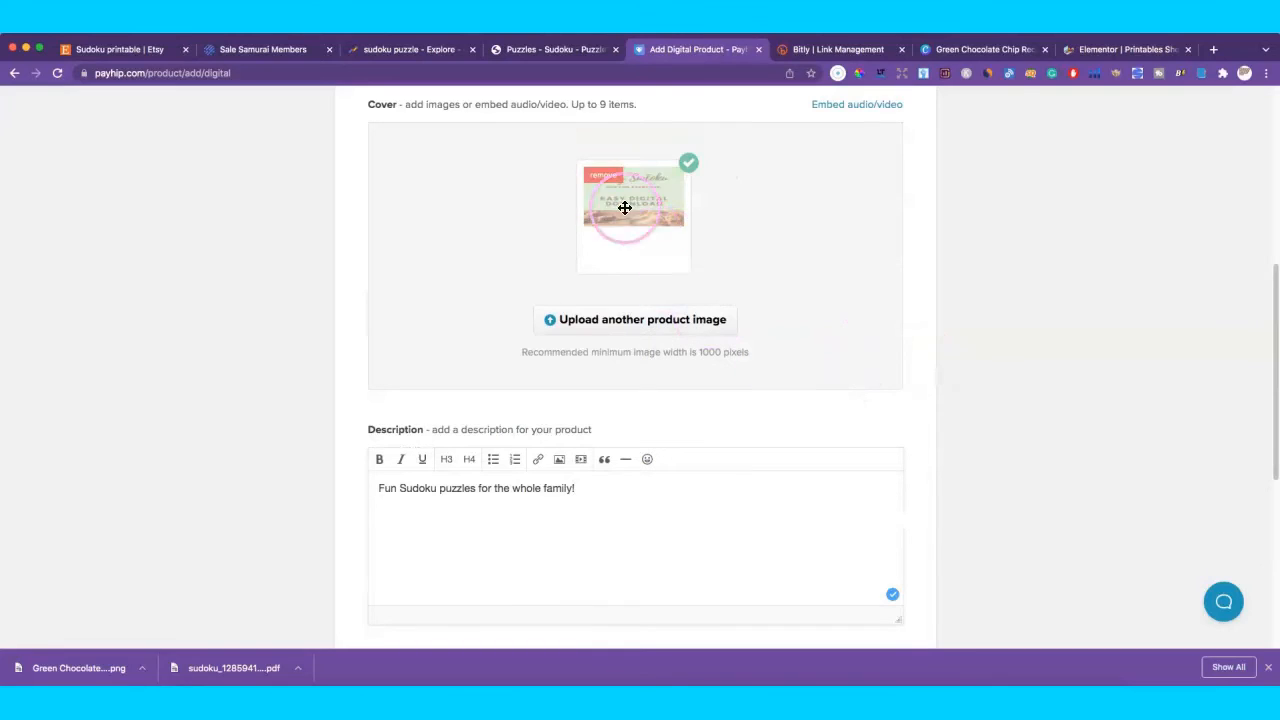
{"action": "left_click", "coordinate": [825, 337]}
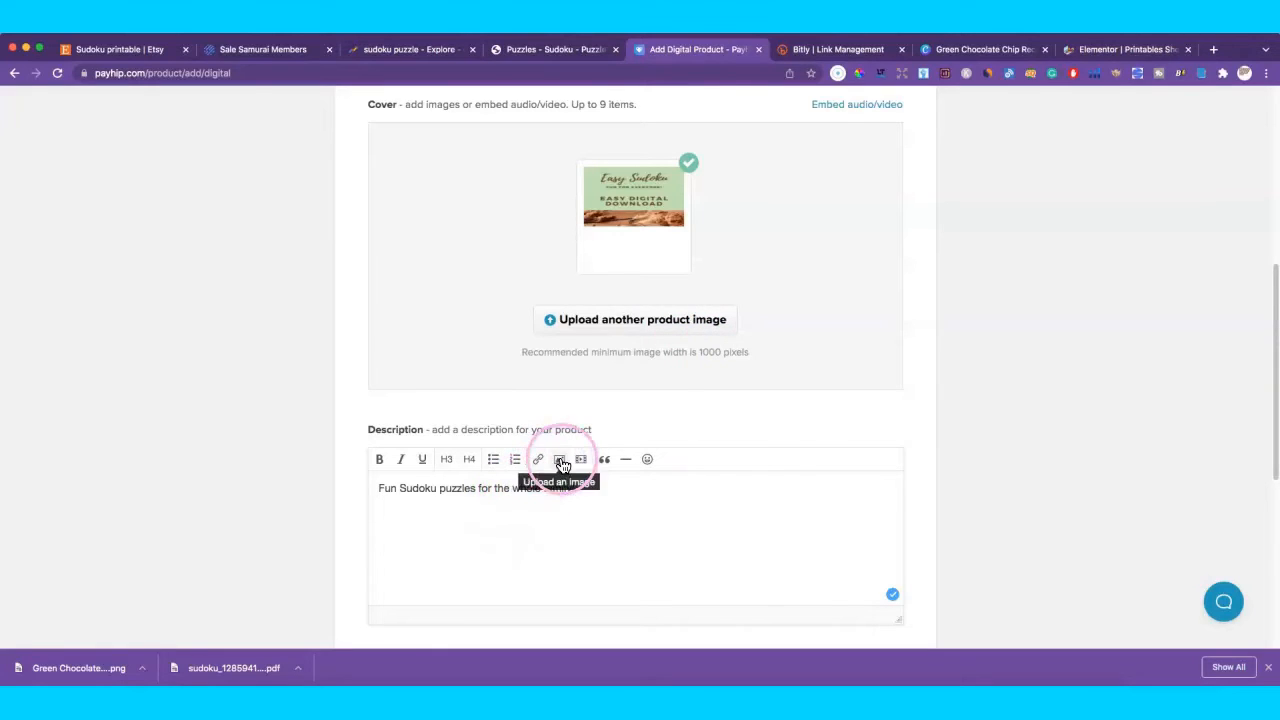
Add the Sudoku Puzzle product to the store with its current settings and open its product page.
{"action": "scroll", "coordinate": [900, 466], "scroll_direction": "down", "scroll_amount": 8}
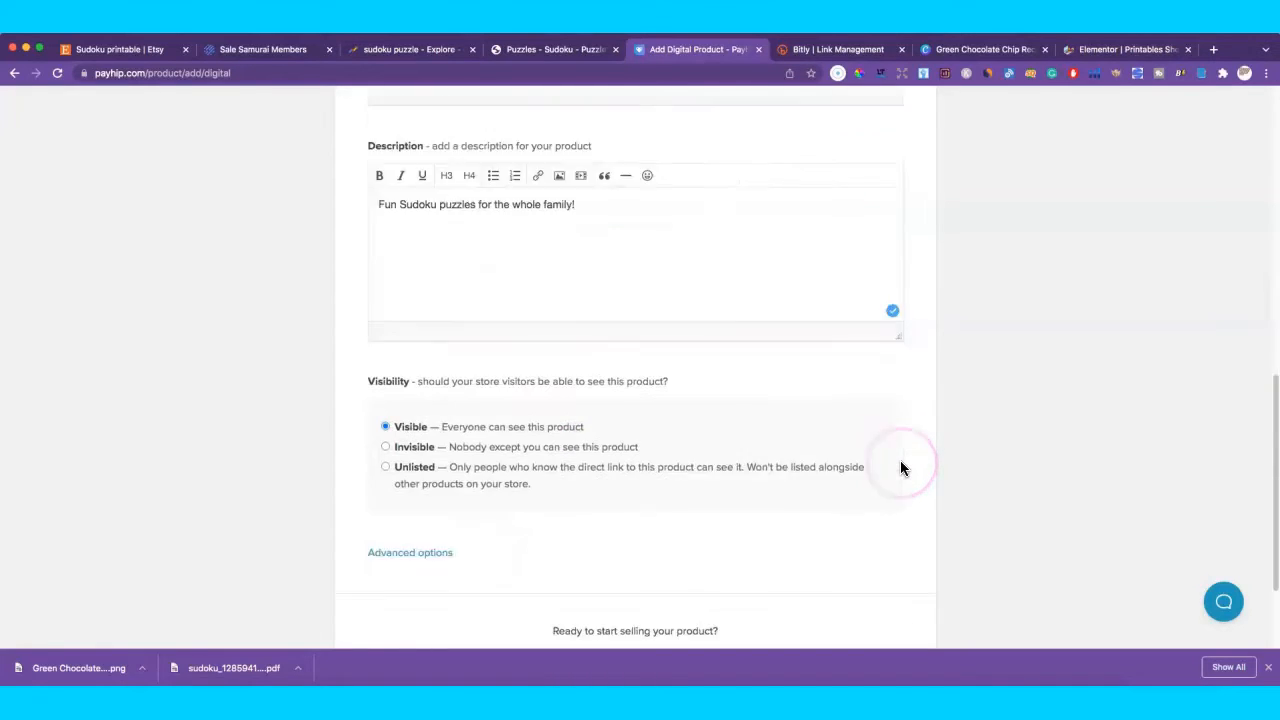
{"action": "left_click", "coordinate": [621, 531]}
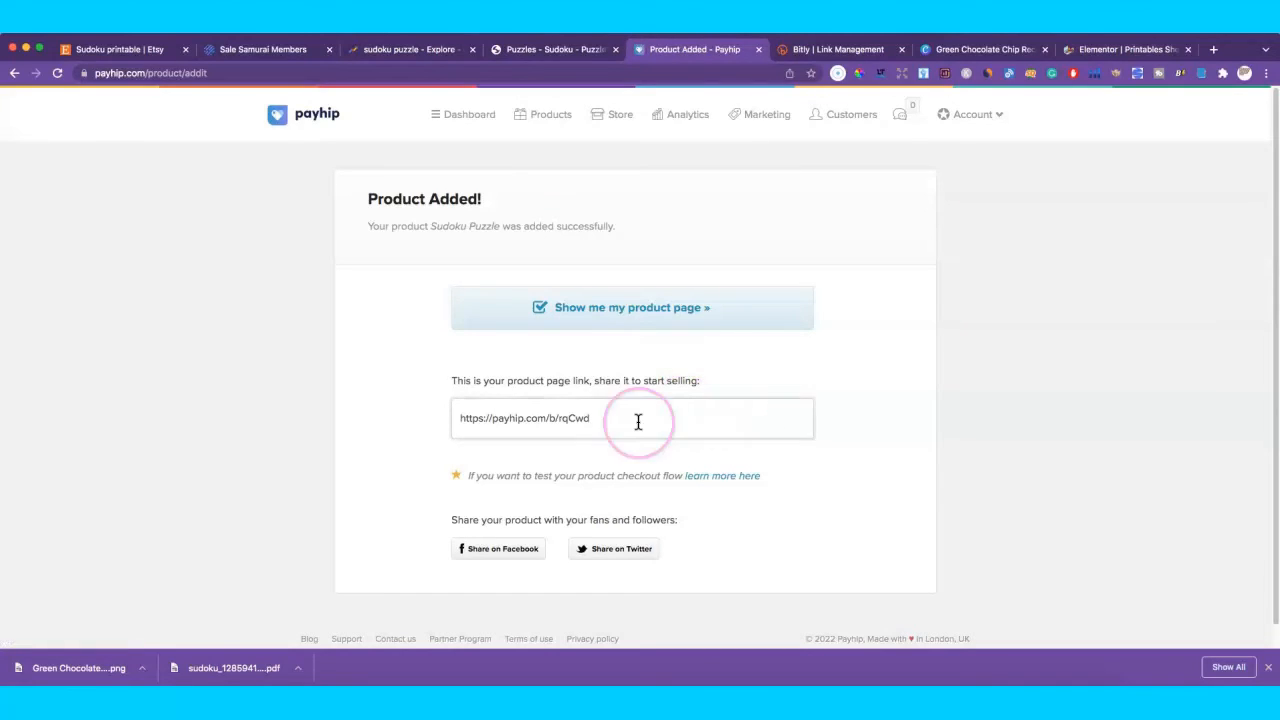
{"action": "left_click", "coordinate": [638, 315]}
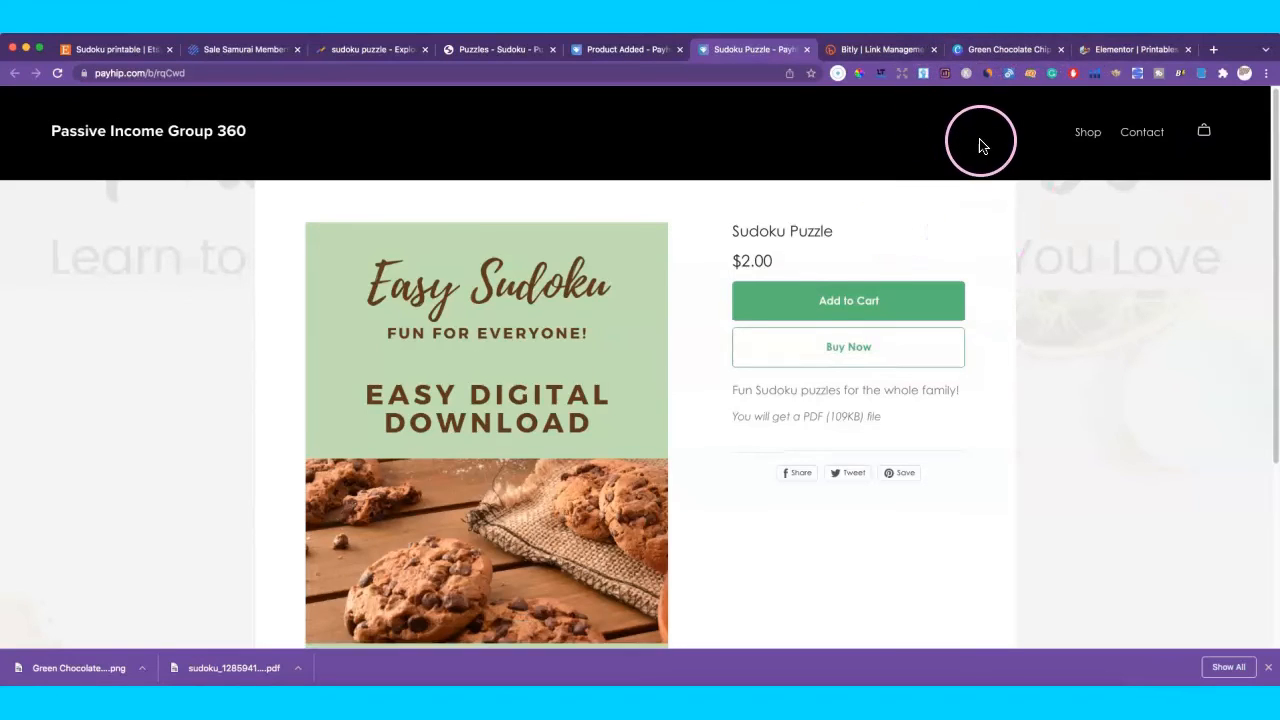
Close the product page and switch back to the Pinterest graphic in Canva.
{"action": "left_click", "coordinate": [614, 49]}
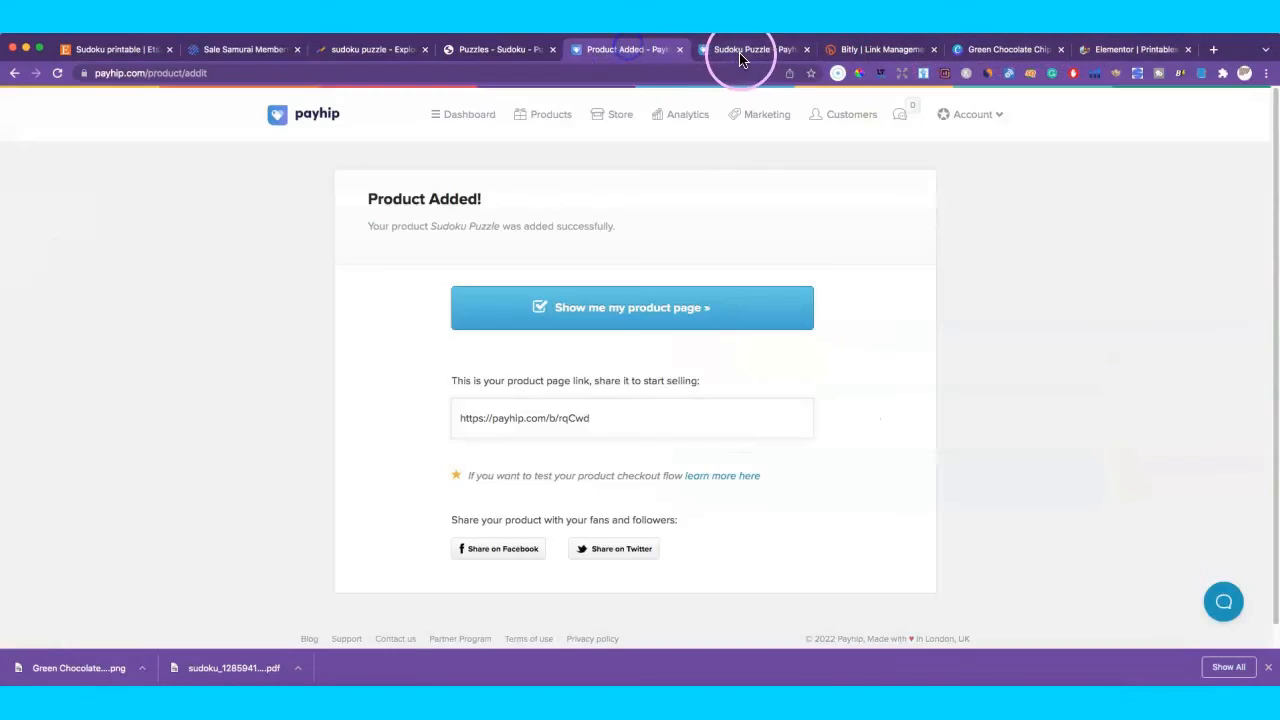
{"action": "left_click", "coordinate": [752, 49]}
{"action": "left_click", "coordinate": [806, 50]}
{"action": "left_click", "coordinate": [930, 49]}
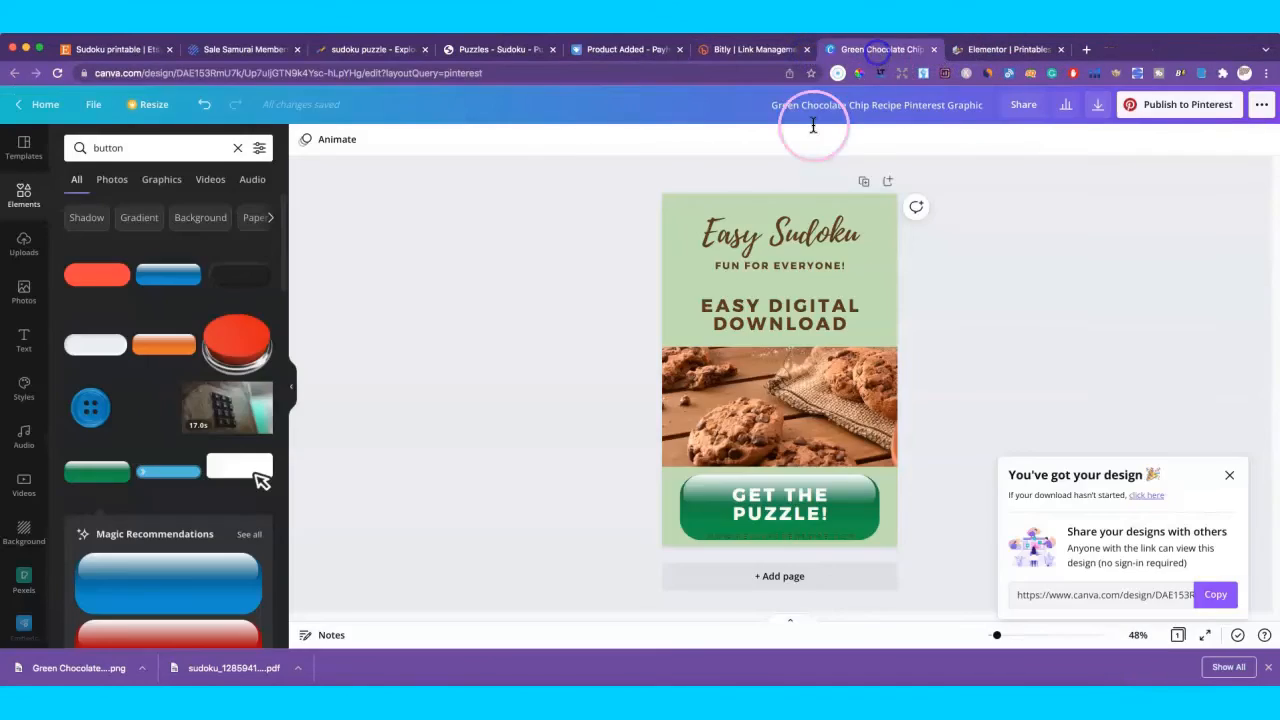
Search the photo library for "sudoku" and delete the cookie photo from the graphic.
{"action": "left_click", "coordinate": [748, 385]}
{"action": "left_click", "coordinate": [23, 290]}
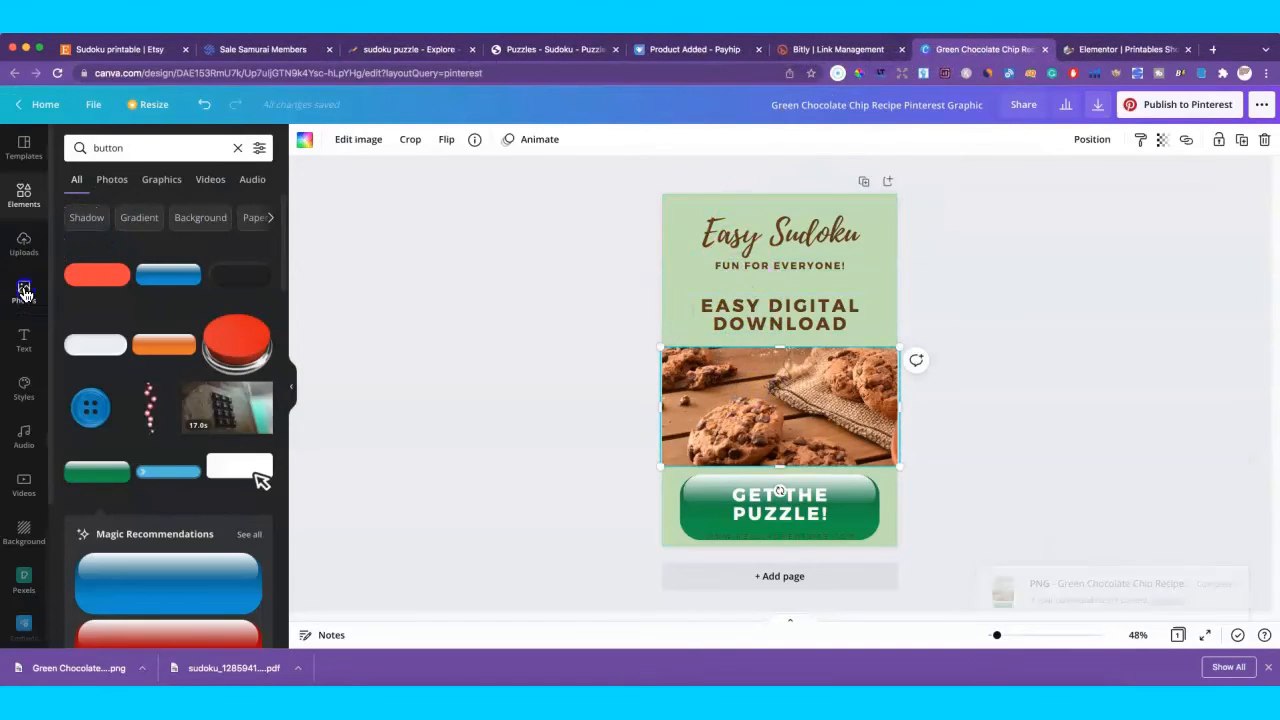
{"action": "left_click", "coordinate": [130, 143]}
{"action": "type", "text": "su"}
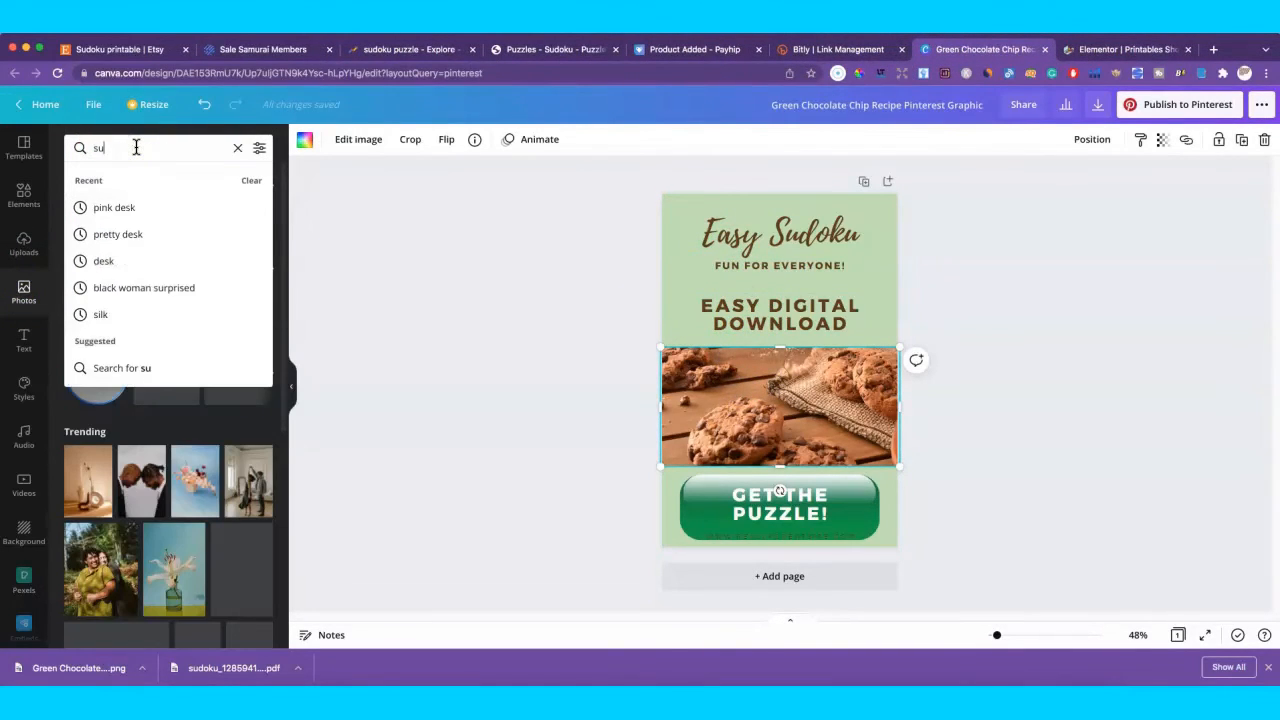
{"action": "type", "text": "doku"}
{"action": "key", "text": "Return"}
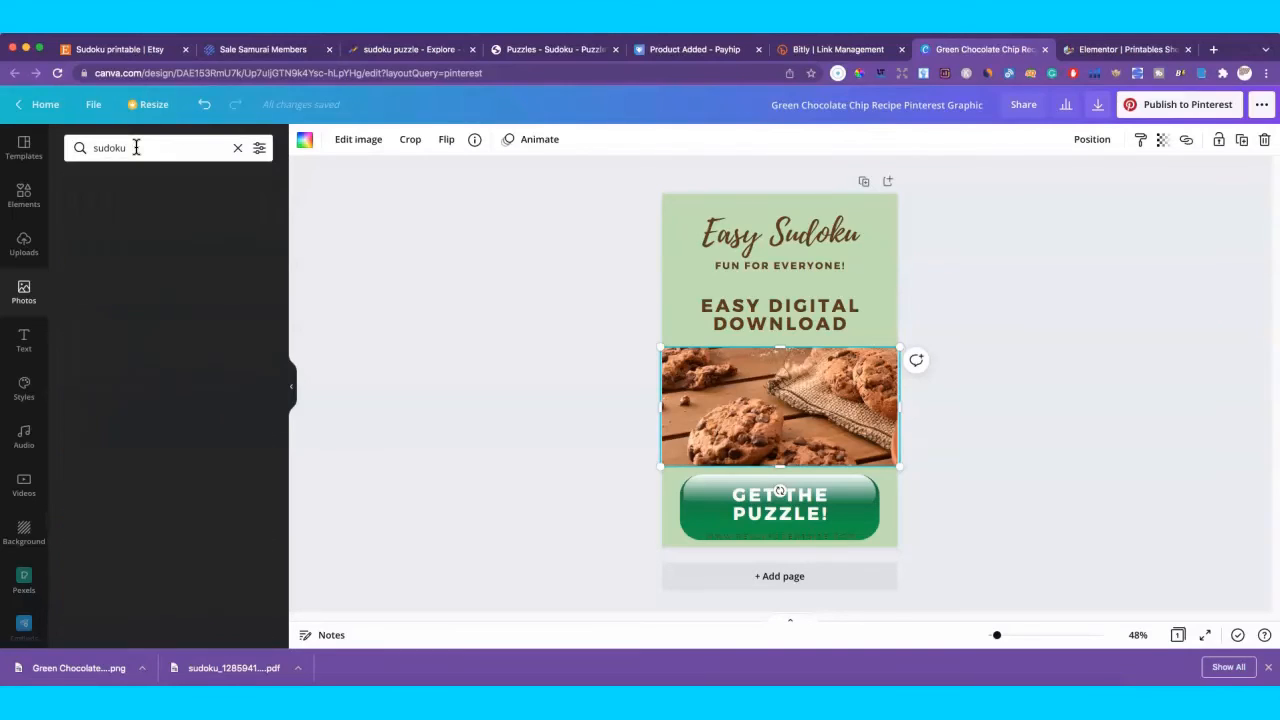
{"action": "left_click", "coordinate": [746, 381]}
{"action": "key", "text": "Delete"}
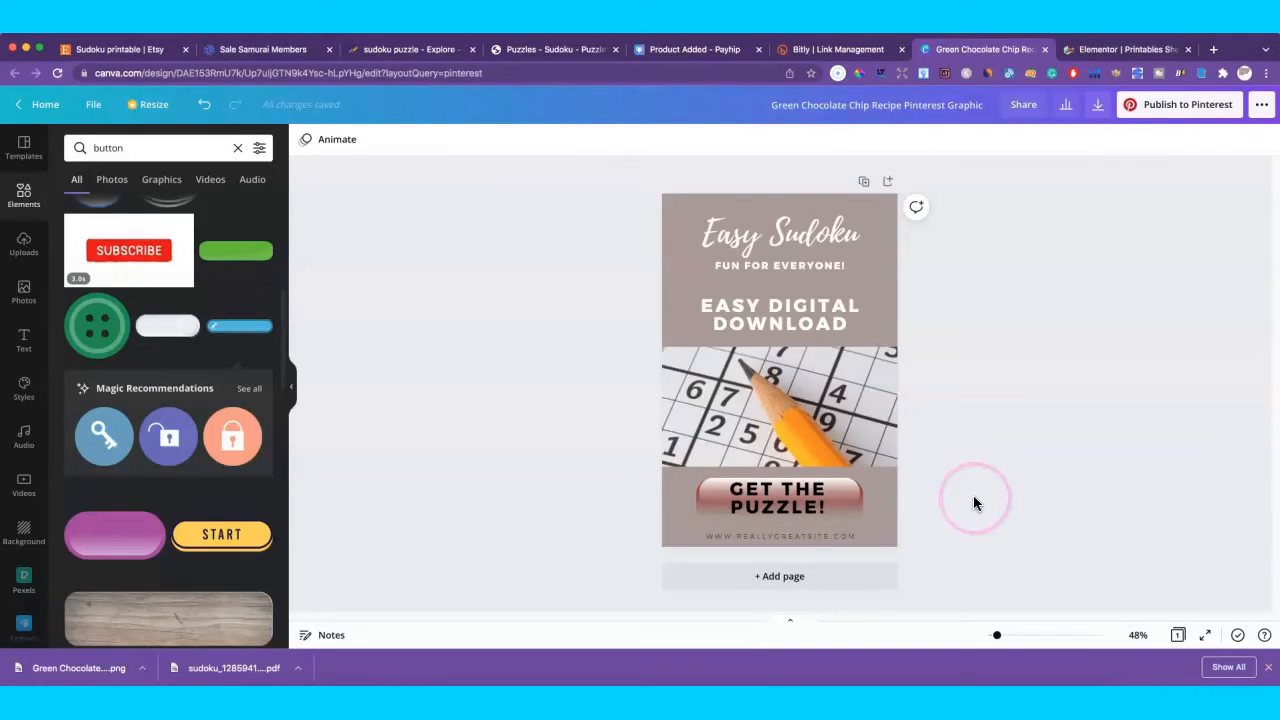
Download the redesigned brown graphic with the sudoku and pencil photo as a PNG file.
{"action": "left_click", "coordinate": [1099, 108]}
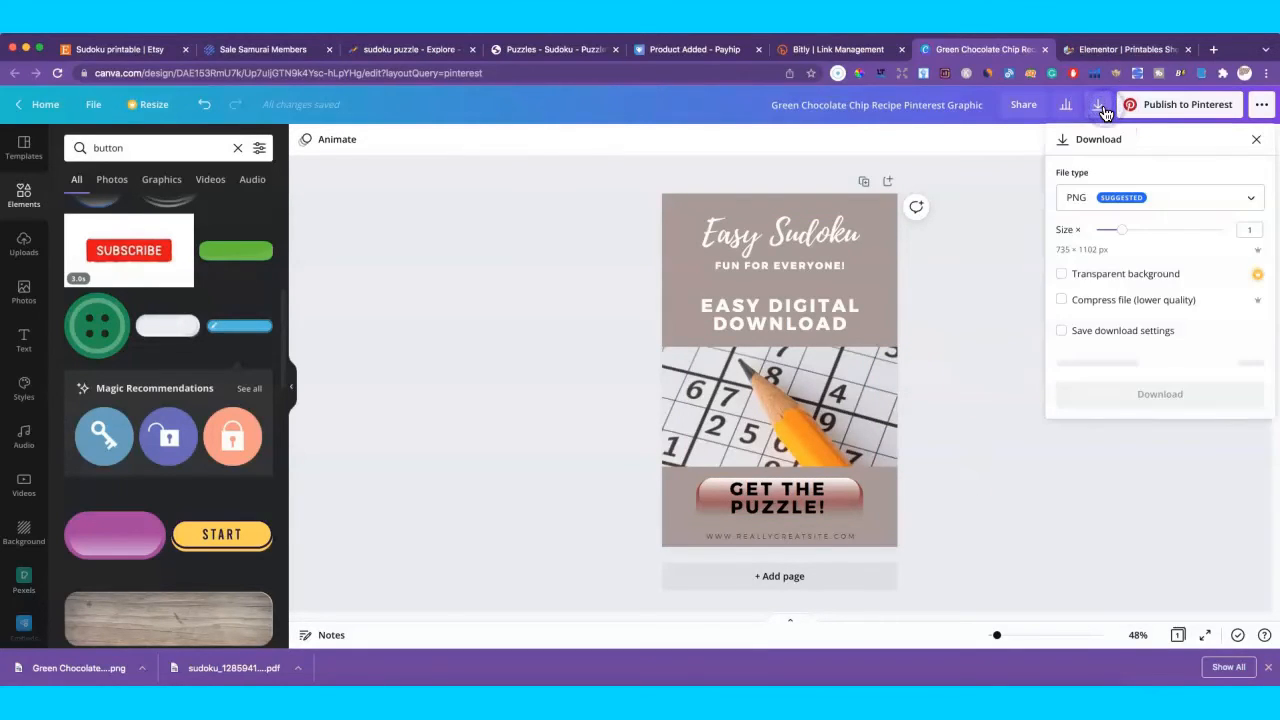
{"action": "left_click", "coordinate": [1089, 388]}
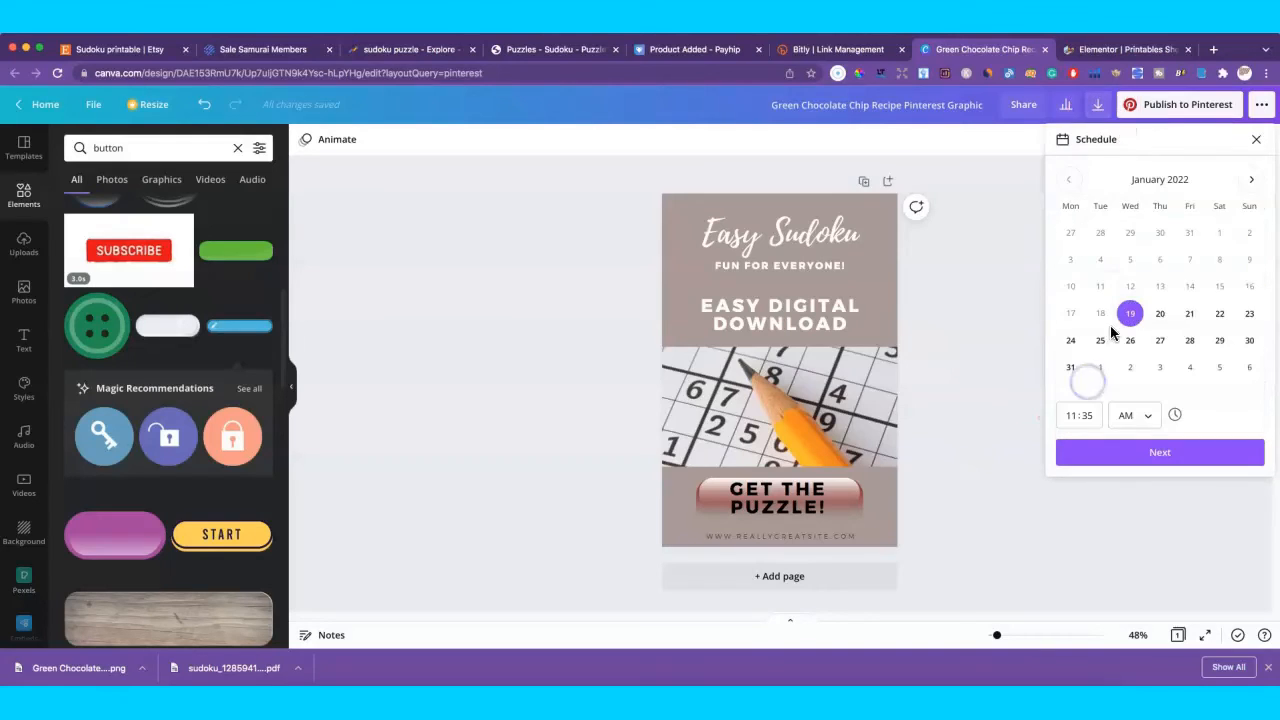
{"action": "left_click", "coordinate": [1256, 140]}
{"action": "left_click", "coordinate": [1099, 106]}
{"action": "left_click", "coordinate": [1118, 386]}
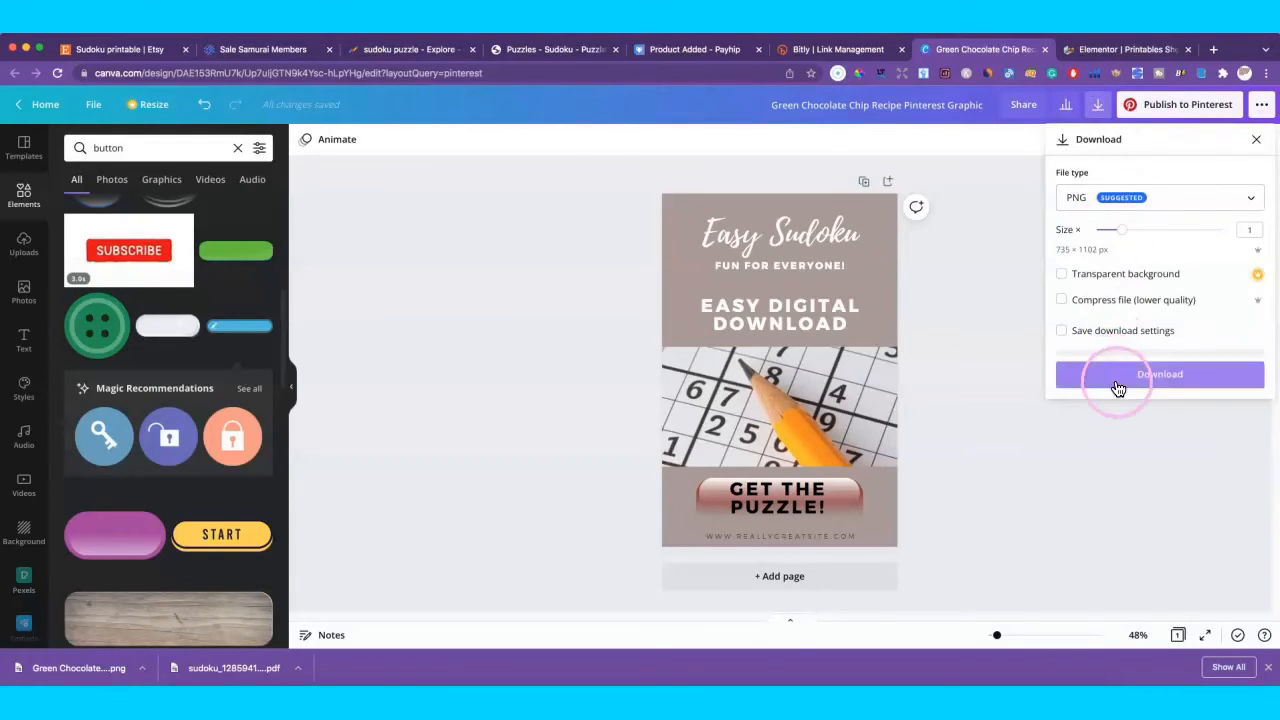
{"action": "left_click", "coordinate": [1114, 383]}
{"action": "left_click", "coordinate": [1097, 107]}
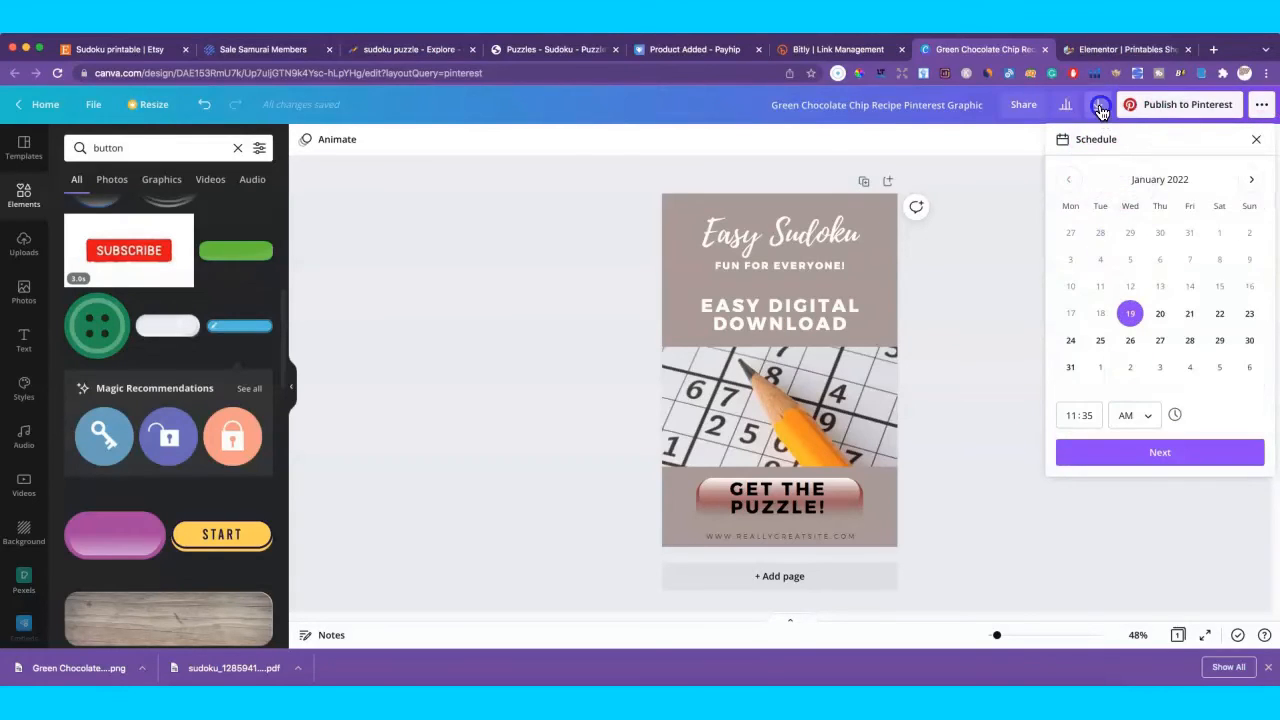
{"action": "left_click", "coordinate": [1107, 444]}
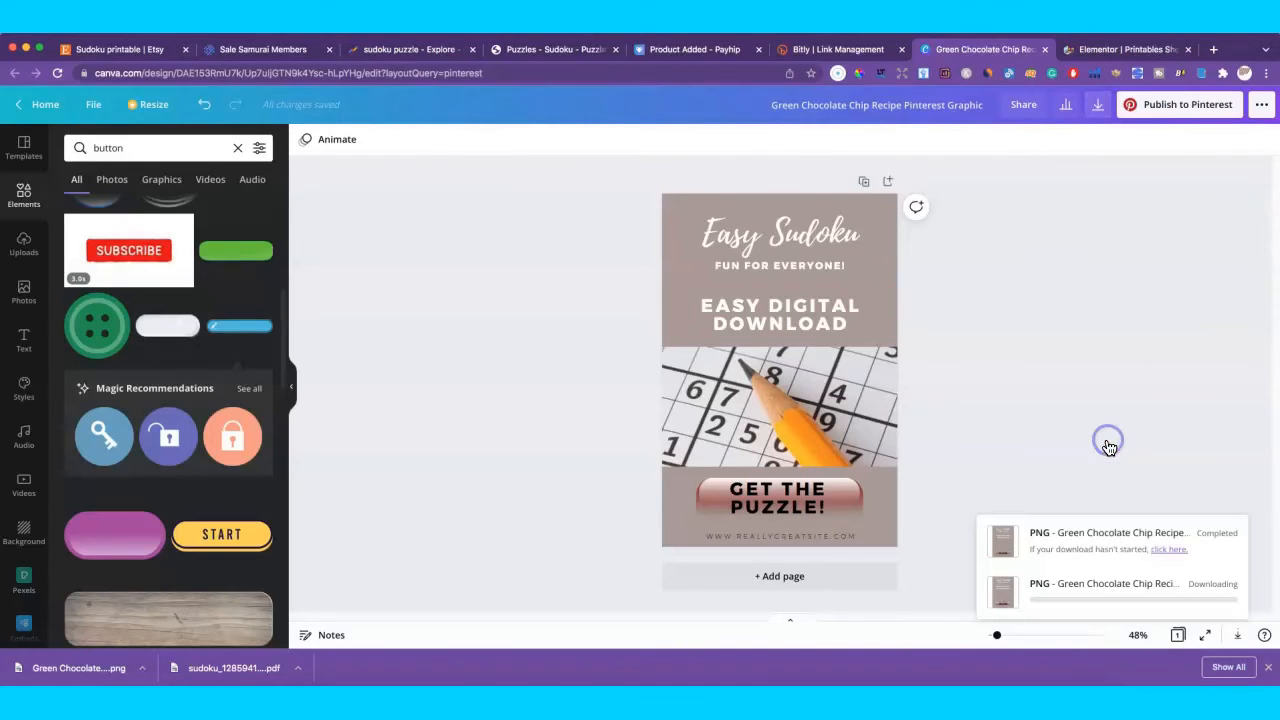
Switch to Payhip and open the Sudoku Puzzle listing for editing from the product list.
{"action": "left_click", "coordinate": [698, 50]}
{"action": "left_click", "coordinate": [655, 319]}
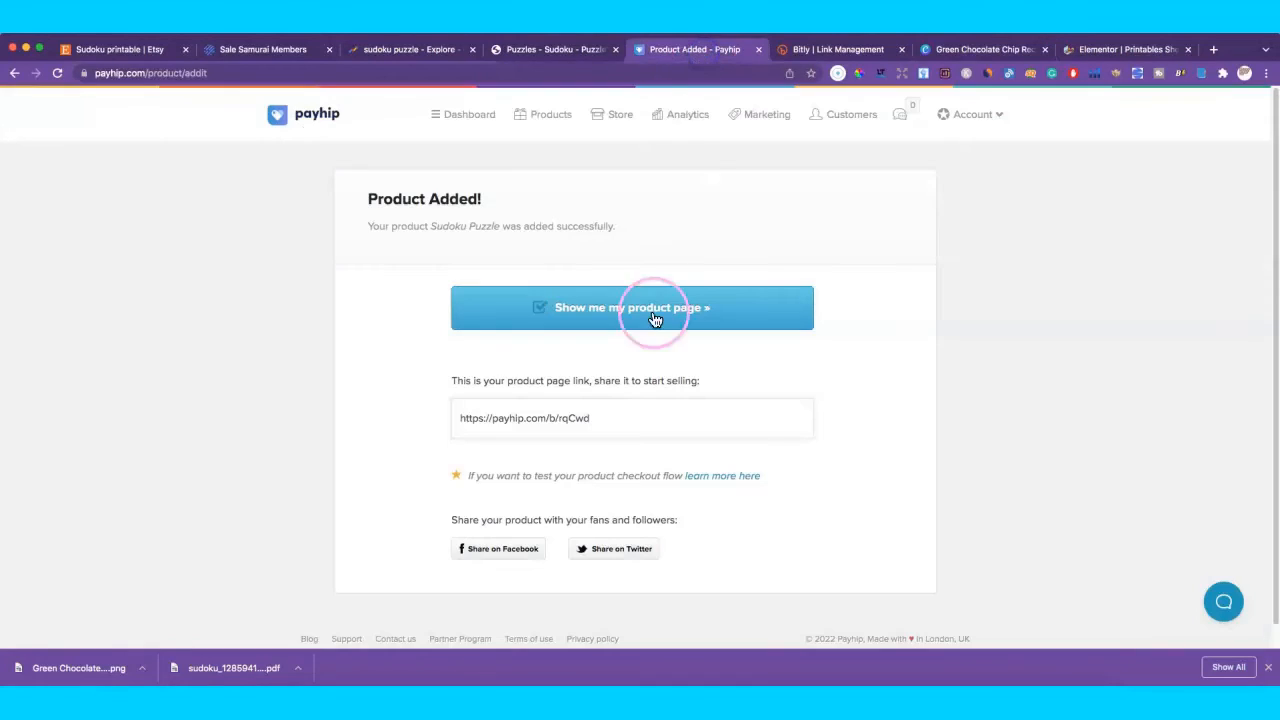
{"action": "left_click", "coordinate": [555, 118]}
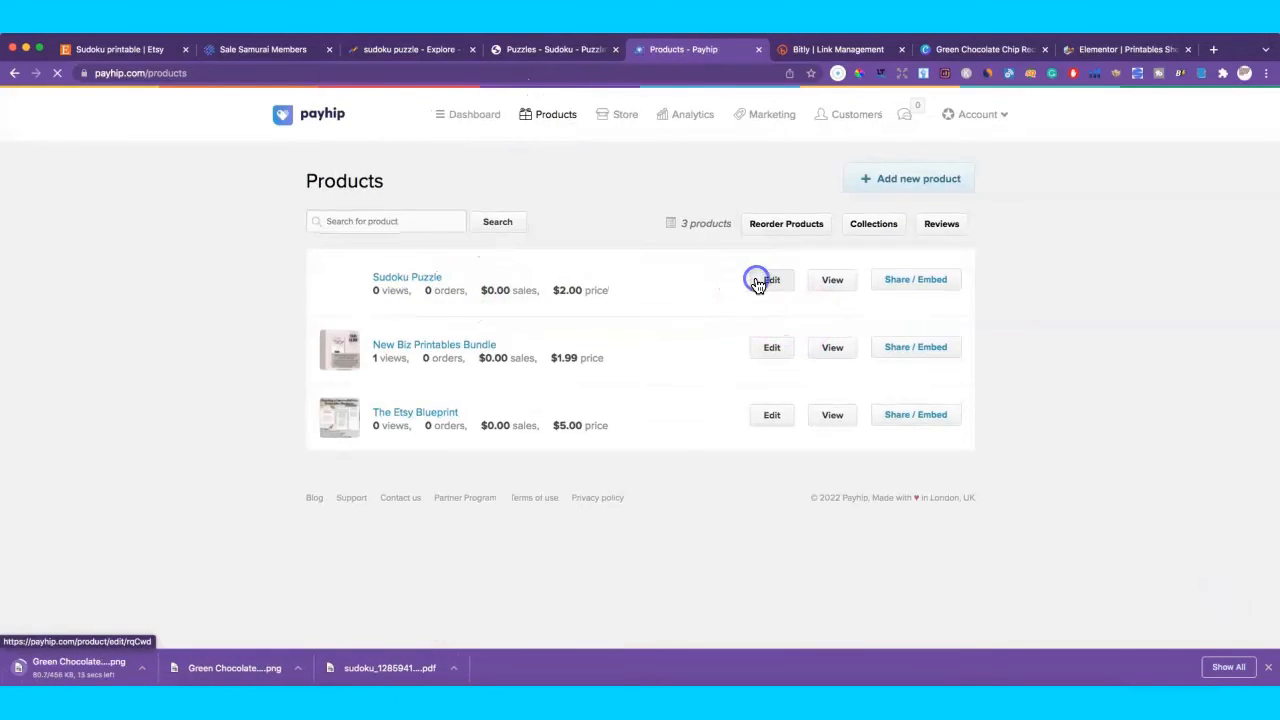
{"action": "left_click", "coordinate": [762, 279]}
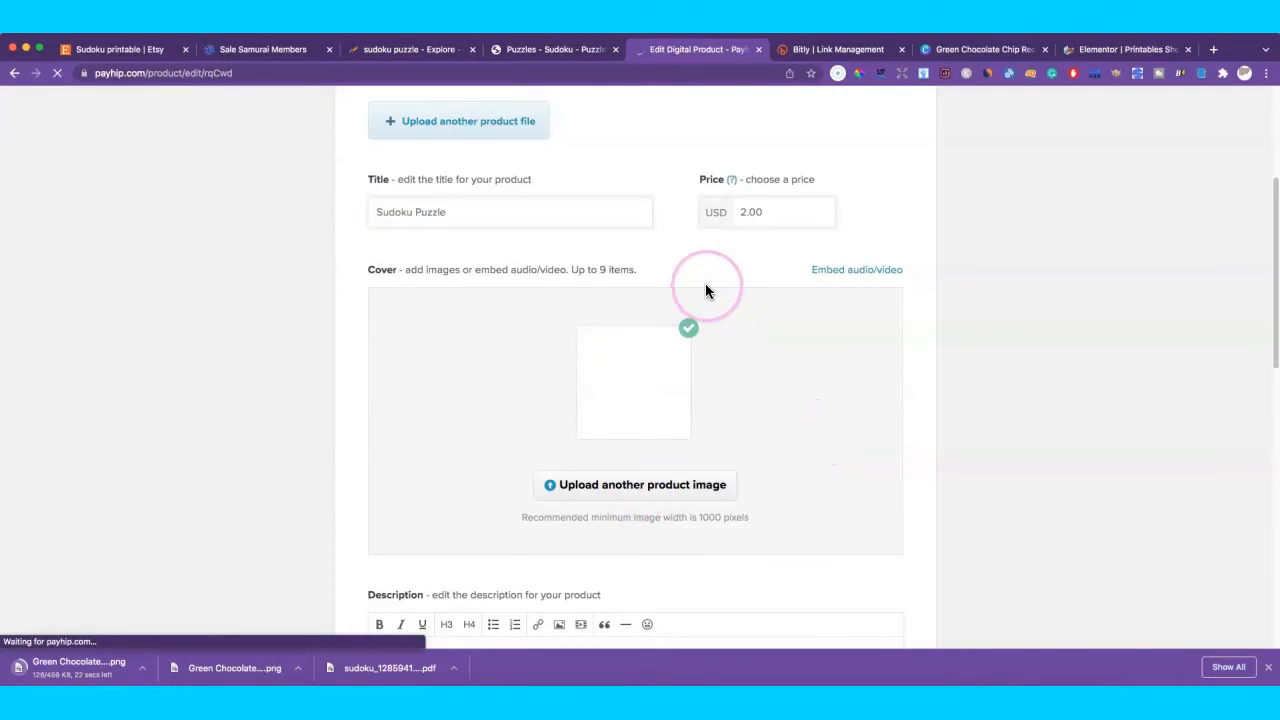
Remove the current cover image and upload "Green Chocolate Chip Recipe Pinterest Graphic (1).png" in its place.
{"action": "left_click", "coordinate": [608, 341]}
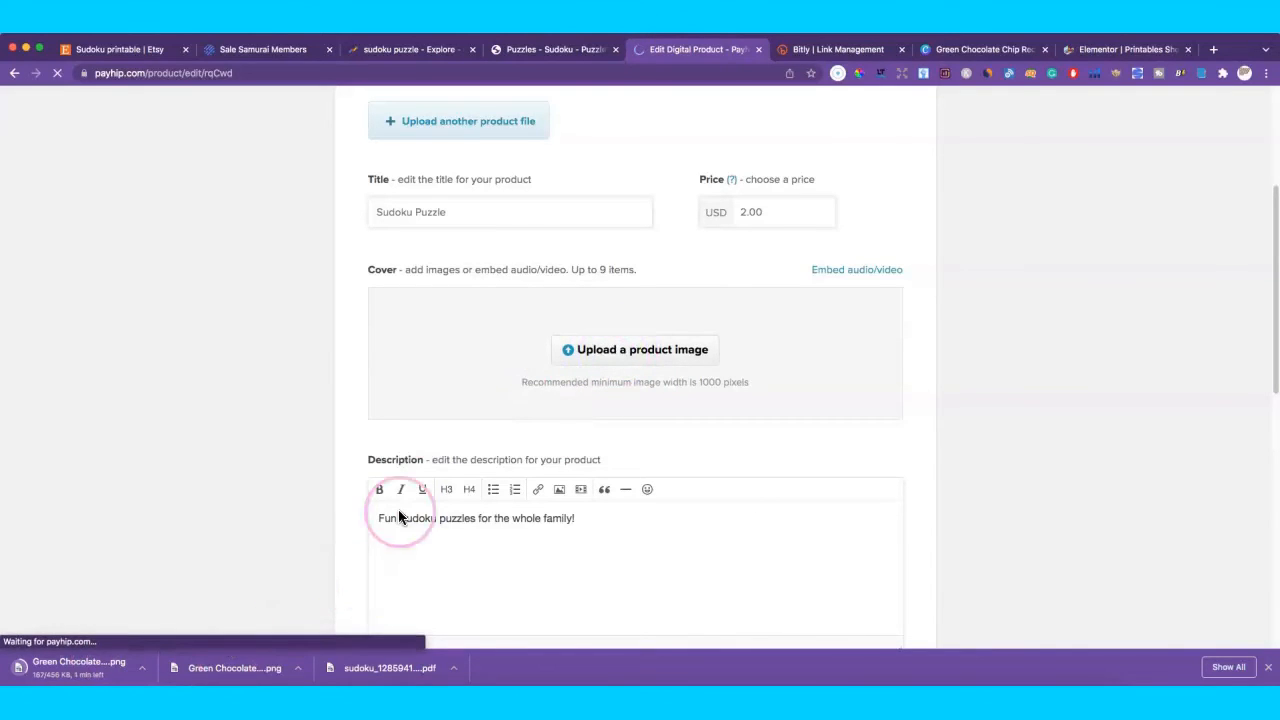
{"action": "left_click", "coordinate": [630, 352]}
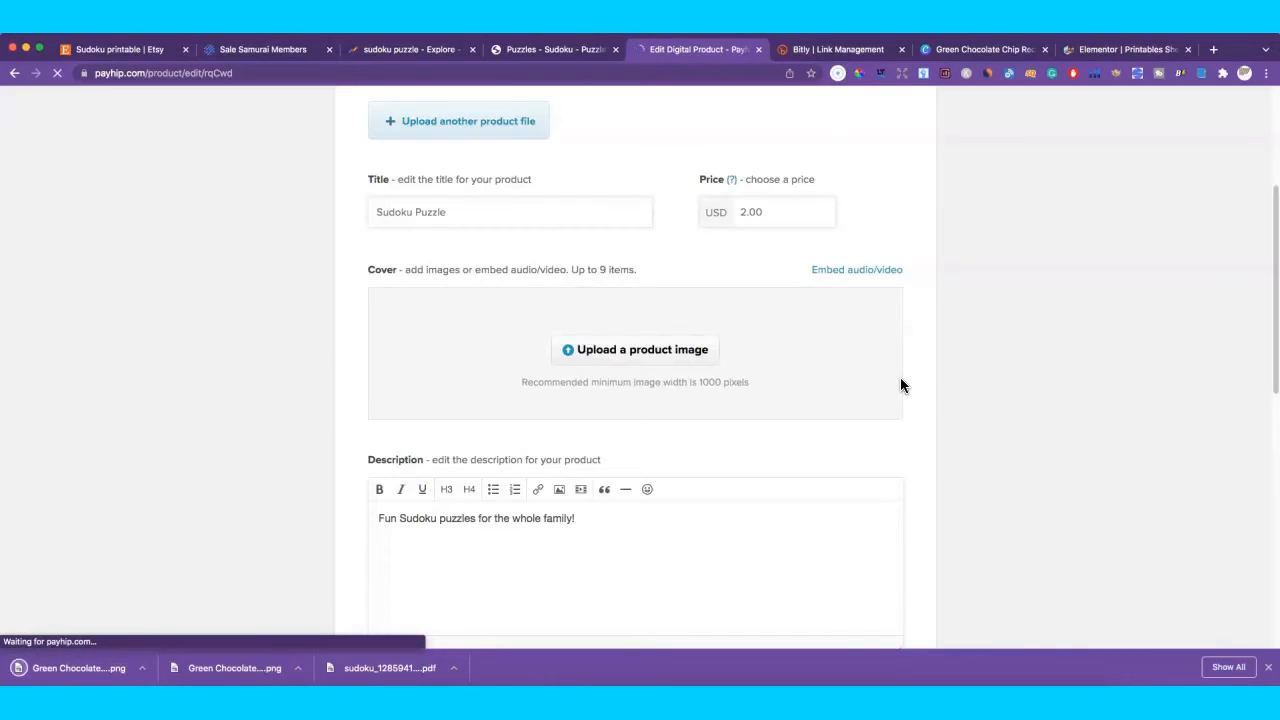
{"action": "left_click", "coordinate": [710, 345]}
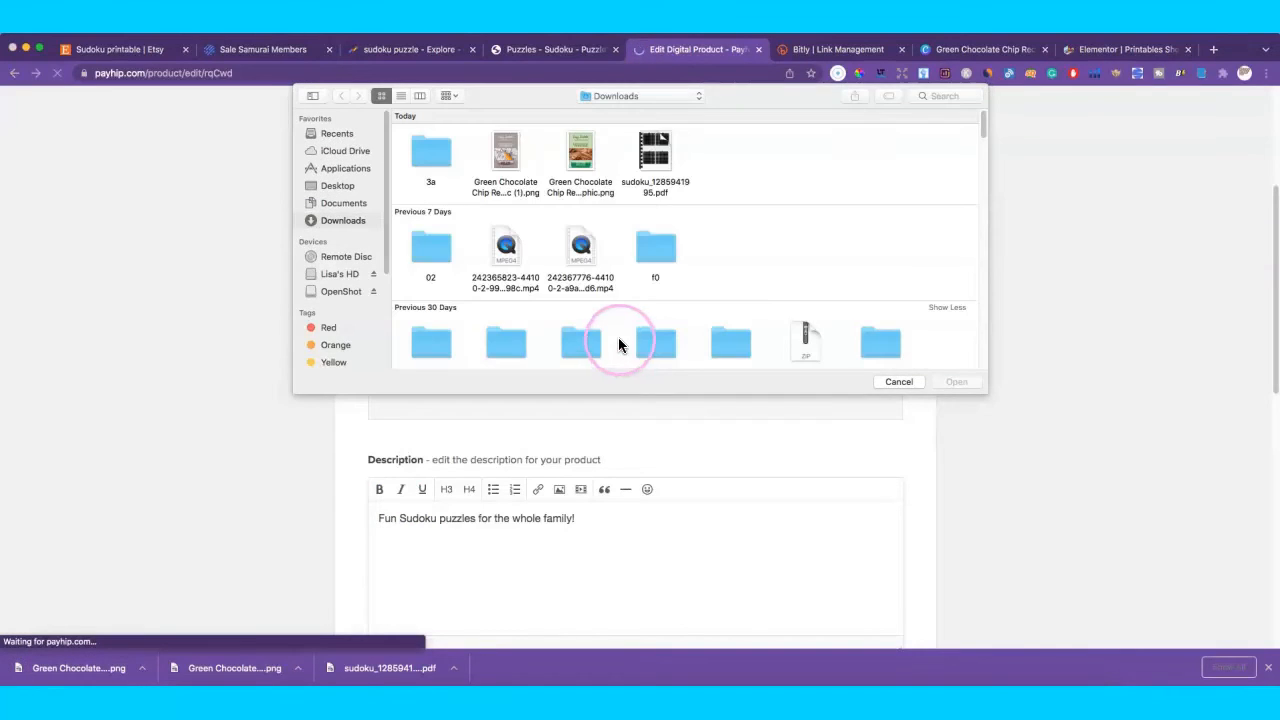
{"action": "left_click", "coordinate": [520, 156]}
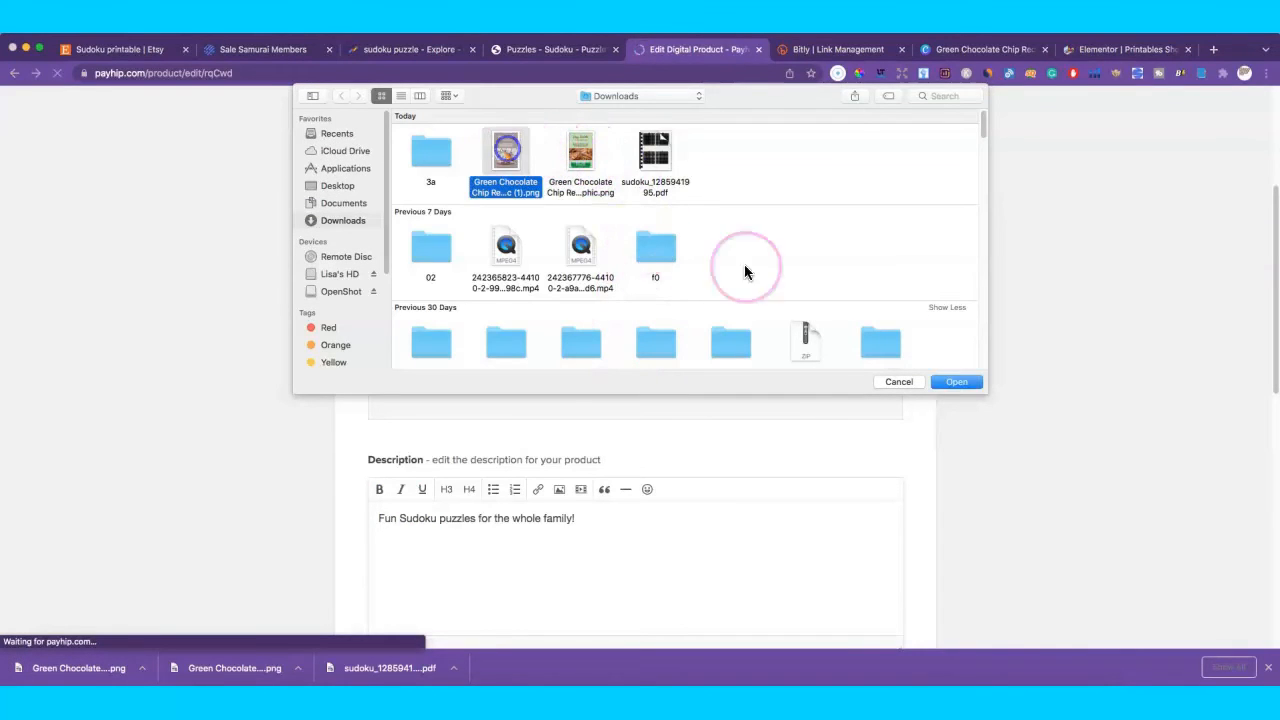
{"action": "left_click", "coordinate": [958, 382]}
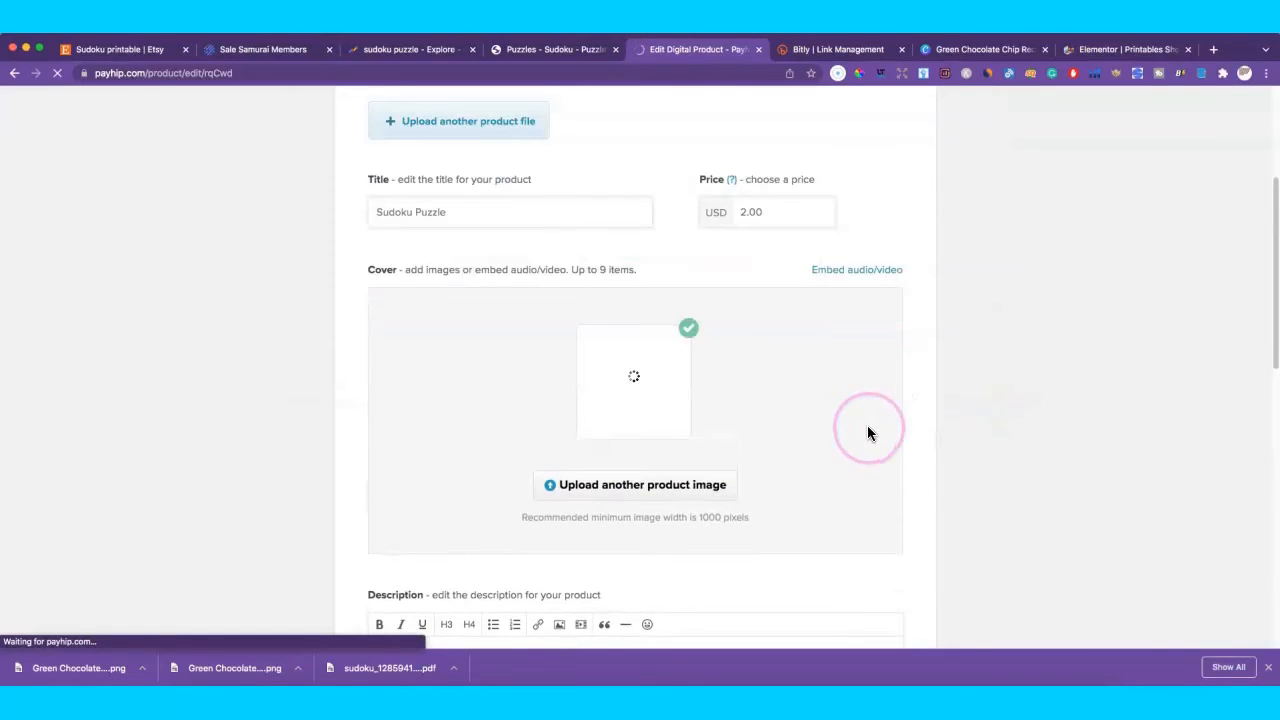
Review the visibility and advanced options of the Sudoku Puzzle listing and save the product changes.
{"action": "scroll", "coordinate": [852, 440], "scroll_direction": "down", "scroll_amount": 15}
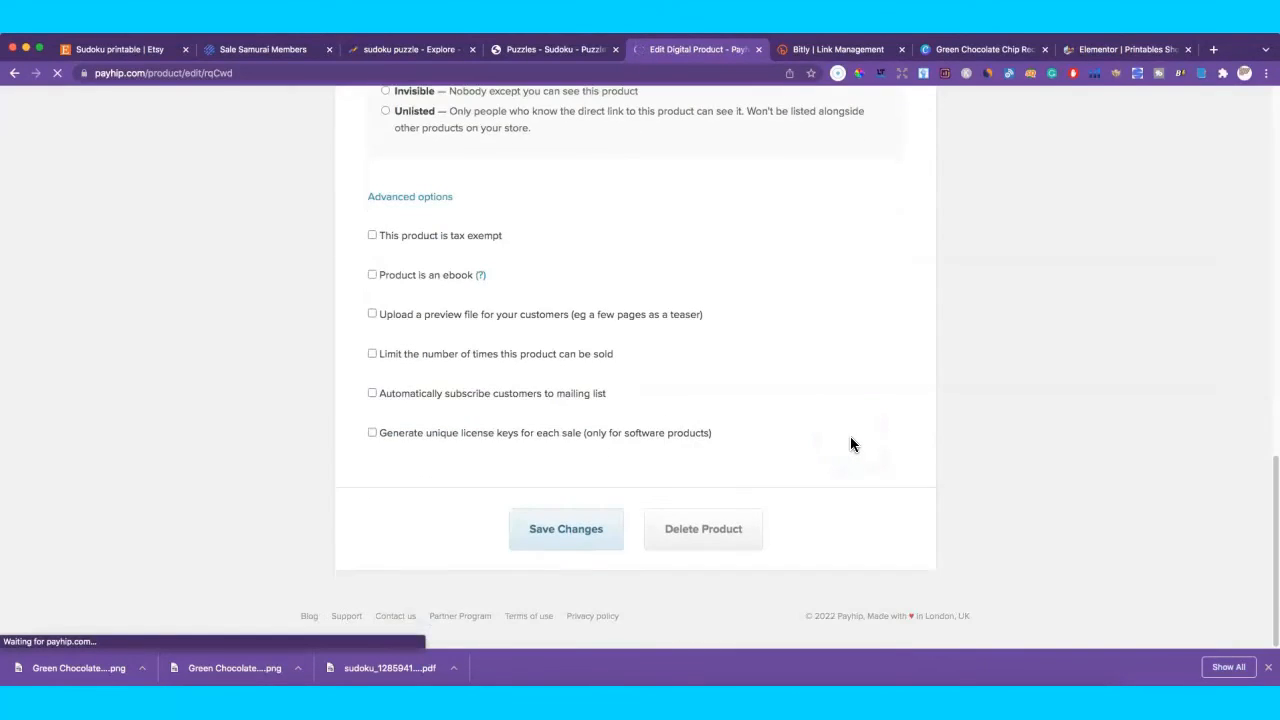
{"action": "scroll", "coordinate": [856, 435], "scroll_direction": "down", "scroll_amount": 7}
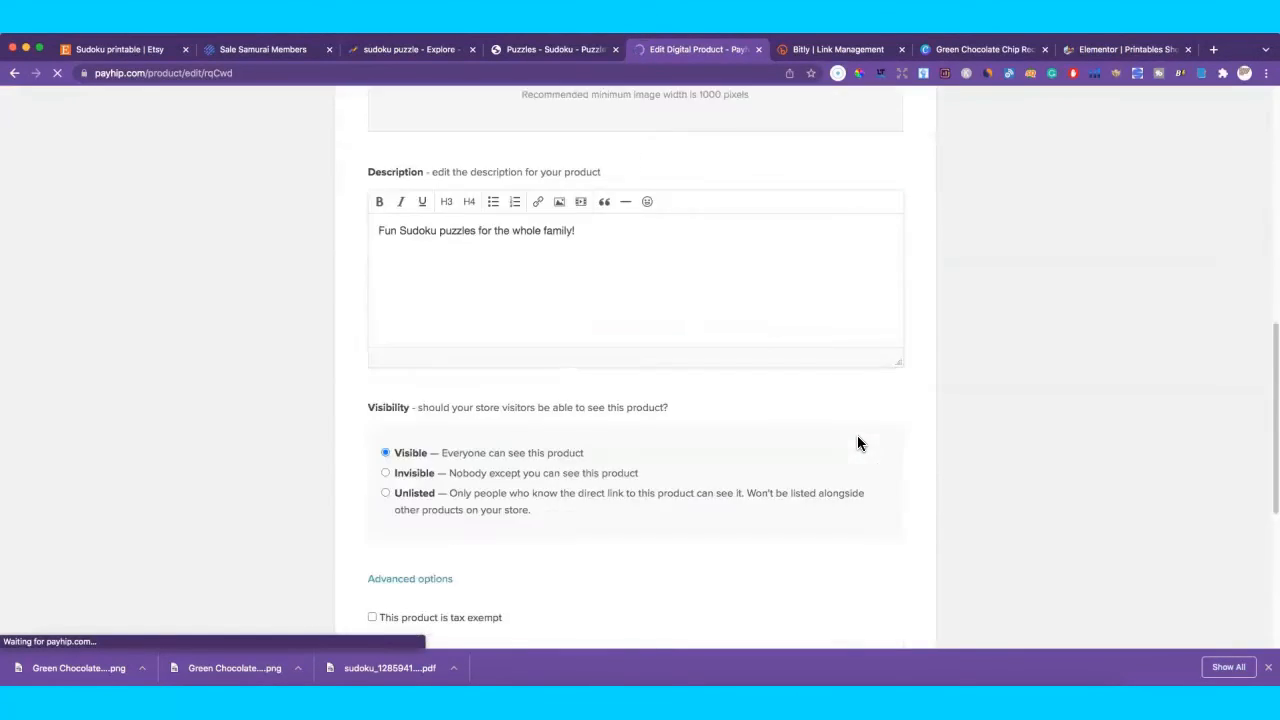
{"action": "scroll", "coordinate": [857, 435], "scroll_direction": "down", "scroll_amount": 3}
{"action": "left_click", "coordinate": [590, 400]}
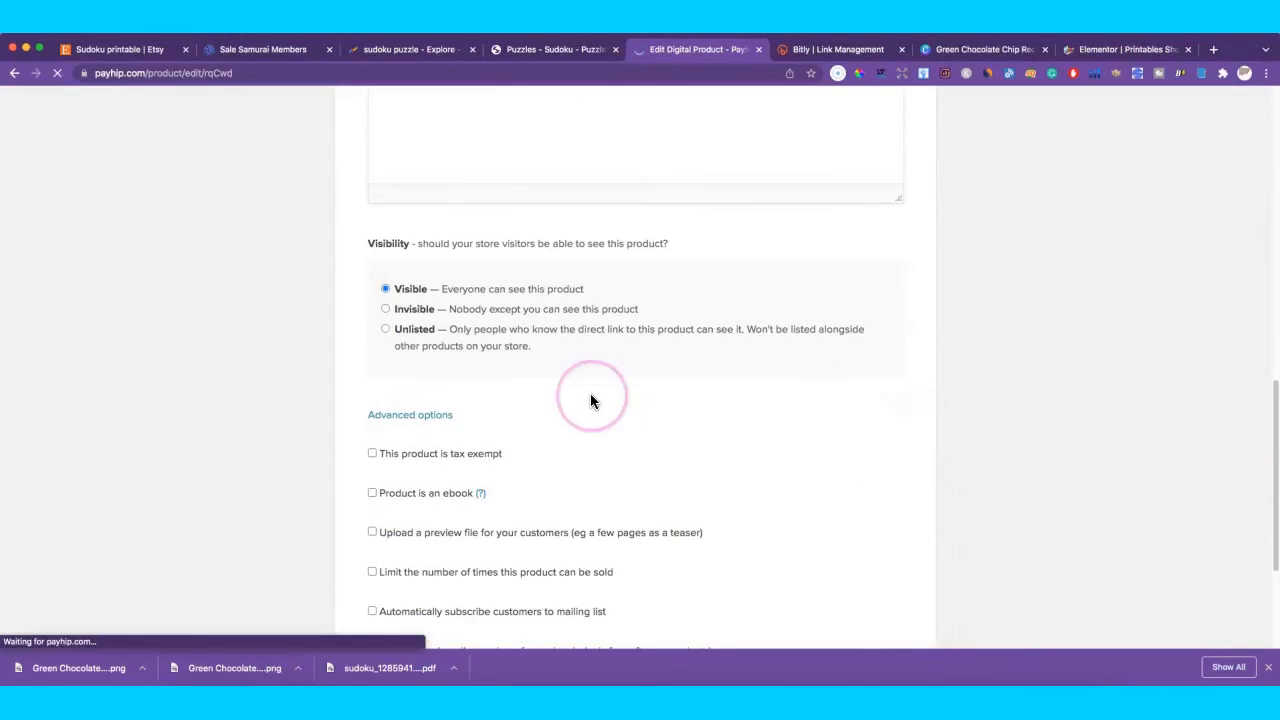
{"action": "left_click", "coordinate": [460, 430]}
{"action": "scroll", "coordinate": [630, 421], "scroll_direction": "down", "scroll_amount": 2}
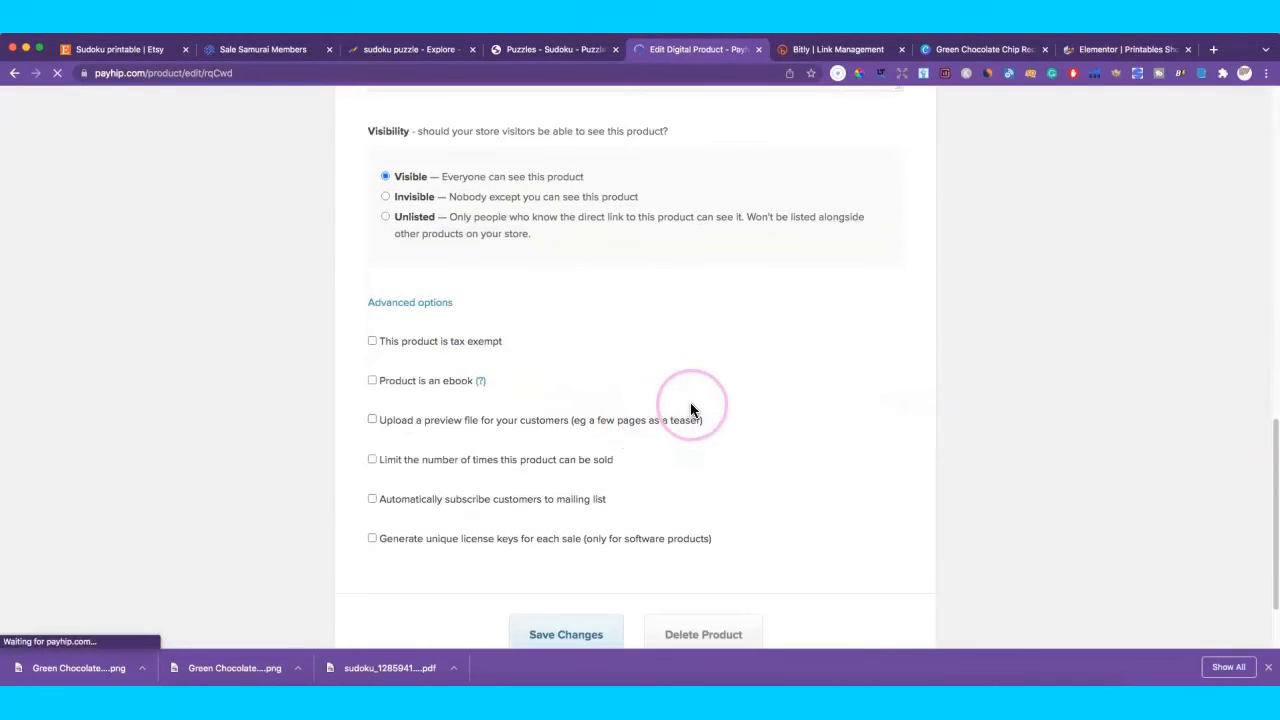
{"action": "mouse_move", "coordinate": [480, 384]}
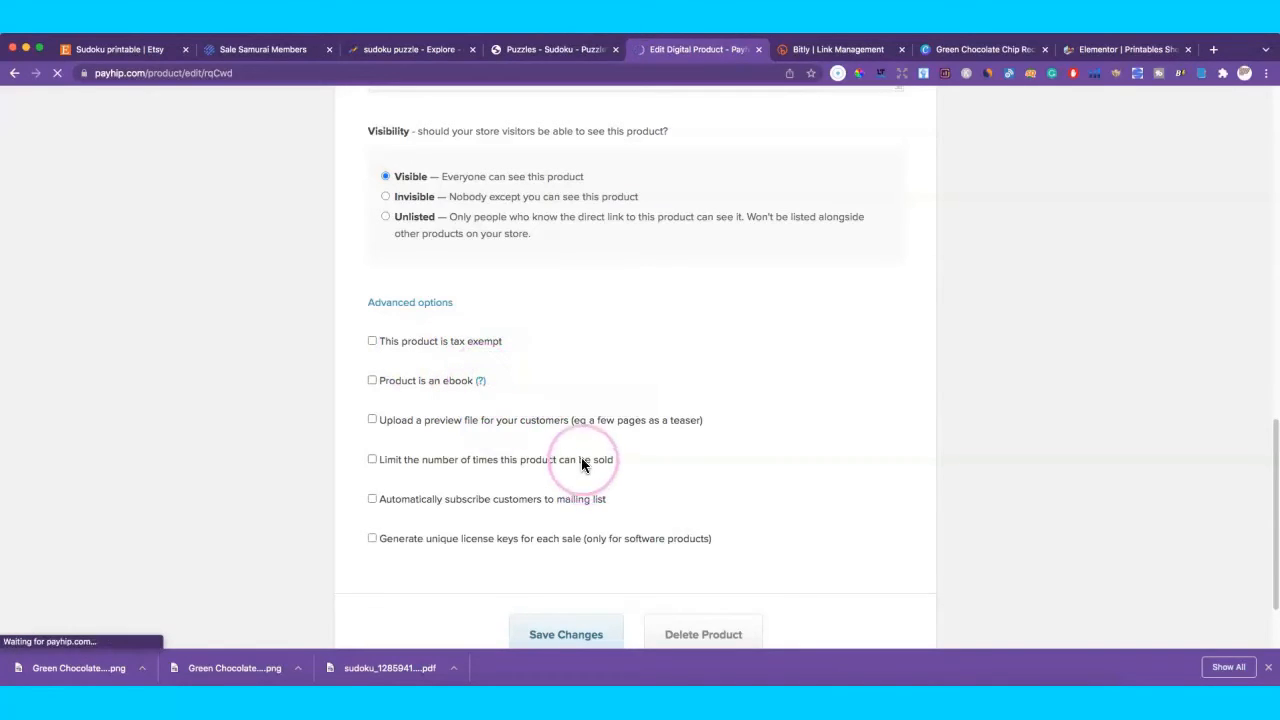
{"action": "scroll", "coordinate": [649, 510], "scroll_direction": "up", "scroll_amount": 6}
{"action": "scroll", "coordinate": [649, 510], "scroll_direction": "down", "scroll_amount": 7}
{"action": "left_click", "coordinate": [581, 522]}
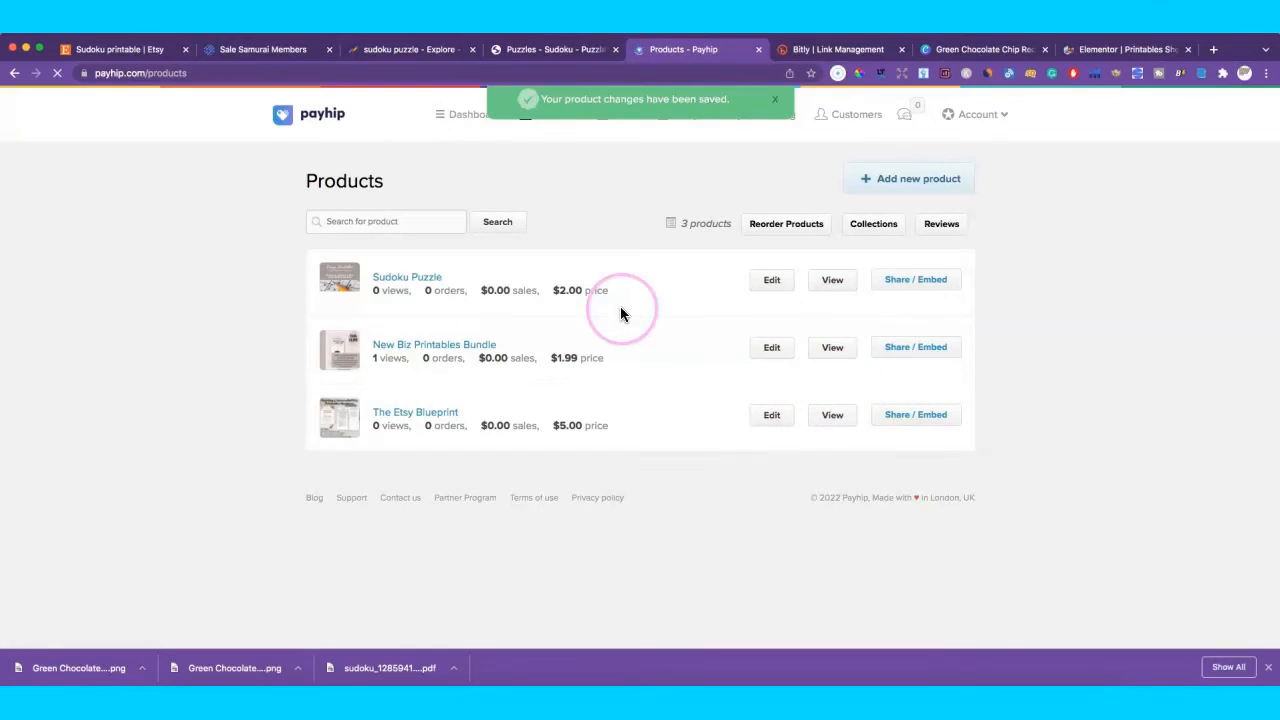
Examine the Sudoku Puzzle's sharing options: the product page link, the embed button and the embed page.
{"action": "left_click", "coordinate": [900, 284]}
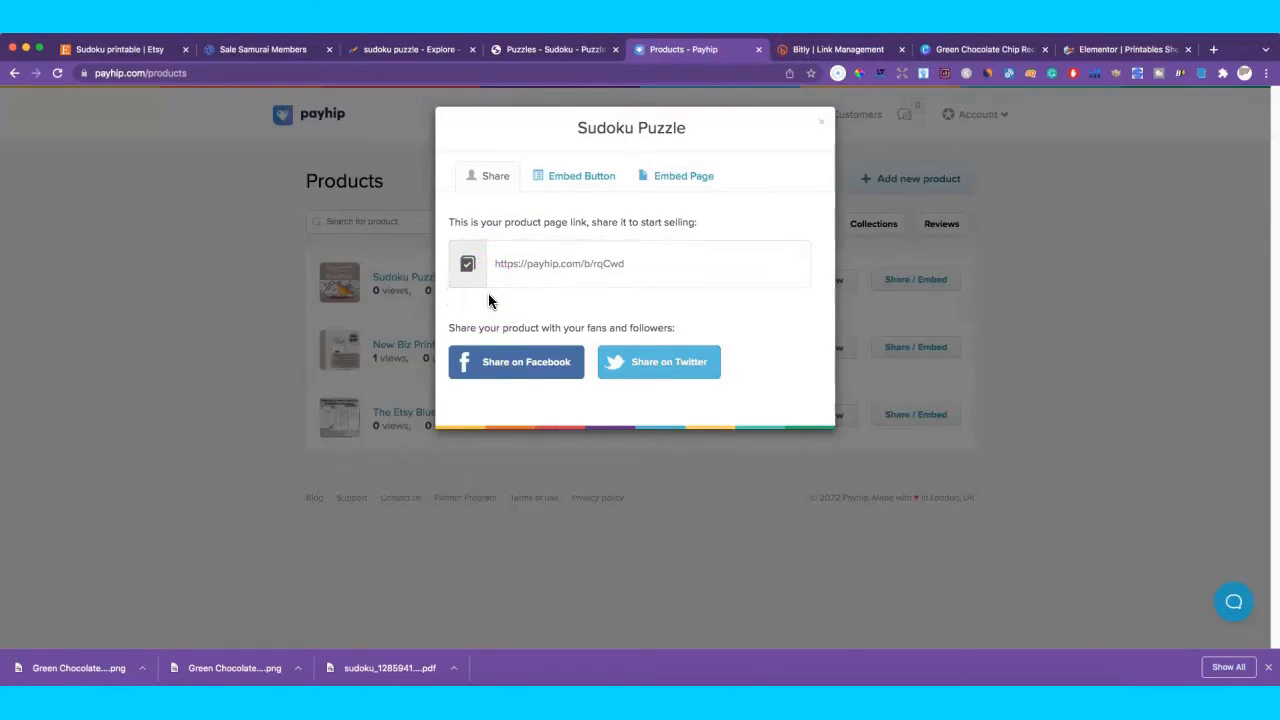
{"action": "left_click_drag", "start_coordinate": [508, 290], "coordinate": [572, 268]}
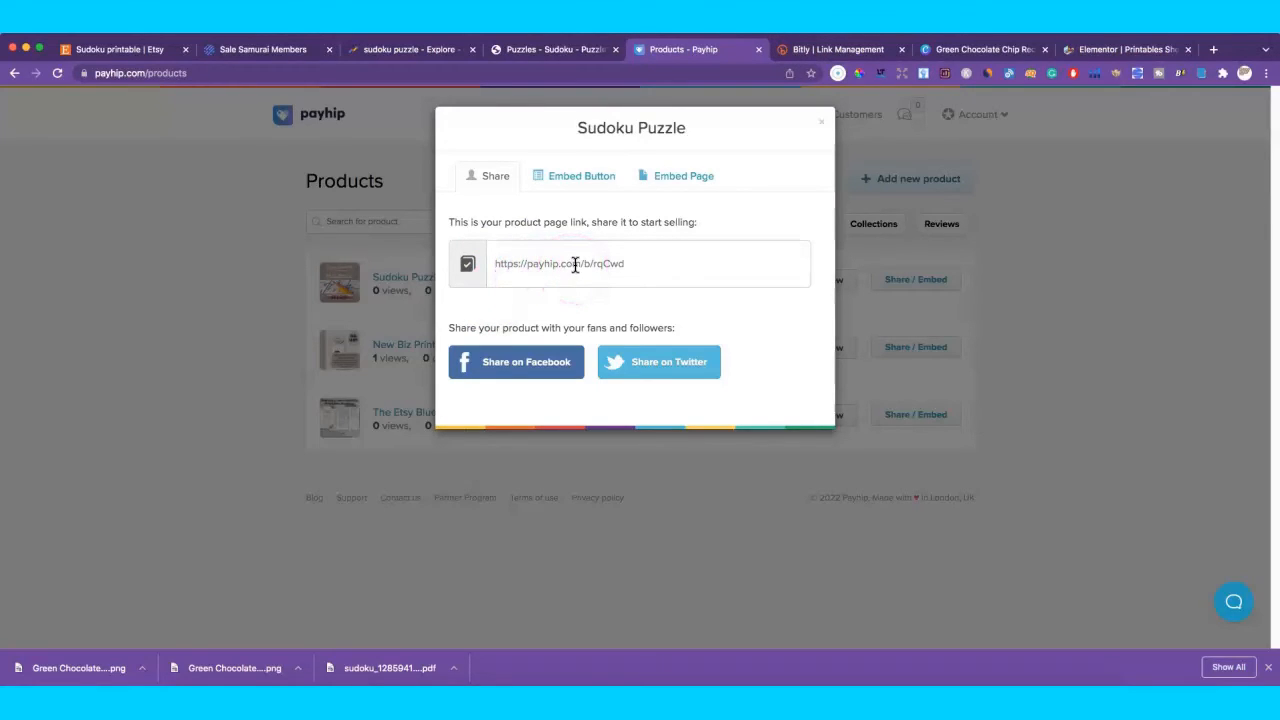
{"action": "left_click_drag", "start_coordinate": [627, 264], "coordinate": [486, 264]}
{"action": "left_click", "coordinate": [495, 265]}
{"action": "left_click", "coordinate": [595, 178]}
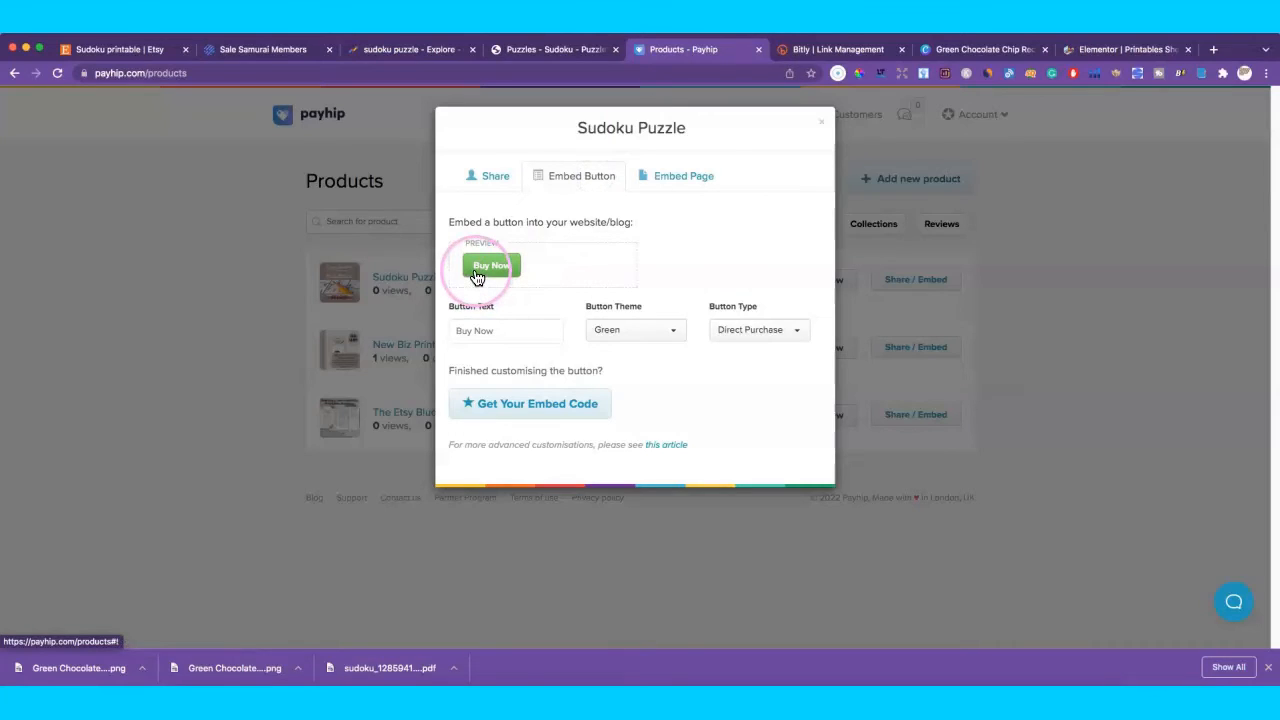
{"action": "left_click", "coordinate": [658, 184]}
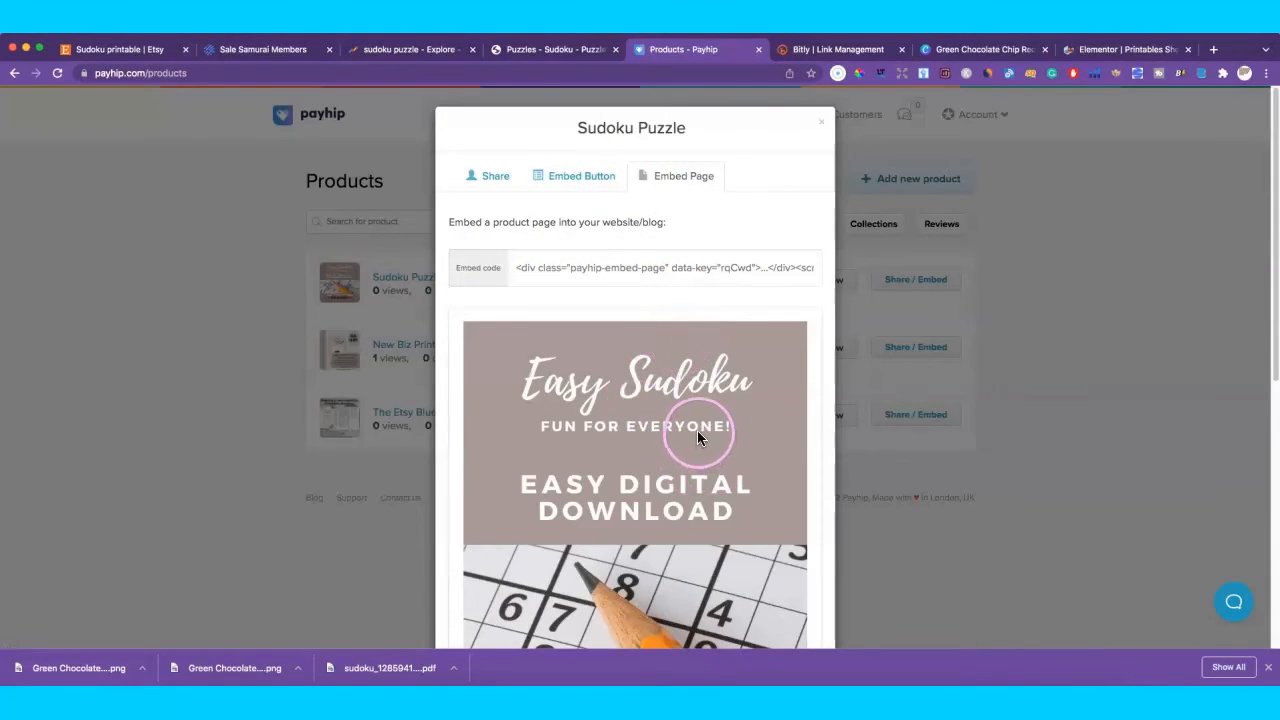
{"action": "left_click", "coordinate": [597, 177]}
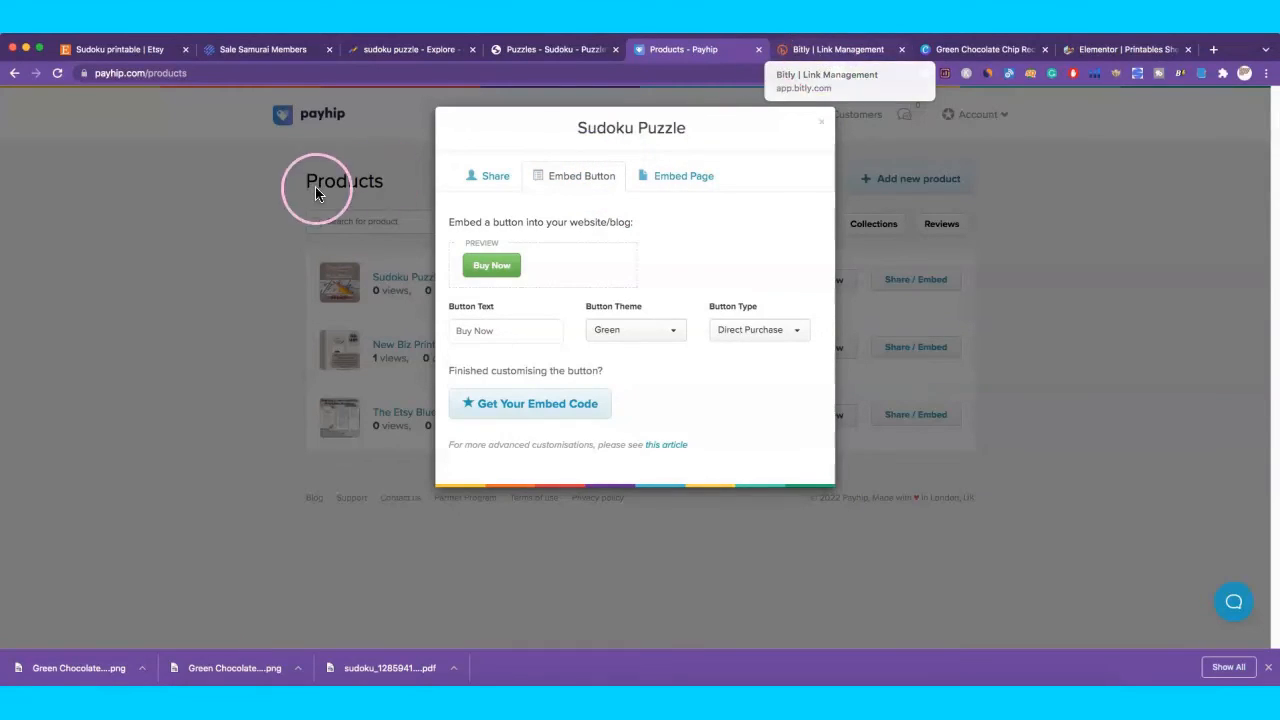
{"action": "left_click", "coordinate": [482, 177]}
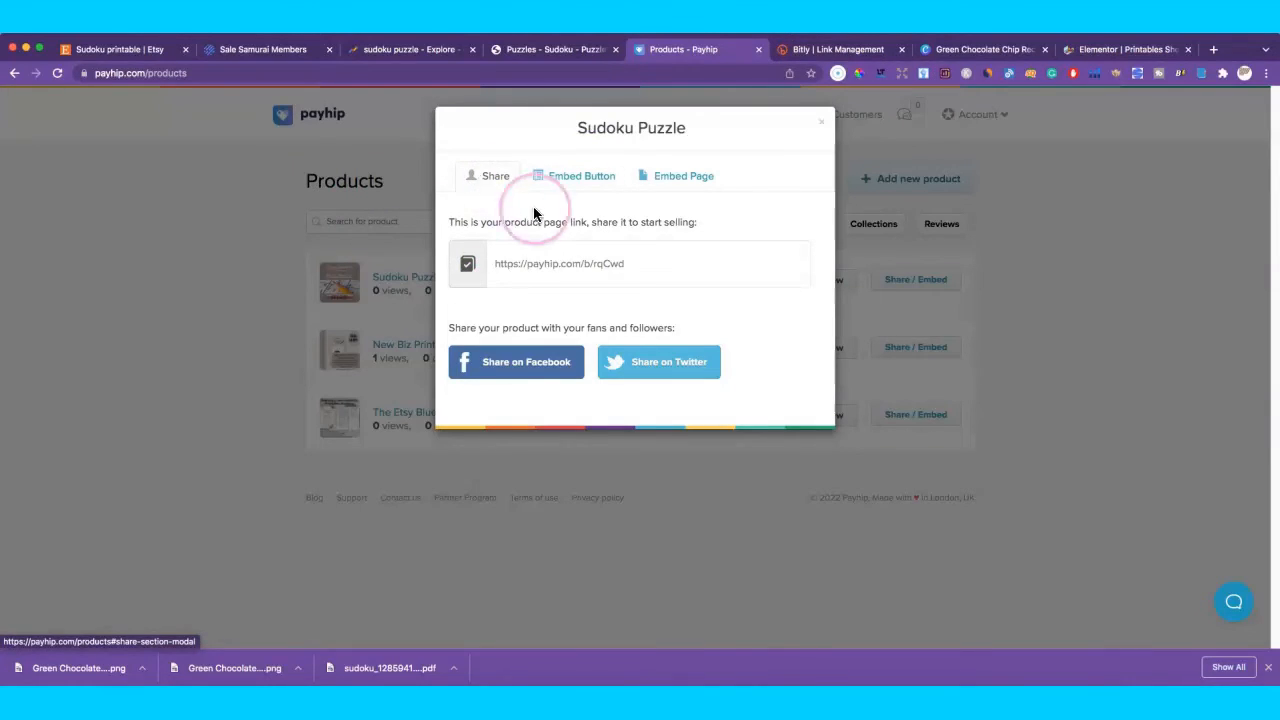
Copy the Sudoku Puzzle's product page link, switch to Bitly and start creating a new short link.
{"action": "left_click", "coordinate": [615, 264]}
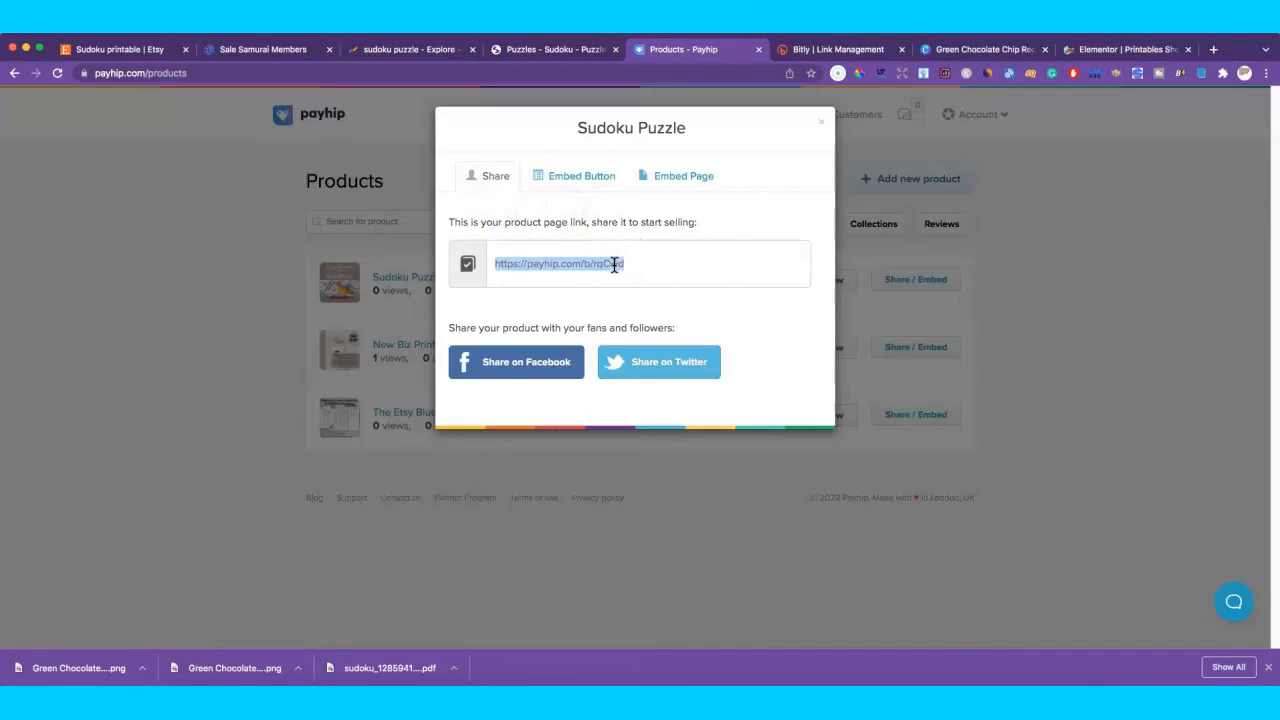
{"action": "right_click", "coordinate": [615, 264]}
{"action": "left_click", "coordinate": [634, 337]}
{"action": "left_click", "coordinate": [607, 263]}
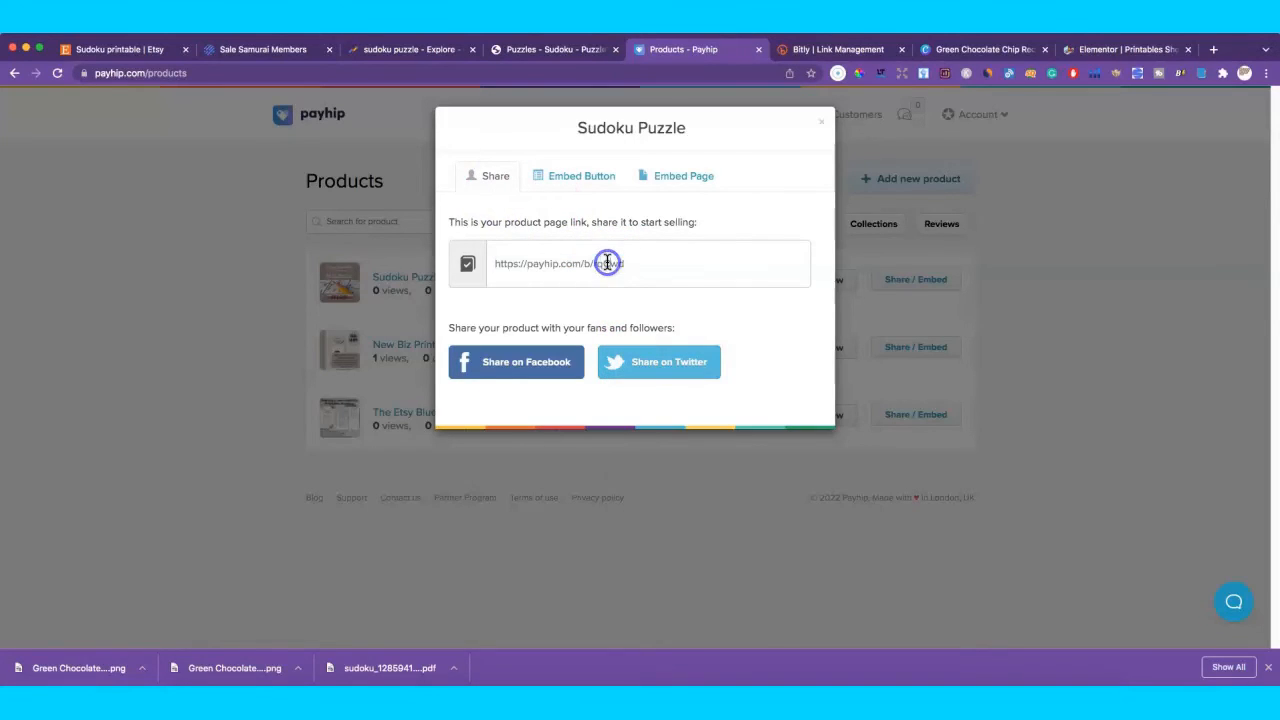
{"action": "left_click", "coordinate": [860, 52]}
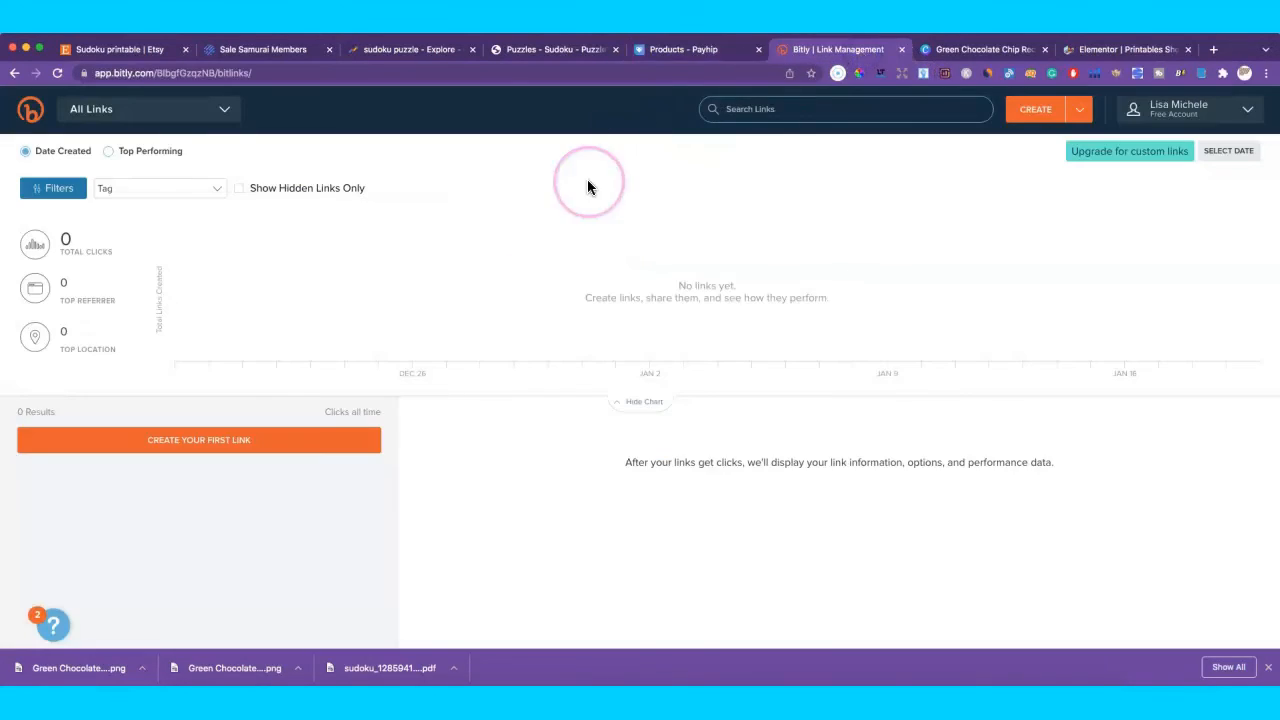
{"action": "left_click", "coordinate": [1035, 109]}
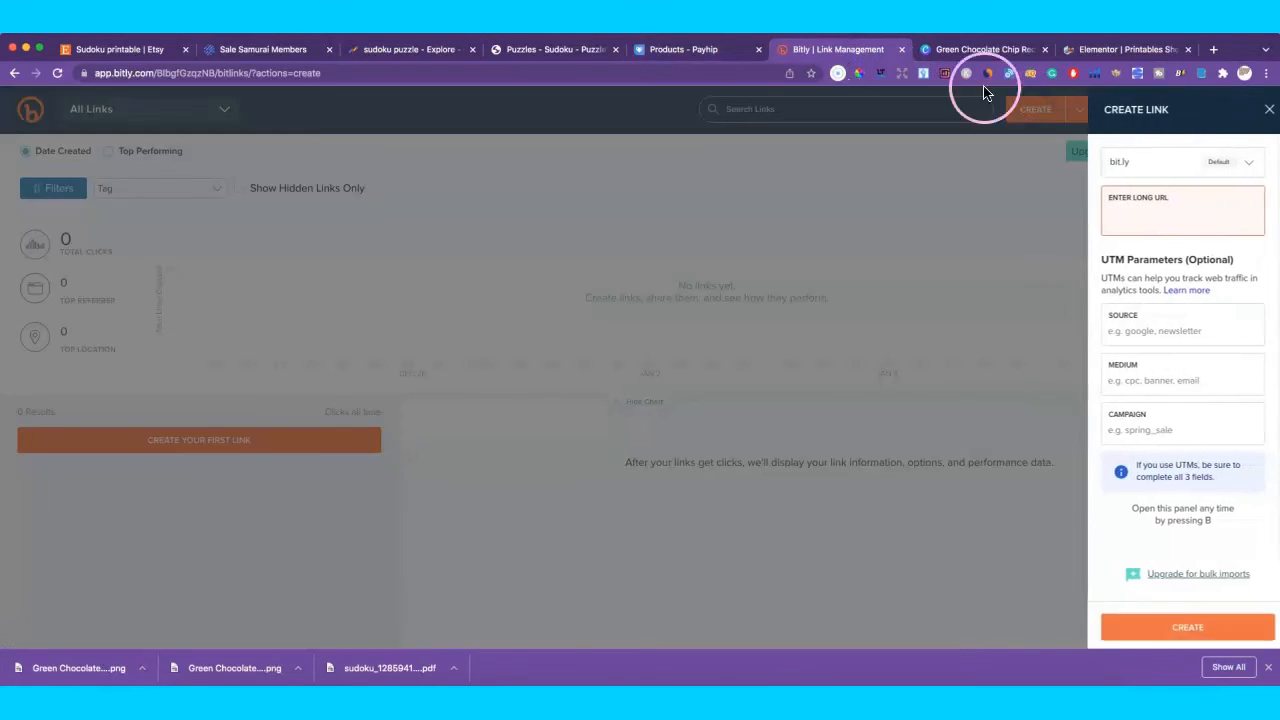
{"action": "left_click", "coordinate": [700, 50]}
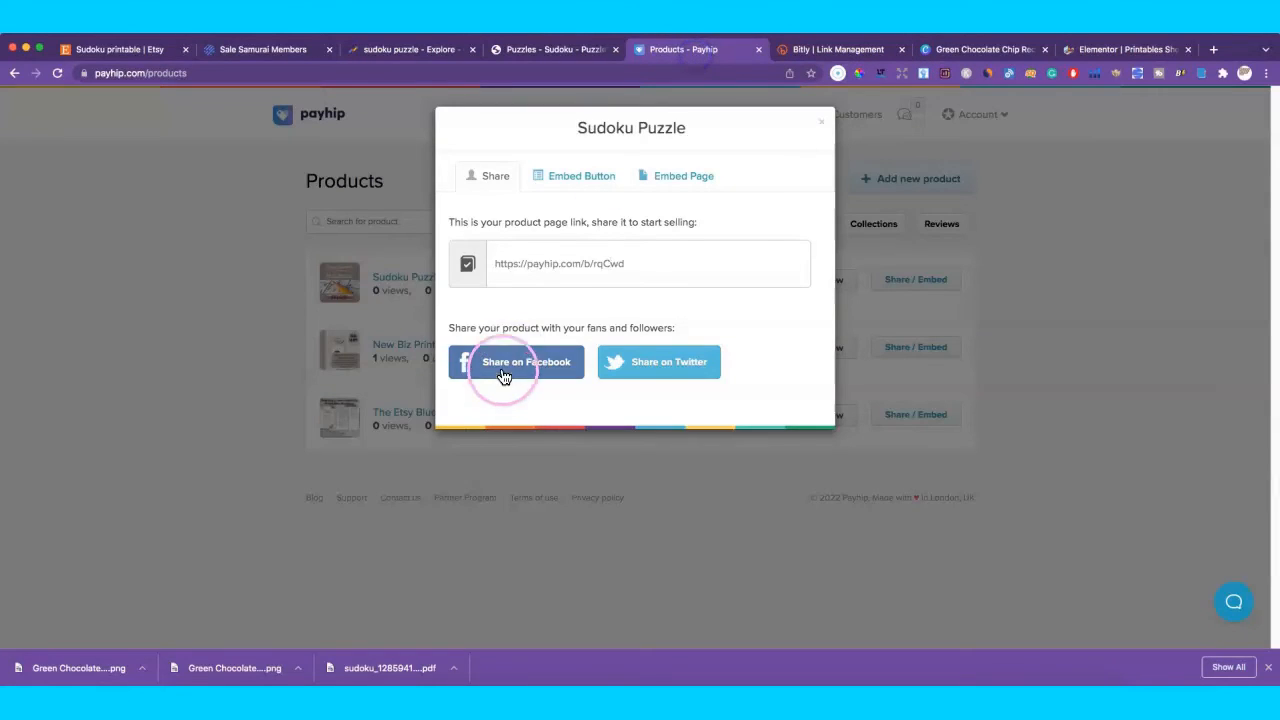
{"action": "left_click", "coordinate": [573, 260]}
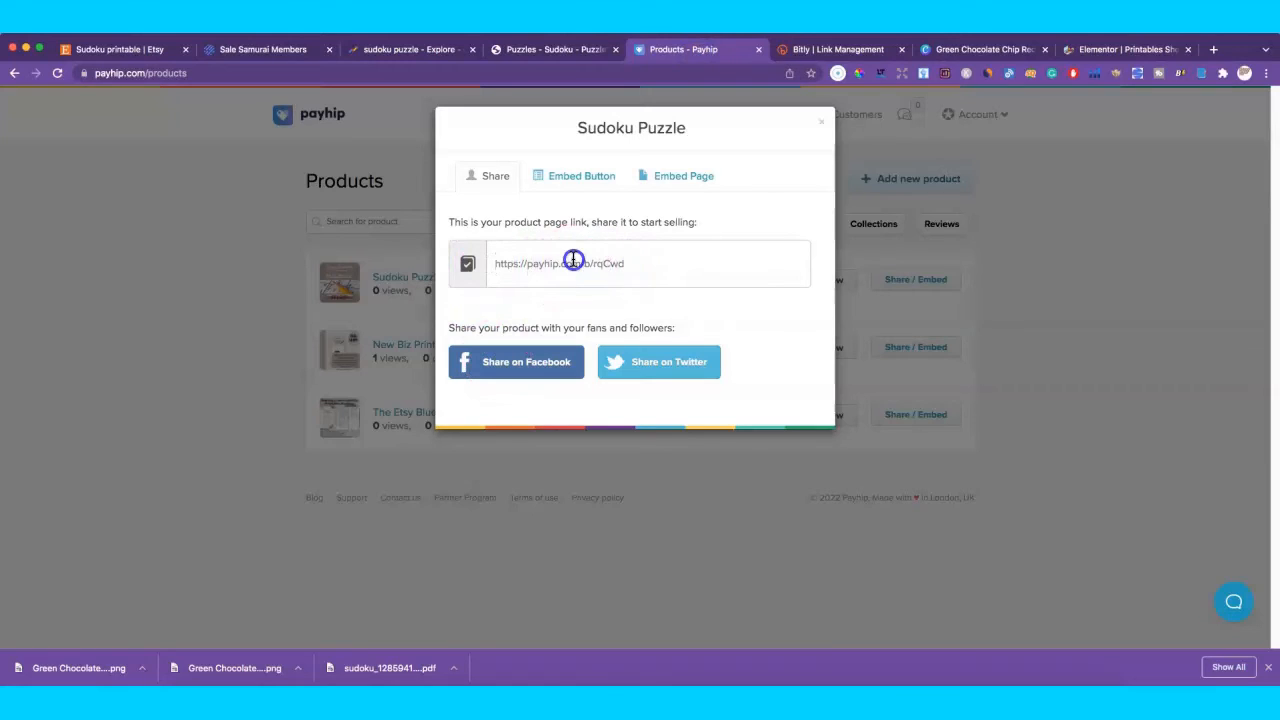
{"action": "right_click", "coordinate": [574, 259]}
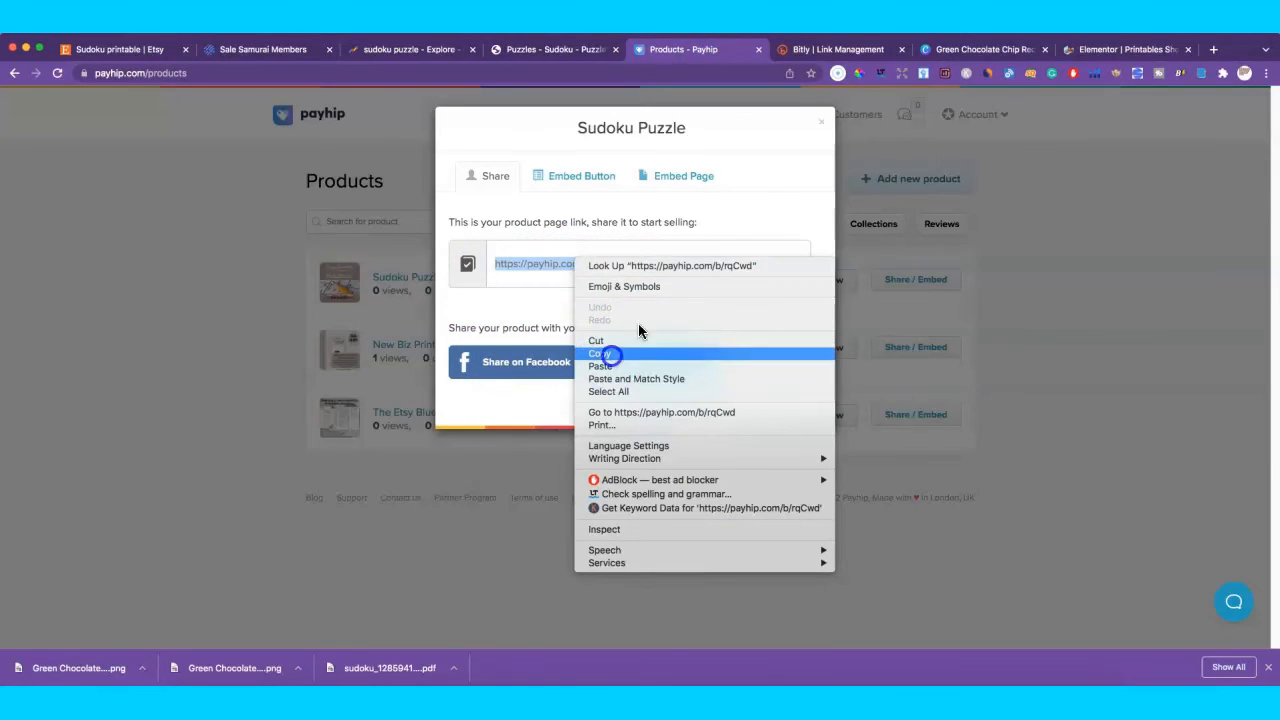
{"action": "left_click", "coordinate": [606, 354]}
{"action": "left_click", "coordinate": [835, 50]}
{"action": "right_click", "coordinate": [1114, 208]}
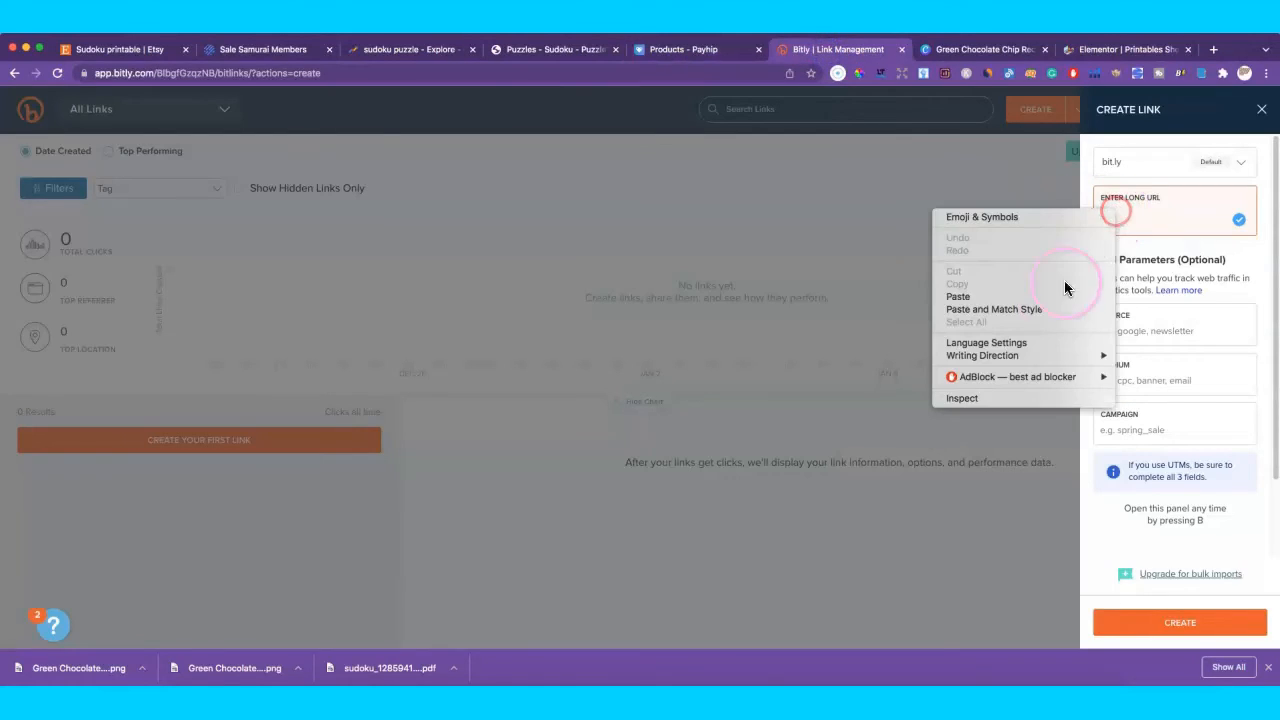
{"action": "left_click", "coordinate": [1037, 296]}
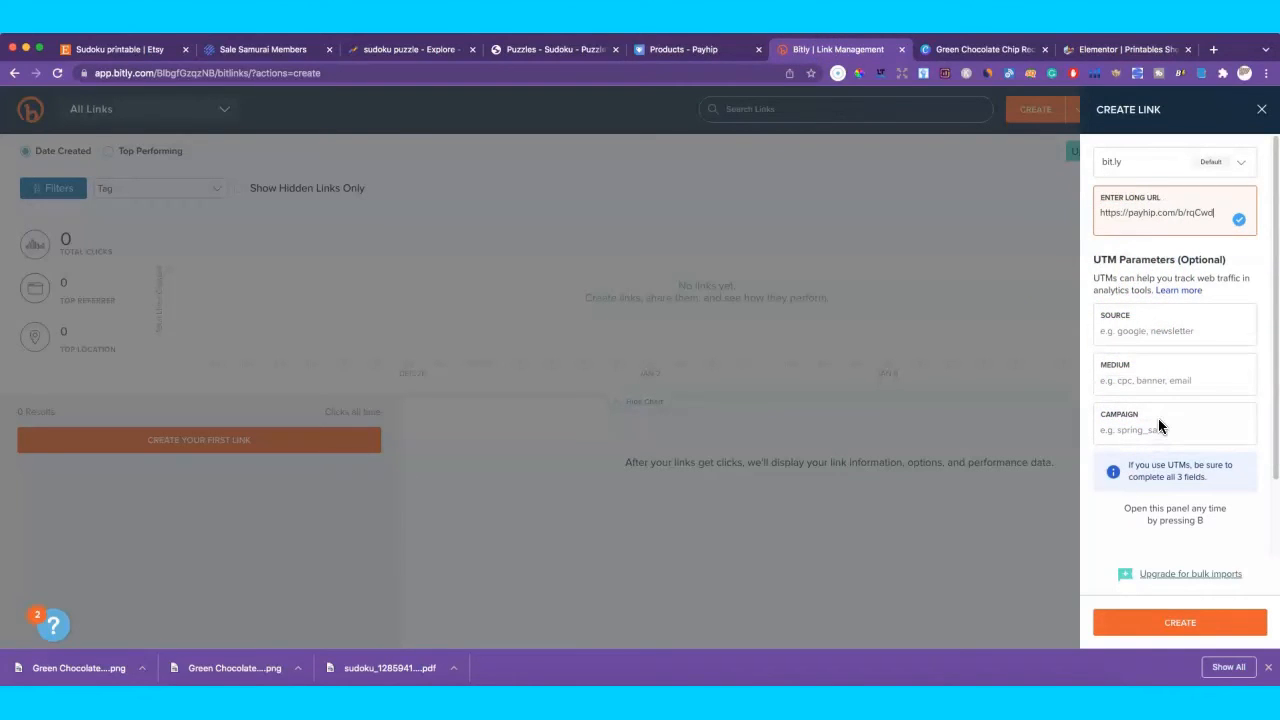
{"action": "left_click", "coordinate": [1181, 623]}
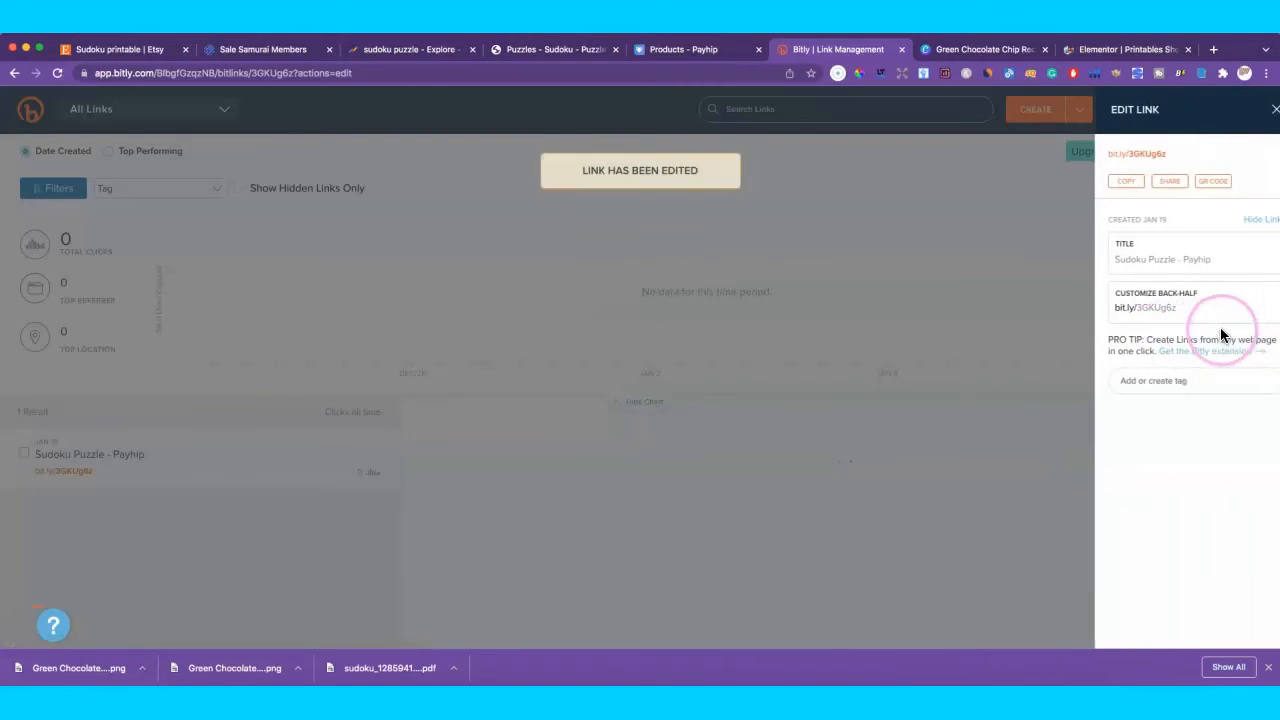
Replace the short link's back-half with "sudoku" and try to save it.
{"action": "left_click", "coordinate": [1188, 314]}
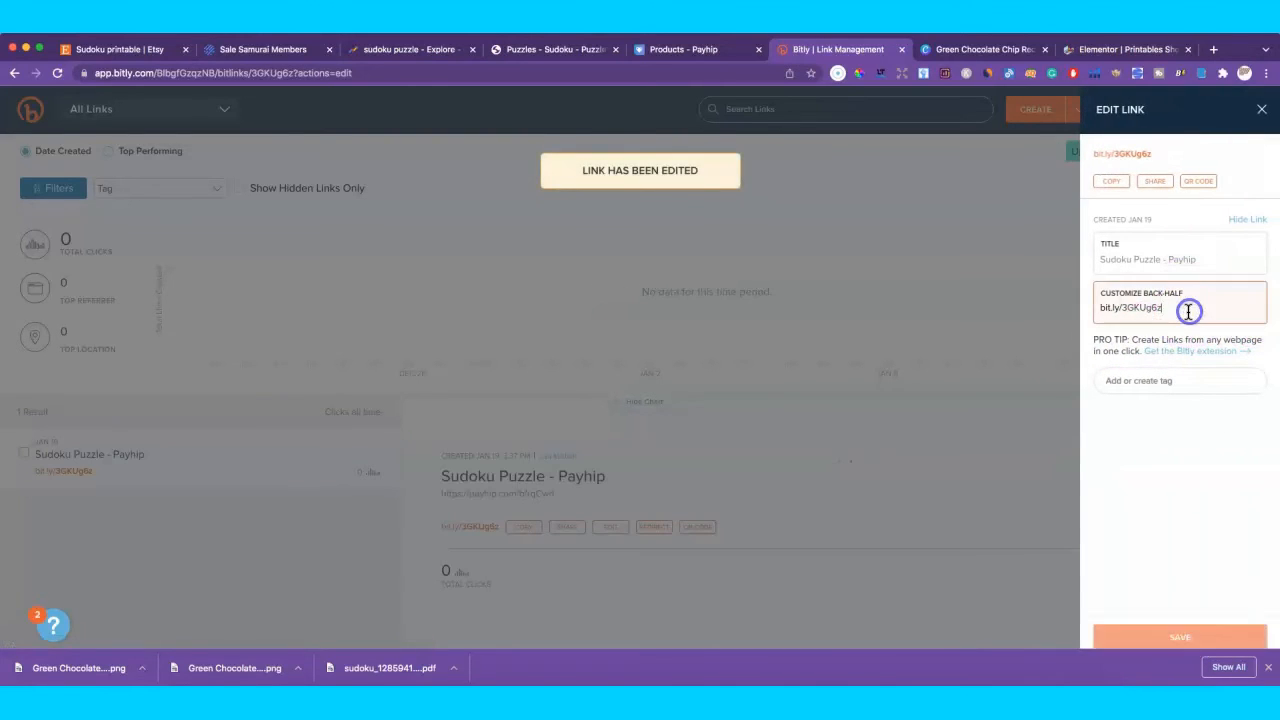
{"action": "key", "text": "BackSpace"}
{"action": "key", "text": "BackSpace"}
{"action": "key", "text": "BackSpace"}
{"action": "key", "text": "BackSpace"}
{"action": "key", "text": "BackSpace"}
{"action": "key", "text": "BackSpace"}
{"action": "key", "text": "BackSpace"}
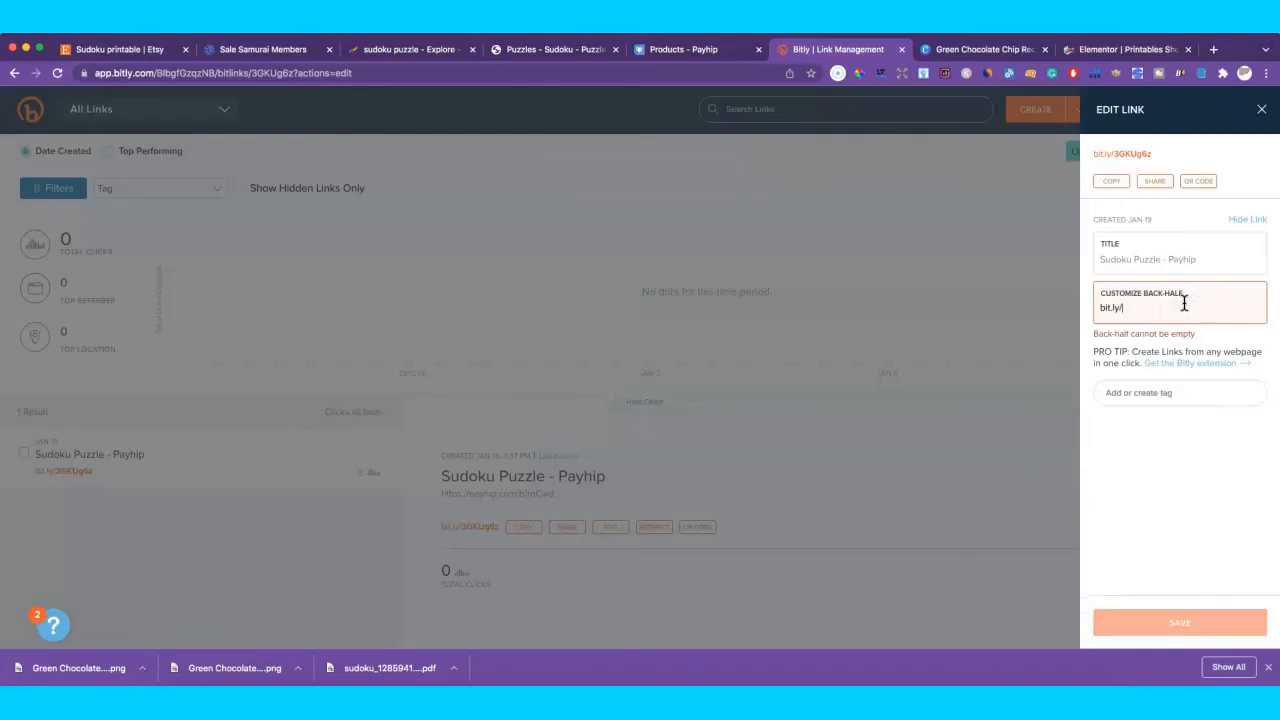
{"action": "type", "text": "sudoku"}
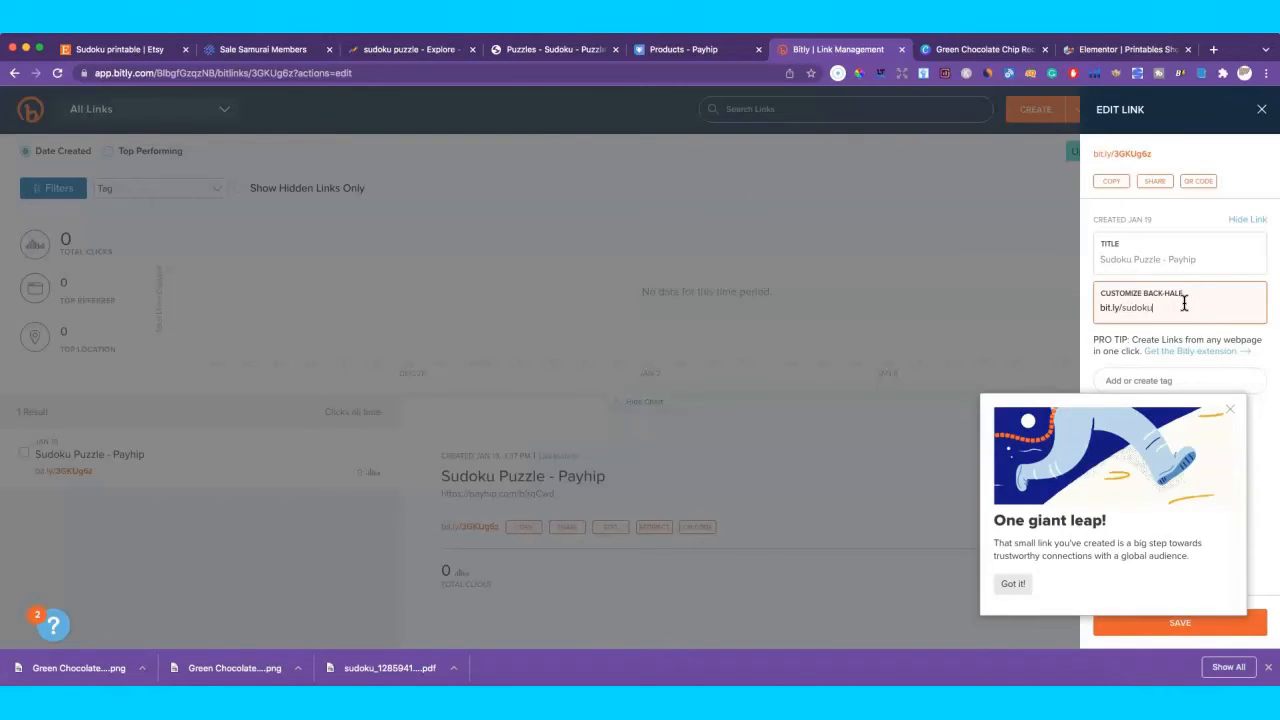
{"action": "left_click", "coordinate": [1230, 409]}
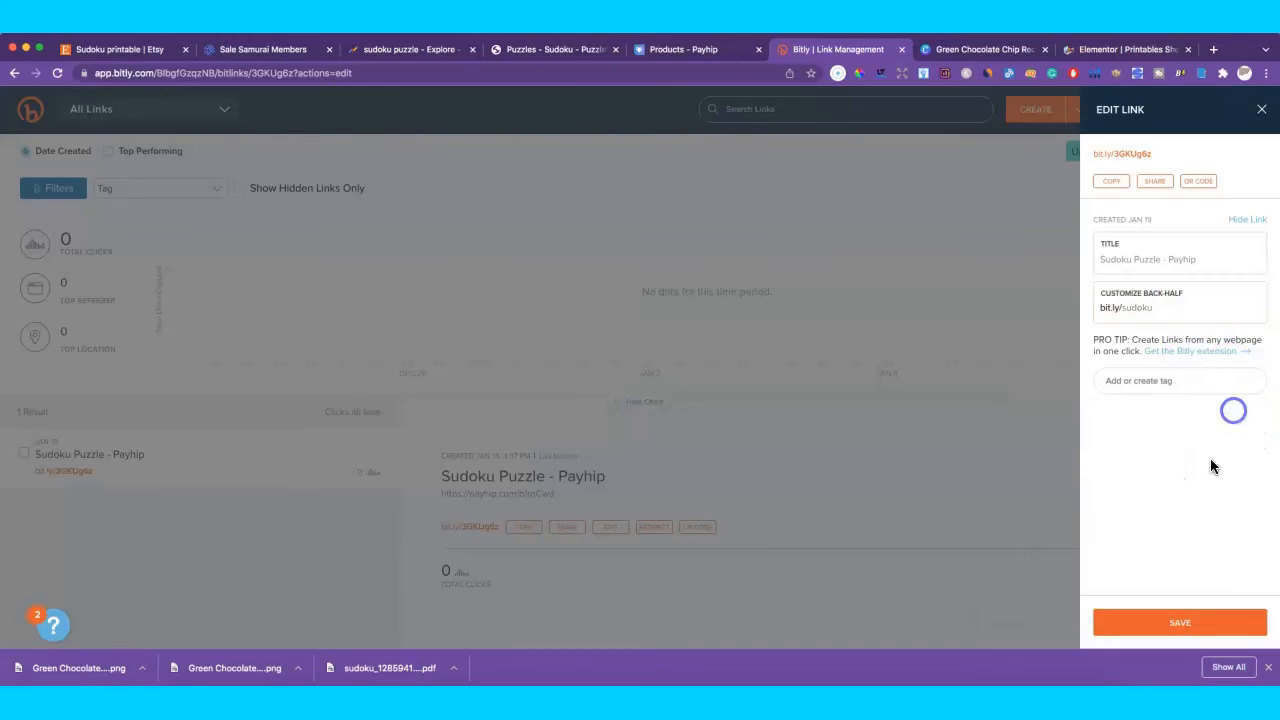
{"action": "left_click", "coordinate": [1172, 622]}
Extend the short link's custom back-half to "sudokupuzzlepack" and save the link.
{"action": "left_click", "coordinate": [1162, 305]}
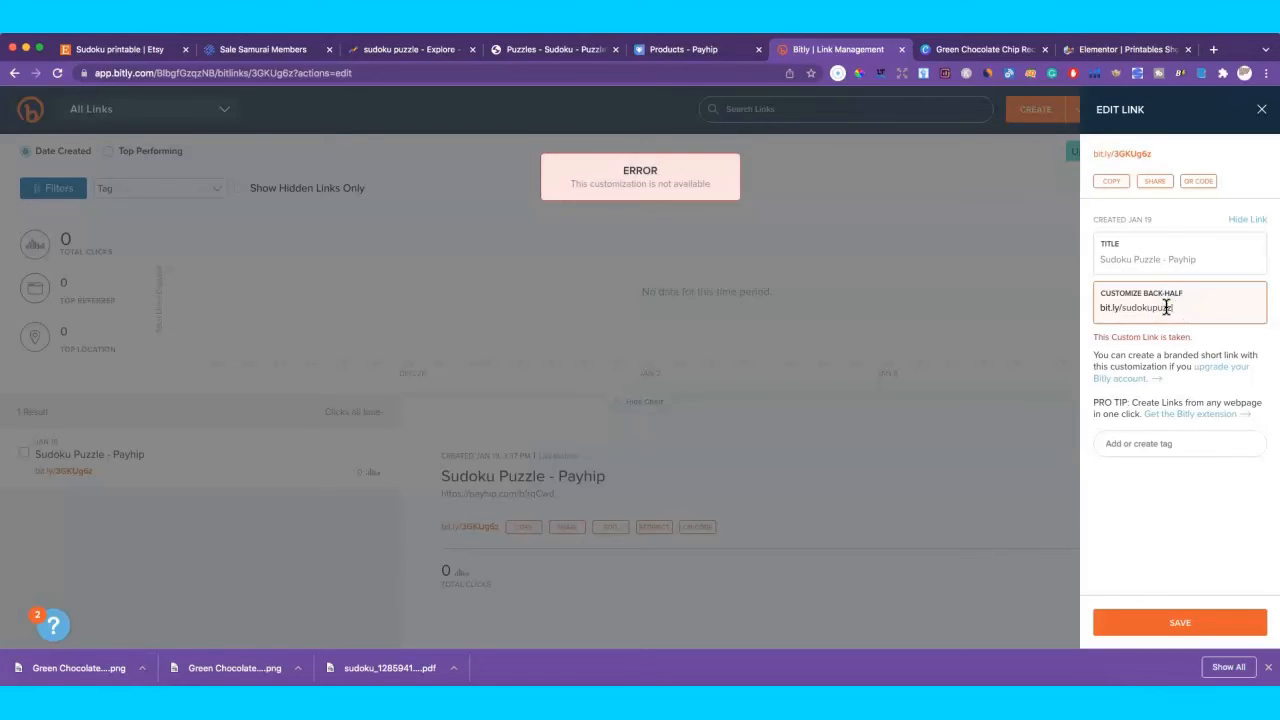
{"action": "left_click", "coordinate": [1174, 626]}
{"action": "left_click", "coordinate": [1146, 310]}
{"action": "left_click", "coordinate": [1192, 312]}
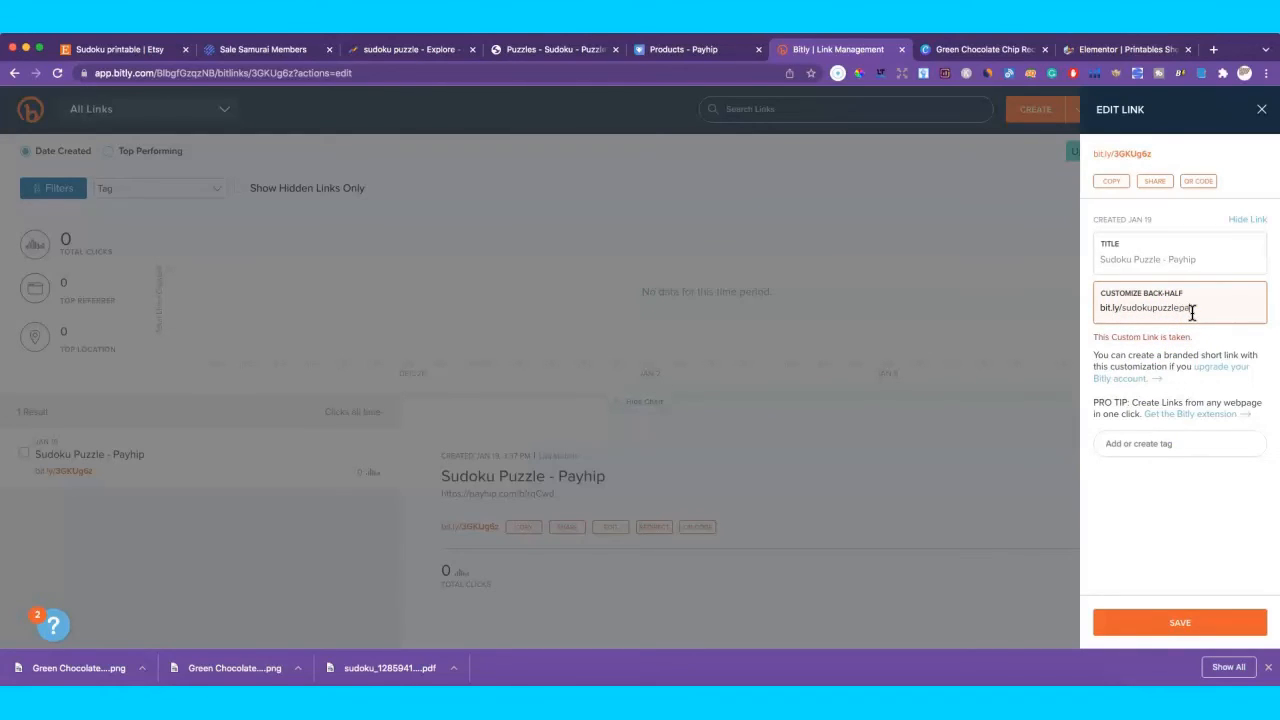
{"action": "left_click", "coordinate": [1205, 477]}
{"action": "left_click", "coordinate": [1213, 626]}
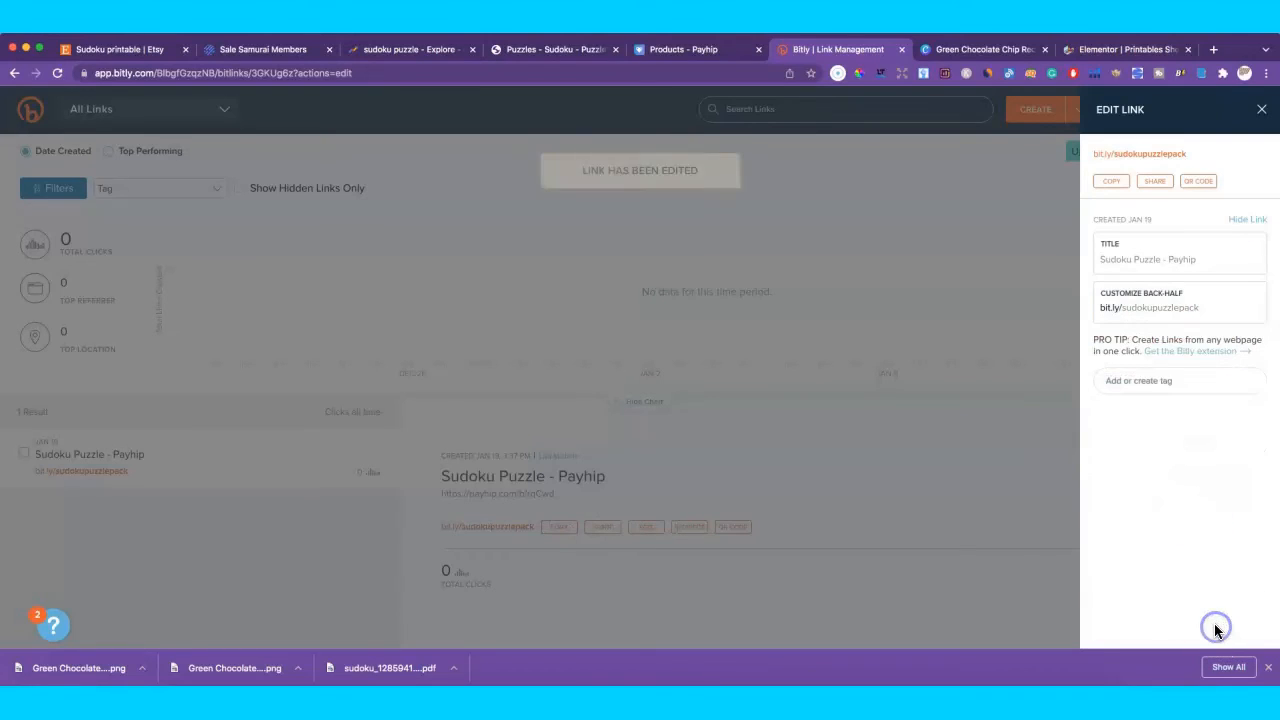
Copy the short link bit.ly/sudokupuzzlepack and open it in a new browser tab to check the product page it leads to.
{"action": "left_click", "coordinate": [1111, 182]}
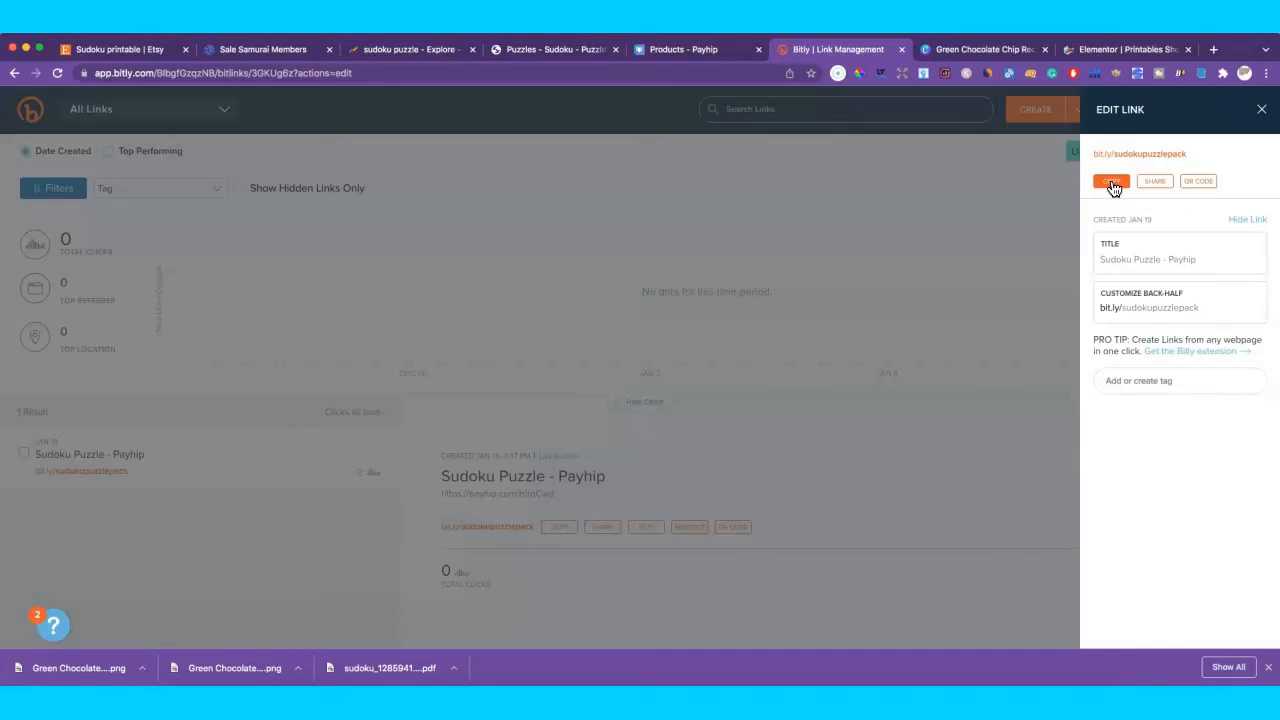
{"action": "left_click", "coordinate": [1111, 183]}
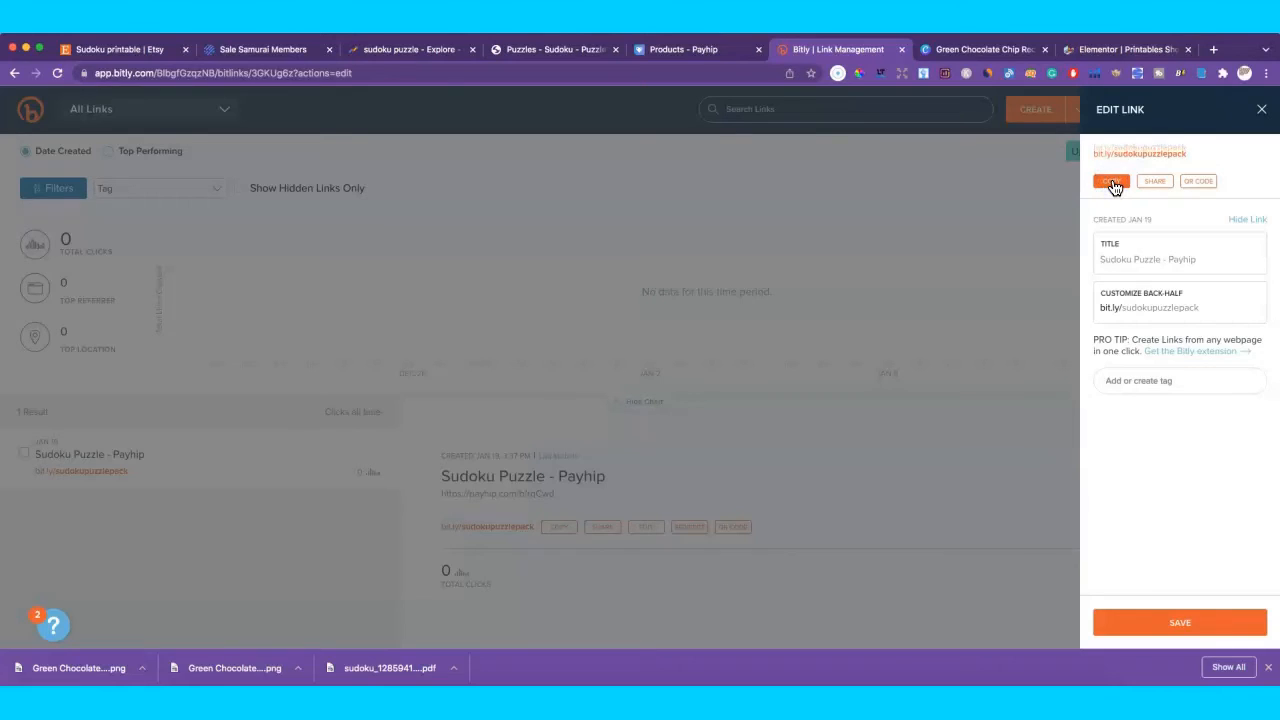
{"action": "left_click", "coordinate": [1213, 49]}
{"action": "right_click", "coordinate": [361, 74]}
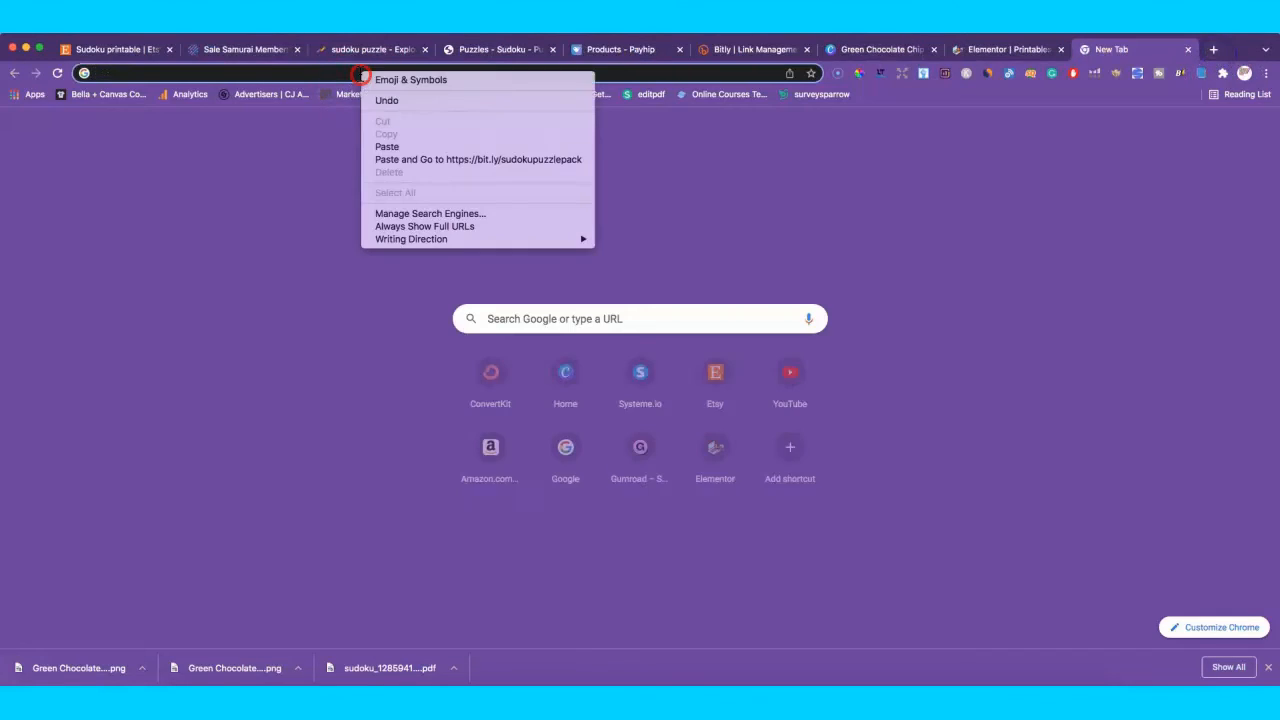
{"action": "left_click", "coordinate": [391, 159]}
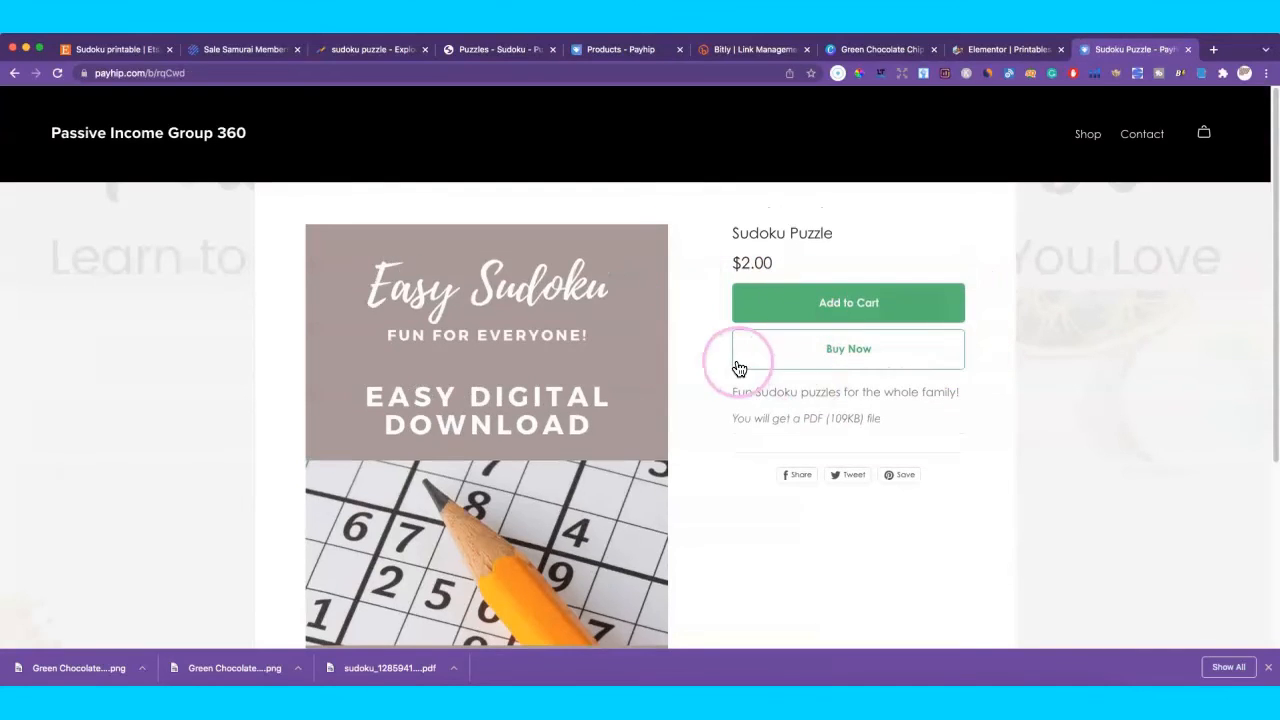
{"action": "scroll", "coordinate": [790, 360], "scroll_direction": "down", "scroll_amount": 2}
{"action": "scroll", "coordinate": [761, 444], "scroll_direction": "down", "scroll_amount": 3}
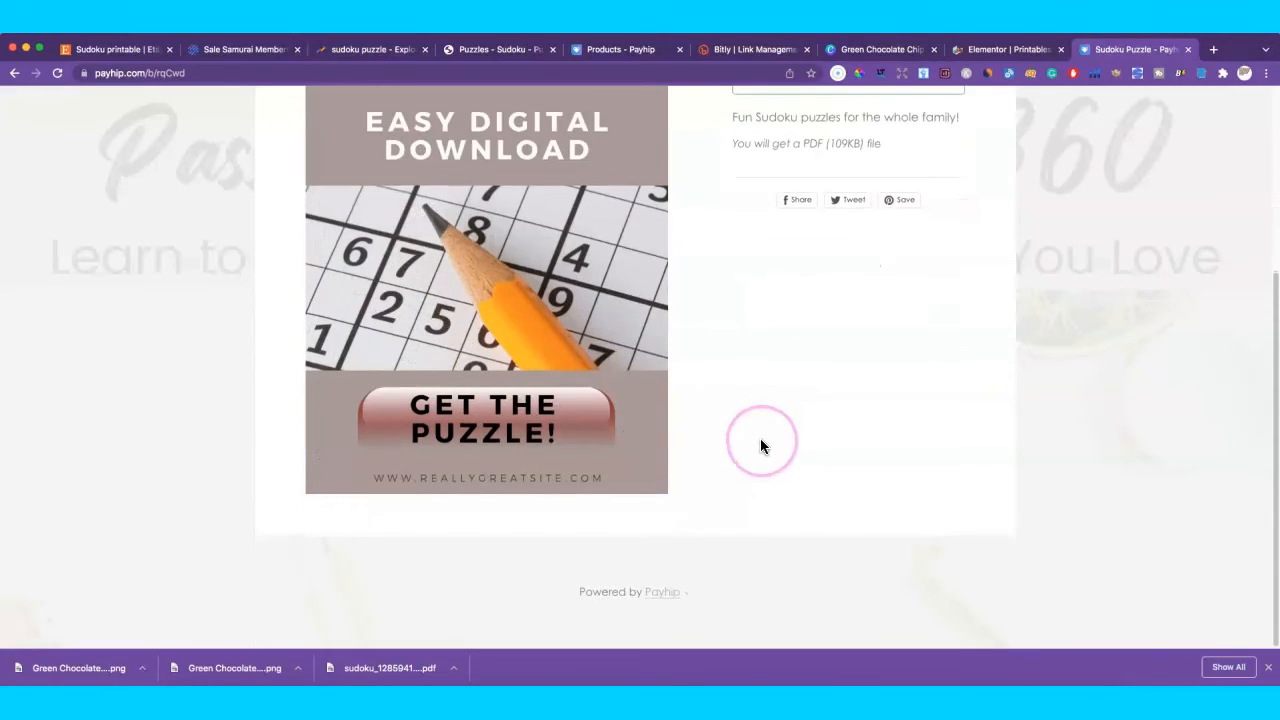
{"action": "scroll", "coordinate": [1000, 370], "scroll_direction": "up", "scroll_amount": 5}
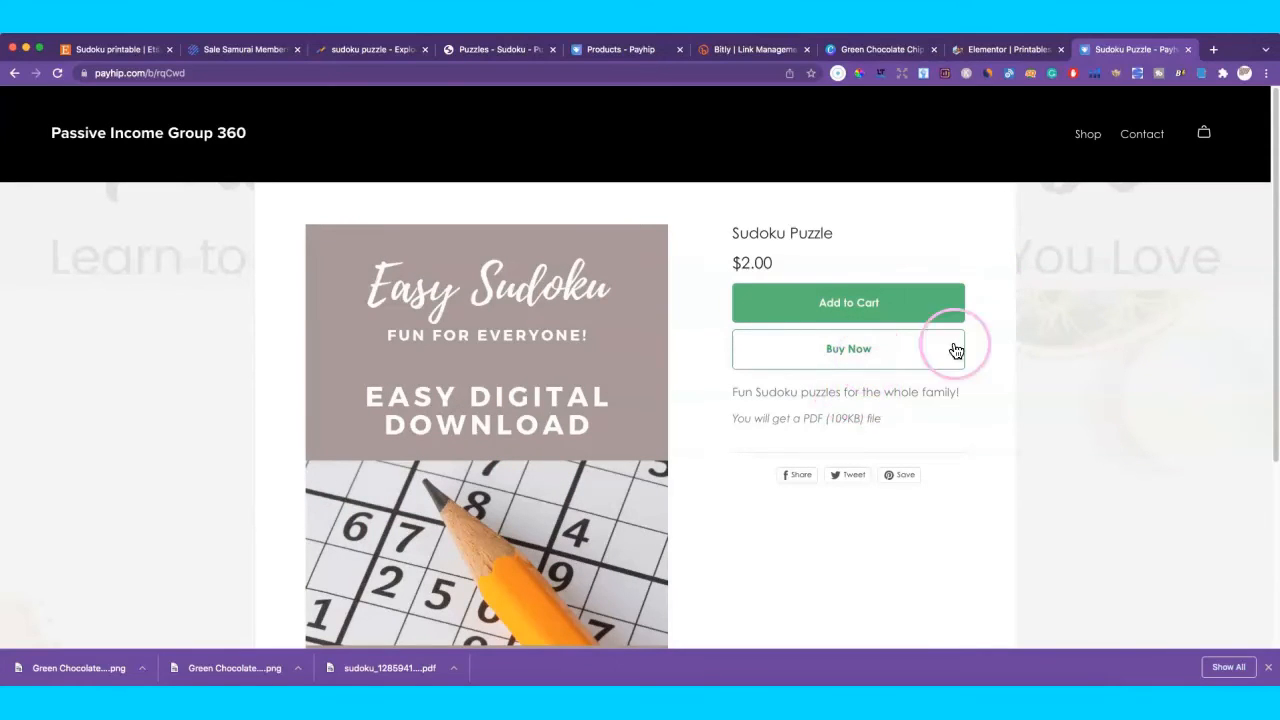
Close the product page tab and the Bitly link editor, and return to the Payhip products page.
{"action": "left_click", "coordinate": [1187, 50]}
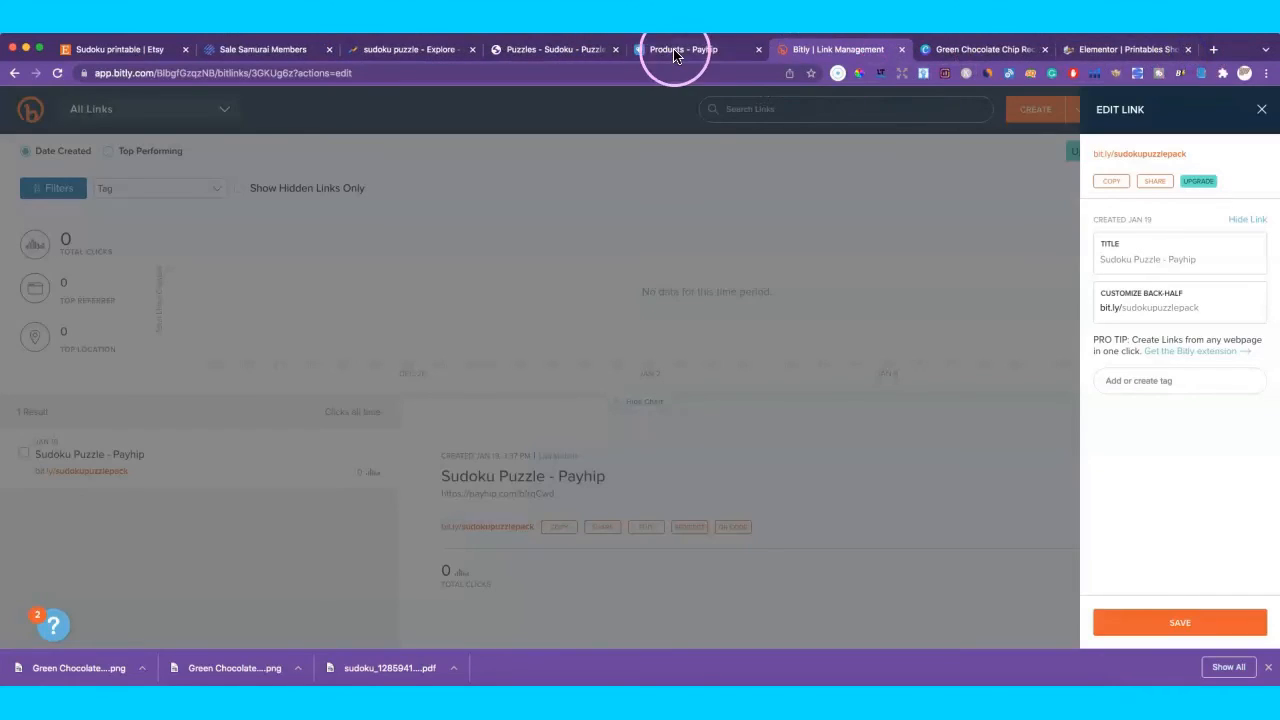
{"action": "left_click", "coordinate": [1261, 110]}
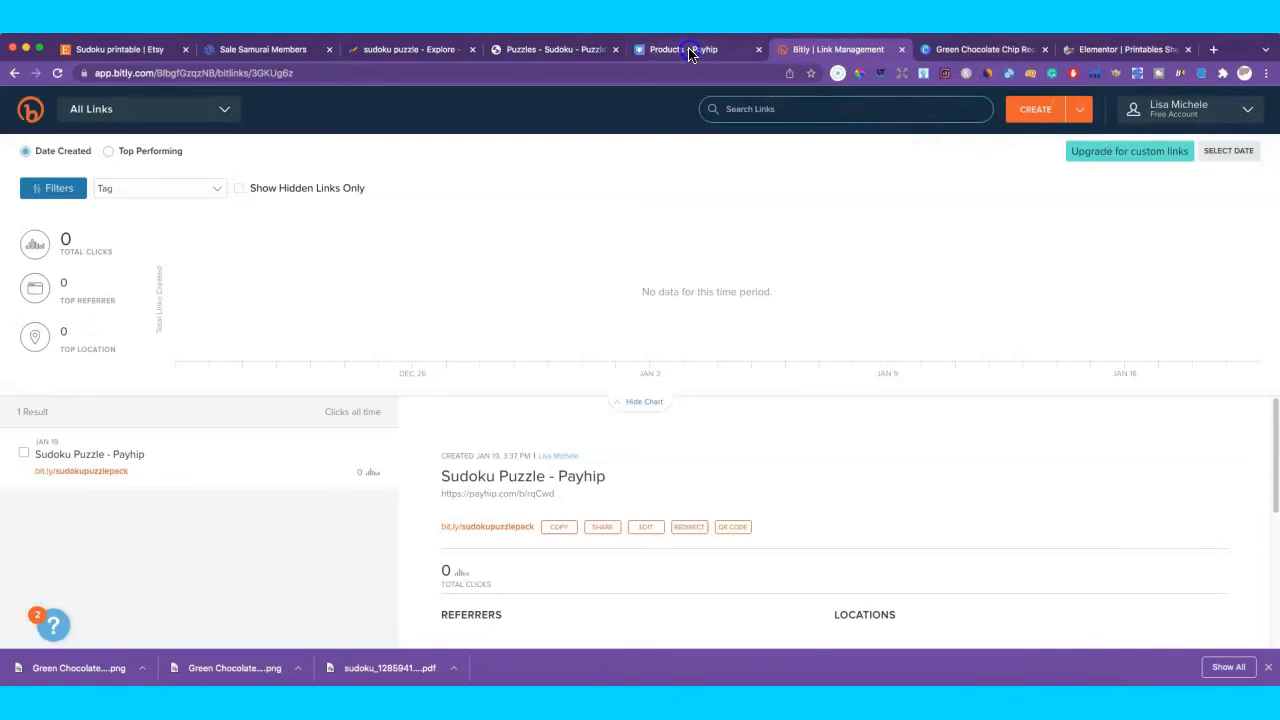
{"action": "left_click", "coordinate": [689, 50]}
{"action": "left_click", "coordinate": [821, 52]}
{"action": "left_click", "coordinate": [729, 52]}
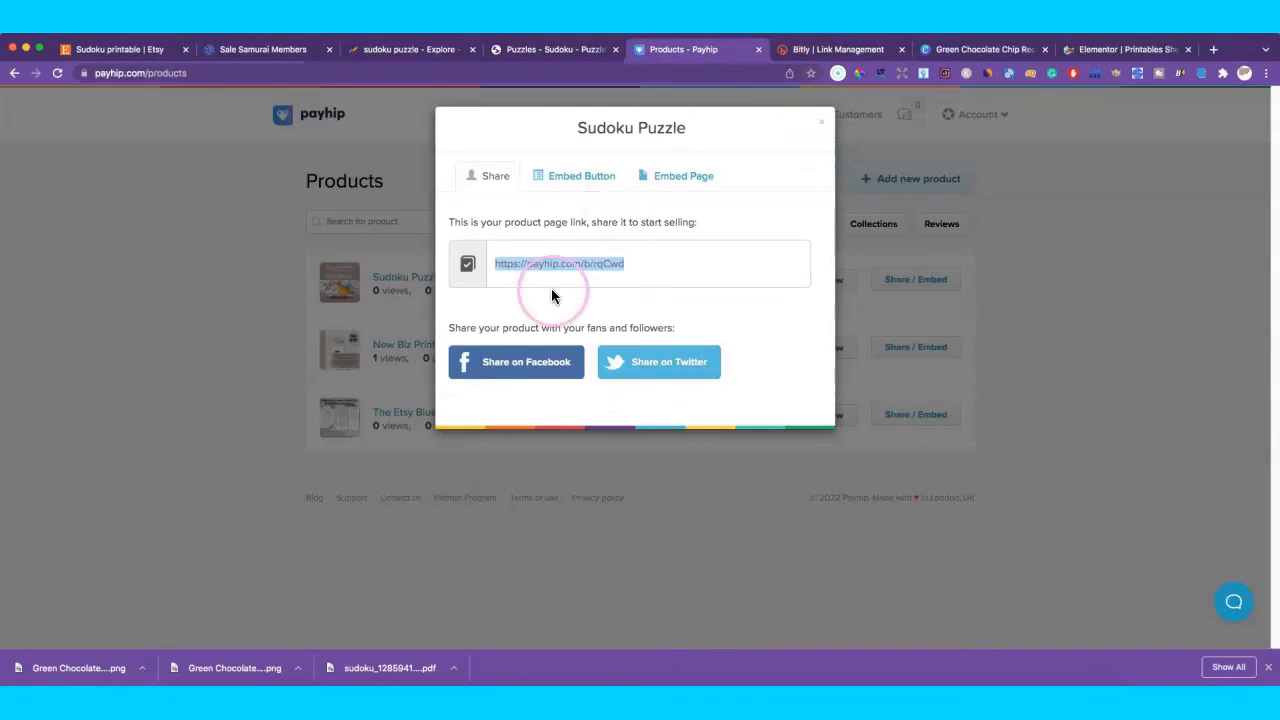
{"action": "left_click", "coordinate": [601, 265]}
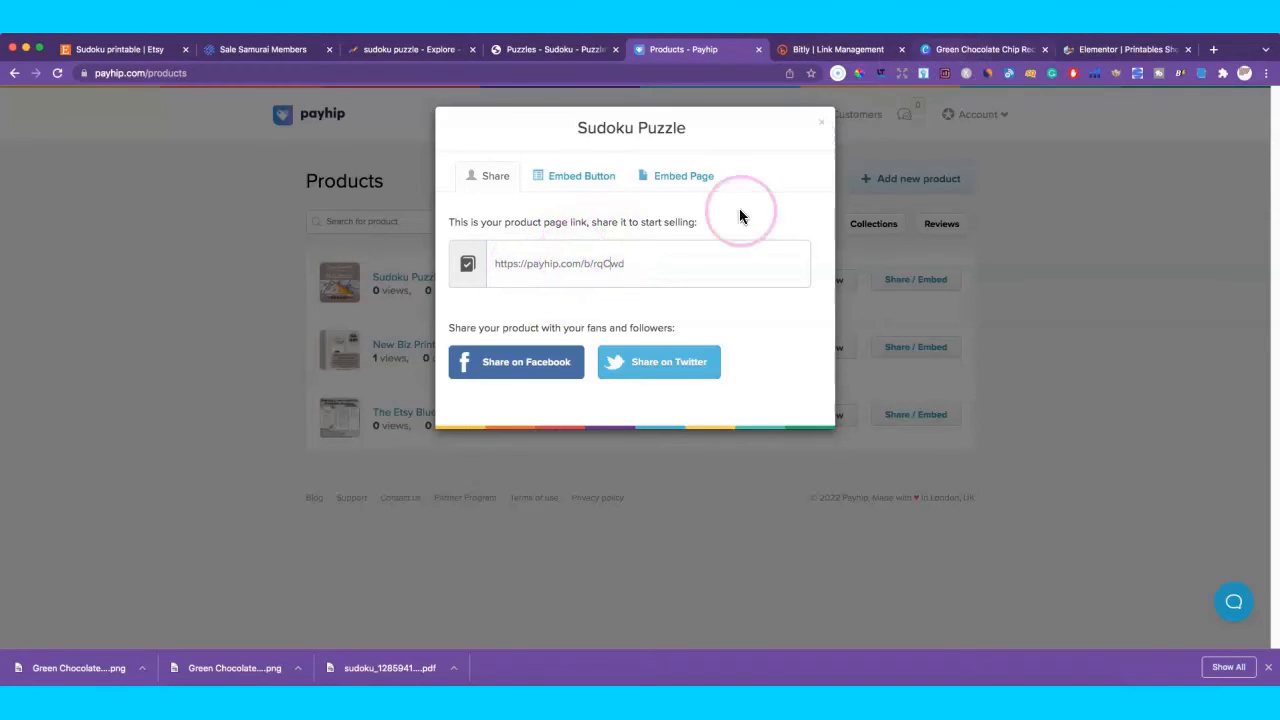
{"action": "triple_click", "coordinate": [589, 266]}
{"action": "right_click", "coordinate": [589, 266]}
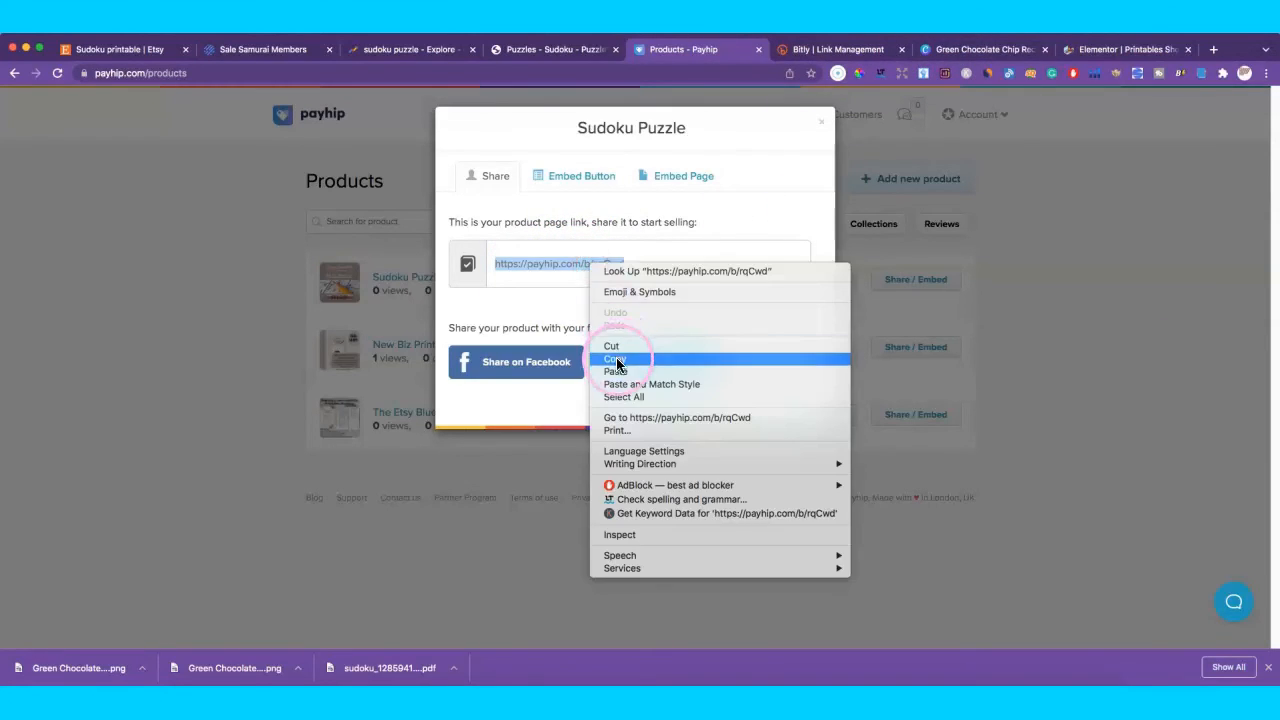
{"action": "left_click", "coordinate": [617, 360]}
Switch to the Canva design, start publishing it to Pinterest and choose the Passive Income Group 360 board.
{"action": "left_click", "coordinate": [965, 49]}
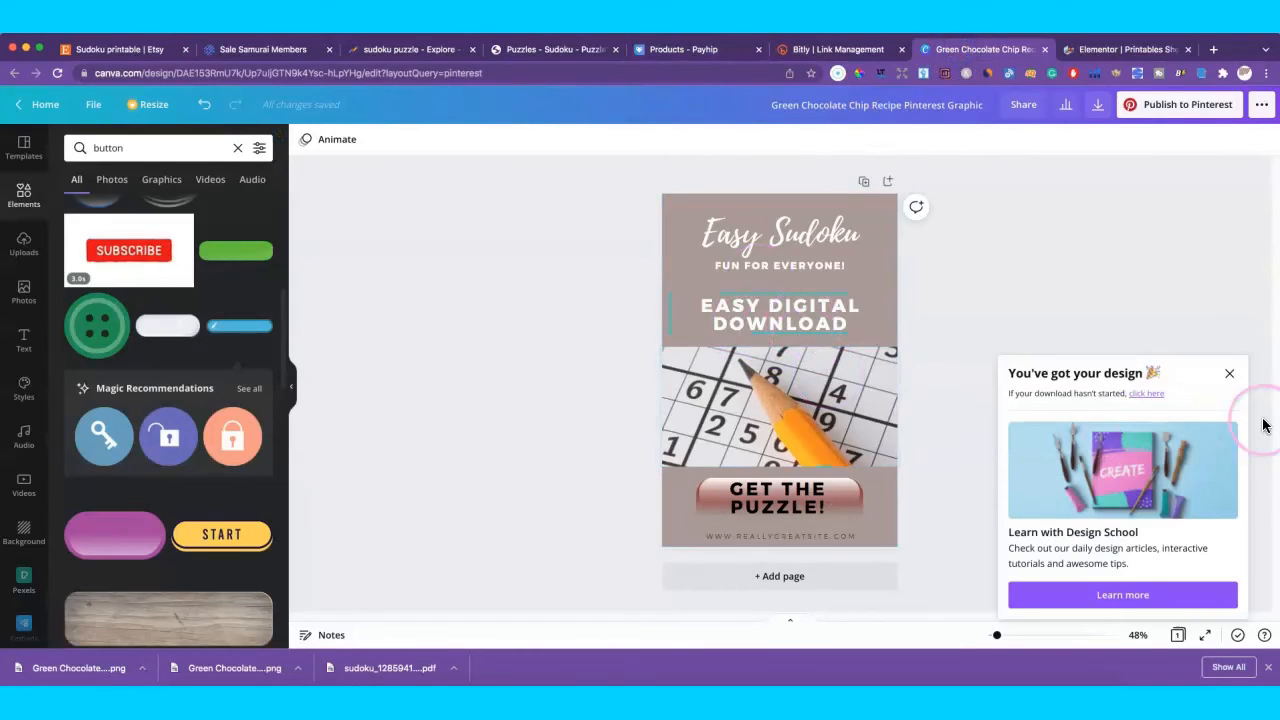
{"action": "left_click", "coordinate": [1230, 373]}
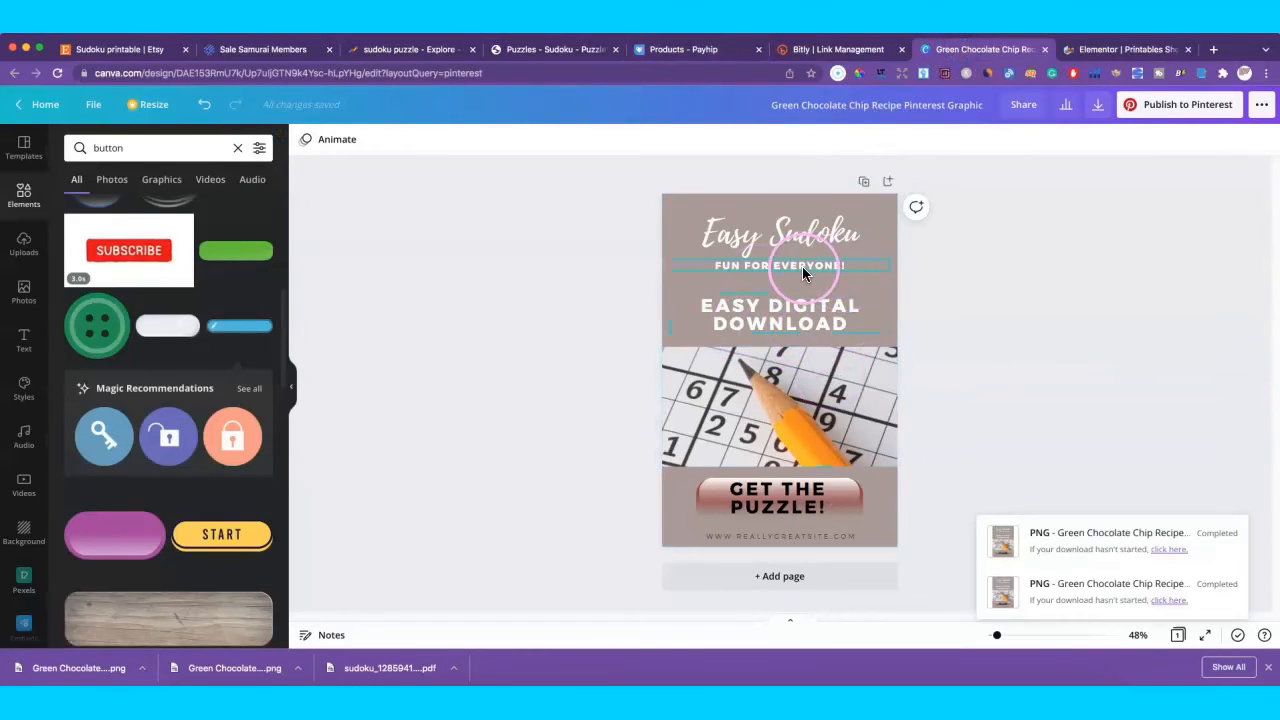
{"action": "left_click", "coordinate": [805, 206]}
{"action": "left_click", "coordinate": [1133, 108]}
{"action": "left_click", "coordinate": [1090, 176]}
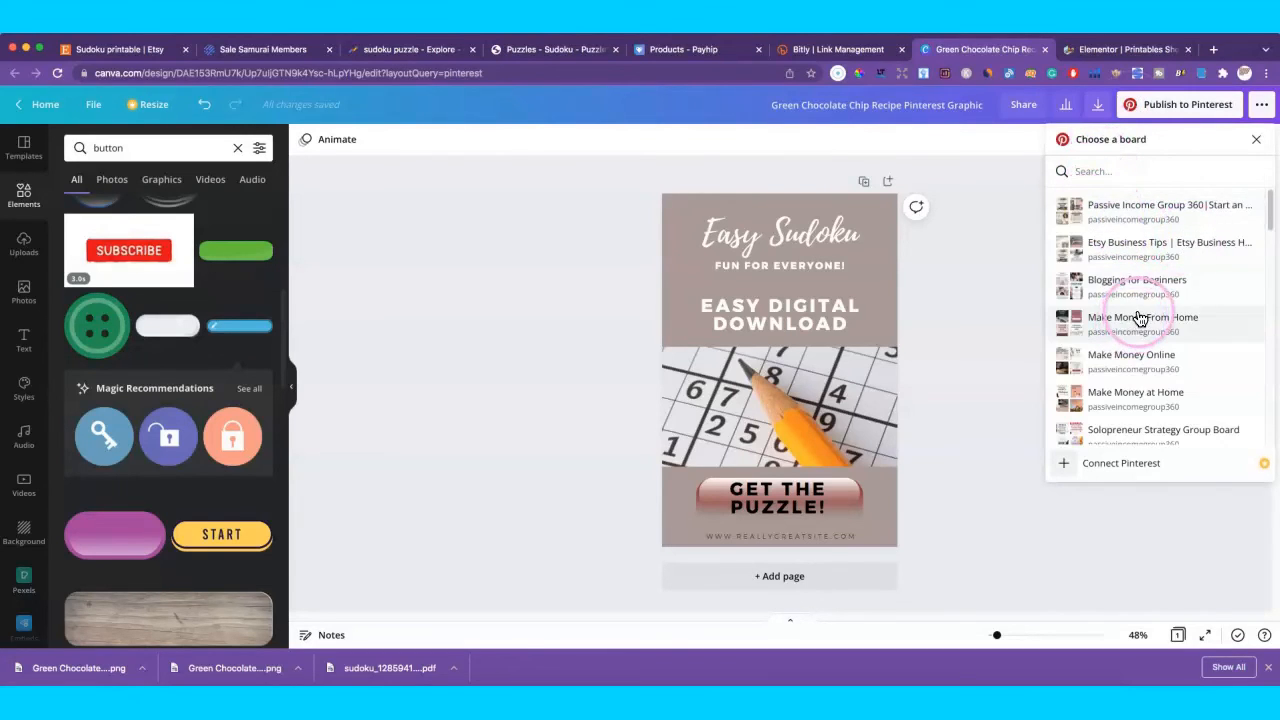
{"action": "scroll", "coordinate": [1138, 318], "scroll_direction": "down", "scroll_amount": 5}
{"action": "scroll", "coordinate": [1138, 318], "scroll_direction": "up", "scroll_amount": 5}
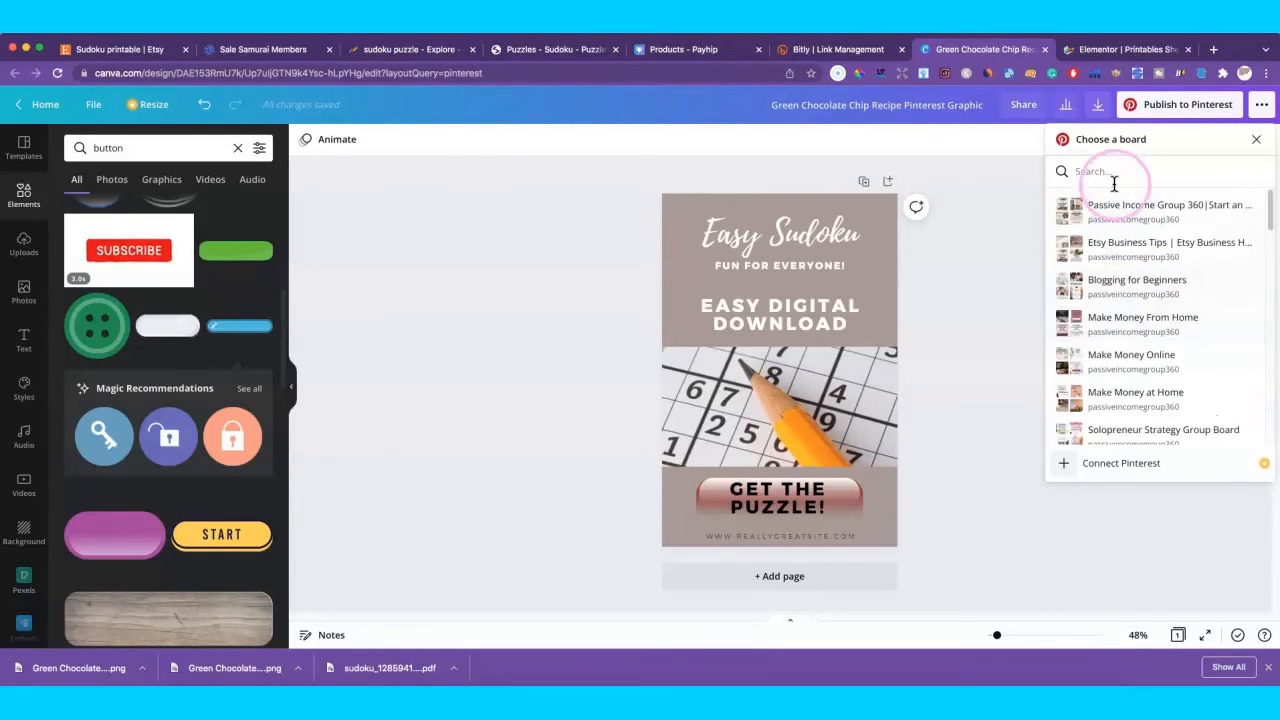
{"action": "left_click", "coordinate": [1081, 228]}
{"action": "left_click", "coordinate": [1100, 228]}
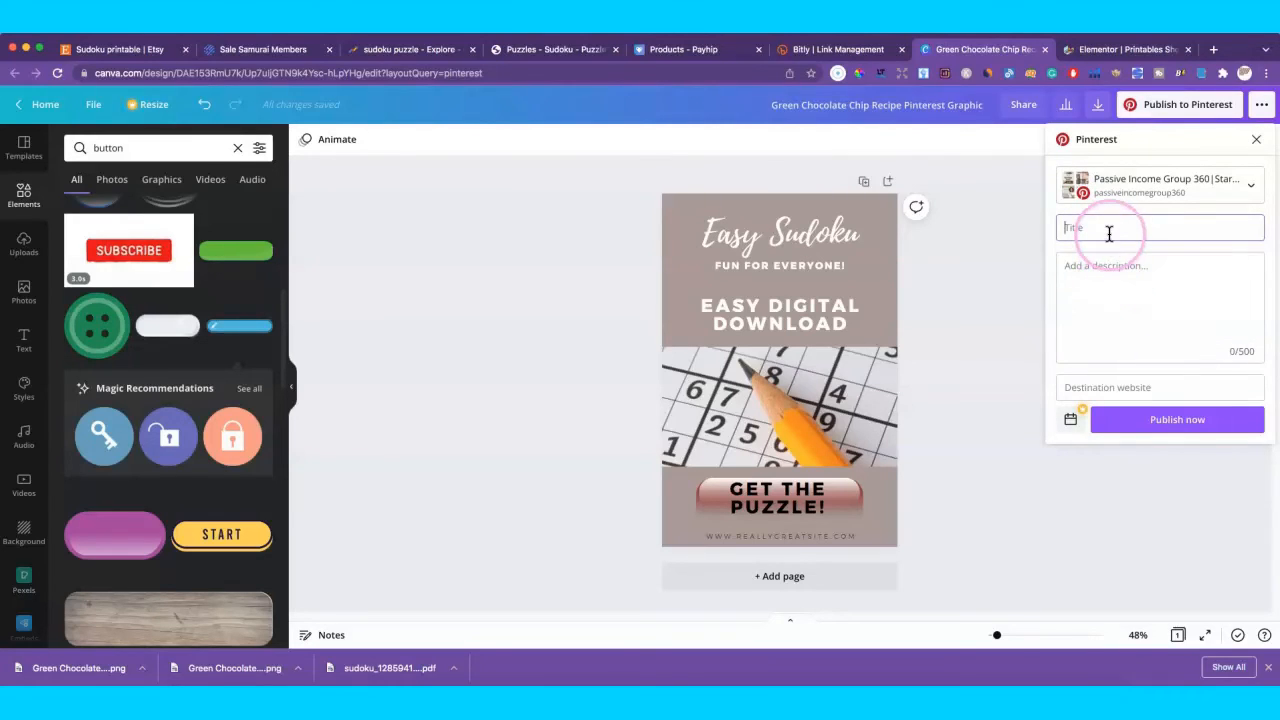
{"action": "right_click", "coordinate": [1105, 389]}
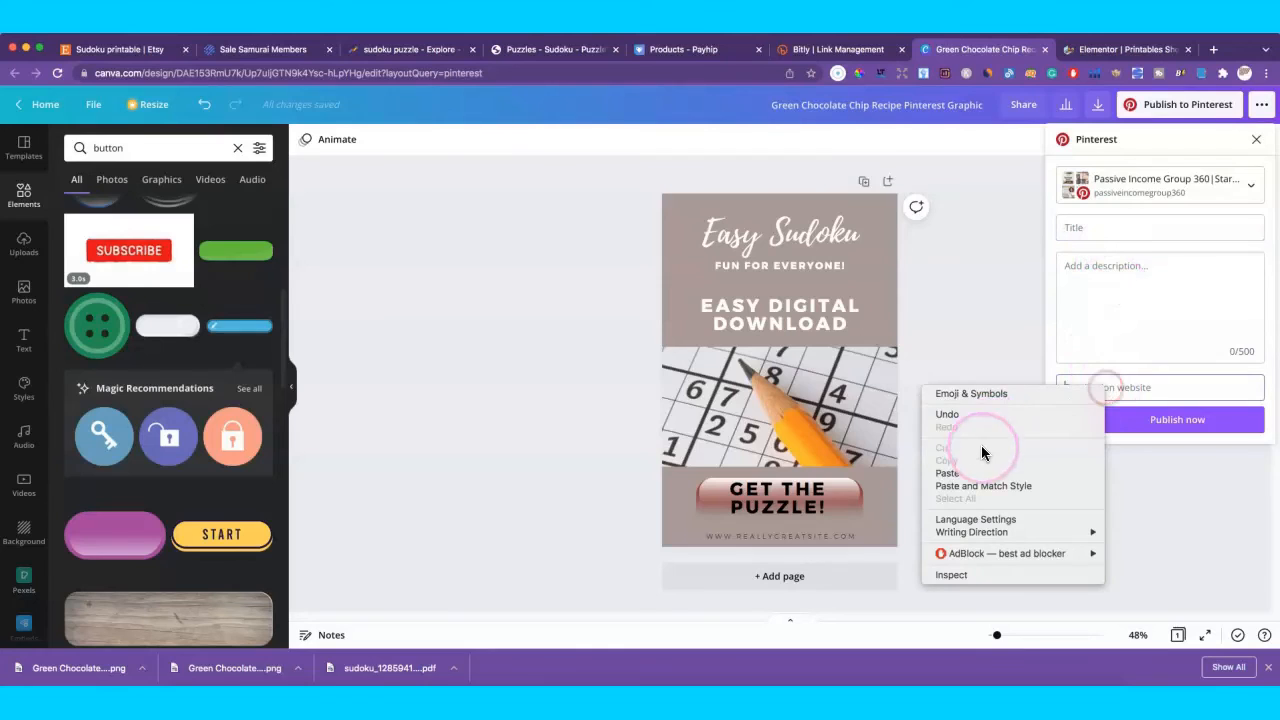
{"action": "left_click", "coordinate": [969, 472]}
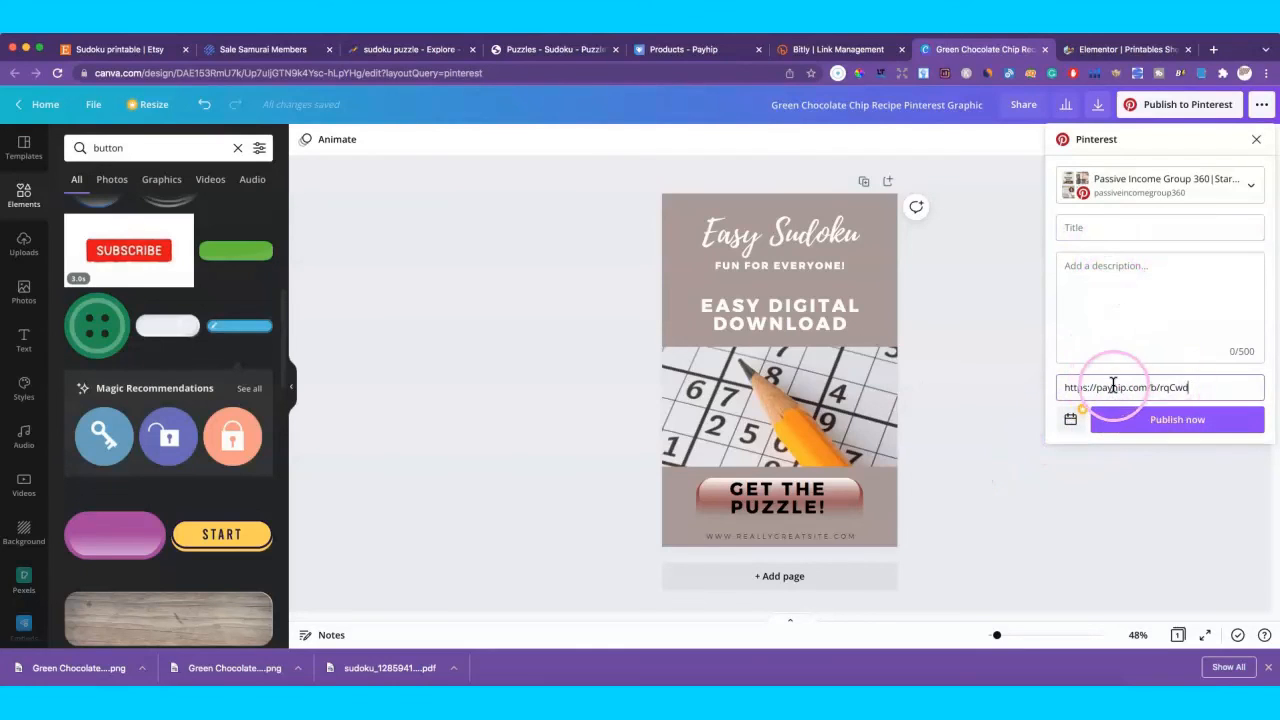
{"action": "left_click", "coordinate": [1158, 386]}
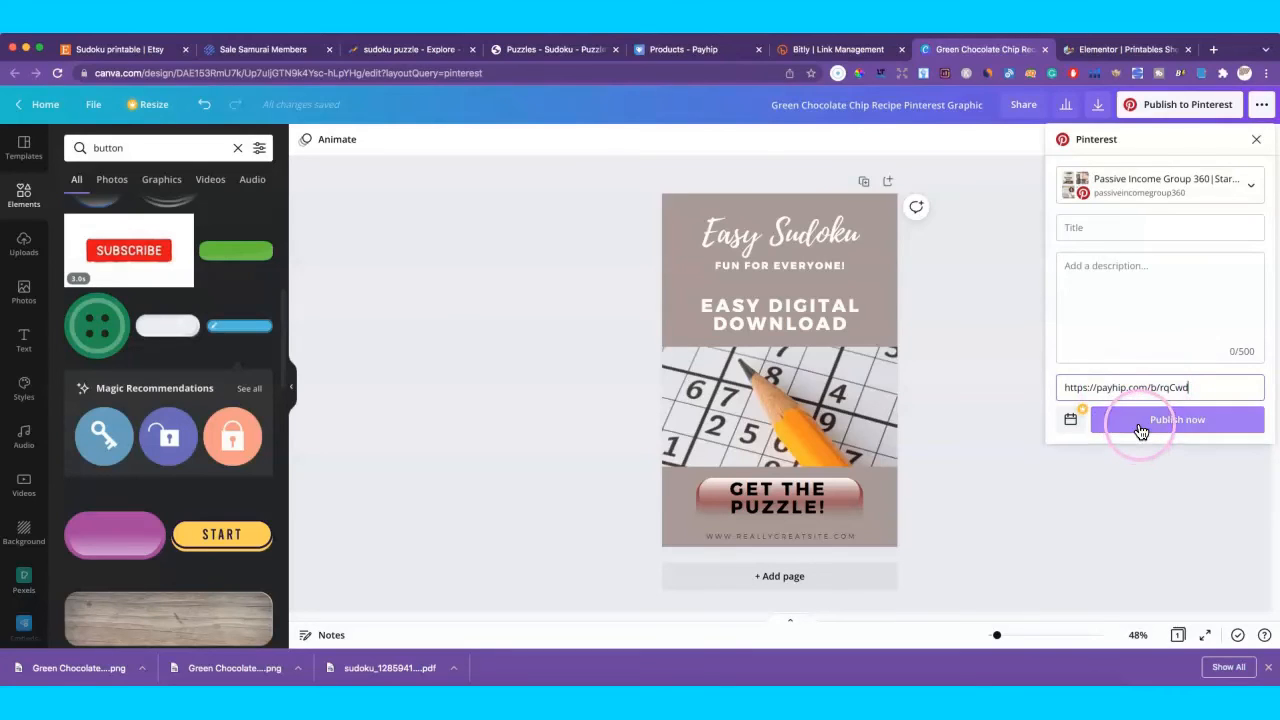
{"action": "left_click", "coordinate": [1256, 139]}
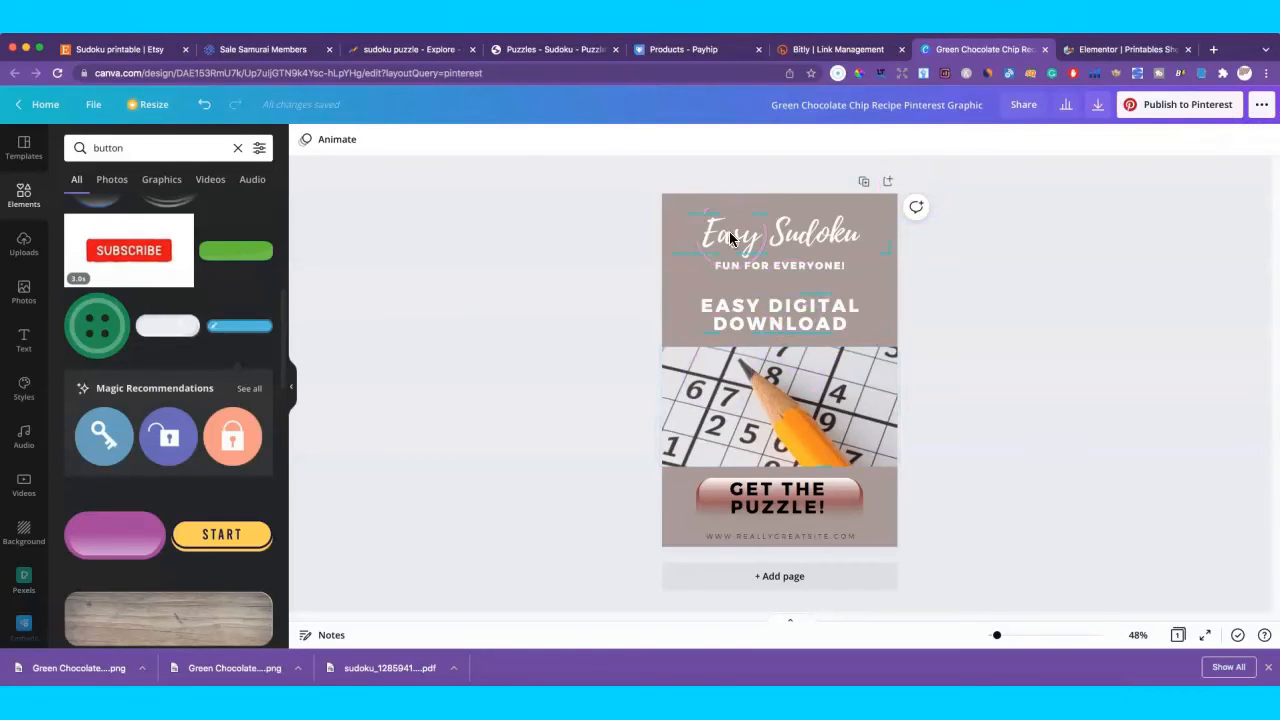
{"action": "left_click", "coordinate": [914, 104]}
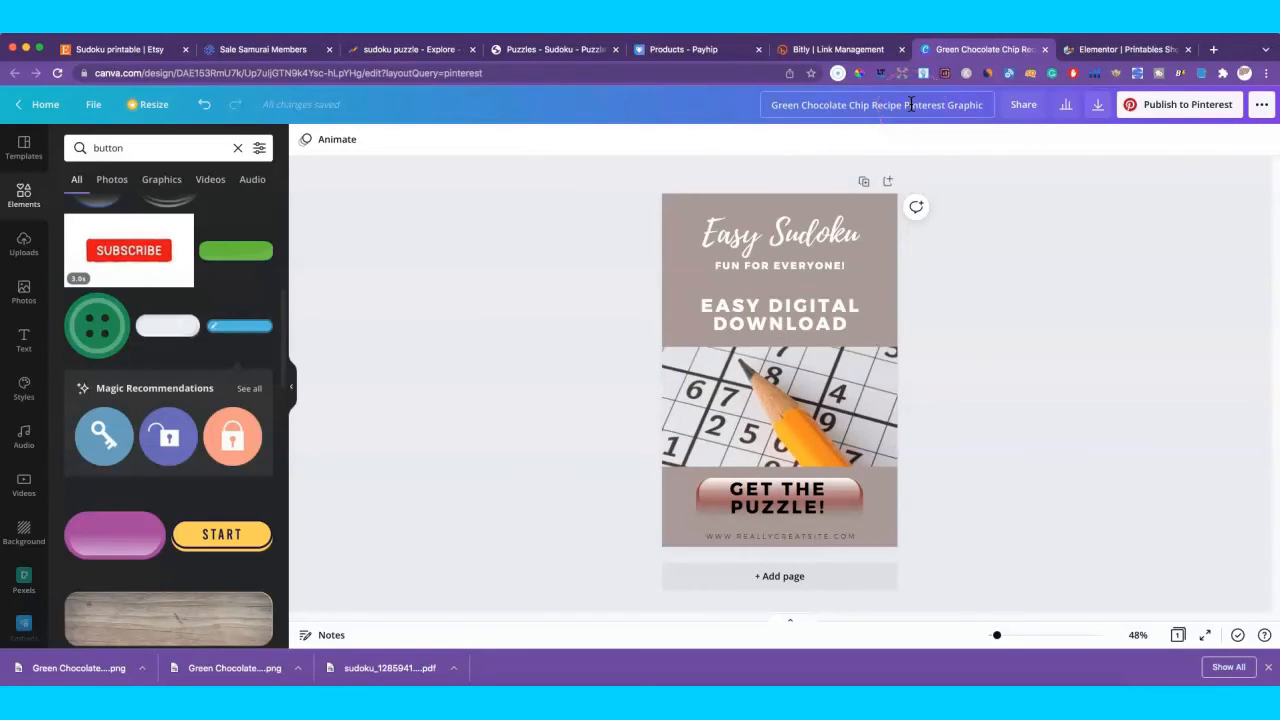
Switch to Payhip, reopen the Sudoku Puzzle's sharing options and examine the embeddable purchase button.
{"action": "left_click", "coordinate": [688, 49]}
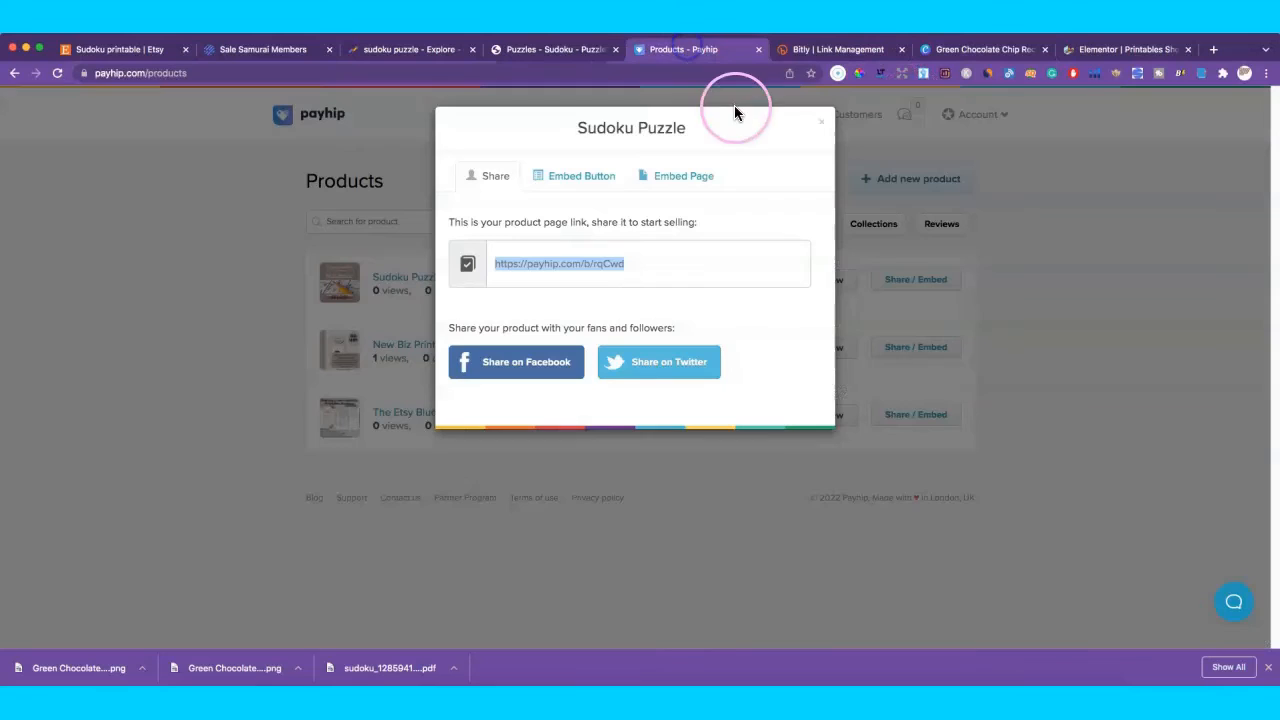
{"action": "left_click", "coordinate": [821, 127]}
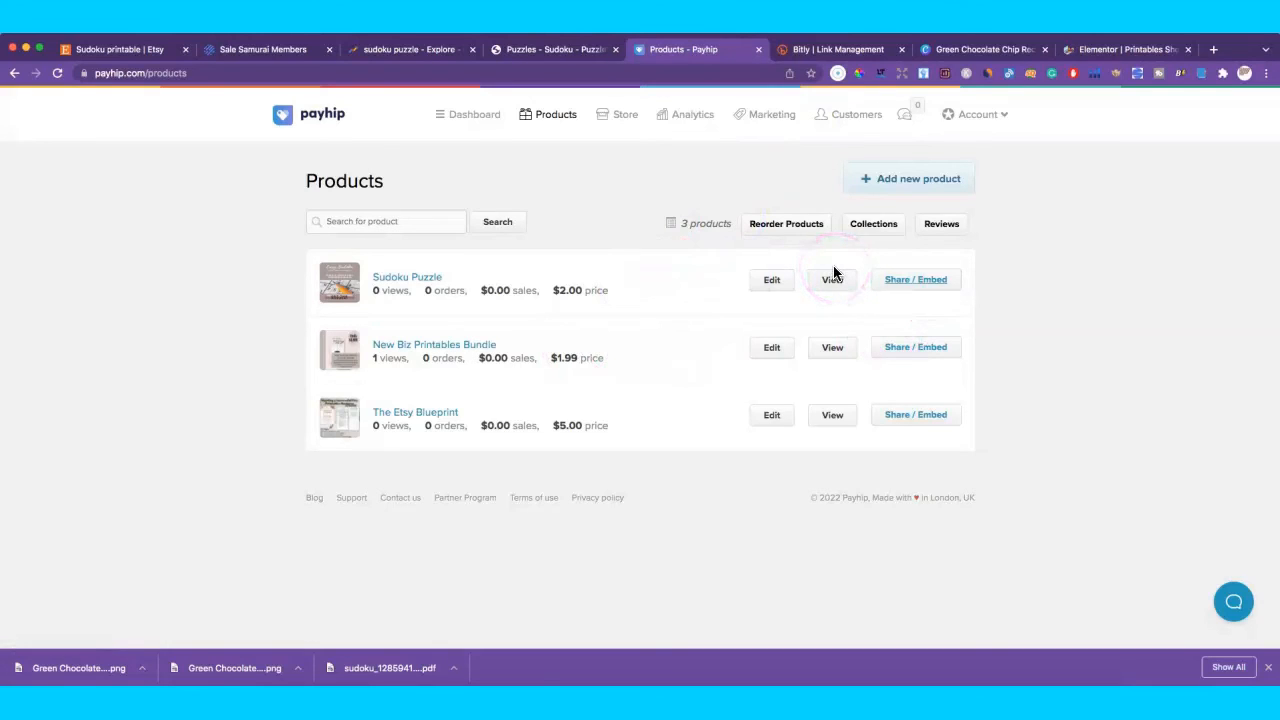
{"action": "left_click", "coordinate": [905, 282]}
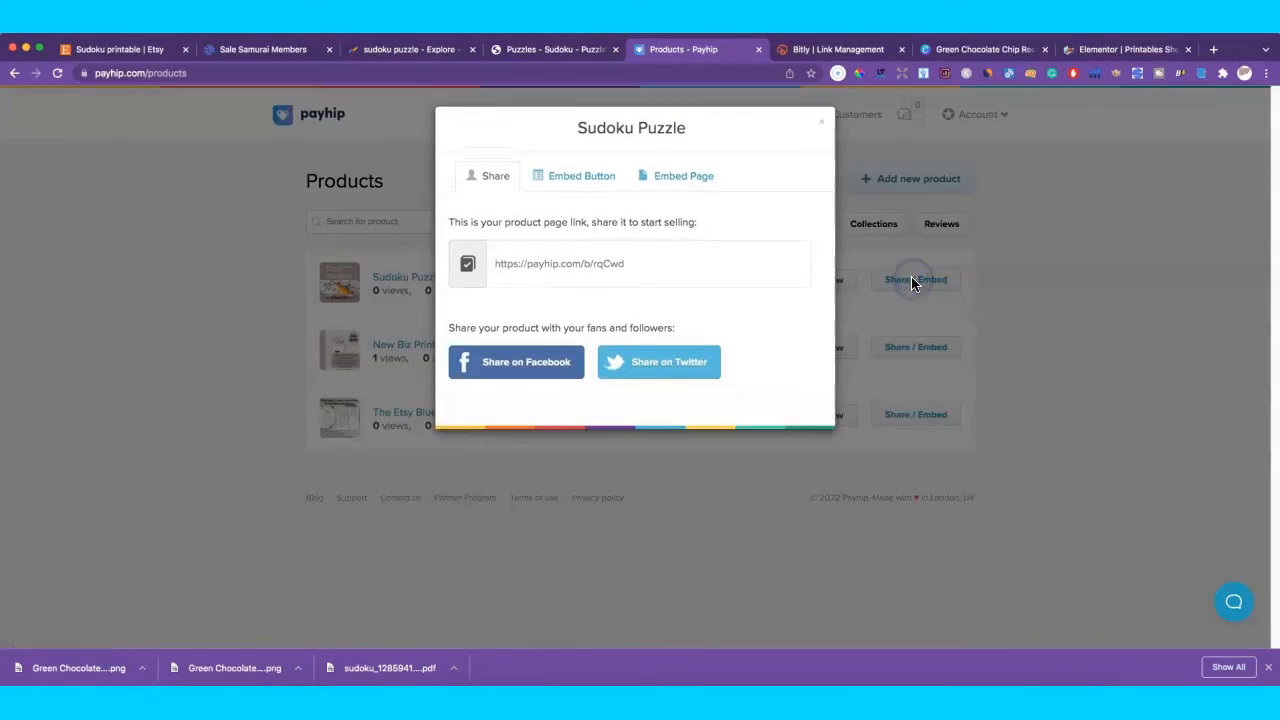
{"action": "left_click", "coordinate": [560, 185]}
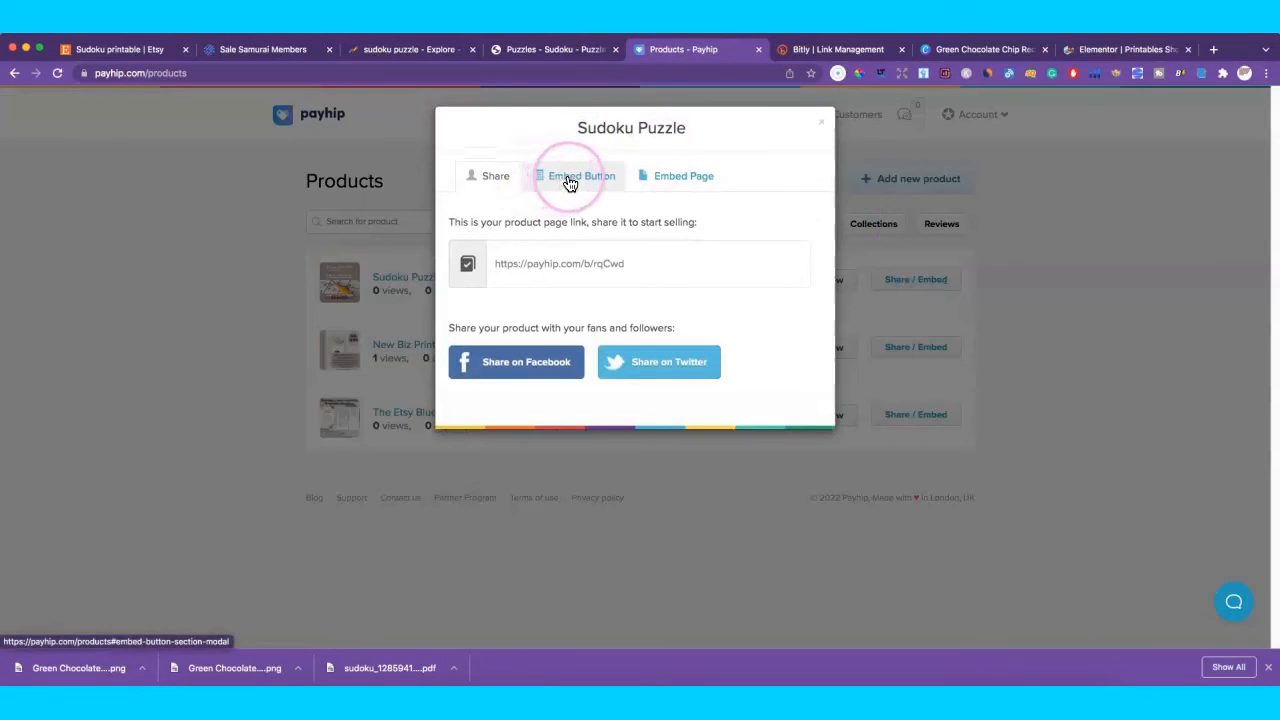
{"action": "left_click", "coordinate": [575, 177]}
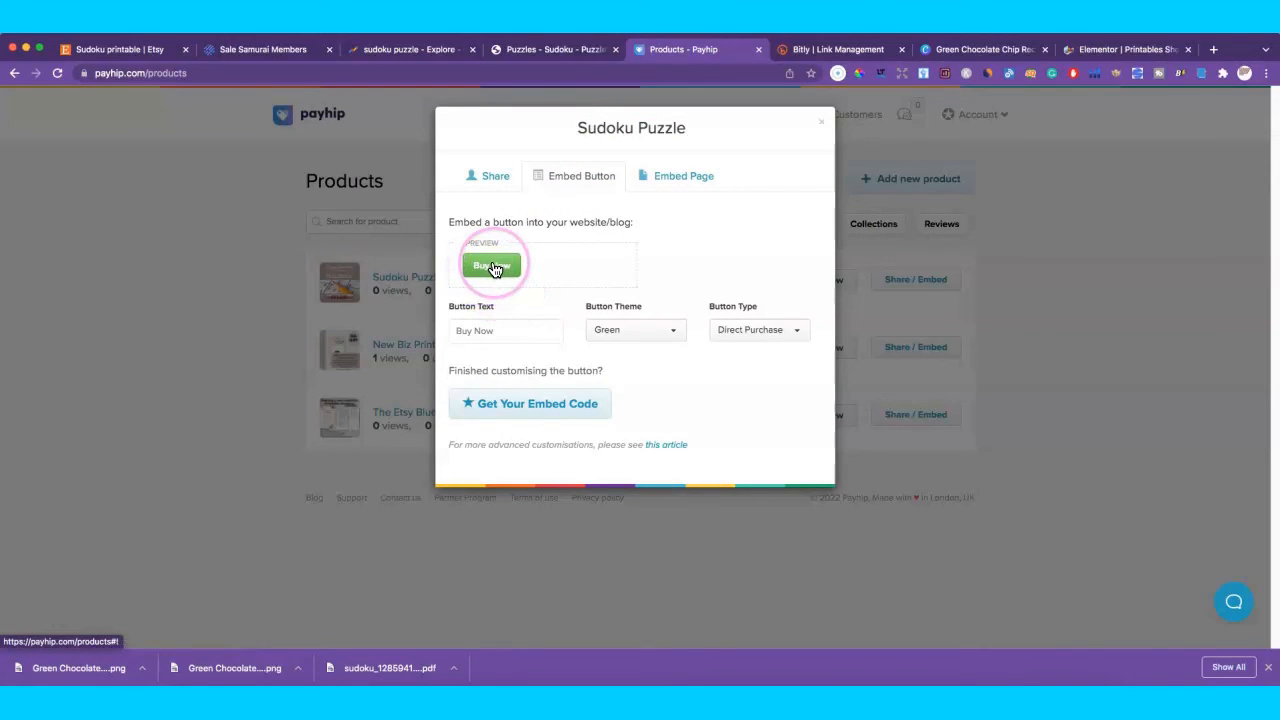
Examine the Sudoku Puzzle's embeddable product page preview and close the sharing options.
{"action": "left_click", "coordinate": [691, 178]}
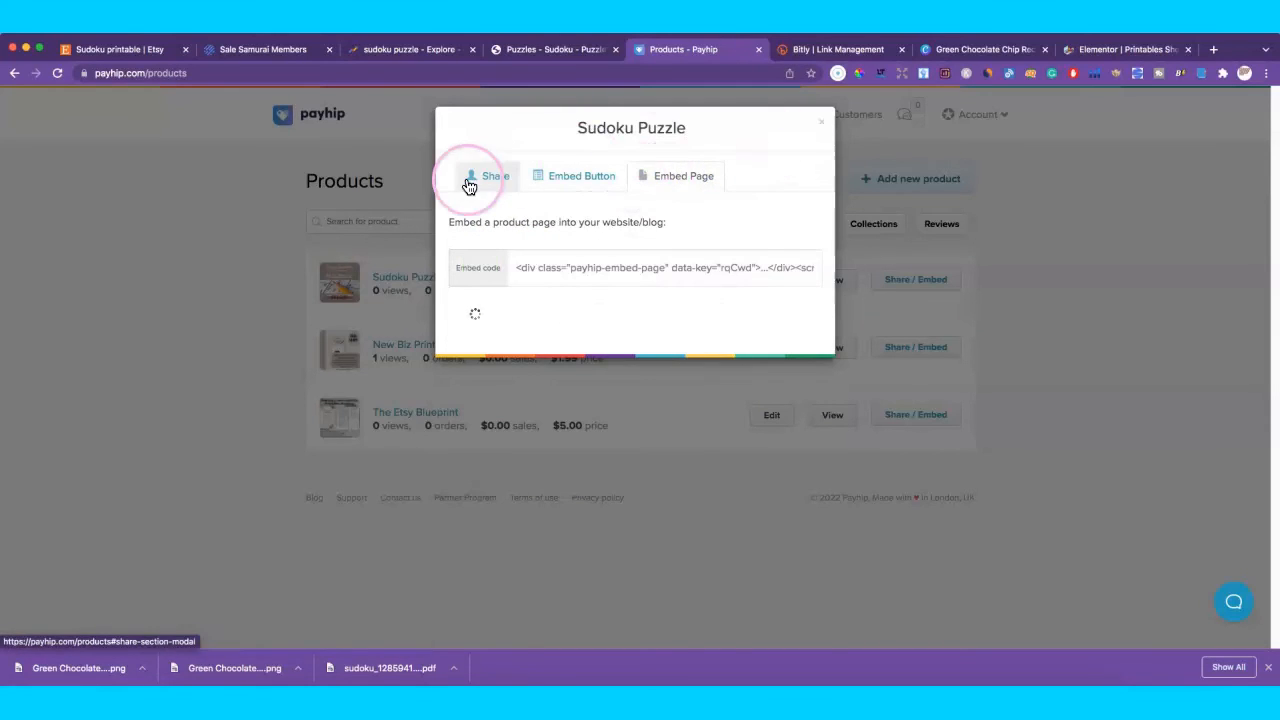
{"action": "scroll", "coordinate": [688, 491], "scroll_direction": "down", "scroll_amount": 2}
{"action": "scroll", "coordinate": [698, 494], "scroll_direction": "down", "scroll_amount": 5}
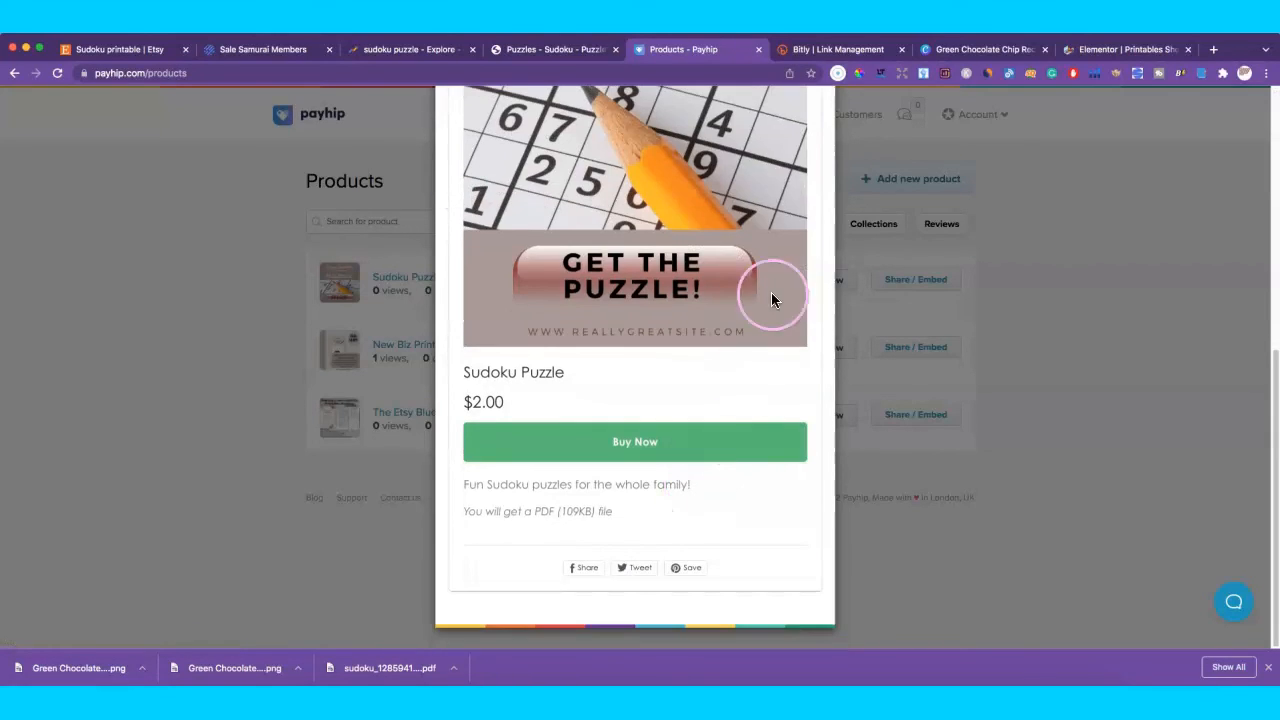
{"action": "scroll", "coordinate": [785, 286], "scroll_direction": "up", "scroll_amount": 5}
{"action": "left_click", "coordinate": [823, 124]}
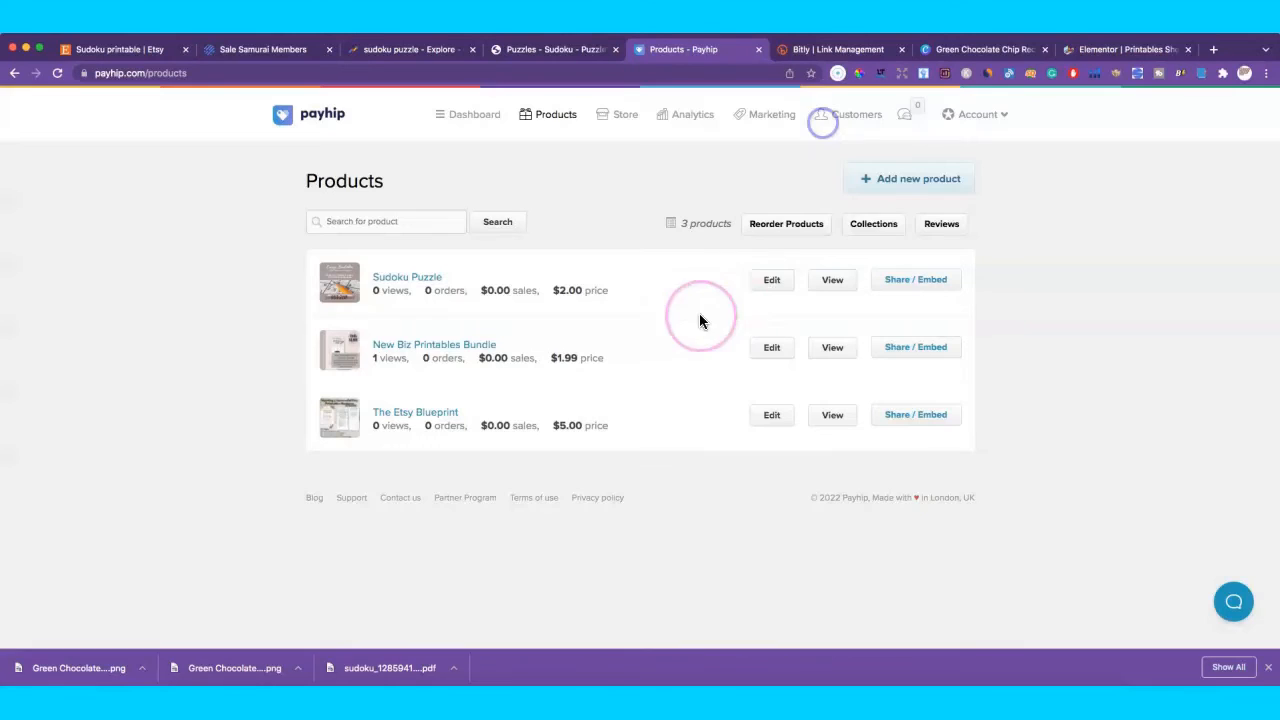
Open the Sudoku Puzzle for editing and review its file, title, price, cover, description and visibility settings.
{"action": "left_click", "coordinate": [771, 281]}
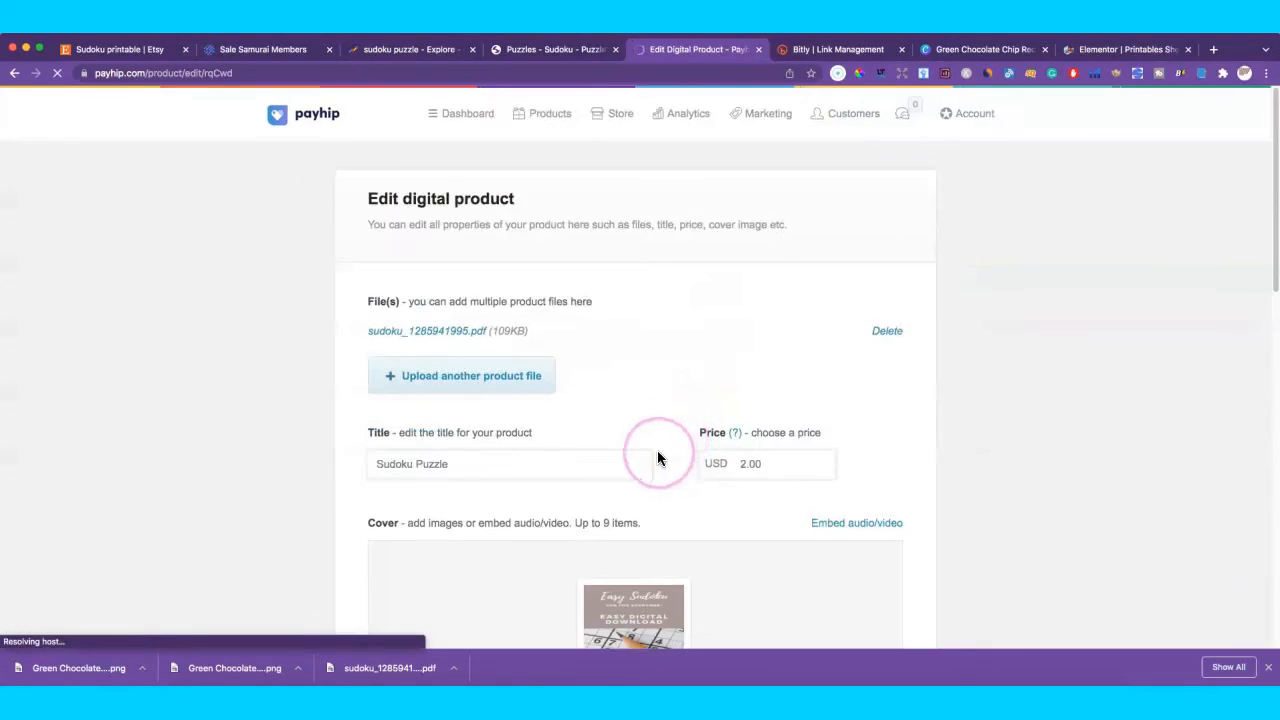
{"action": "scroll", "coordinate": [662, 518], "scroll_direction": "down", "scroll_amount": 5}
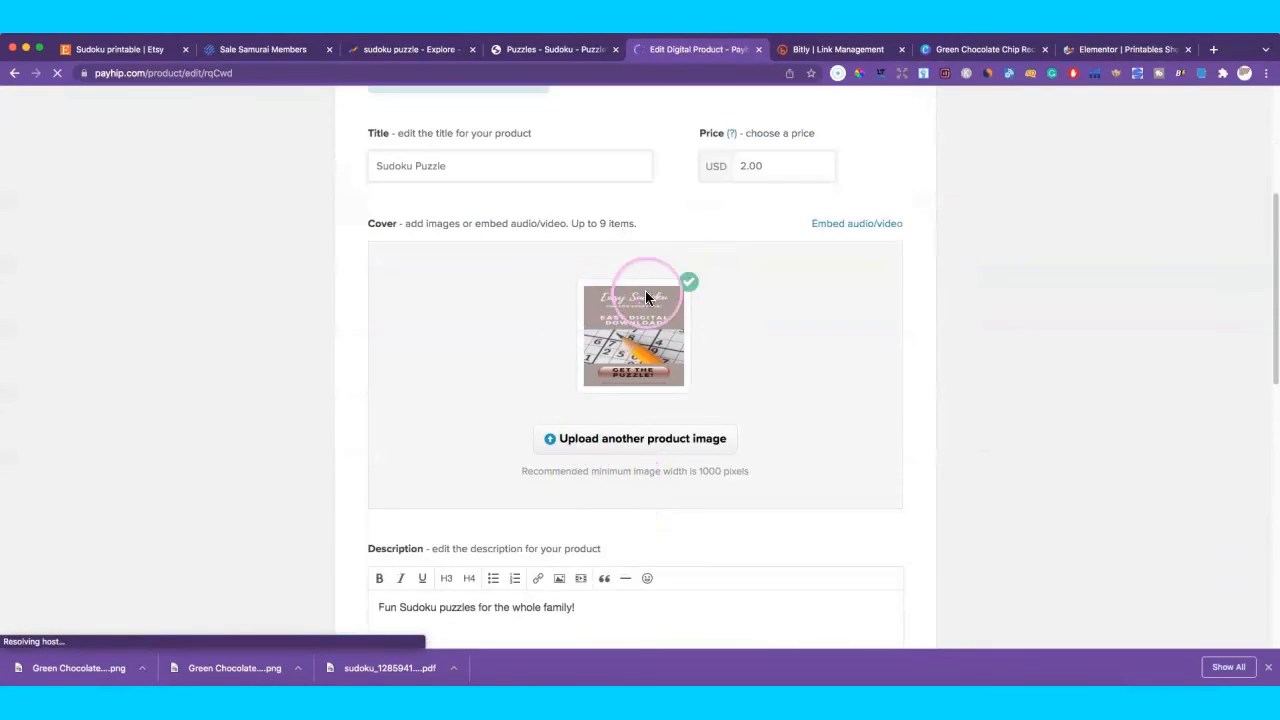
{"action": "scroll", "coordinate": [660, 554], "scroll_direction": "down", "scroll_amount": 4}
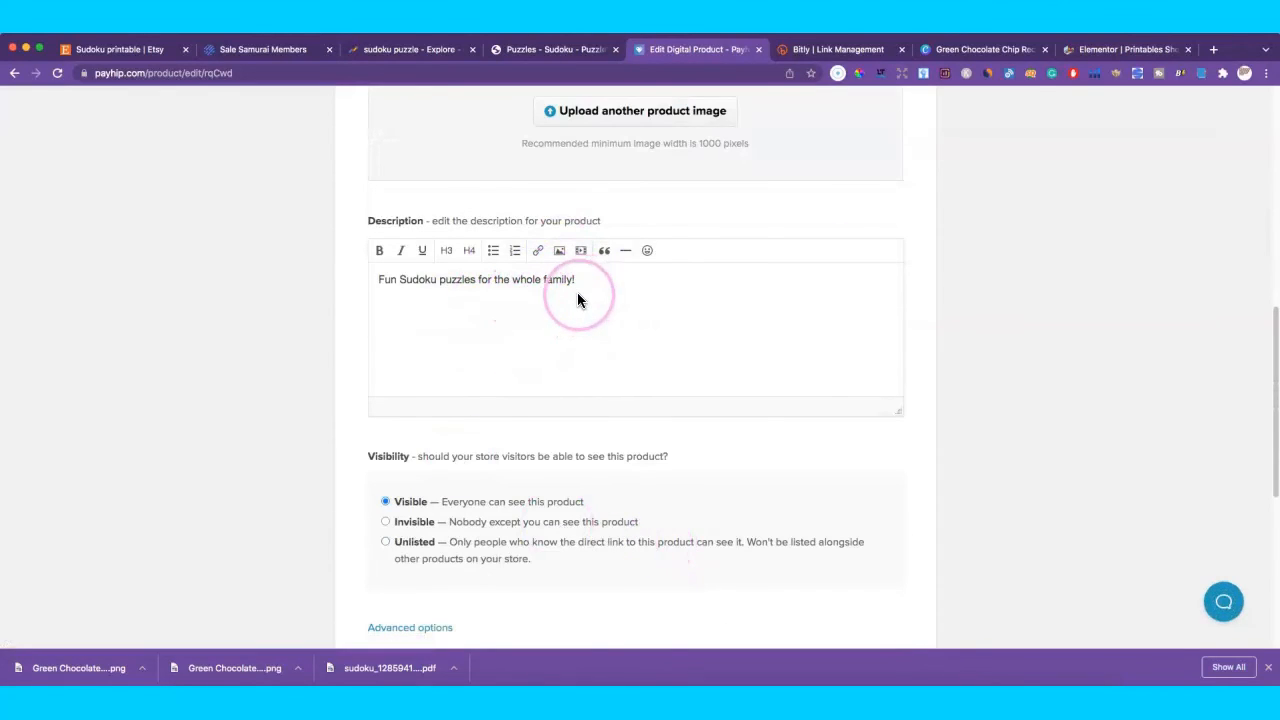
{"action": "scroll", "coordinate": [650, 335], "scroll_direction": "up", "scroll_amount": 4}
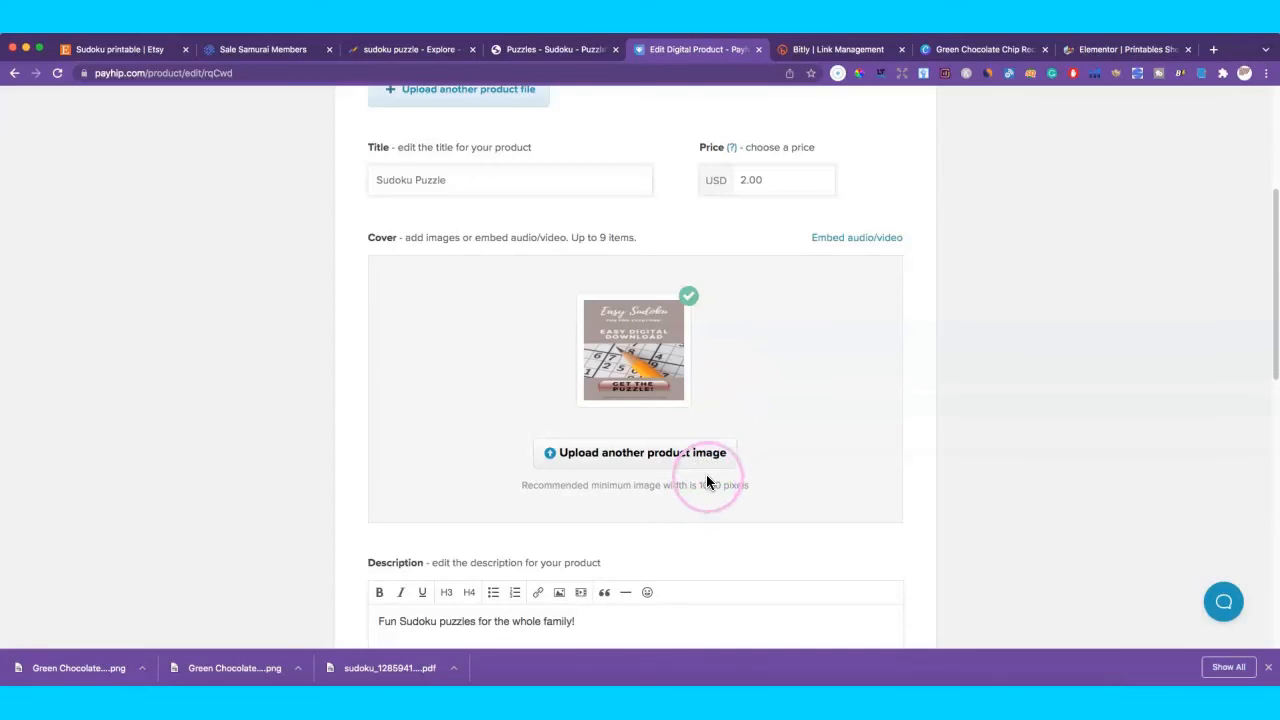
{"action": "scroll", "coordinate": [707, 476], "scroll_direction": "up", "scroll_amount": 3}
{"action": "scroll", "coordinate": [710, 470], "scroll_direction": "down", "scroll_amount": 6}
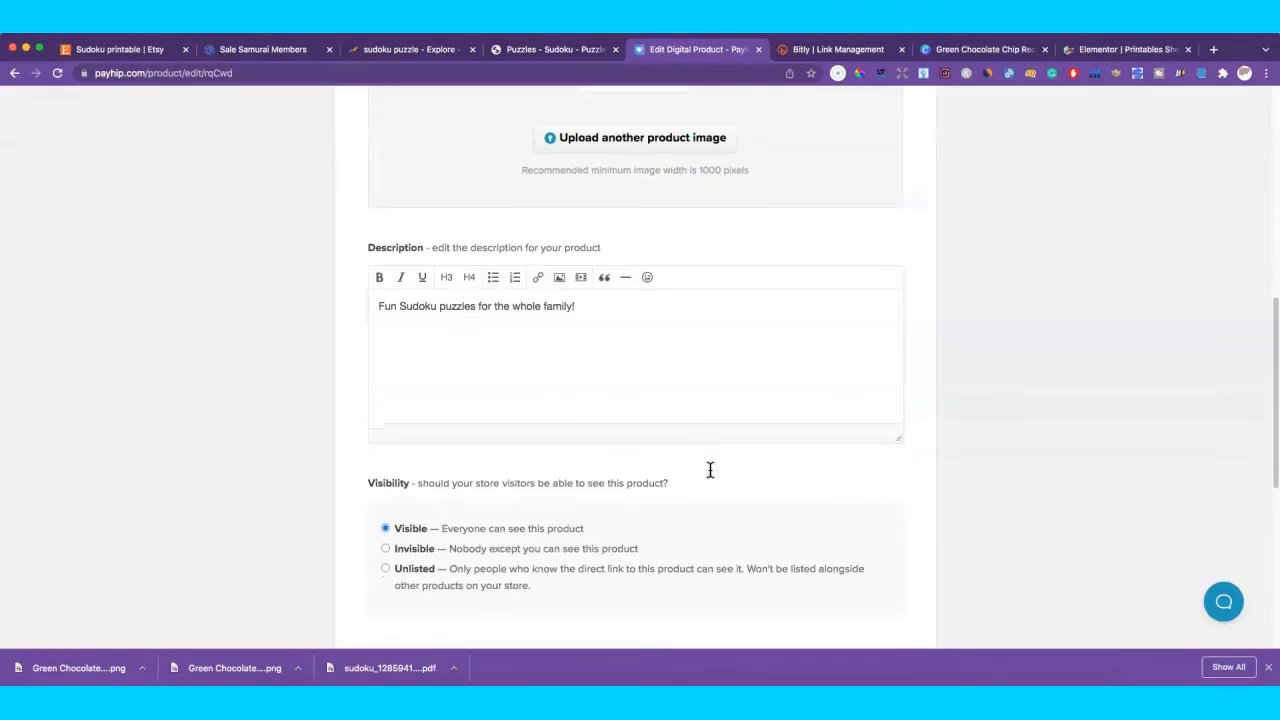
{"action": "scroll", "coordinate": [622, 330], "scroll_direction": "up", "scroll_amount": 2}
{"action": "scroll", "coordinate": [684, 383], "scroll_direction": "up", "scroll_amount": 4}
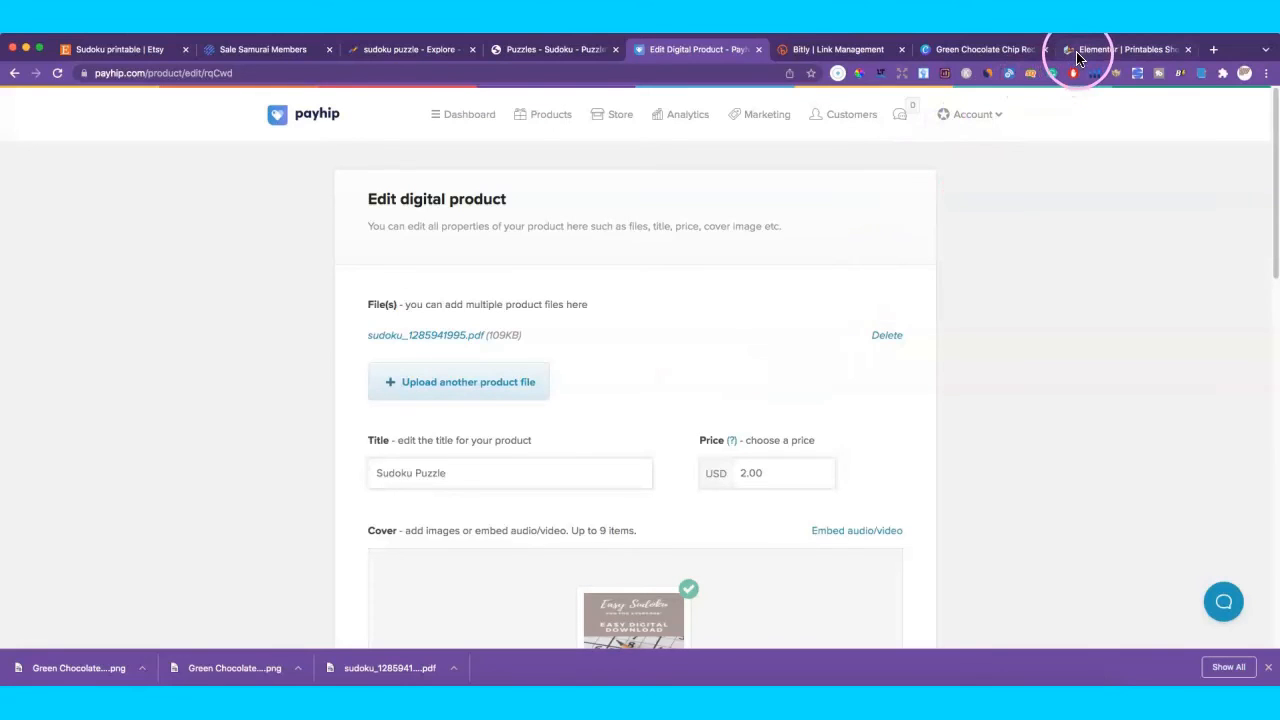
Look through Payhip's products, analytics and store pages, ending on the dashboard.
{"action": "left_click", "coordinate": [540, 125]}
{"action": "left_click", "coordinate": [689, 122]}
{"action": "left_click", "coordinate": [603, 121]}
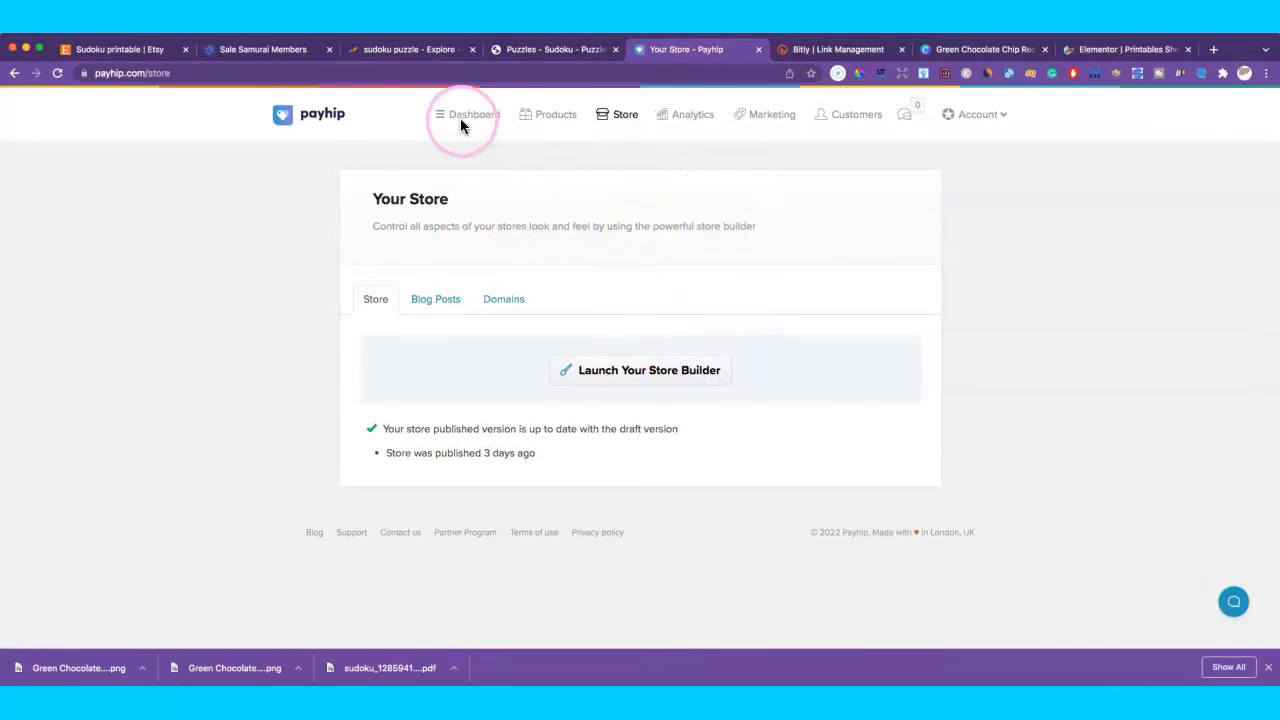
{"action": "left_click", "coordinate": [461, 118]}
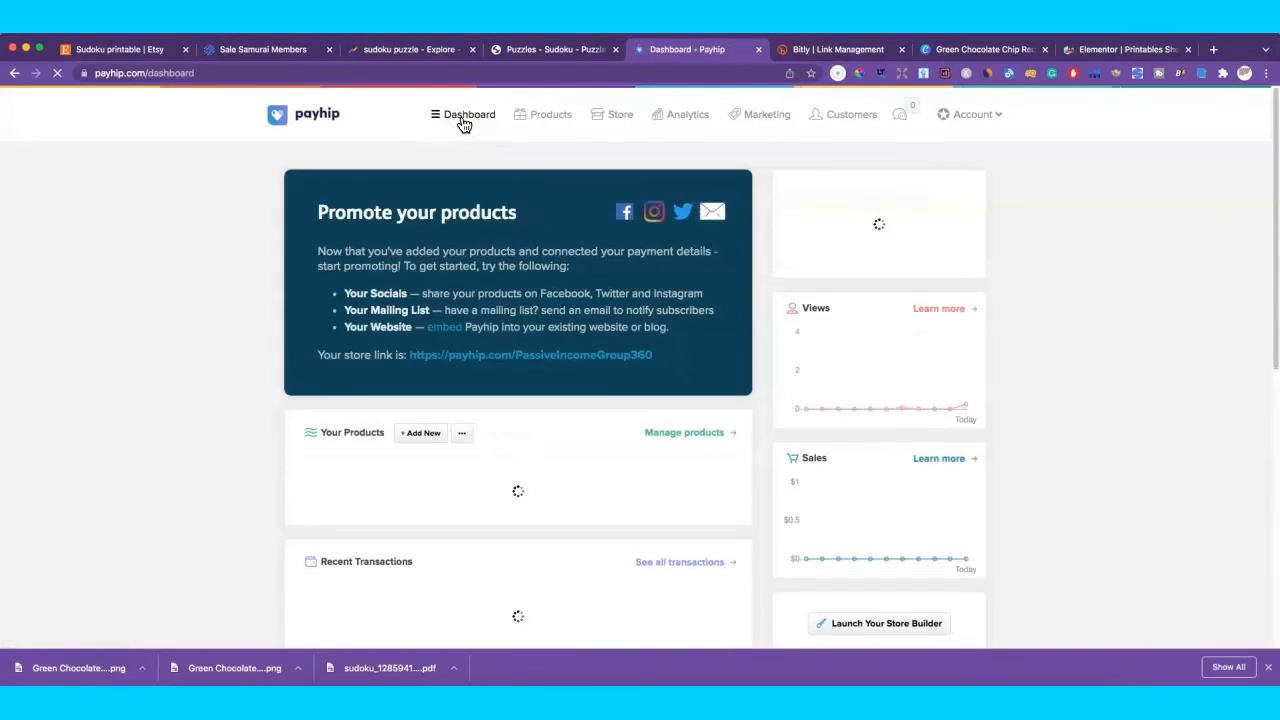
Copy the embed code for the Sudoku Puzzle's product page from its sharing options.
{"action": "left_click", "coordinate": [571, 119]}
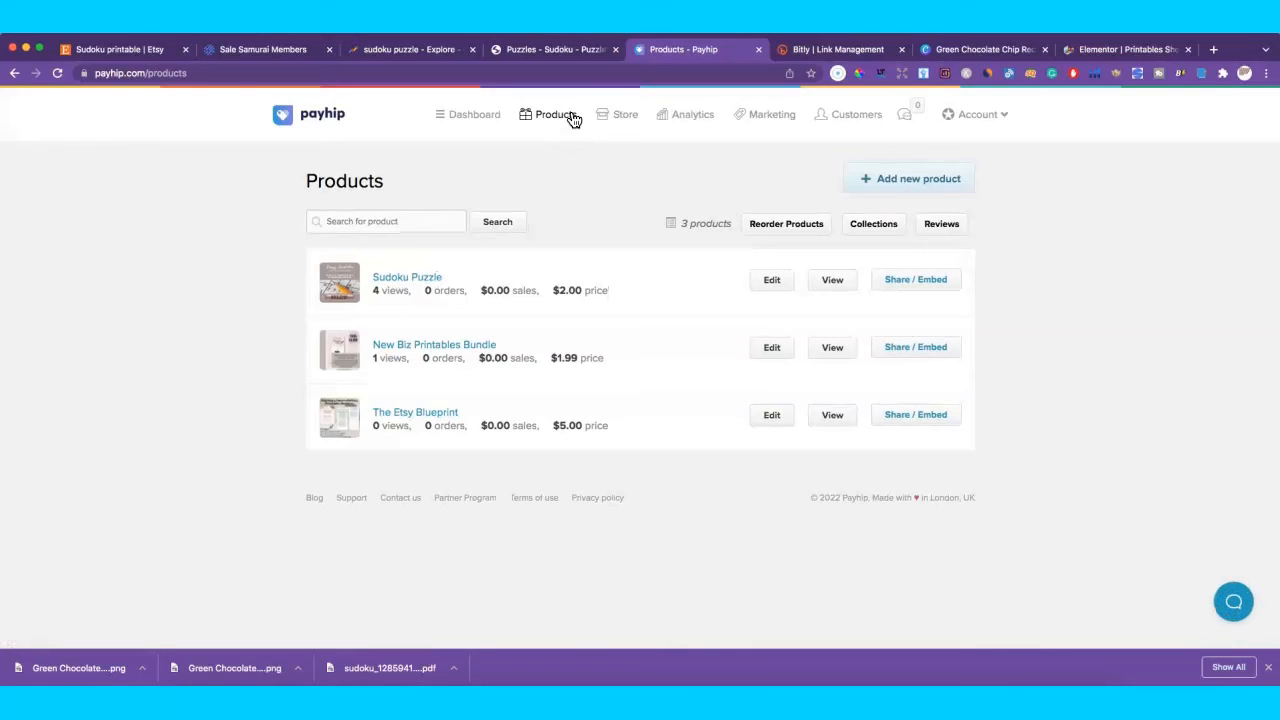
{"action": "left_click", "coordinate": [910, 279]}
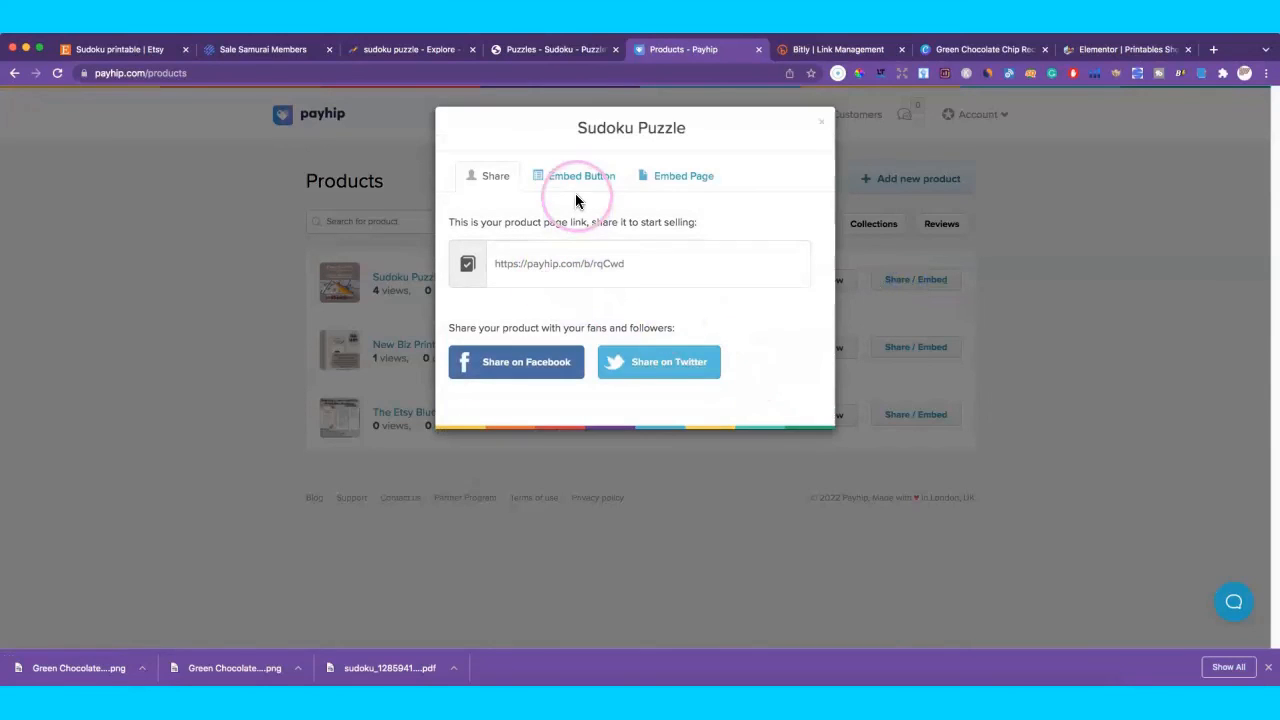
{"action": "left_click", "coordinate": [676, 184]}
{"action": "left_click", "coordinate": [594, 268]}
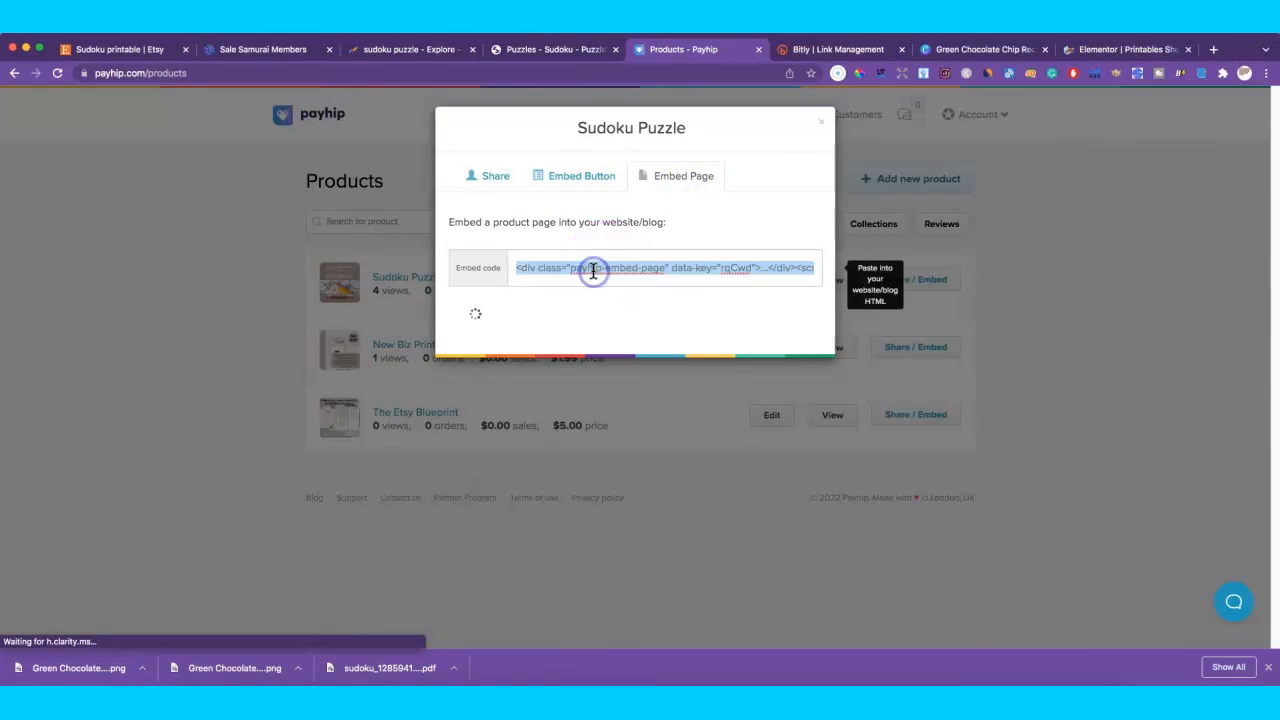
{"action": "right_click", "coordinate": [598, 268]}
{"action": "left_click", "coordinate": [630, 363]}
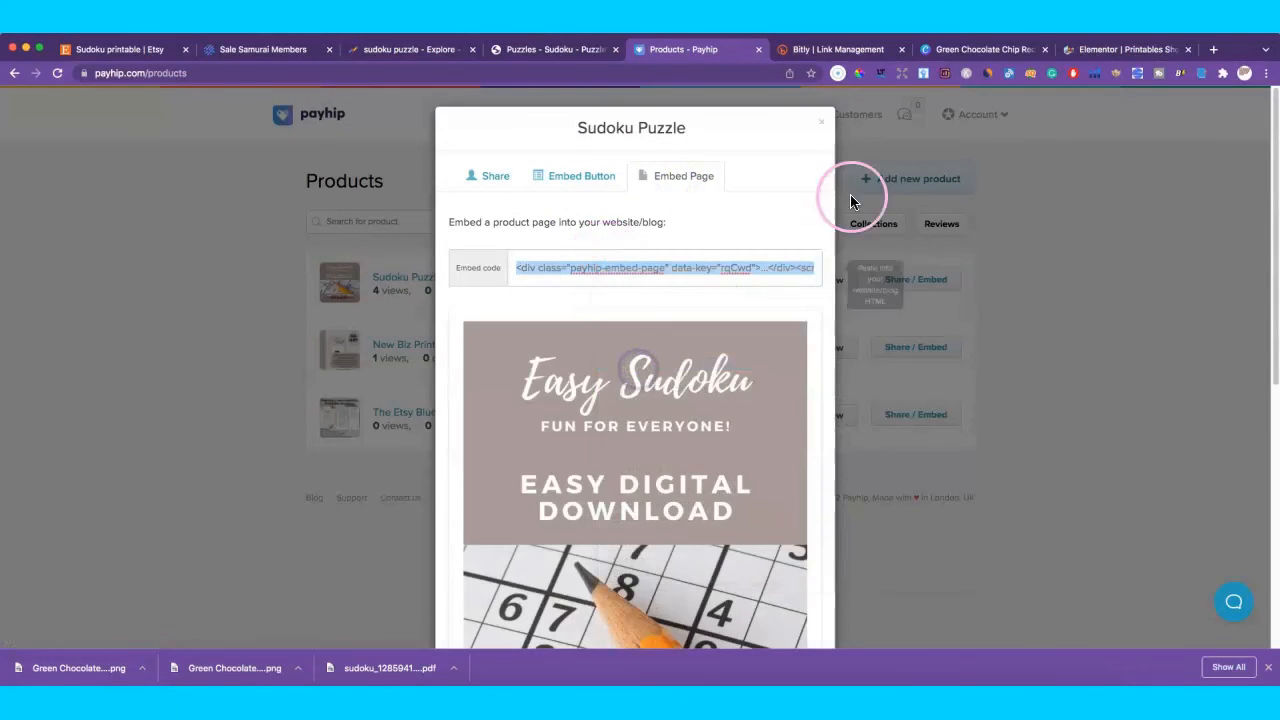
Switch to the Elementor page editor and try to place an HTML widget below the "Build Your Online Business" heading.
{"action": "left_click", "coordinate": [1115, 50]}
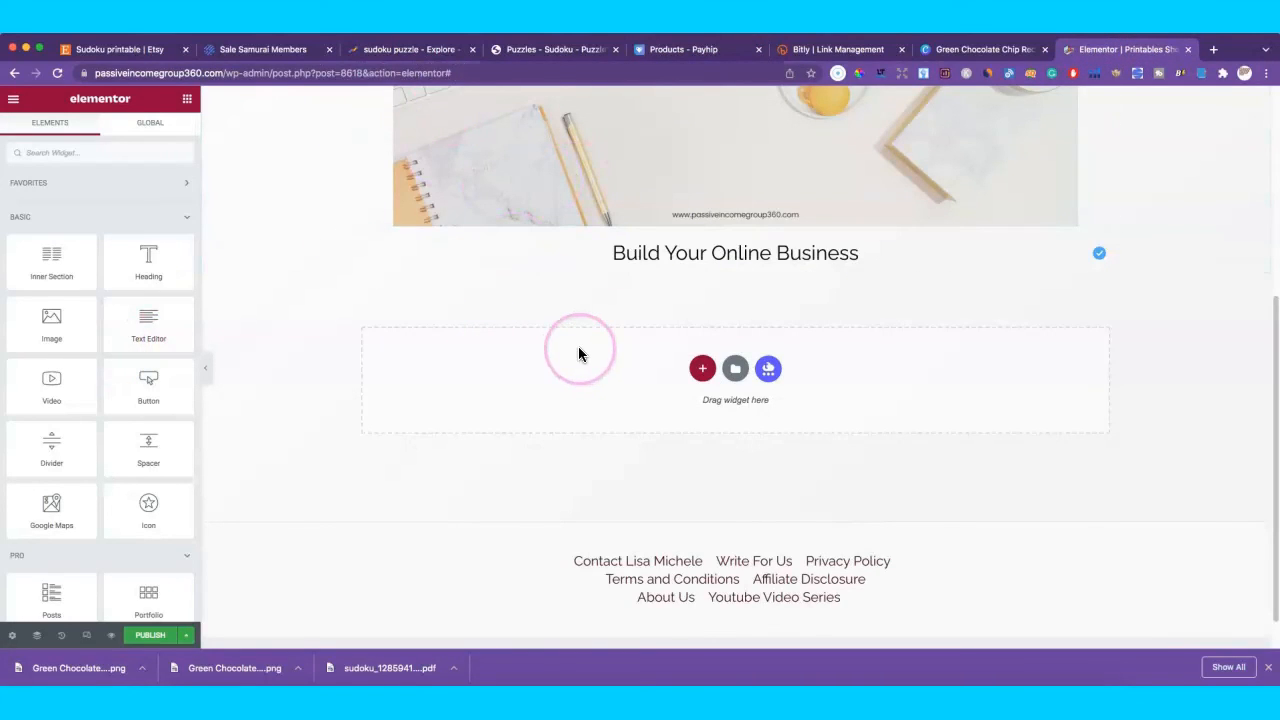
{"action": "left_click", "coordinate": [126, 157]}
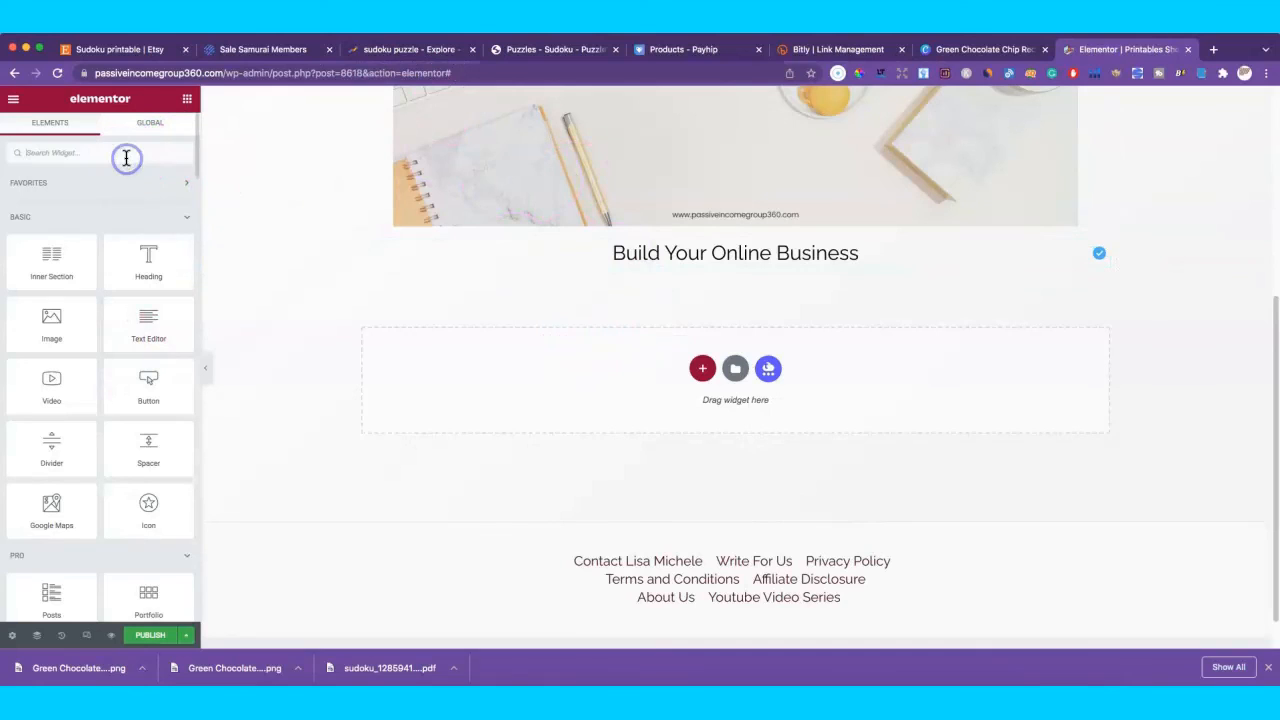
{"action": "type", "text": "html"}
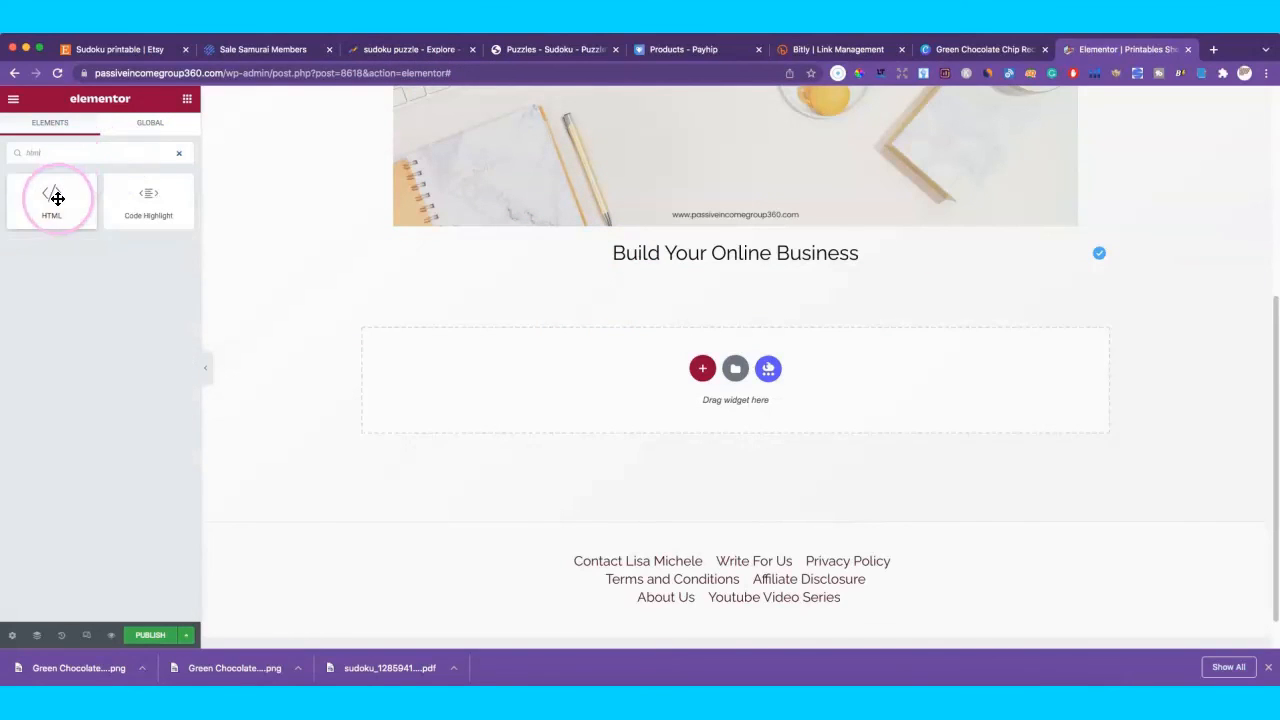
{"action": "left_click_drag", "start_coordinate": [52, 196], "coordinate": [705, 278]}
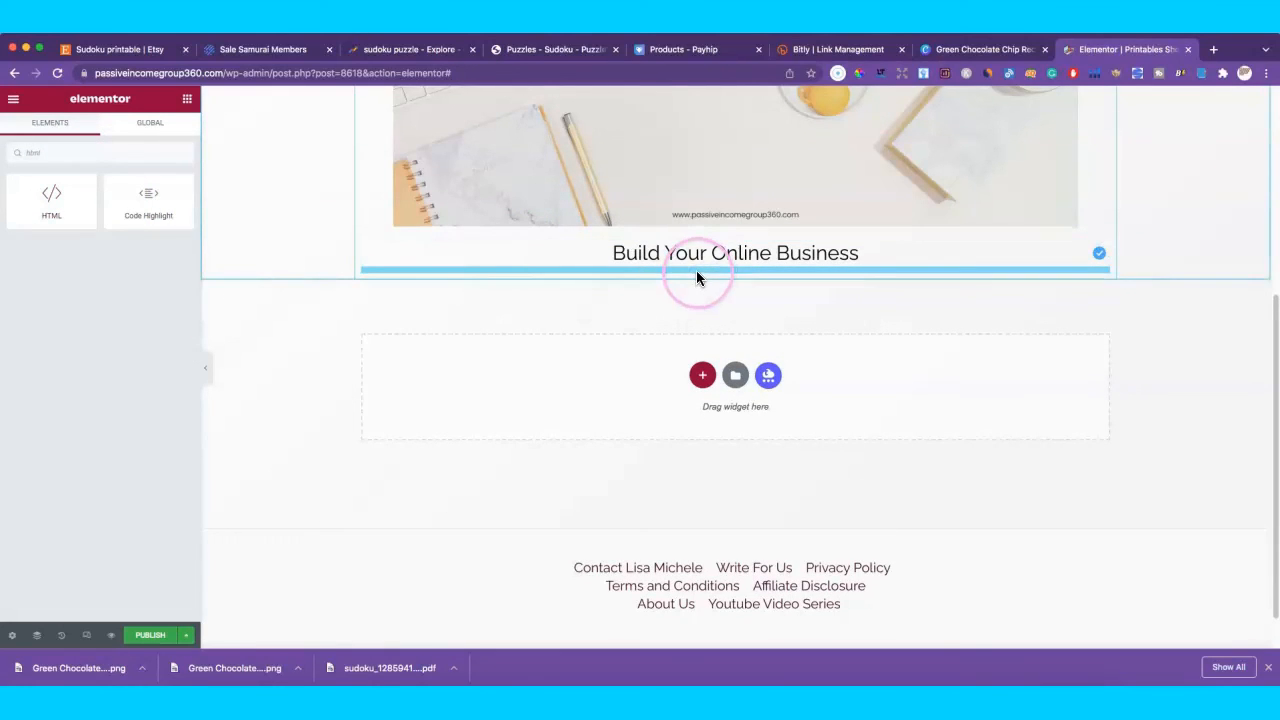
{"action": "left_click", "coordinate": [488, 270]}
{"action": "right_click", "coordinate": [467, 269]}
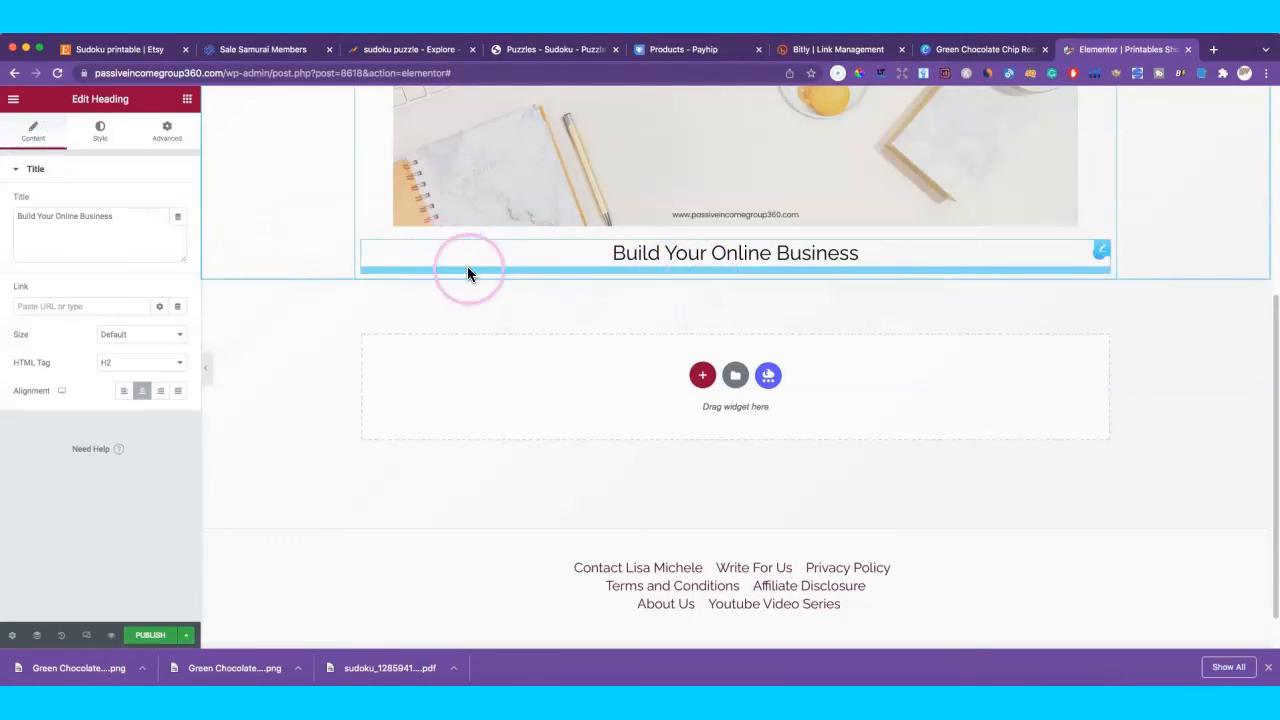
{"action": "left_click", "coordinate": [1055, 296]}
{"action": "left_click", "coordinate": [1105, 252]}
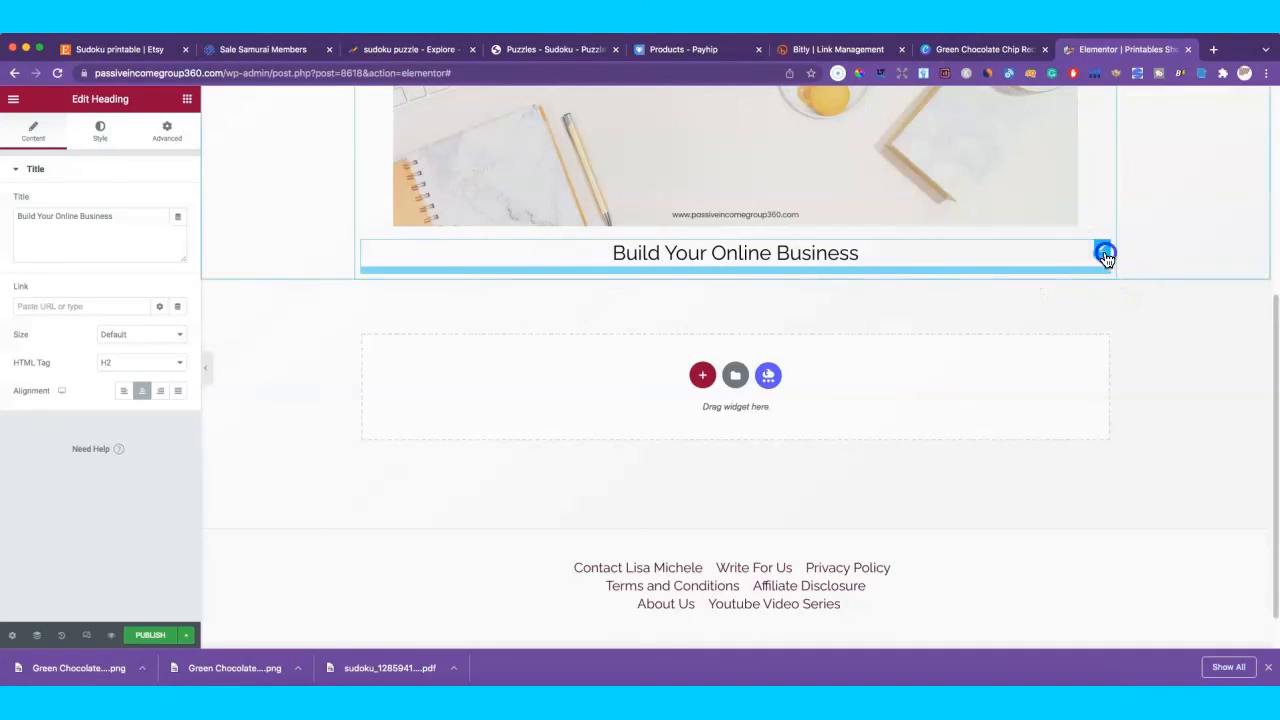
{"action": "right_click", "coordinate": [1104, 254]}
{"action": "left_click", "coordinate": [1066, 300]}
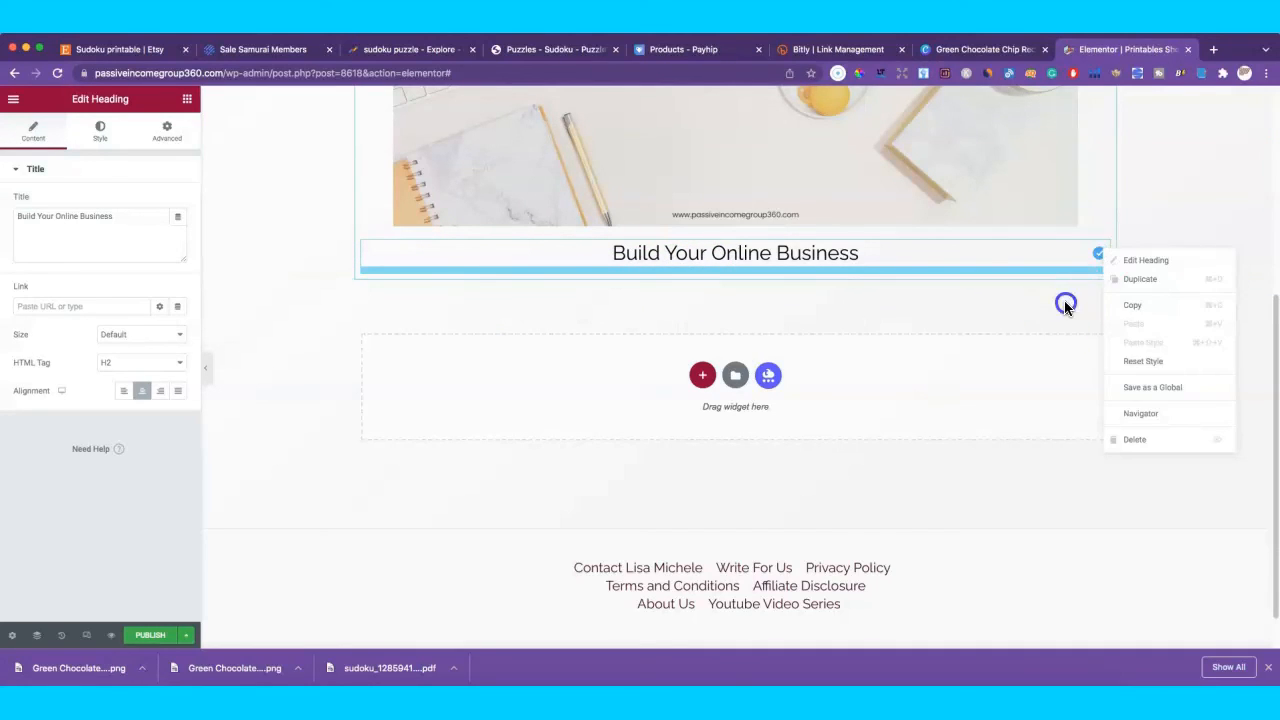
Search the widgets for "html" and add an HTML widget below the "Build Your Online Business" heading.
{"action": "left_click", "coordinate": [186, 99]}
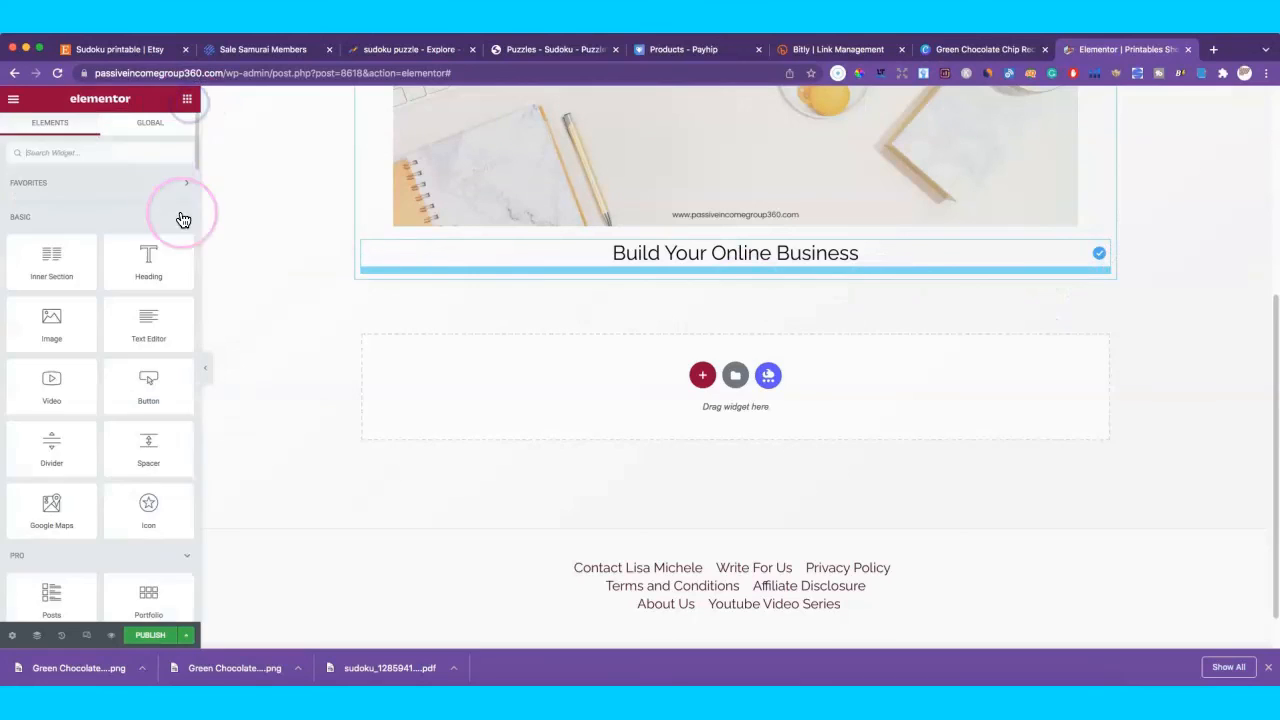
{"action": "left_click", "coordinate": [54, 150]}
{"action": "type", "text": "html"}
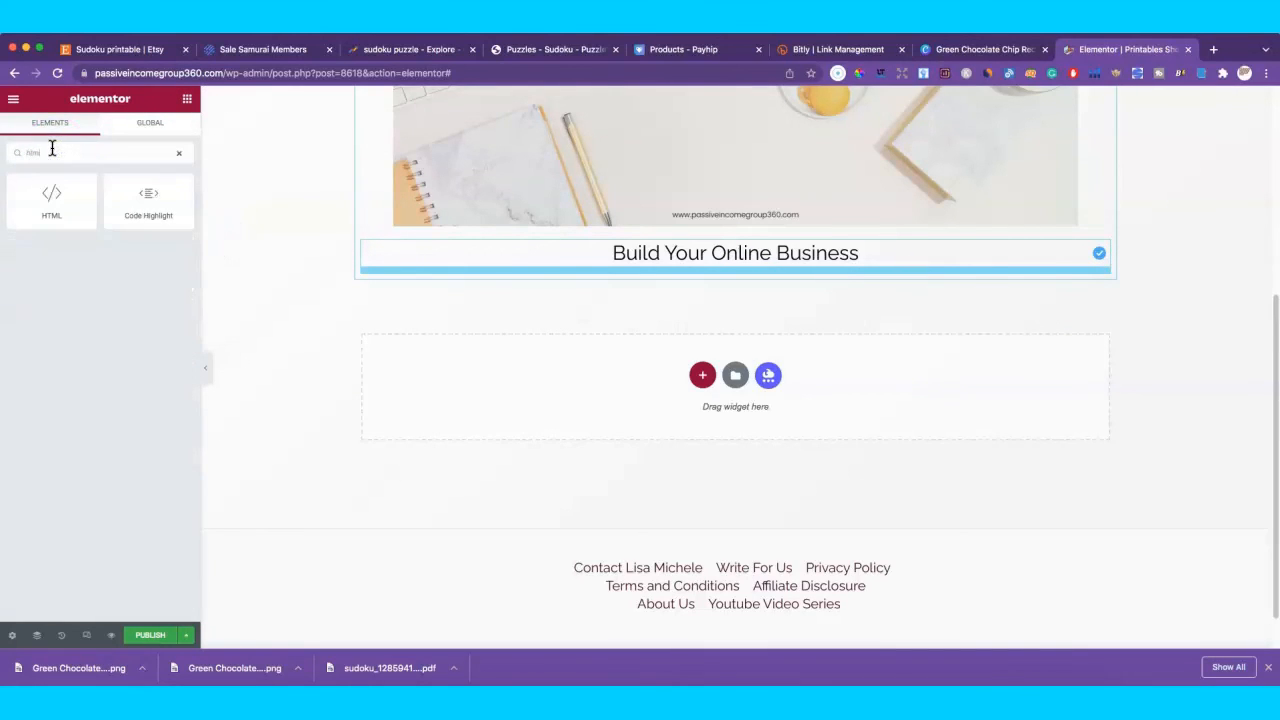
{"action": "left_click_drag", "start_coordinate": [51, 203], "coordinate": [736, 338]}
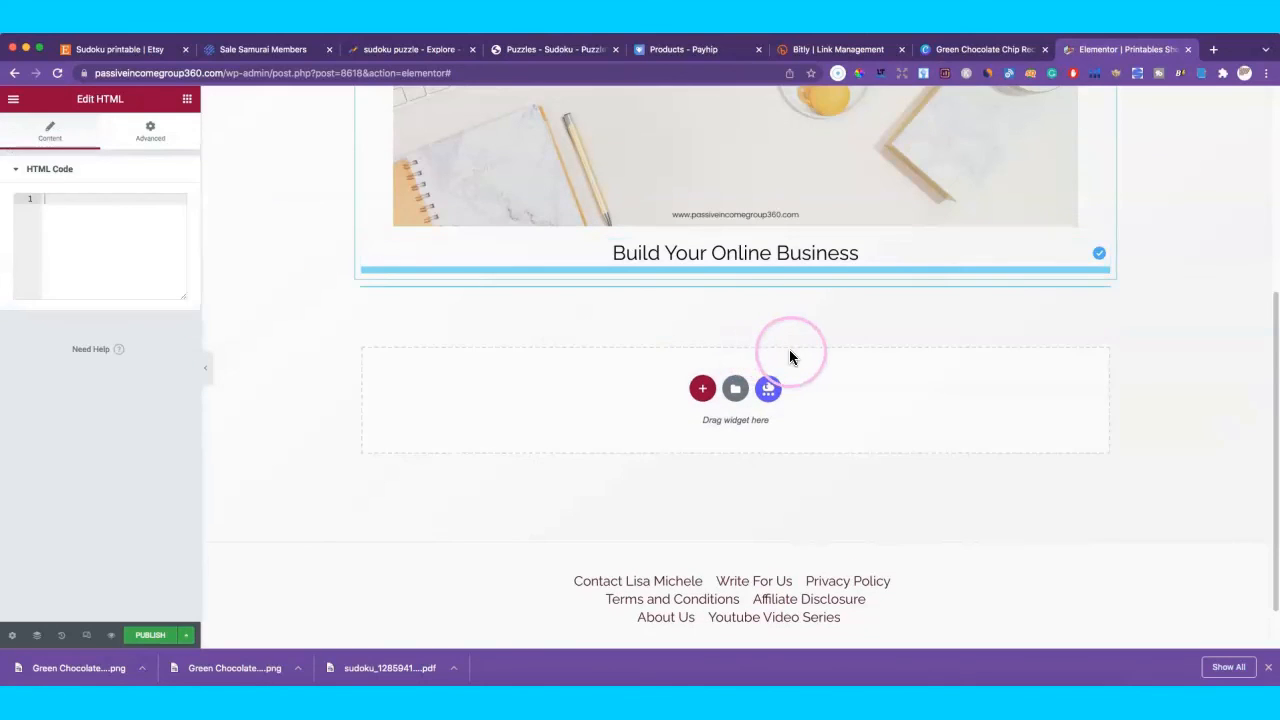
Paste the copied Payhip embed code into the HTML widget and save the page as a draft.
{"action": "right_click", "coordinate": [101, 195]}
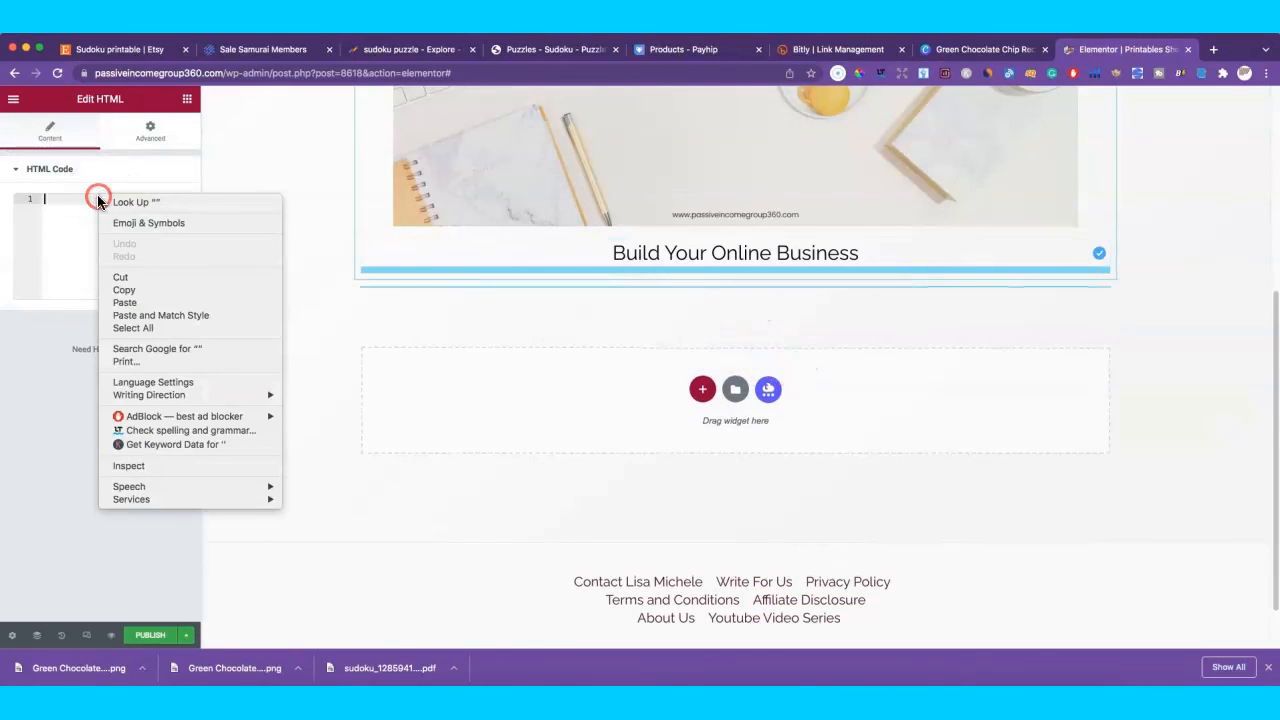
{"action": "left_click", "coordinate": [127, 304]}
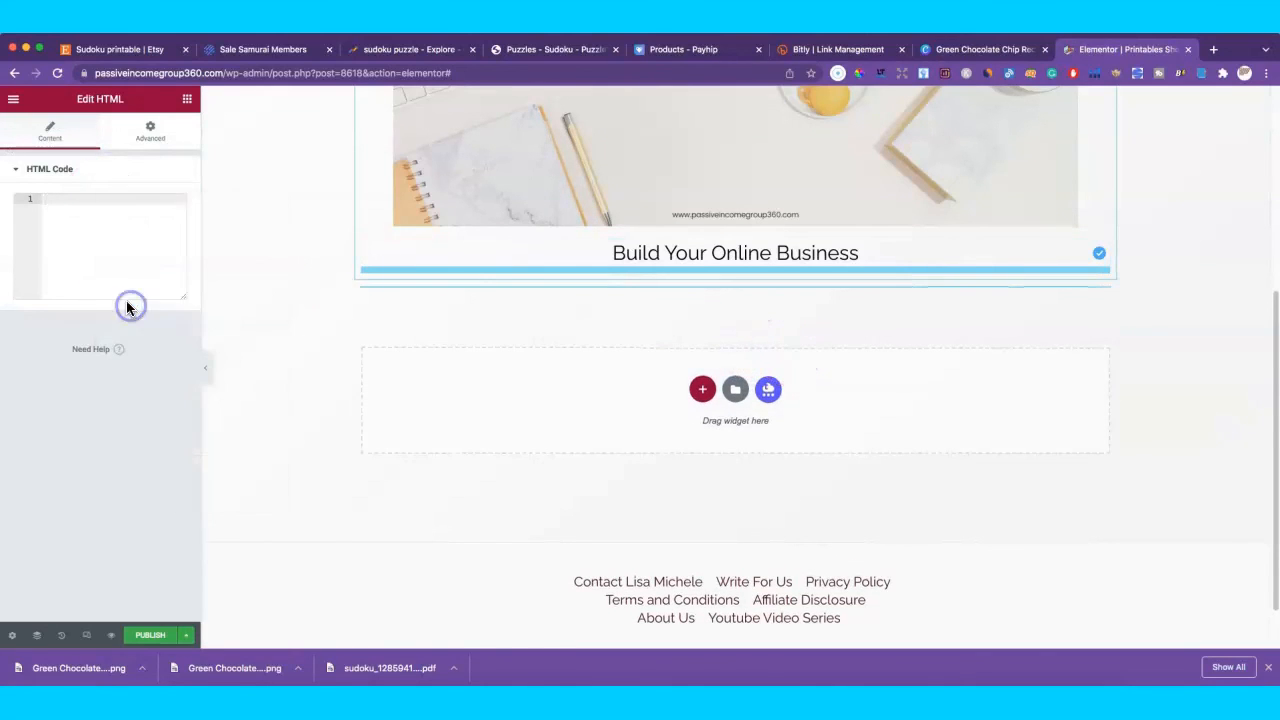
{"action": "left_click", "coordinate": [186, 635]}
{"action": "left_click", "coordinate": [44, 575]}
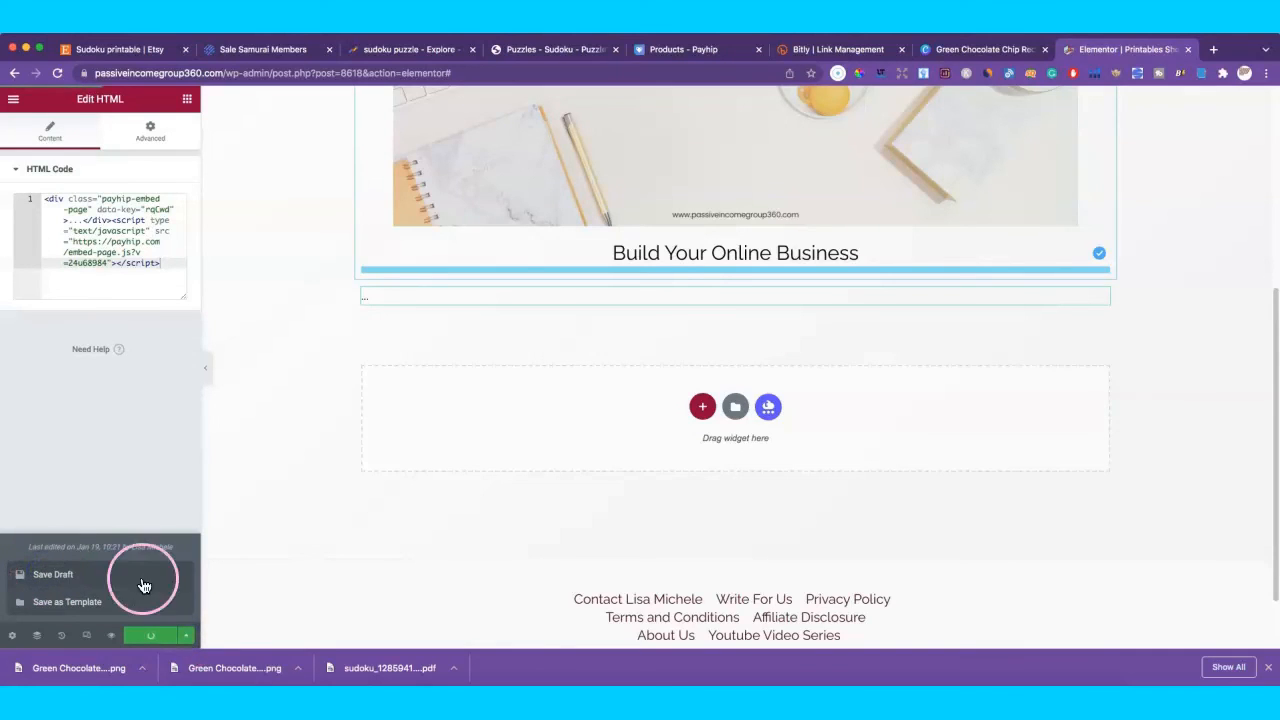
Preview the Printables Shop page and examine the embedded Sudoku Puzzle's cover, price, purchase button, description and share links.
{"action": "left_click", "coordinate": [111, 636]}
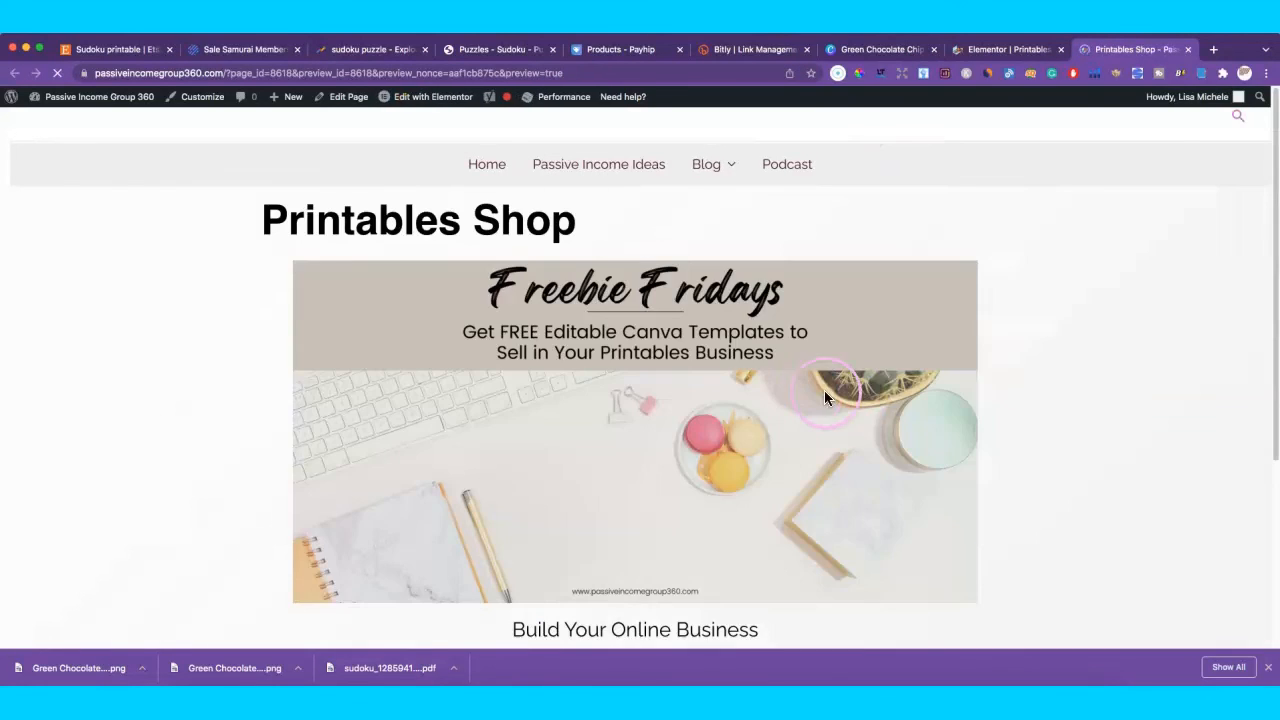
{"action": "scroll", "coordinate": [866, 390], "scroll_direction": "down", "scroll_amount": 5}
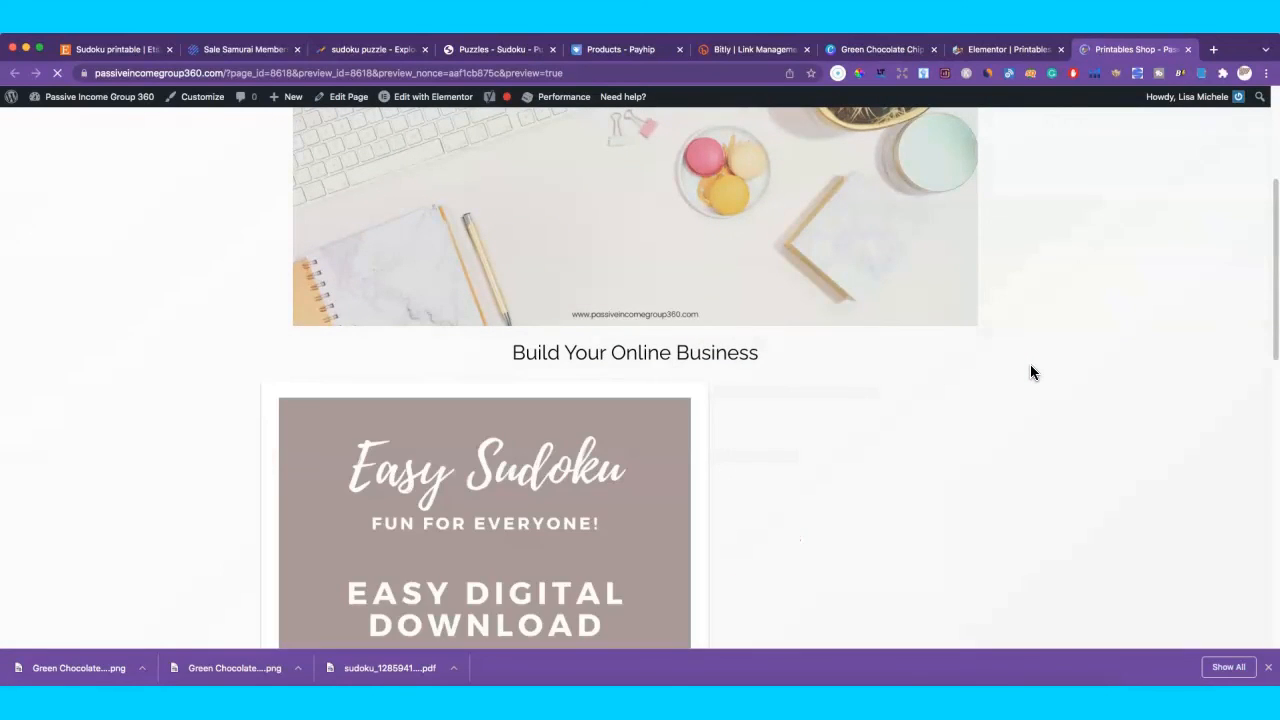
{"action": "scroll", "coordinate": [900, 450], "scroll_direction": "down", "scroll_amount": 5}
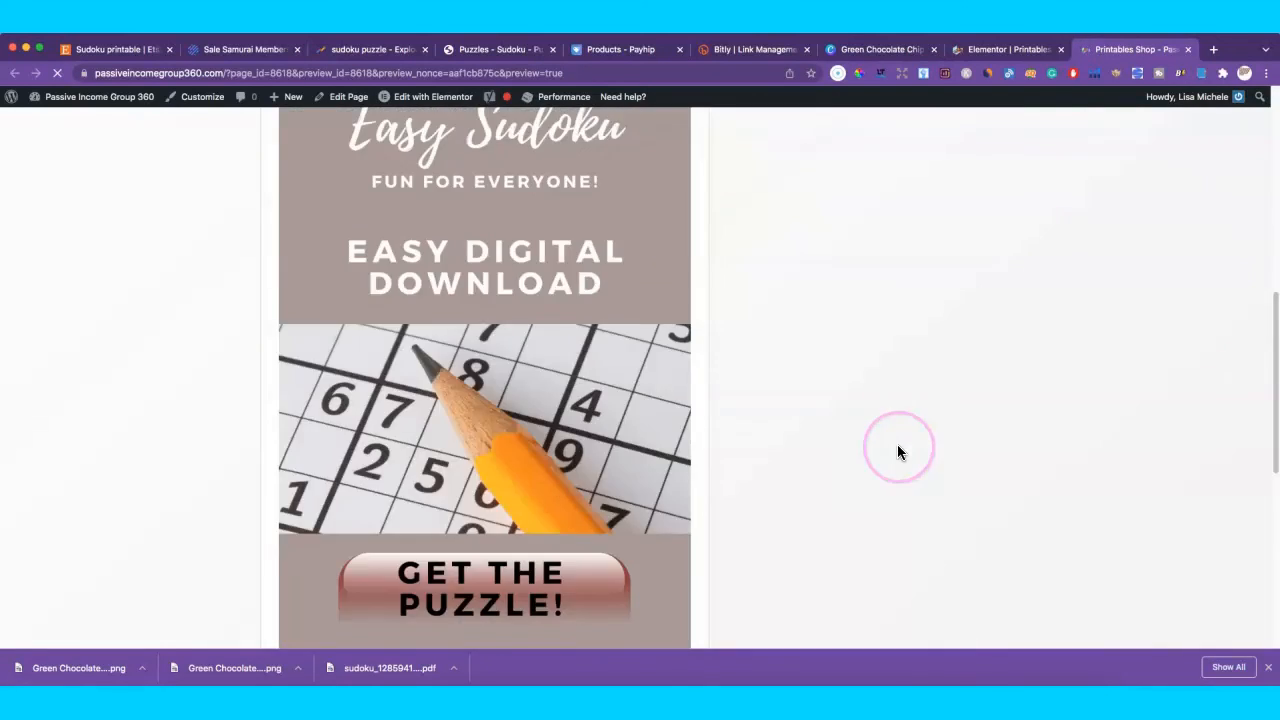
{"action": "scroll", "coordinate": [880, 465], "scroll_direction": "down", "scroll_amount": 5}
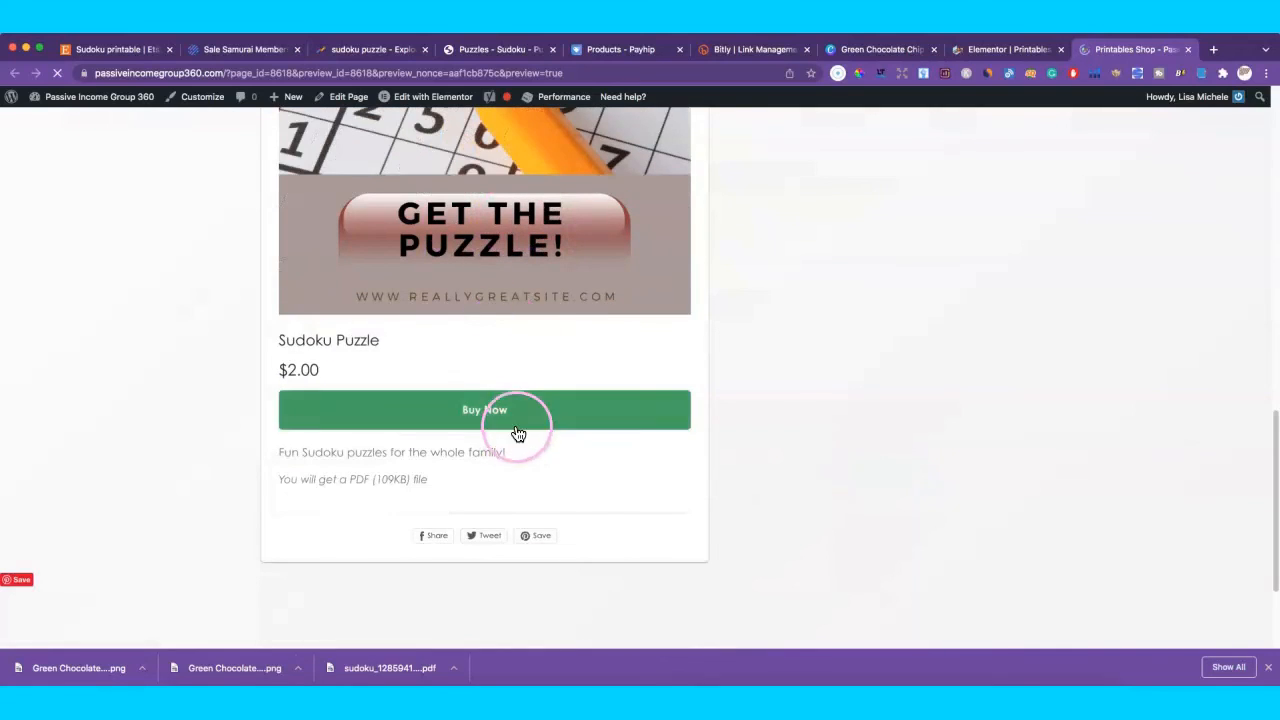
{"action": "scroll", "coordinate": [770, 391], "scroll_direction": "up", "scroll_amount": 5}
{"action": "scroll", "coordinate": [812, 397], "scroll_direction": "down", "scroll_amount": 6}
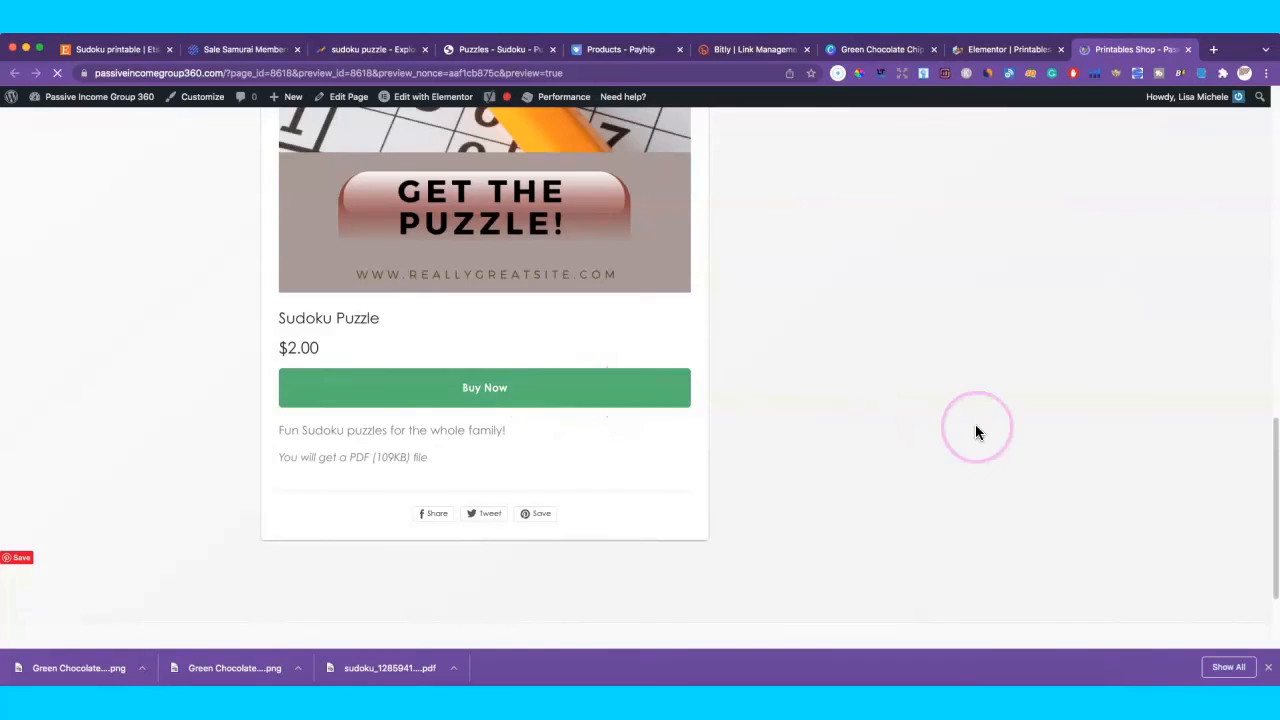
{"action": "scroll", "coordinate": [974, 424], "scroll_direction": "up", "scroll_amount": 8}
{"action": "scroll", "coordinate": [1100, 408], "scroll_direction": "down", "scroll_amount": 6}
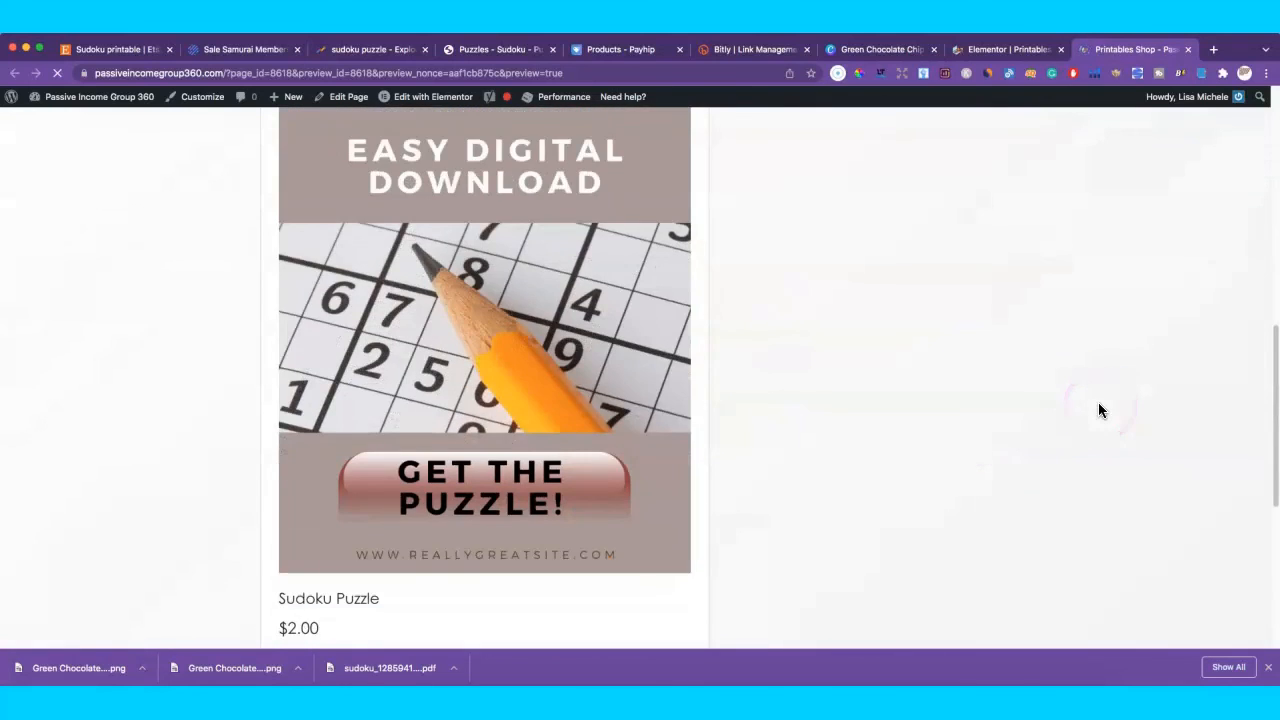
{"action": "scroll", "coordinate": [1098, 410], "scroll_direction": "down", "scroll_amount": 1}
{"action": "left_click", "coordinate": [443, 527]}
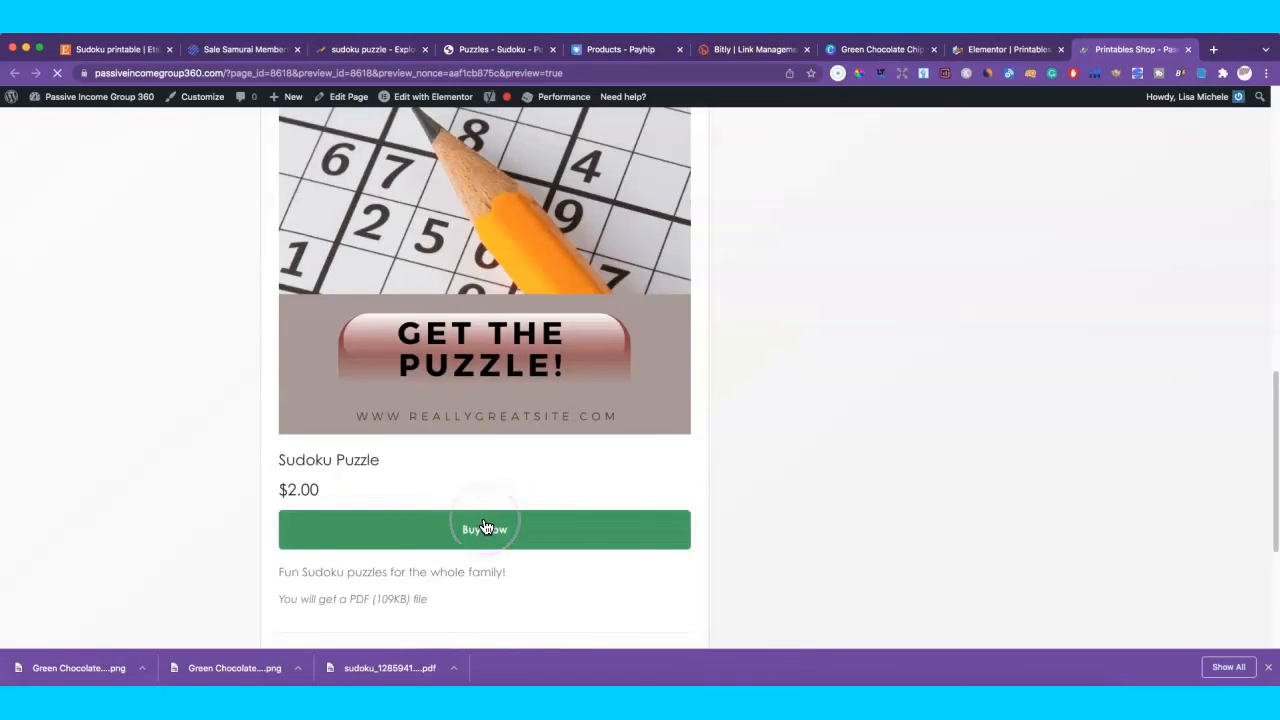
{"action": "scroll", "coordinate": [629, 519], "scroll_direction": "down", "scroll_amount": 3}
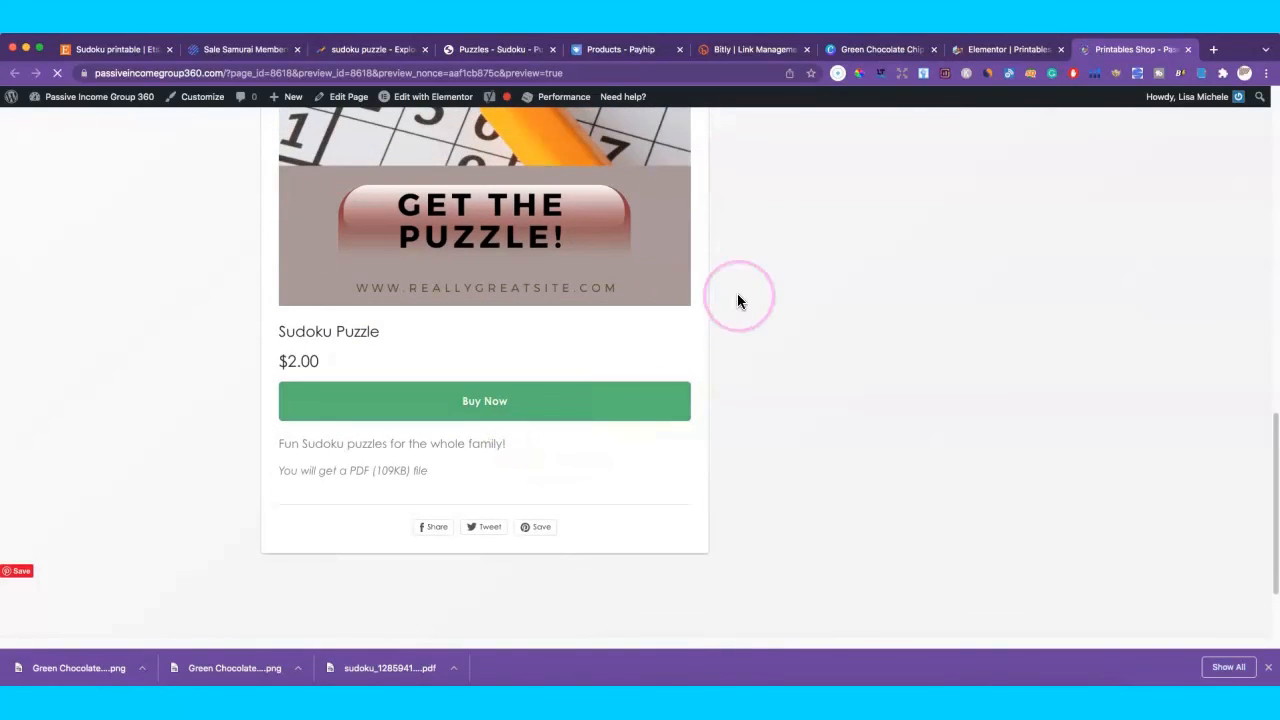
{"action": "scroll", "coordinate": [737, 300], "scroll_direction": "up", "scroll_amount": 5}
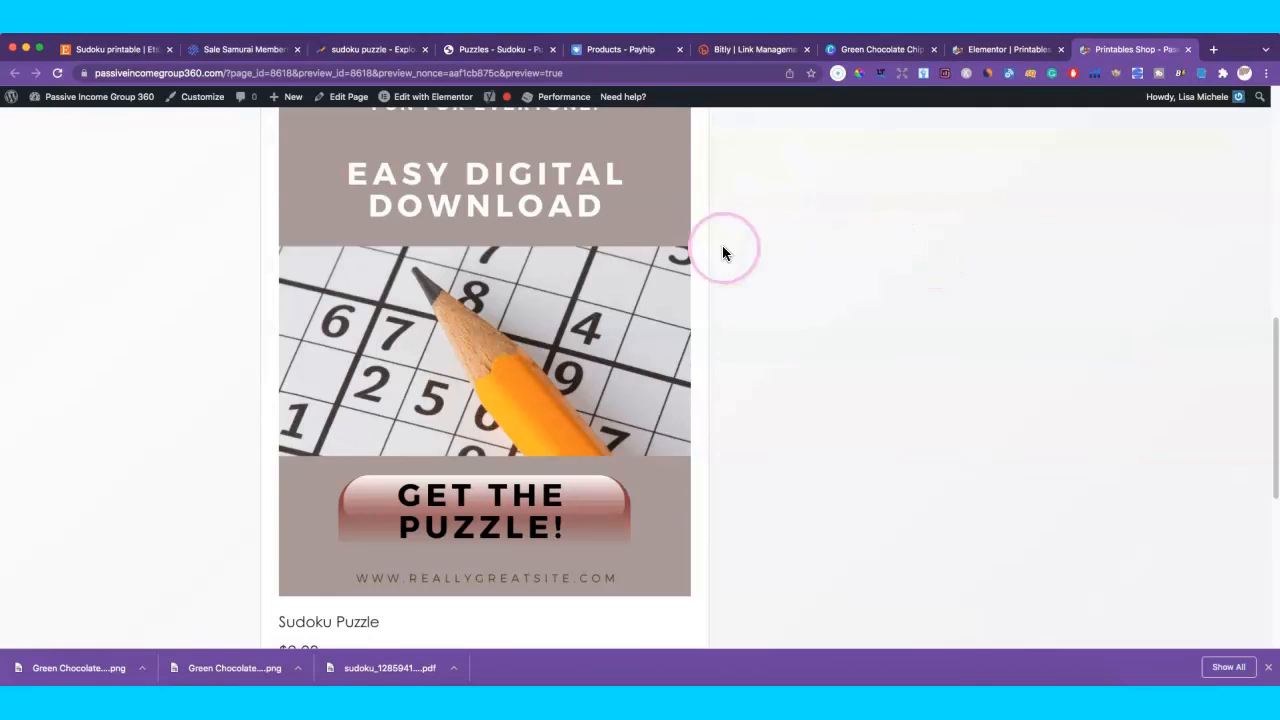
{"action": "scroll", "coordinate": [710, 248], "scroll_direction": "up", "scroll_amount": 1}
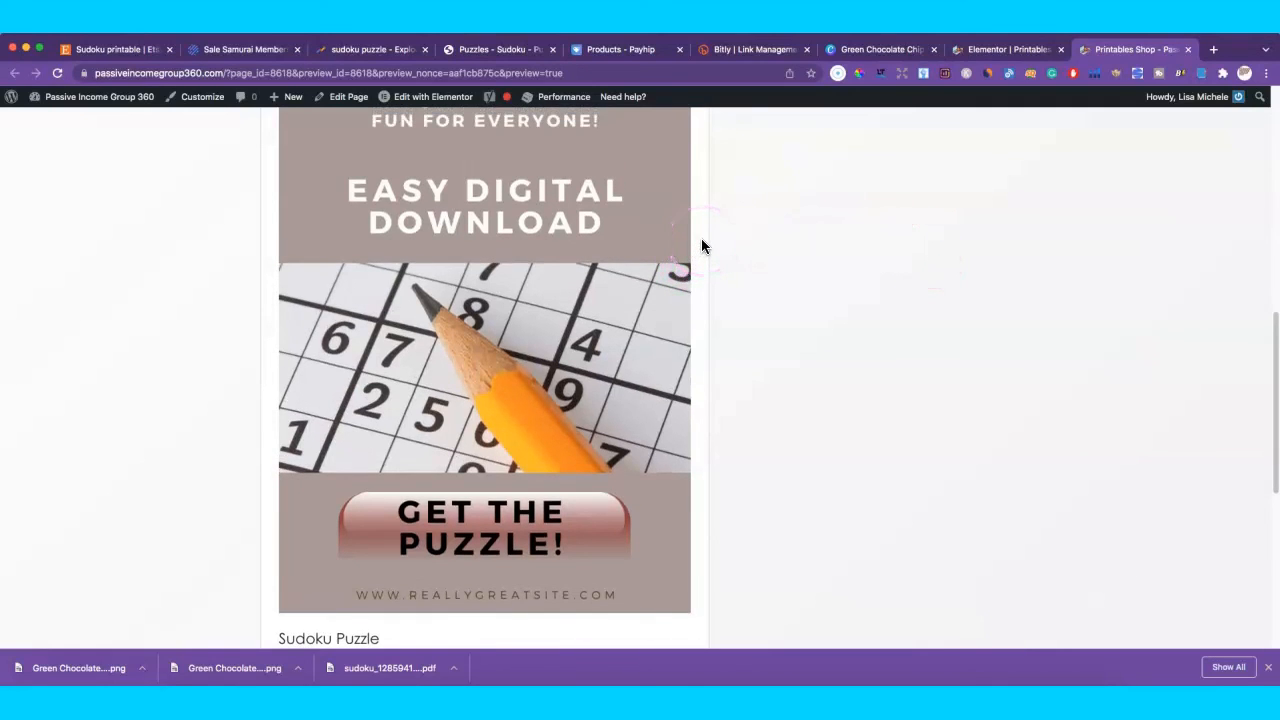
{"action": "scroll", "coordinate": [717, 240], "scroll_direction": "up", "scroll_amount": 10}
{"action": "scroll", "coordinate": [717, 240], "scroll_direction": "down", "scroll_amount": 10}
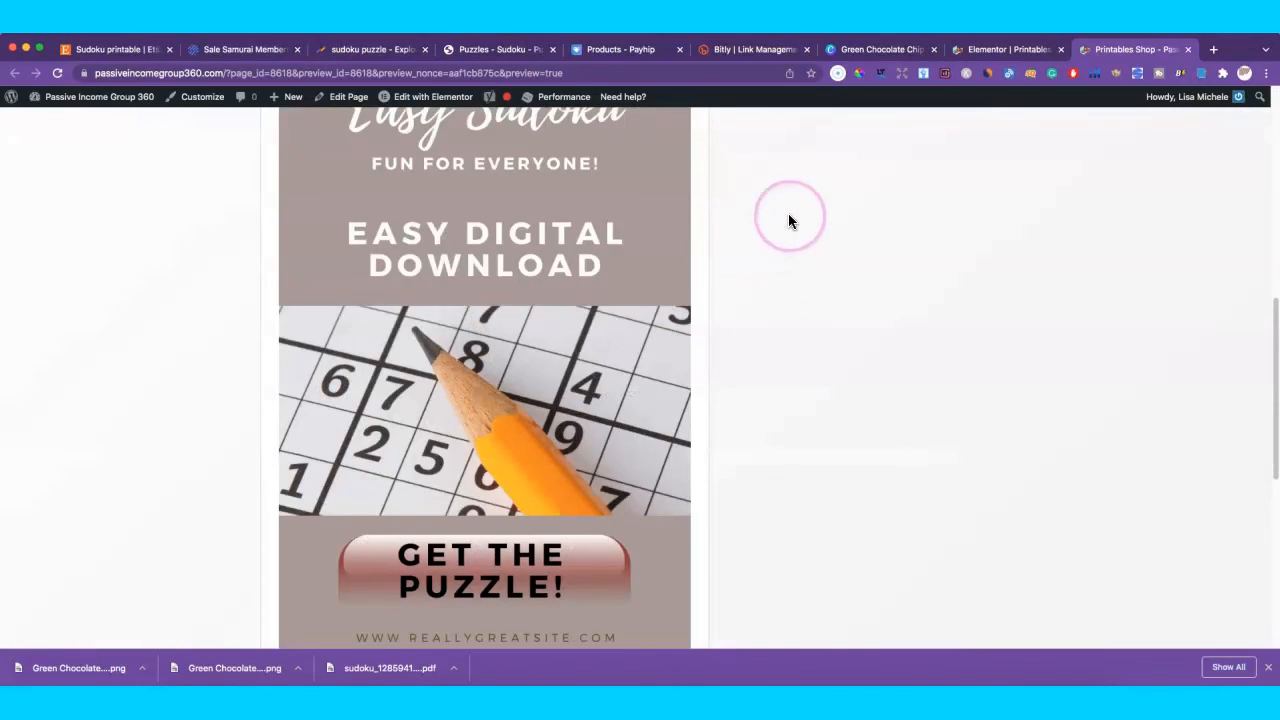
Return to Payhip, review the Sudoku Puzzle's embed code and close its sharing options.
{"action": "left_click", "coordinate": [620, 49]}
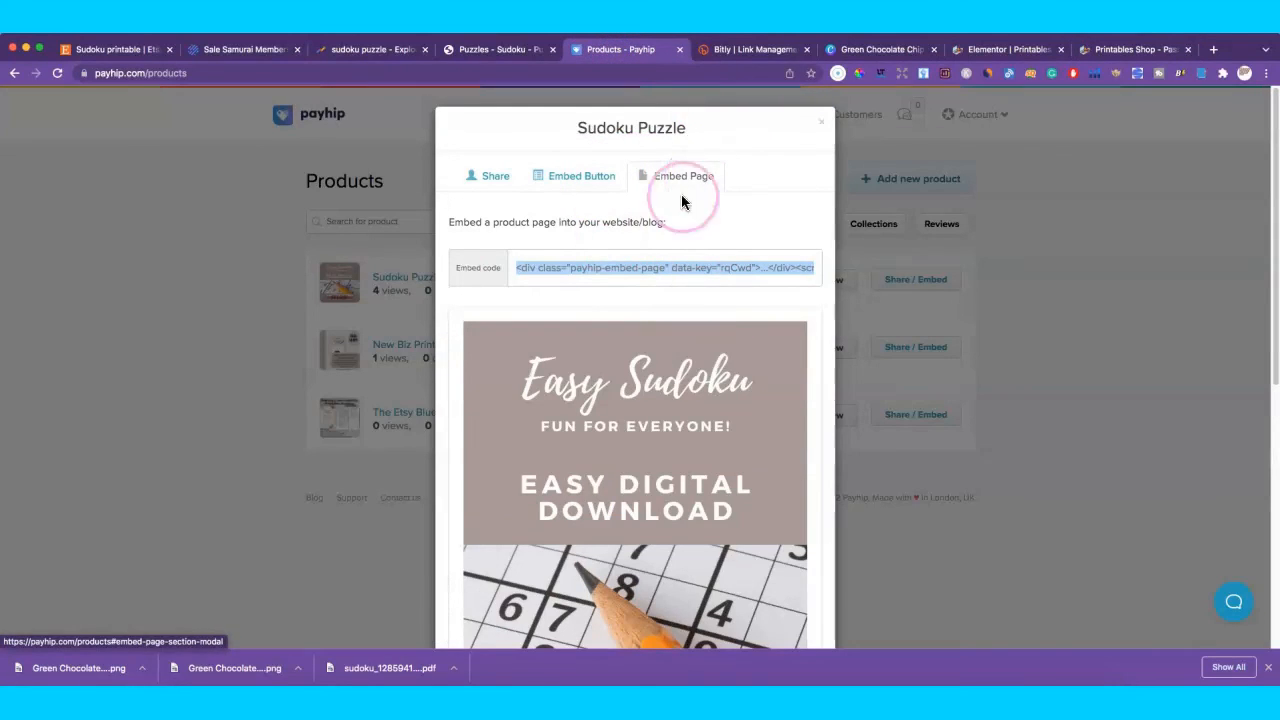
{"action": "left_click", "coordinate": [557, 264]}
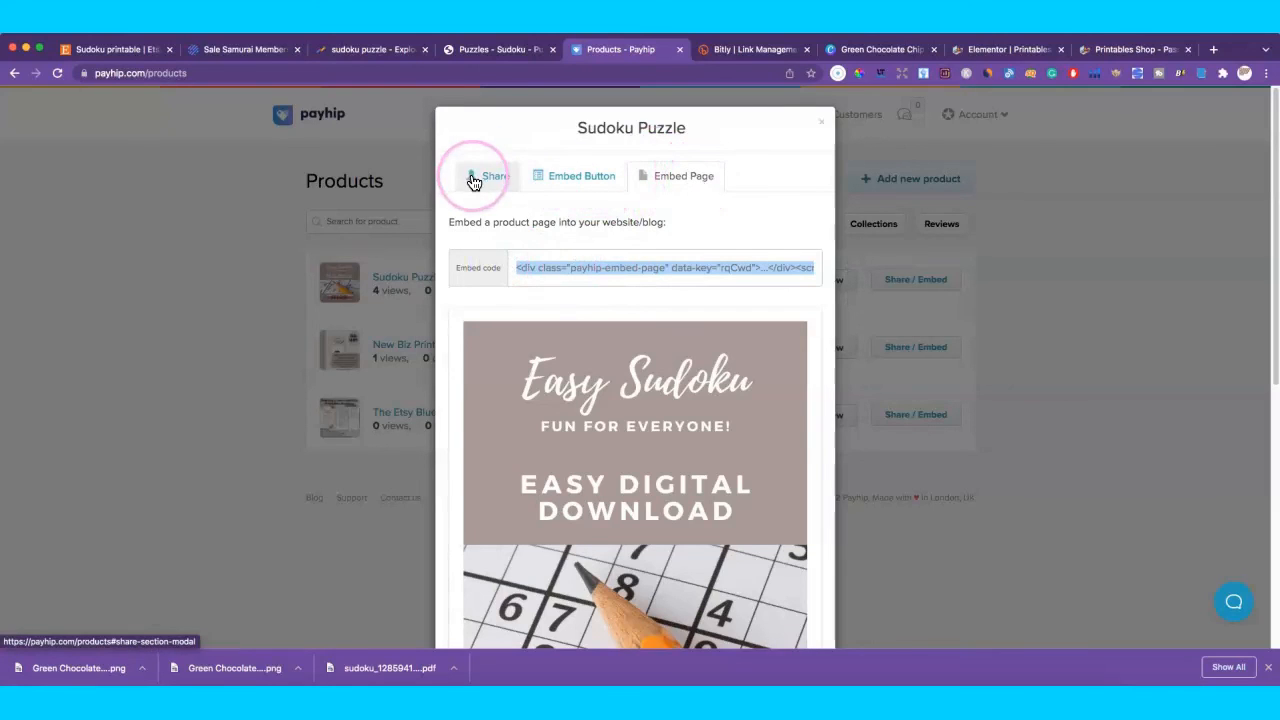
{"action": "left_click", "coordinate": [820, 122]}
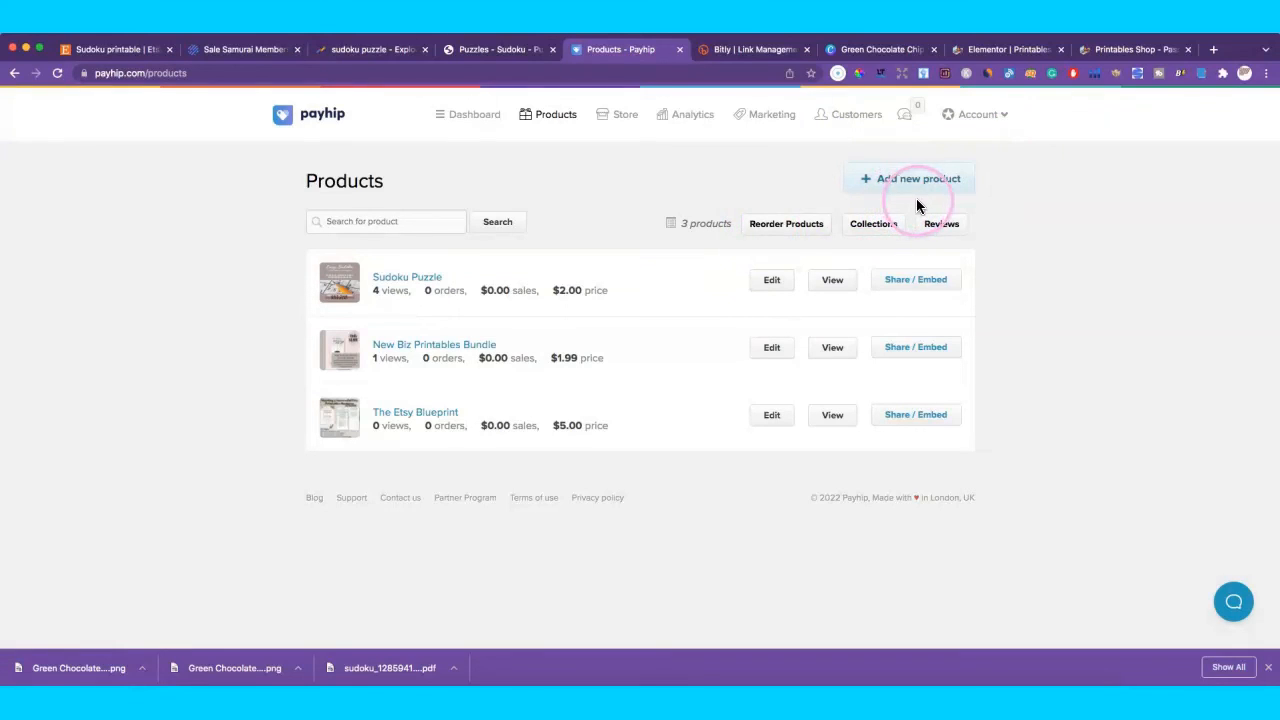
Switch to Canva and look over the Easy Sudoku Pinterest graphic.
{"action": "left_click", "coordinate": [872, 58]}
{"action": "left_click", "coordinate": [876, 52]}
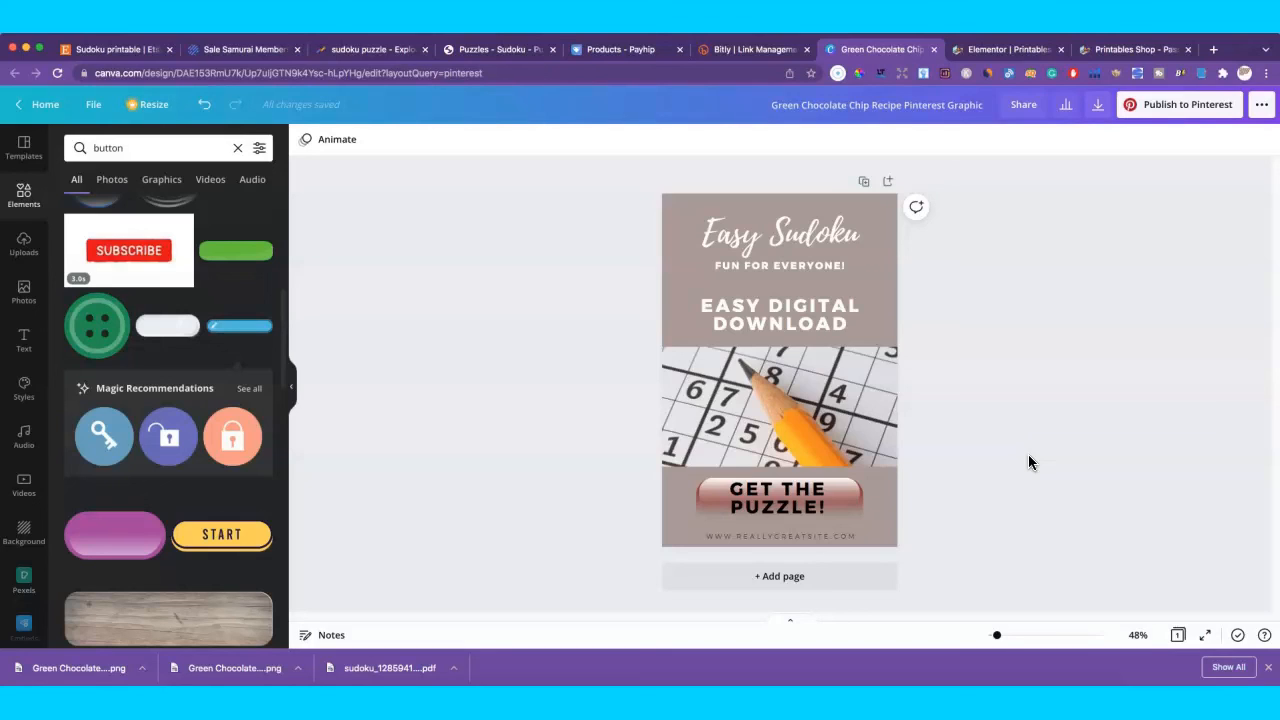
{"action": "left_click", "coordinate": [951, 227]}
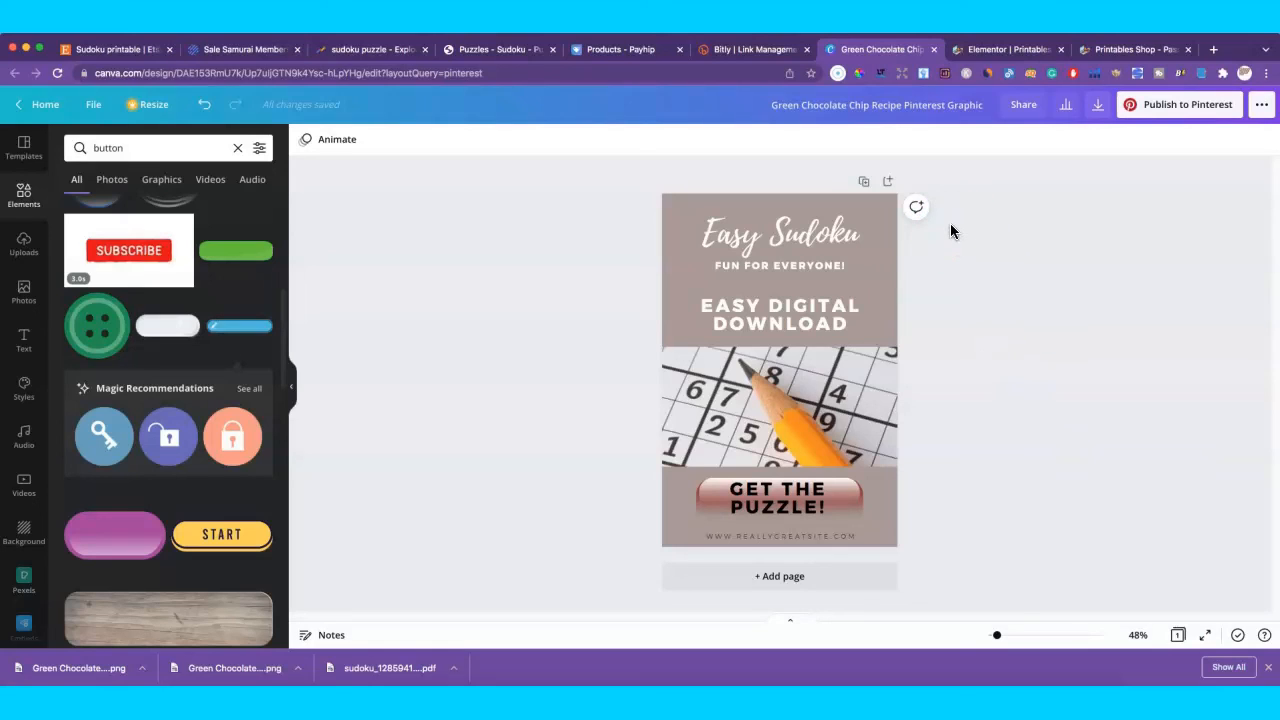